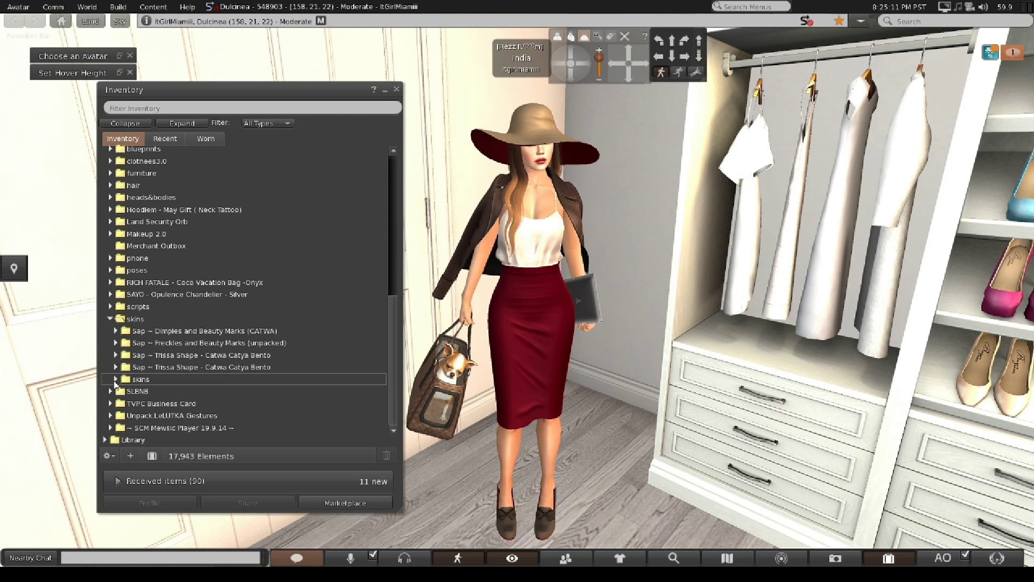
# - Check the contents of the first Sap Trissa Shape folder, and close it and the skins folder
pyautogui.click(116, 355)
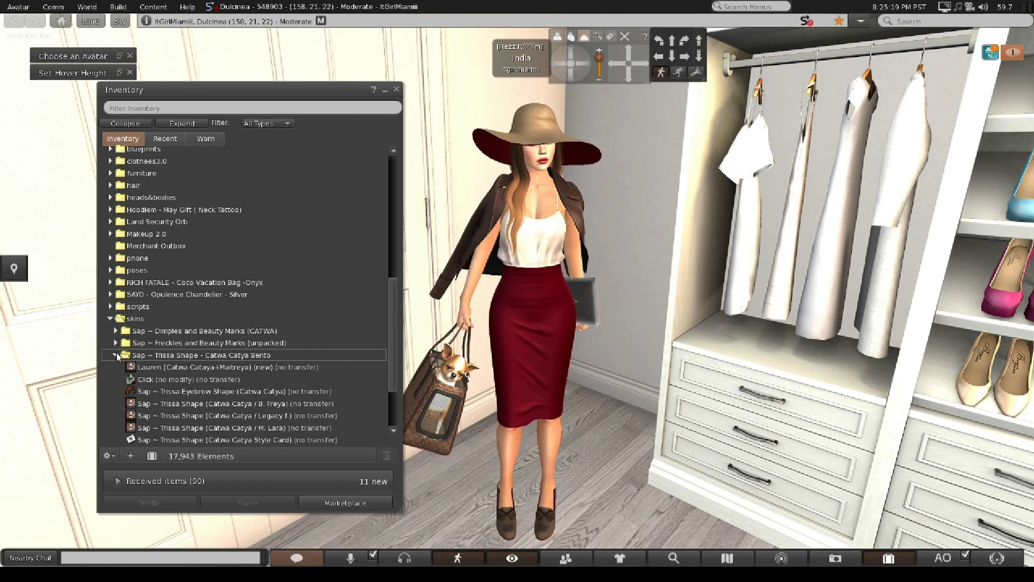
pyautogui.click(115, 355)
pyautogui.click(110, 318)
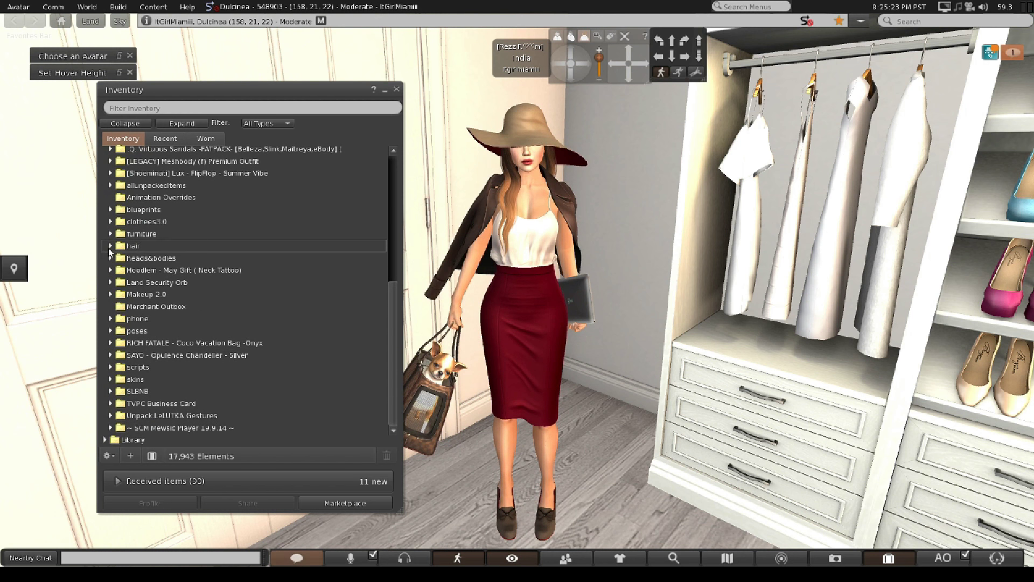
# - Open the Maitreya Mesh Body - Lara V5.3 folder inside the nested heads&bodies folders
pyautogui.click(110, 306)
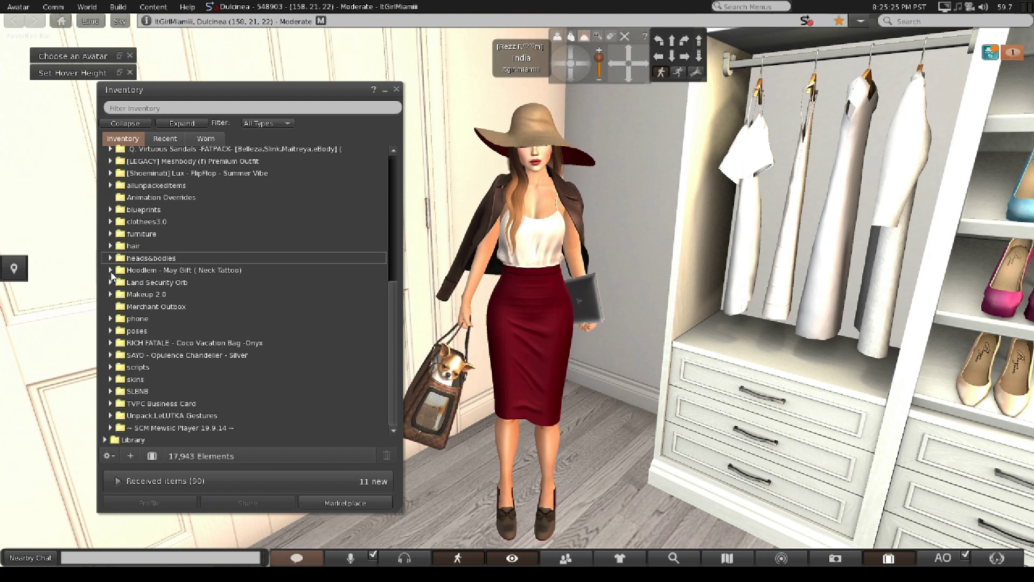
pyautogui.click(111, 258)
pyautogui.click(114, 271)
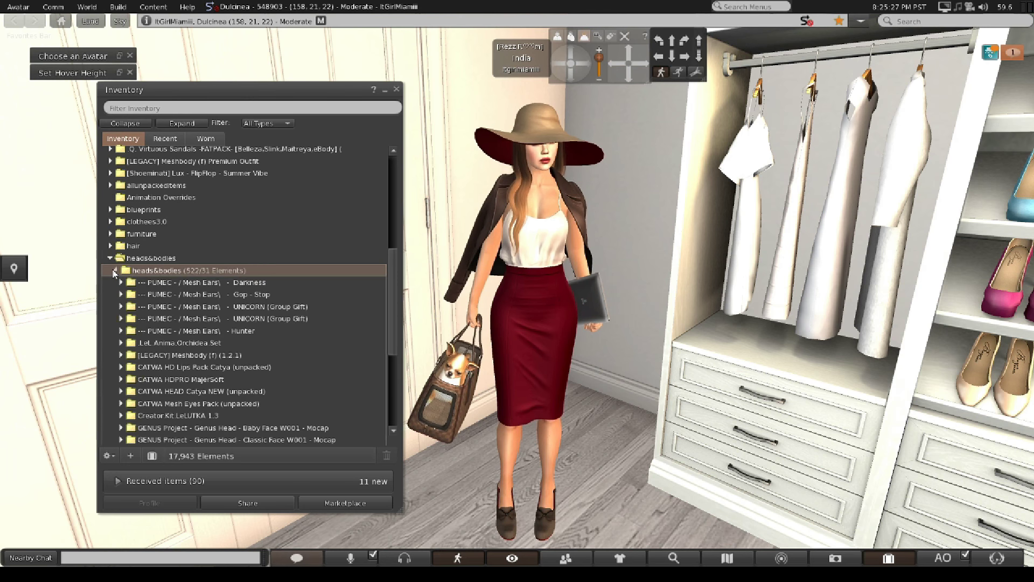
pyautogui.scroll(-5, 155, 378)
pyautogui.scroll(-3, 154, 378)
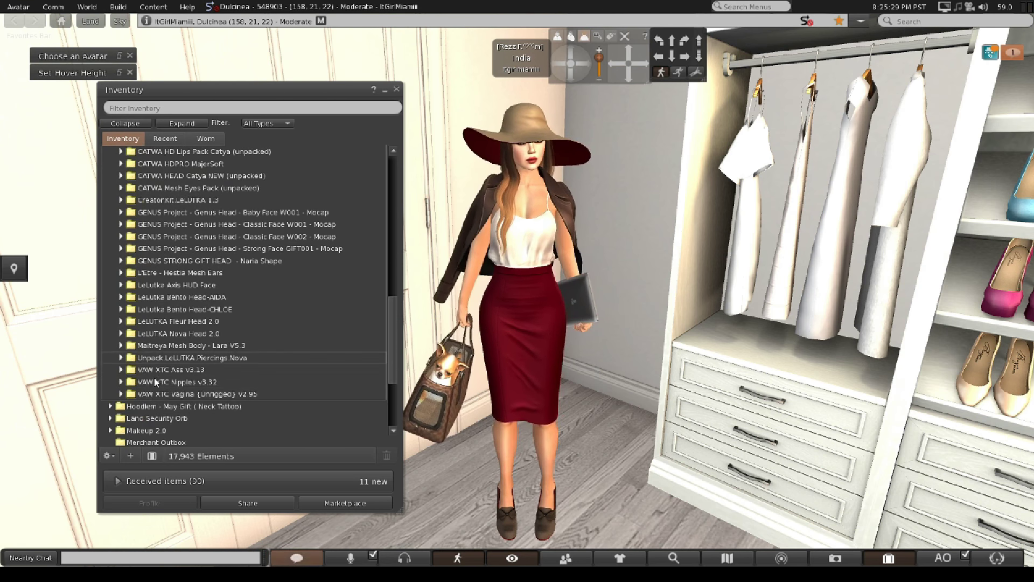
pyautogui.click(121, 345)
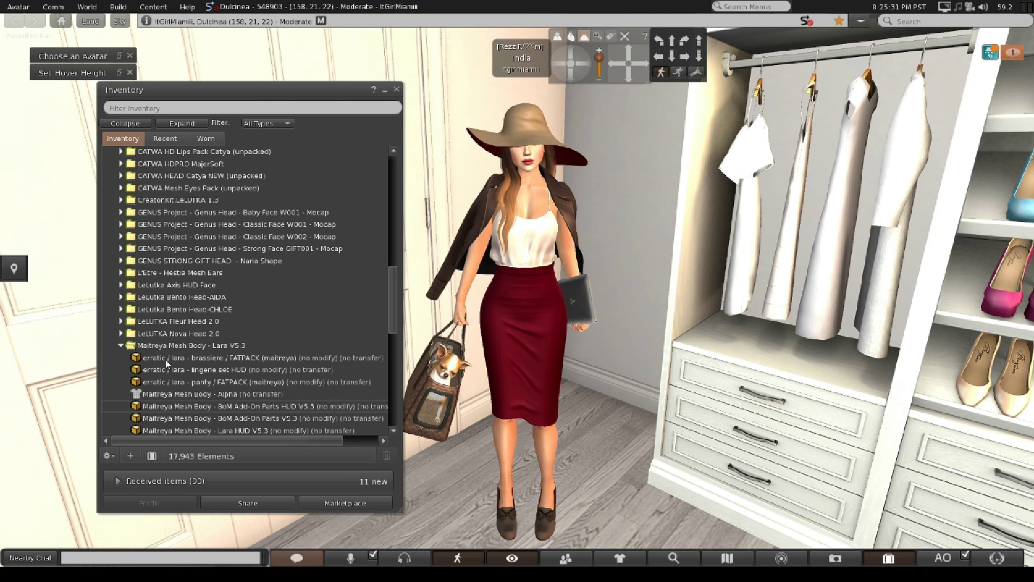
pyautogui.scroll(-3, 269, 410)
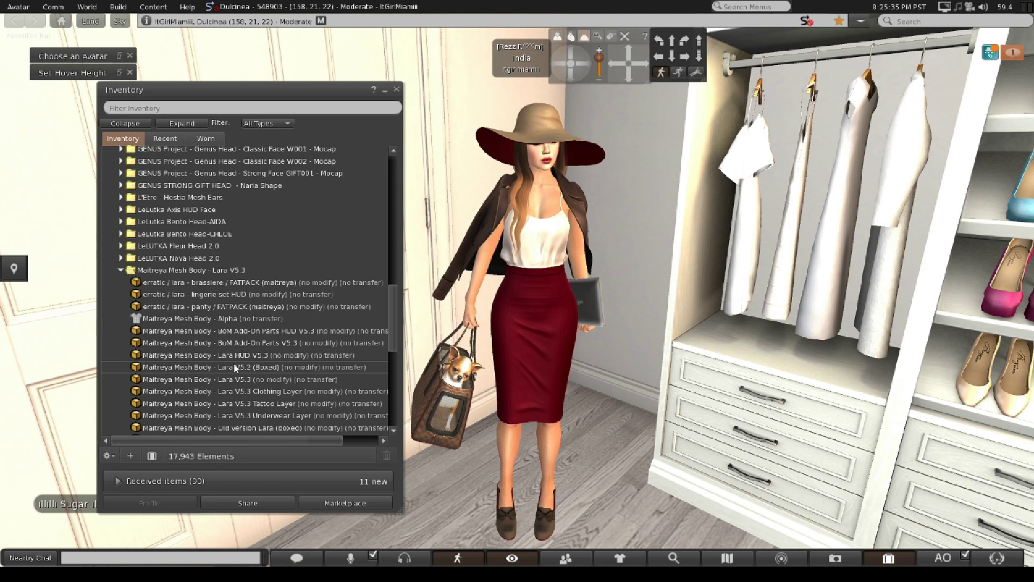
# - Add the erratic / lara brassiere and panty FATPACK (maitreya) items to the avatar
pyautogui.rightClick(234, 366)
pyautogui.click(161, 345)
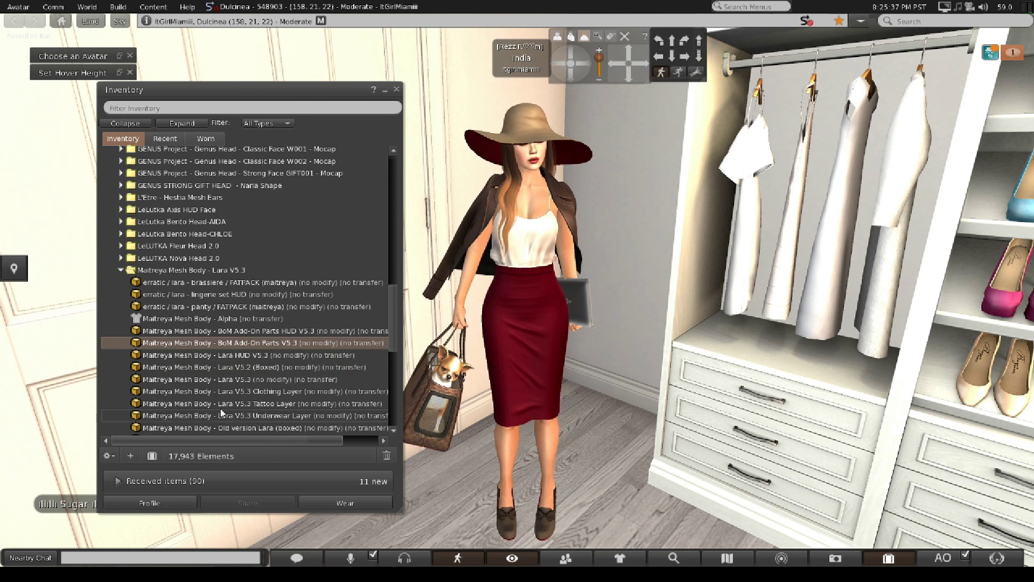
pyautogui.rightClick(184, 283)
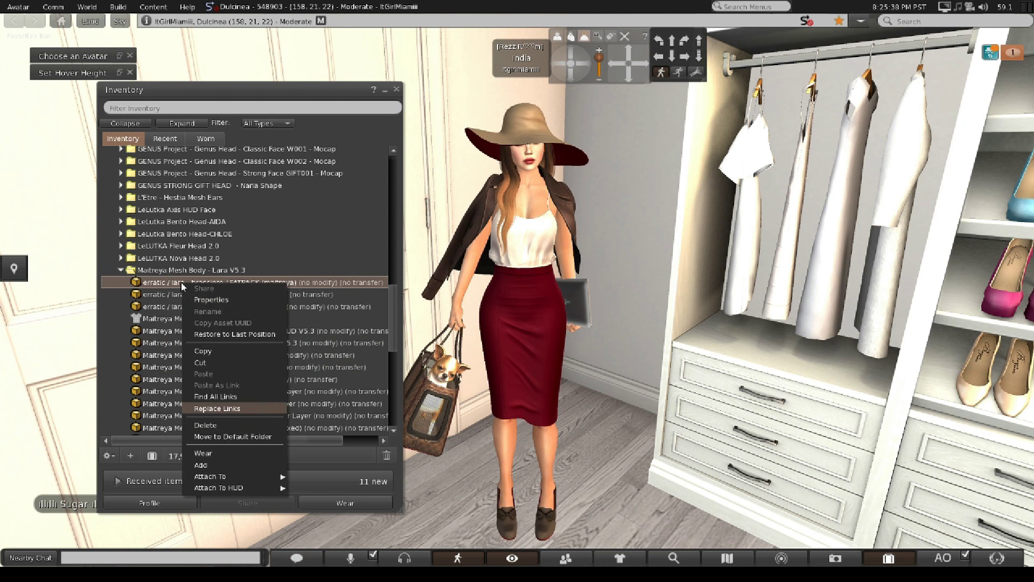
pyautogui.click(201, 465)
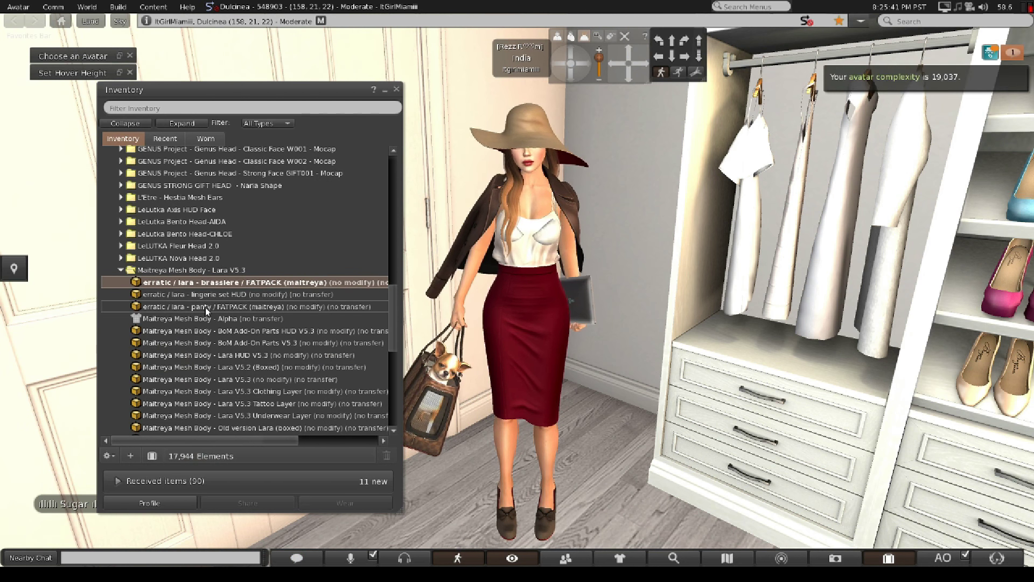
pyautogui.rightClick(207, 309)
pyautogui.click(225, 481)
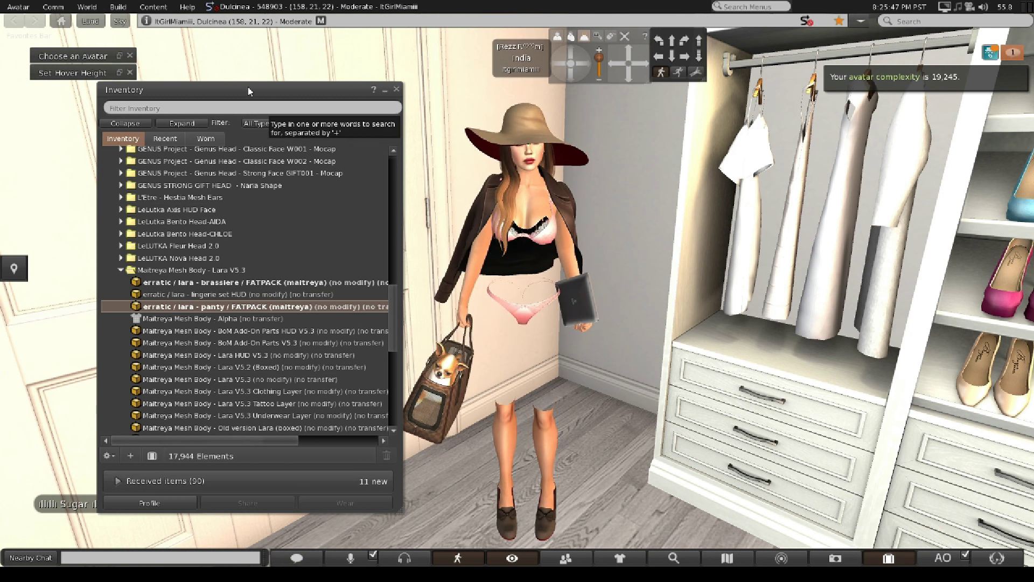
# - Detach the female Animation Overrider, Bitsy Brown Leather Jacket and Bitsy Chihuahua in a Bag from the worn items
pyautogui.click(205, 138)
pyautogui.rightClick(171, 204)
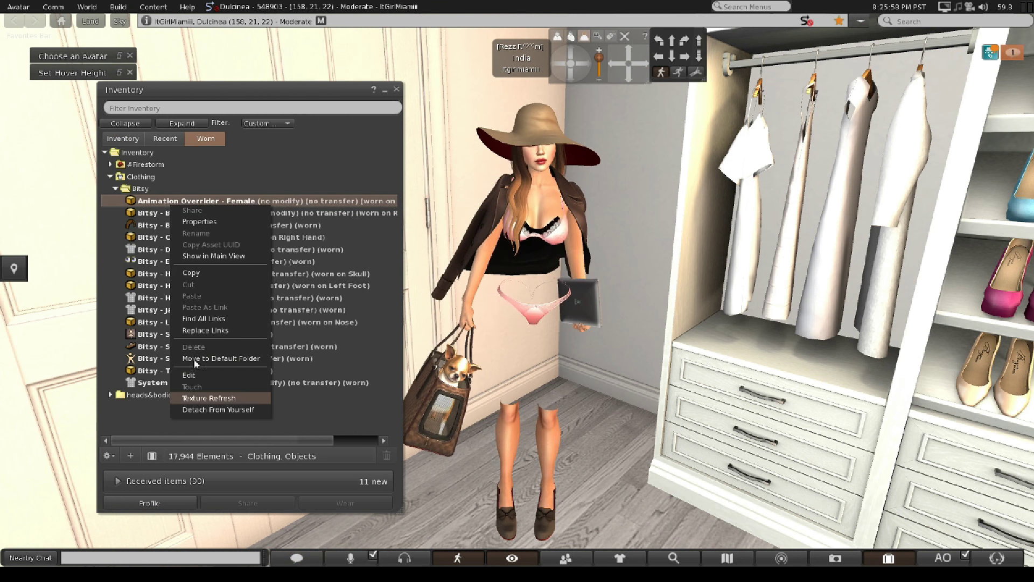
pyautogui.click(218, 409)
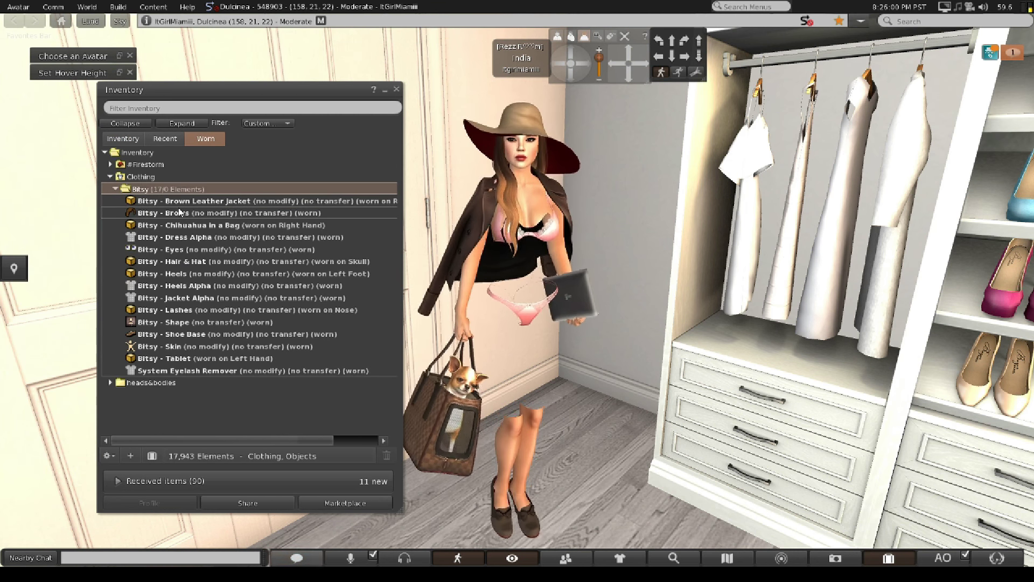
pyautogui.rightClick(179, 201)
pyautogui.click(221, 405)
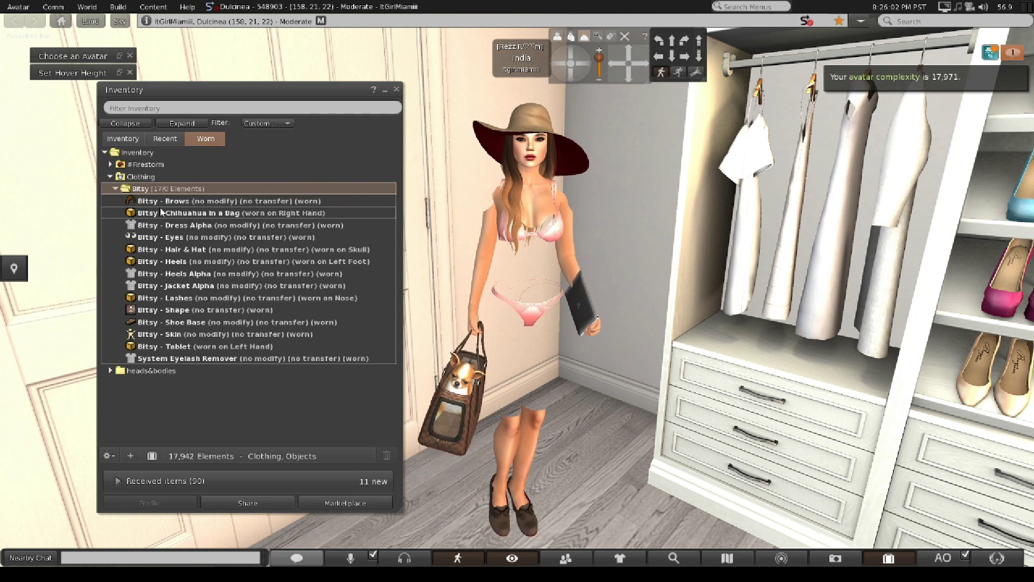
pyautogui.rightClick(160, 211)
pyautogui.click(218, 415)
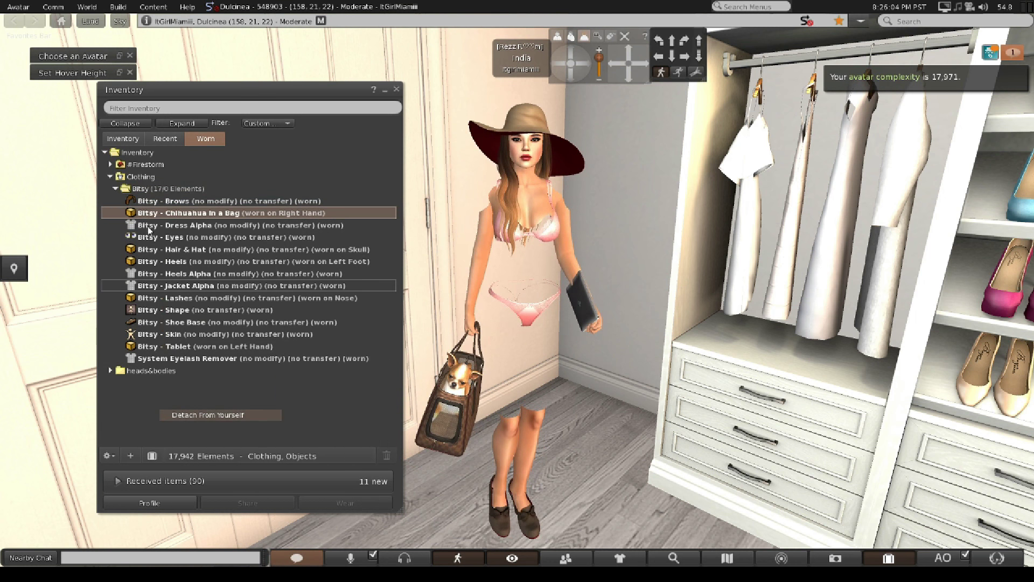
# - Remove the worn Bitsy Dress Alpha and Bitsy Hair & Hat from the avatar
pyautogui.rightClick(164, 218)
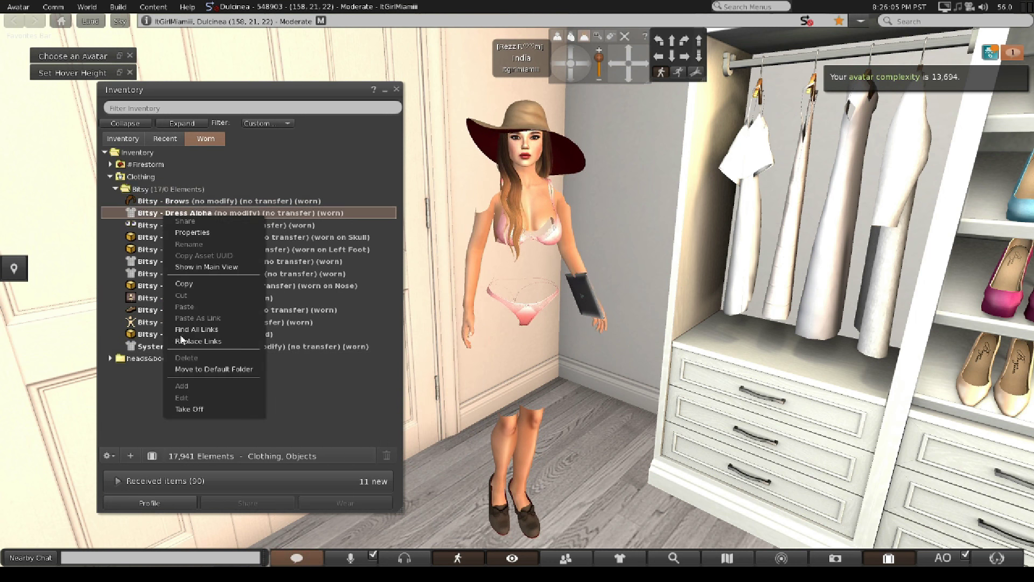
pyautogui.click(192, 410)
pyautogui.rightClick(151, 220)
pyautogui.rightClick(131, 227)
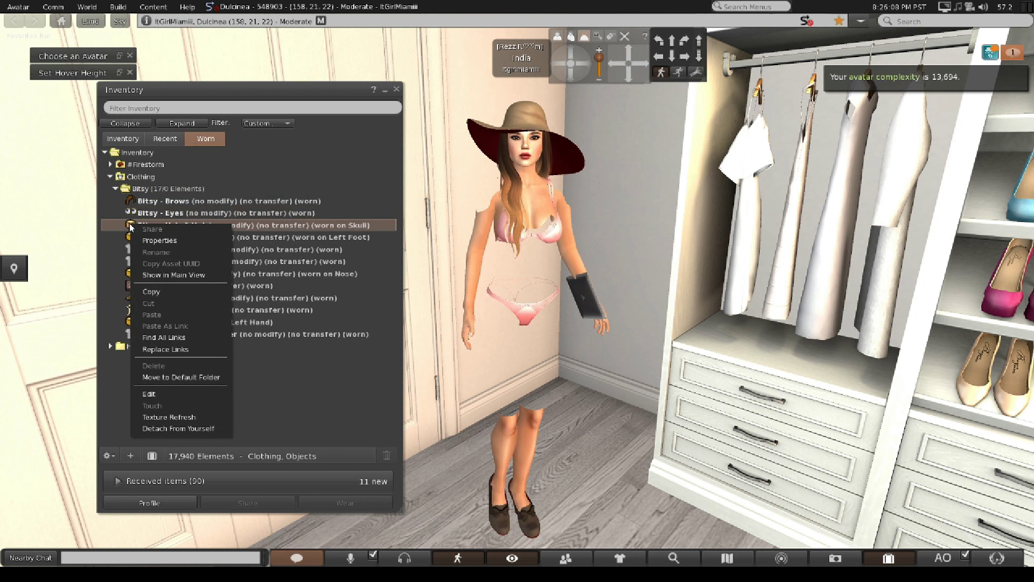
pyautogui.click(170, 428)
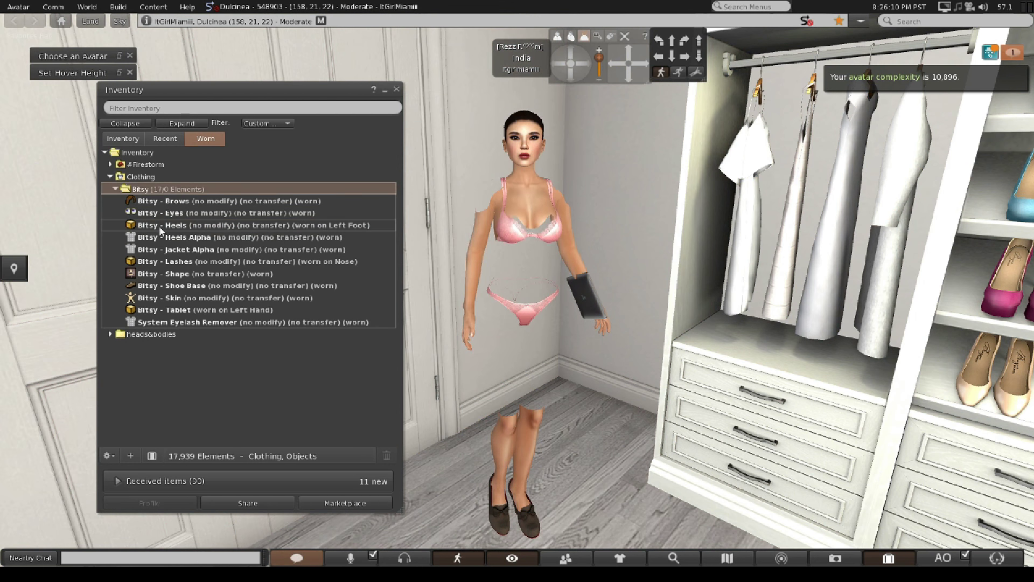
# - Remove the worn Bitsy Heels, Heels Alpha and Jacket Alpha from the avatar
pyautogui.rightClick(160, 228)
pyautogui.click(199, 432)
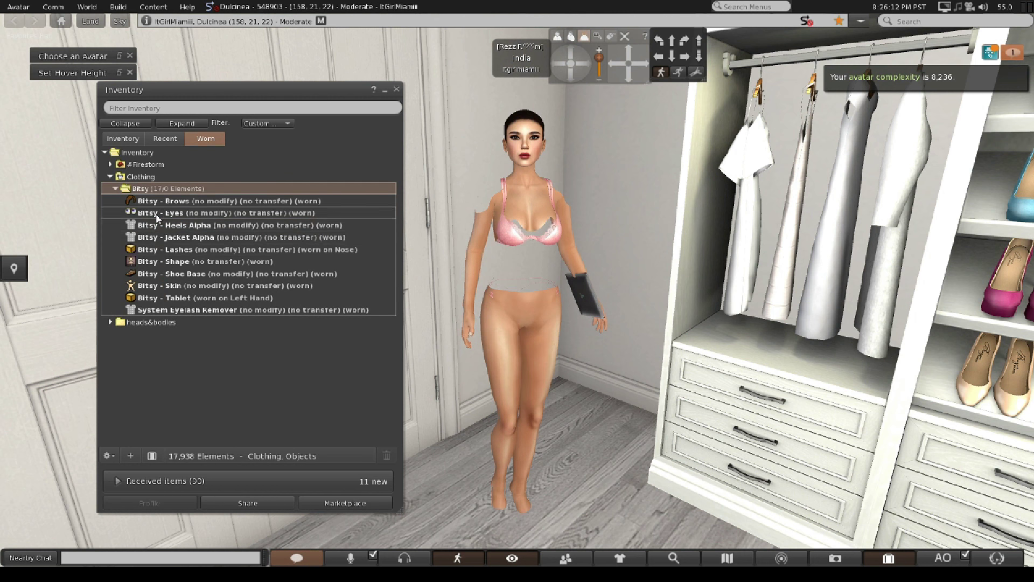
pyautogui.rightClick(155, 229)
pyautogui.click(181, 419)
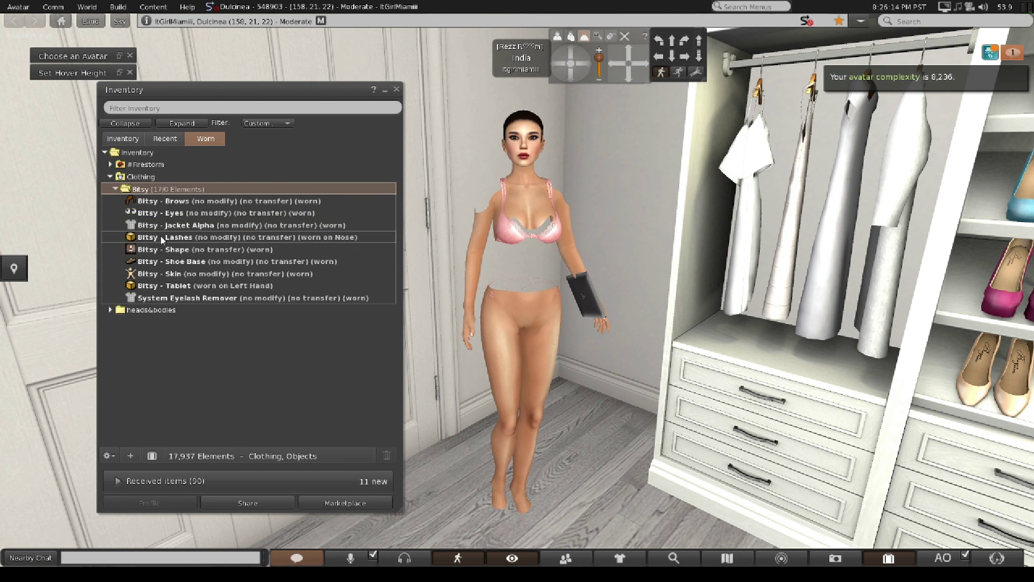
pyautogui.rightClick(157, 227)
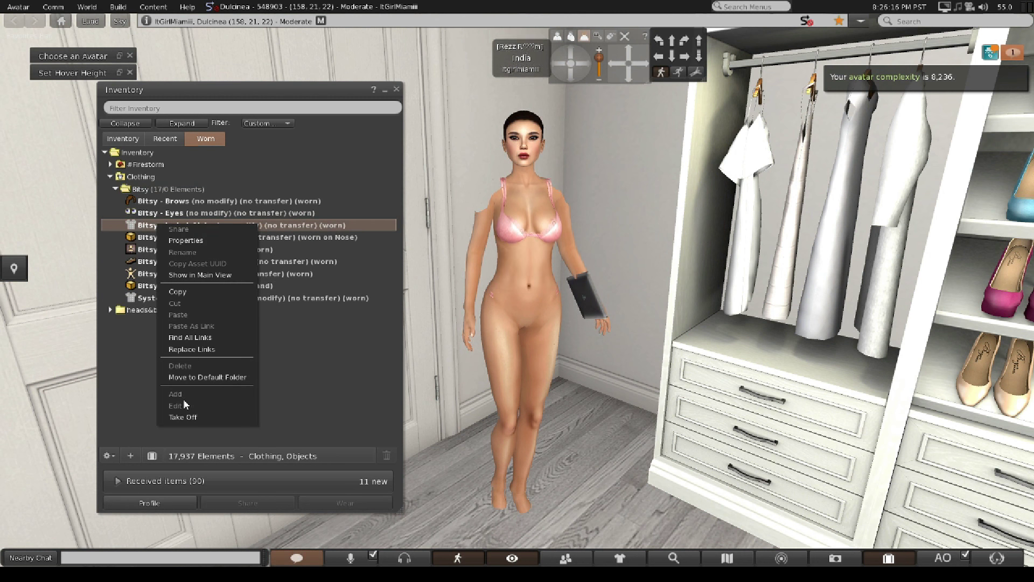
pyautogui.click(183, 417)
# - Remove the worn Bitsy Lashes, Shoe Base and Tablet along with the System Eyelash Remover
pyautogui.rightClick(158, 228)
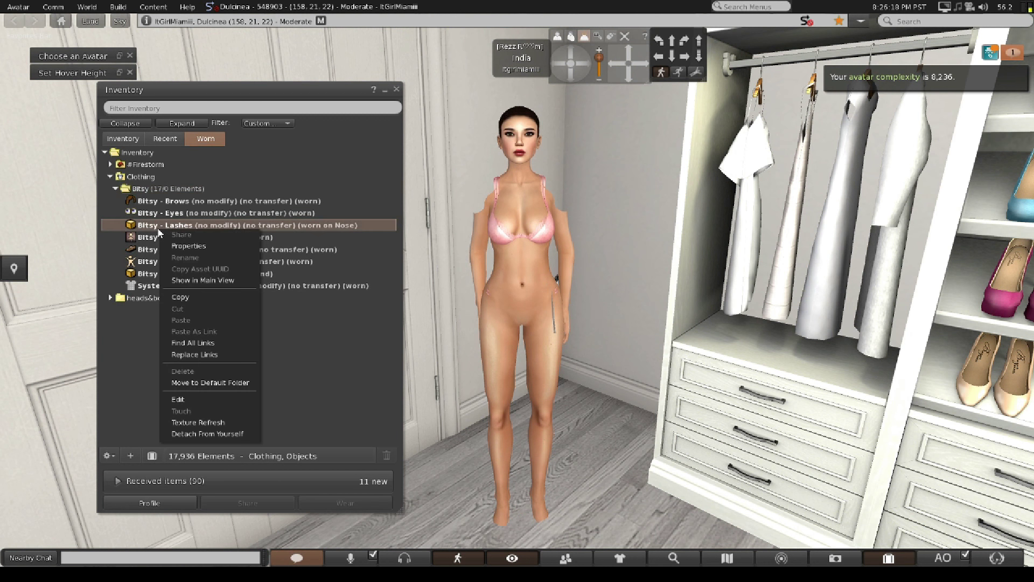
pyautogui.click(193, 434)
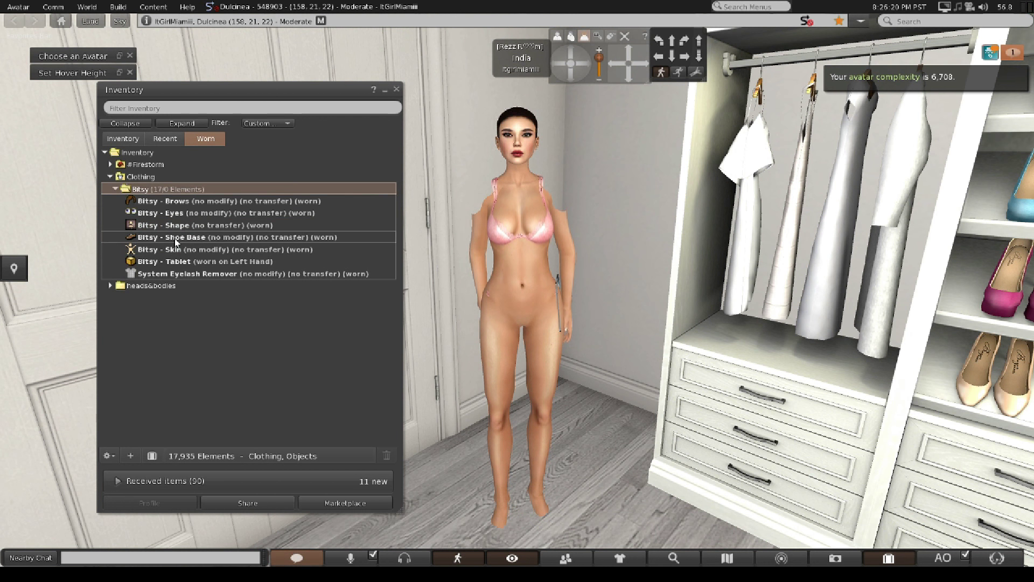
pyautogui.rightClick(175, 242)
pyautogui.click(186, 433)
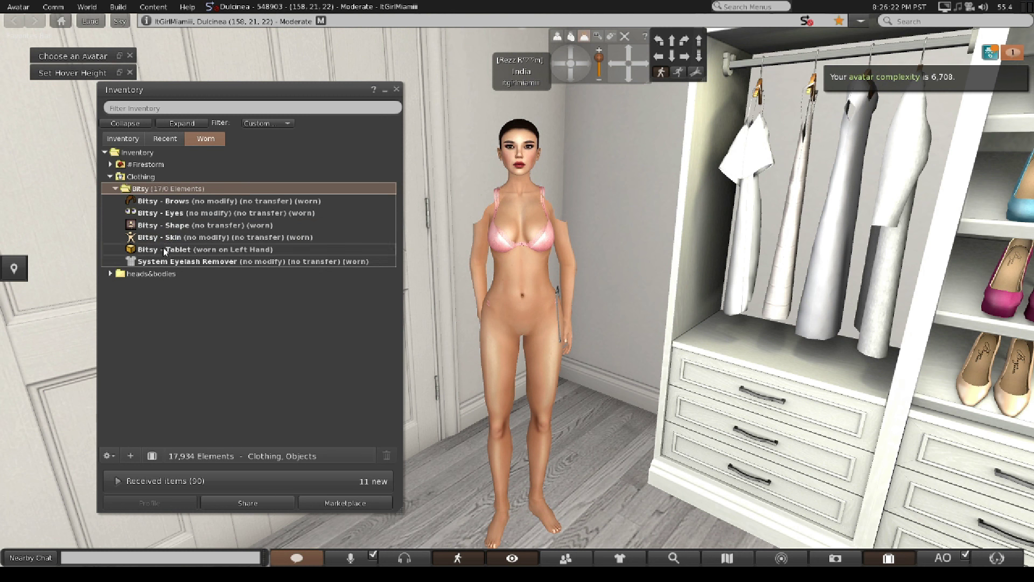
pyautogui.rightClick(165, 250)
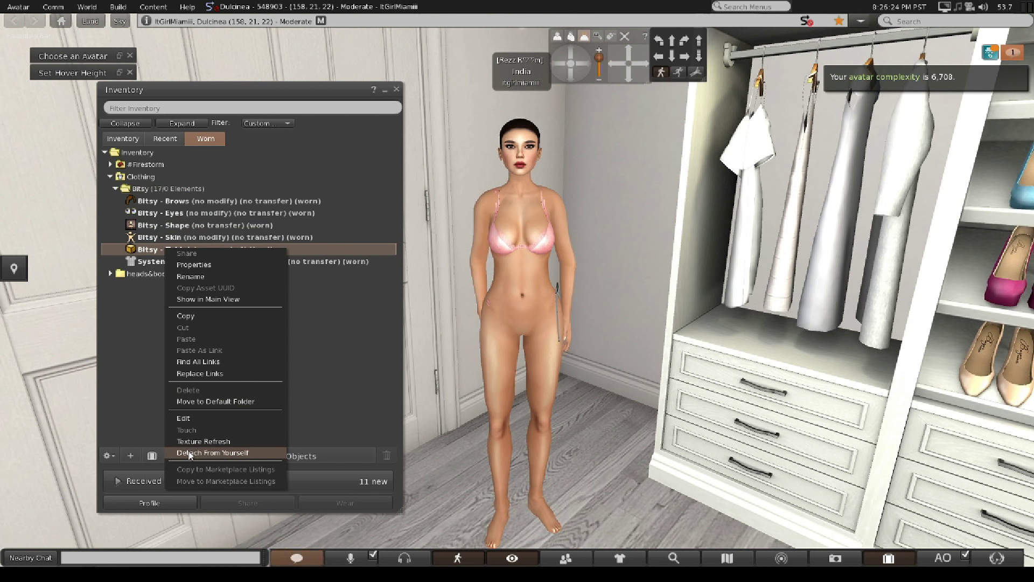
pyautogui.click(190, 452)
pyautogui.rightClick(156, 252)
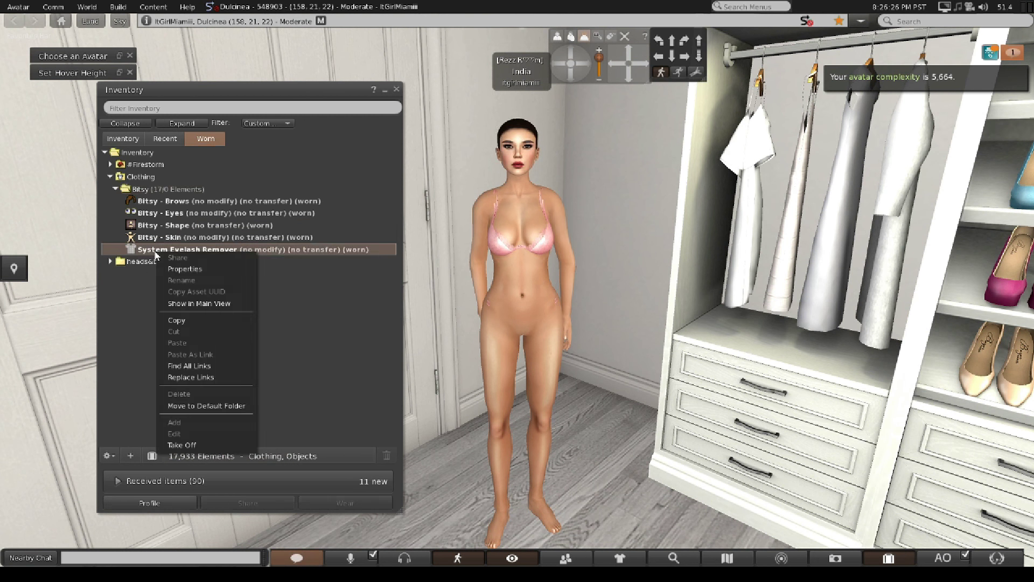
pyautogui.click(181, 445)
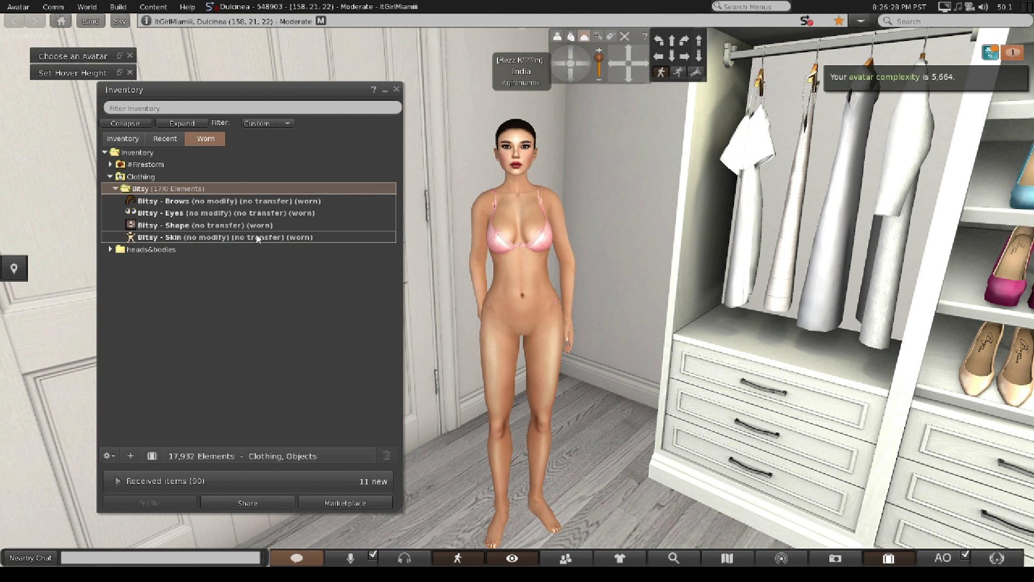
# - Return to the full inventory, close the Maitreya Lara folder and open the CATWA HEAD Catya NEW (unpacked) folder
pyautogui.click(122, 139)
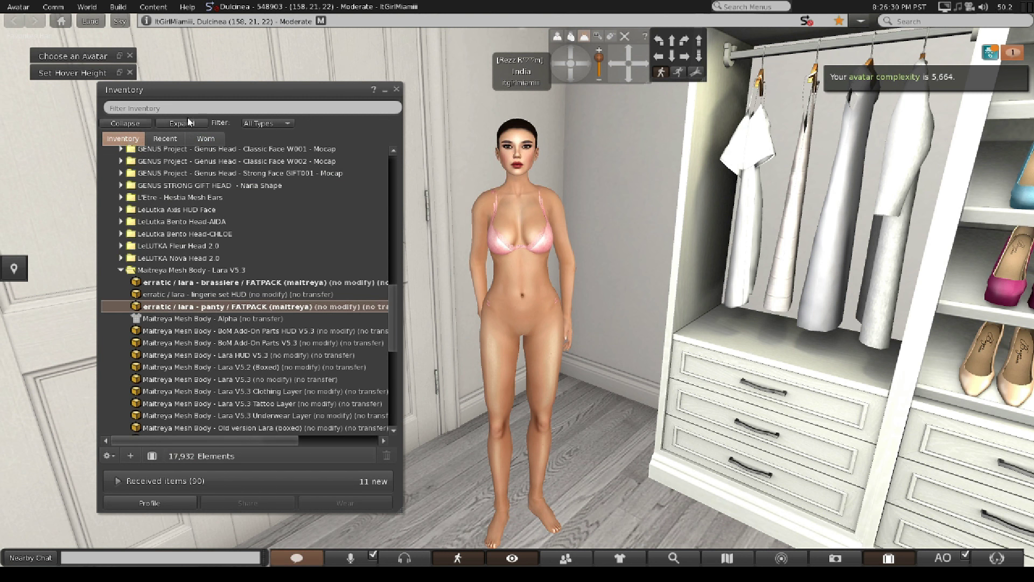
pyautogui.scroll(-2, 167, 290)
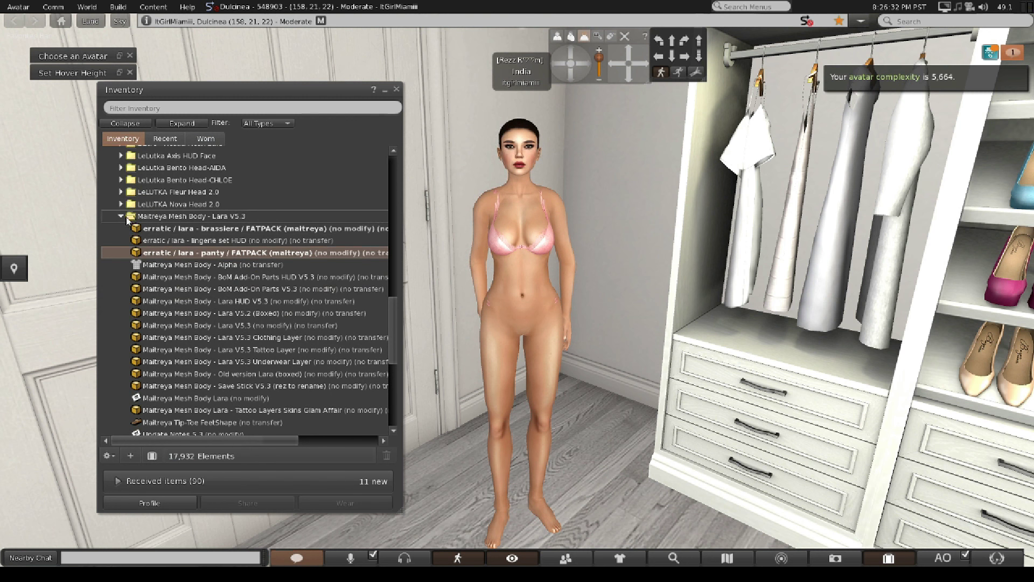
pyautogui.doubleClick(129, 216)
pyautogui.scroll(5, 157, 258)
pyautogui.scroll(5, 157, 258)
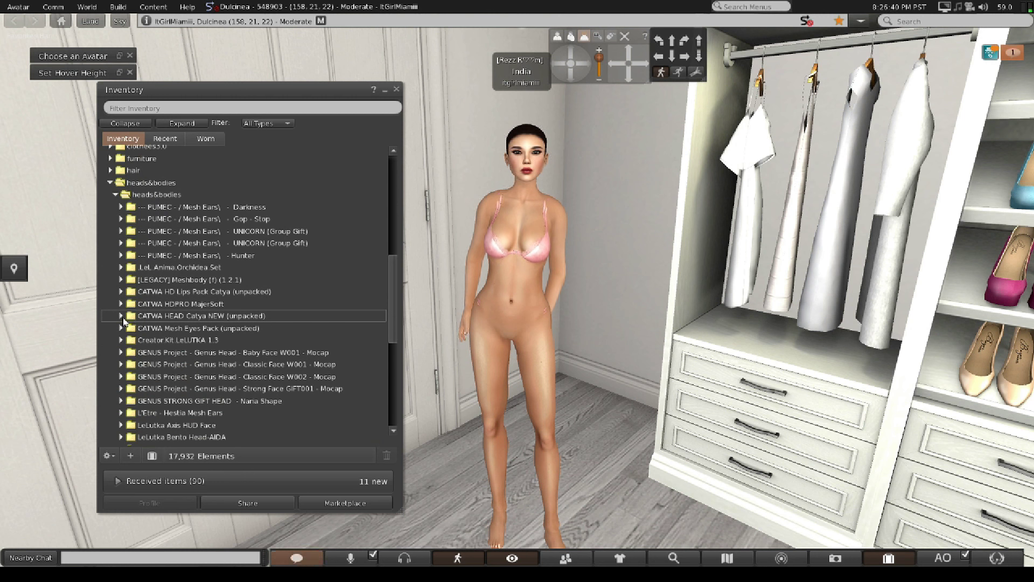
pyautogui.click(120, 316)
pyautogui.scroll(-2, 226, 345)
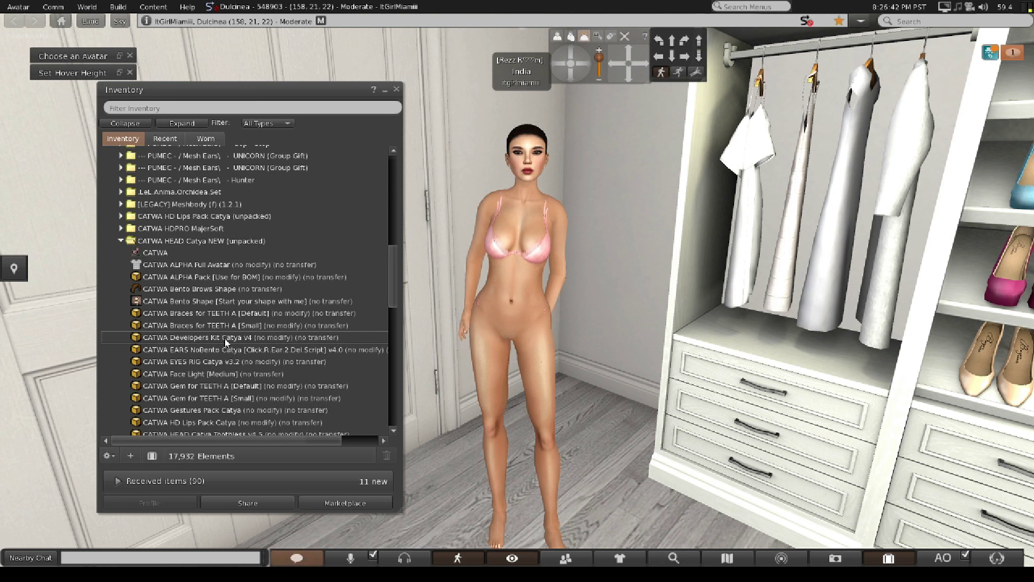
pyautogui.scroll(-2, 225, 342)
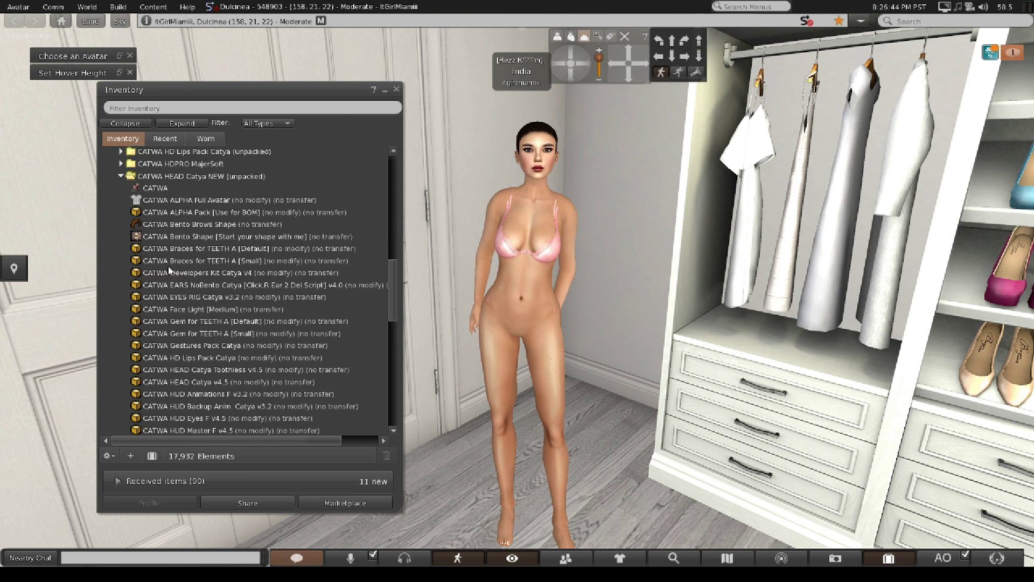
# - Add the CATWA EYES RIG Catya v3.2 to the avatar
pyautogui.rightClick(187, 300)
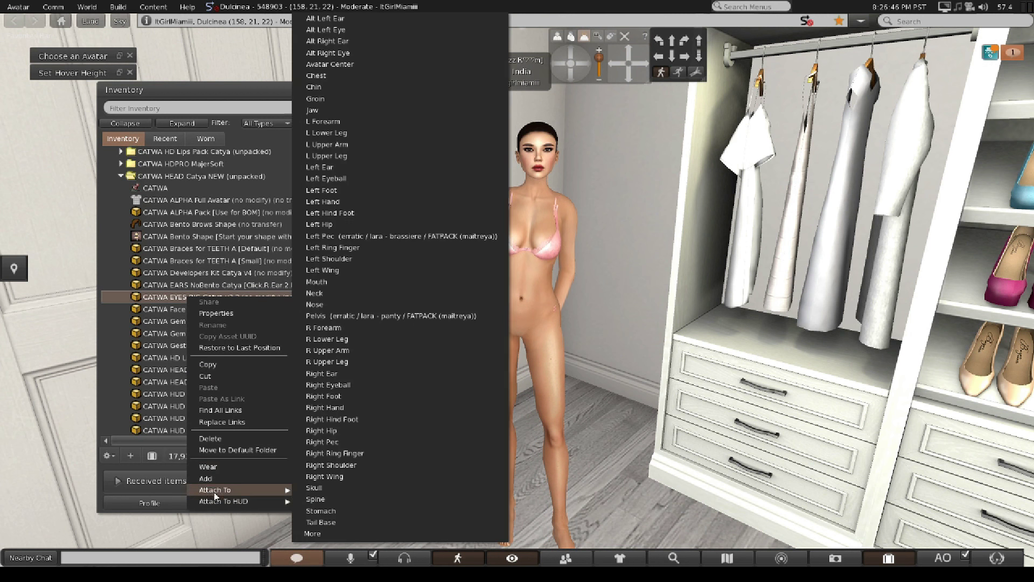
pyautogui.click(175, 280)
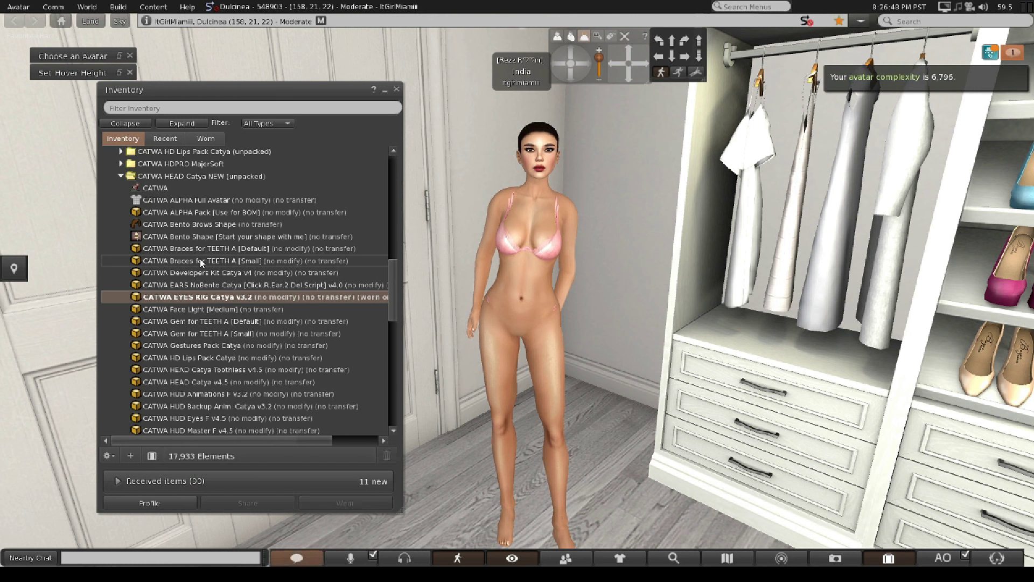
pyautogui.scroll(-3, 216, 359)
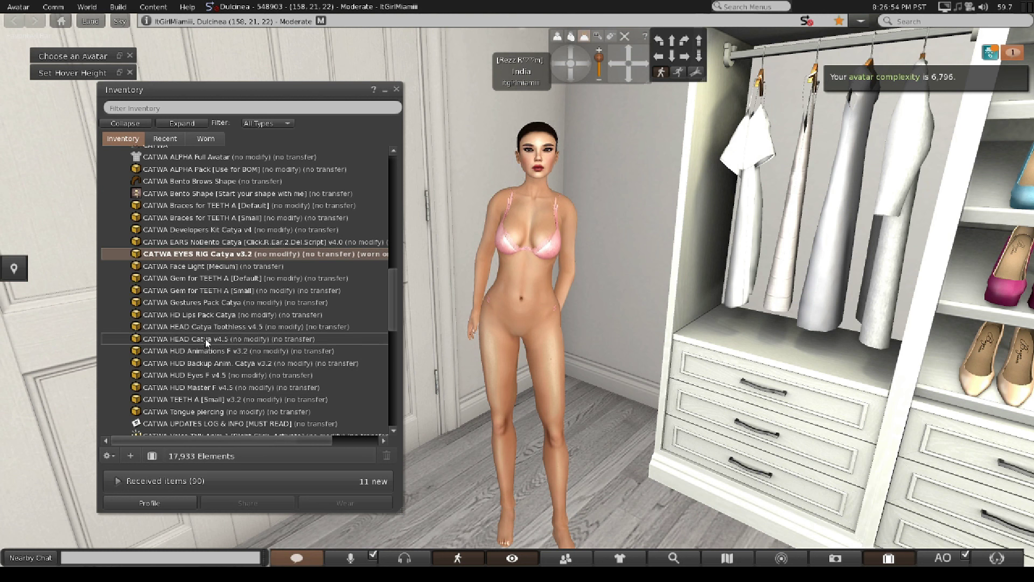
# - Add the CATWA HEAD Catya v4.5 and the CATWA Gem for TEETH A [Default] to the avatar
pyautogui.rightClick(206, 339)
pyautogui.click(236, 519)
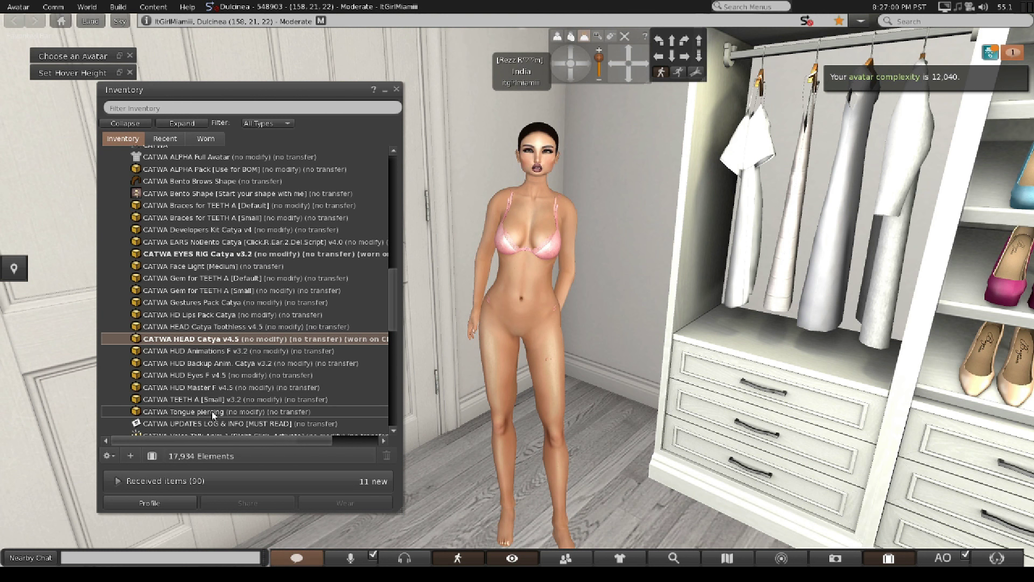
pyautogui.rightClick(241, 278)
pyautogui.click(269, 462)
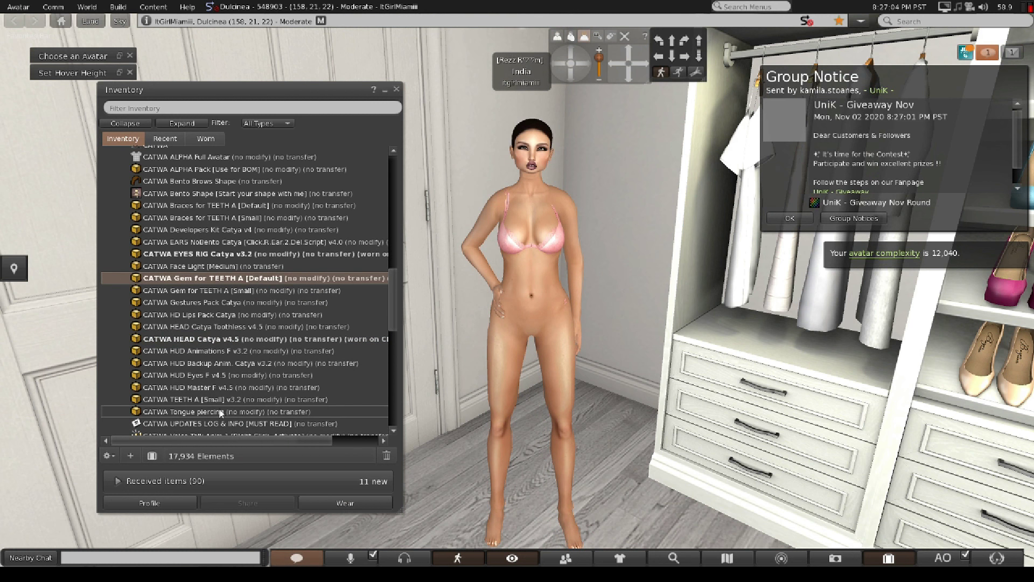
pyautogui.scroll(-1, 226, 259)
pyautogui.scroll(2, 161, 215)
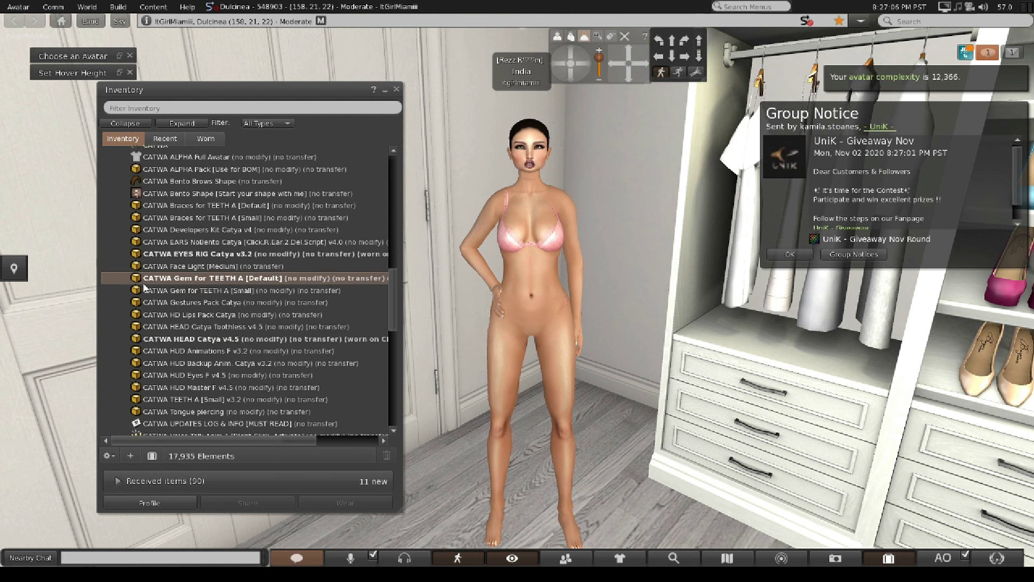
# - Collapse the CATWA HEAD Catya NEW (unpacked) folder and dismiss the group notice
pyautogui.scroll(3, 161, 242)
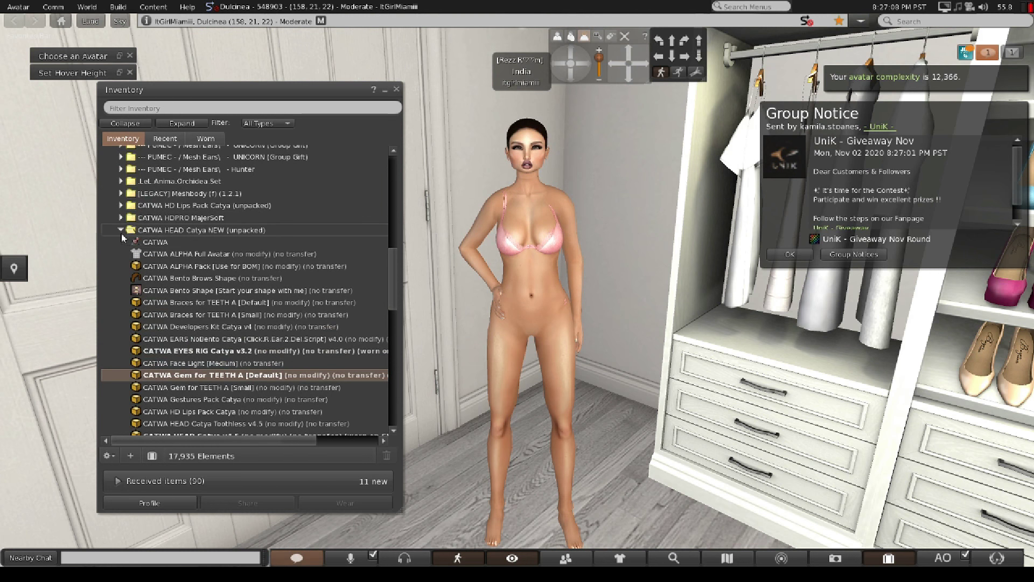
pyautogui.click(121, 230)
pyautogui.click(1025, 102)
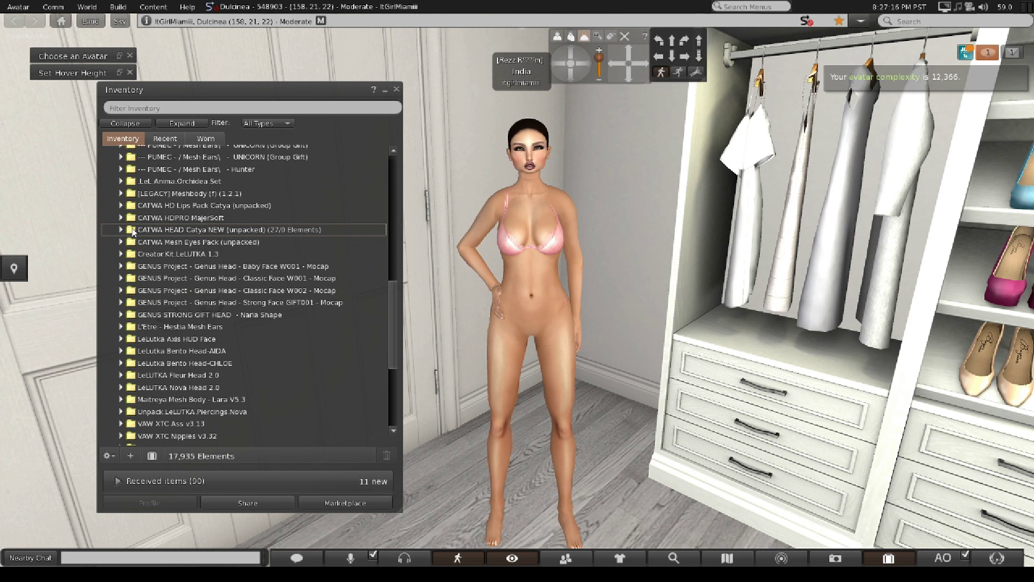
# - Add the CATWA HUD Master F v4.5 from the CATWA HEAD Catya NEW (unpacked) folder and reposition the inventory window
pyautogui.doubleClick(141, 230)
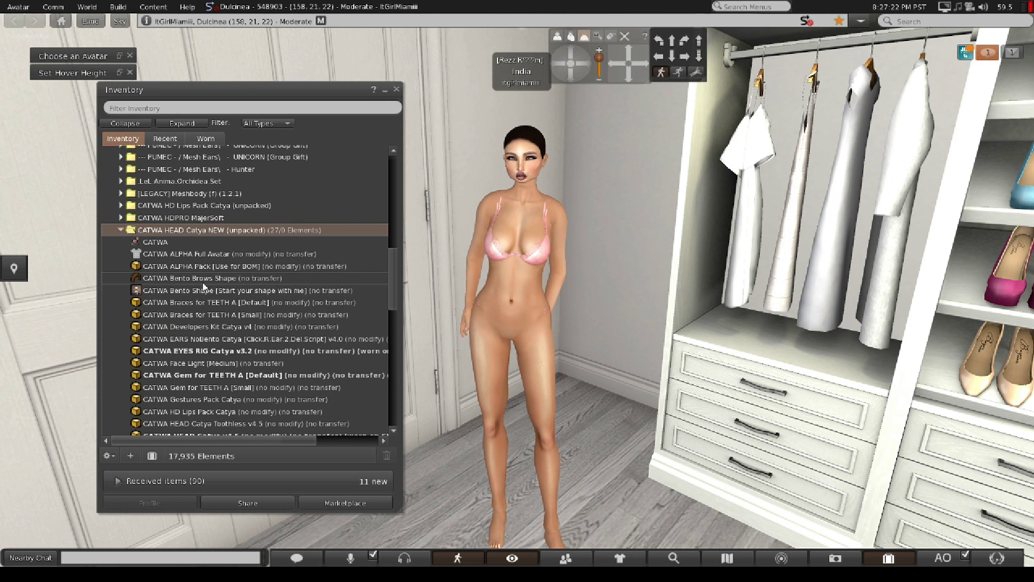
pyautogui.scroll(-3, 229, 387)
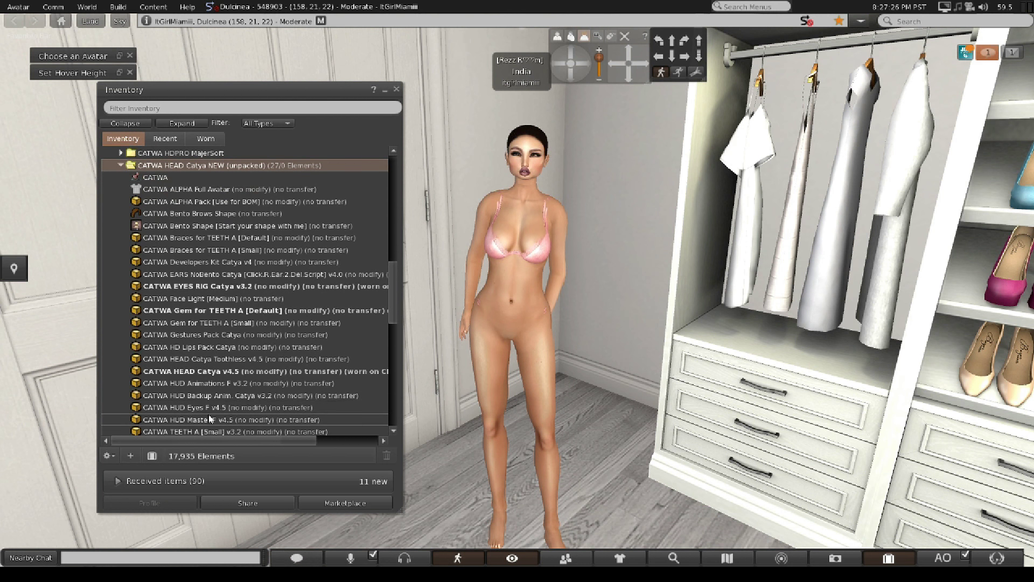
pyautogui.rightClick(210, 420)
pyautogui.click(244, 373)
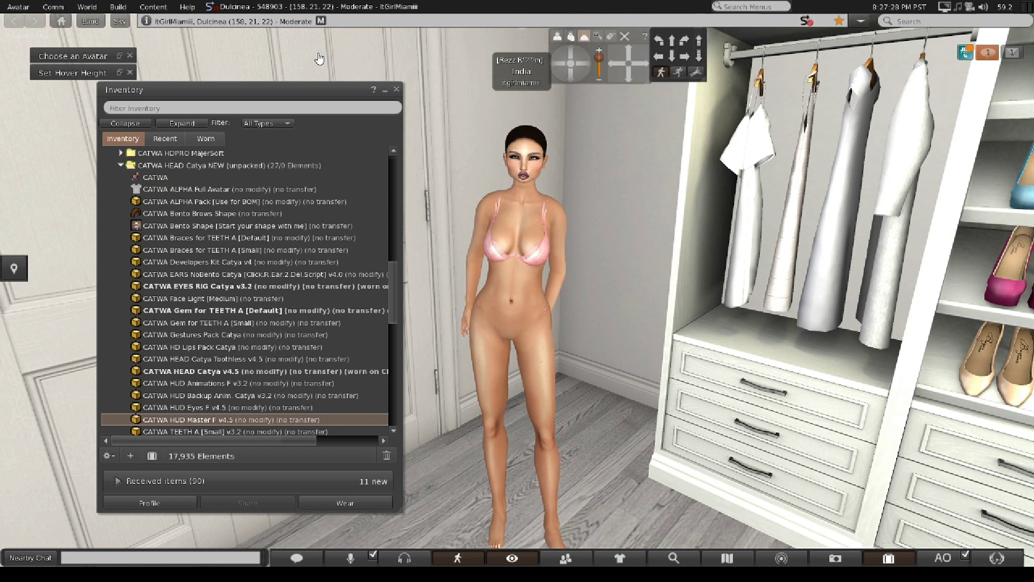
pyautogui.moveTo(300, 97); pyautogui.dragTo(834, 104)
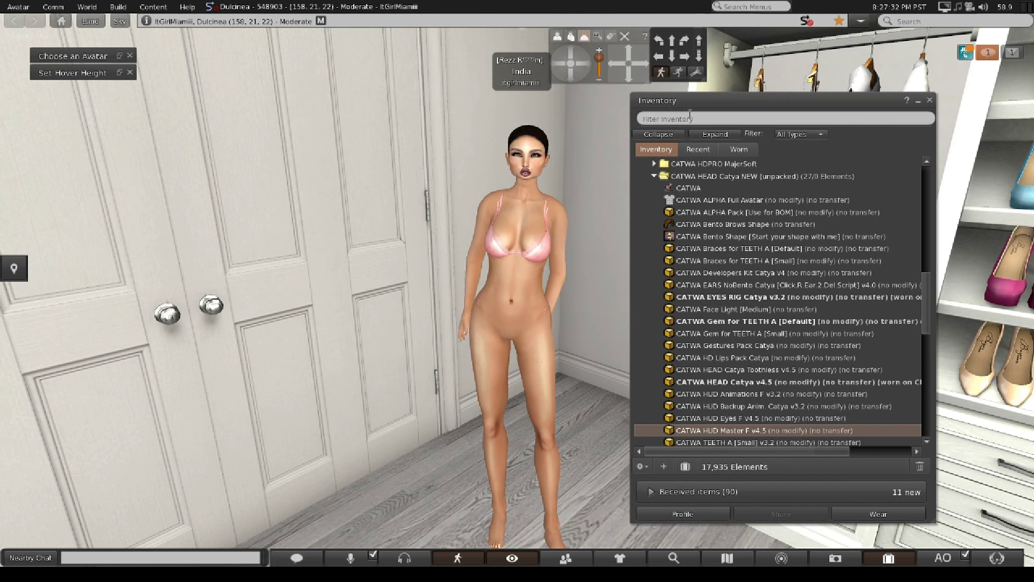
pyautogui.moveTo(690, 101); pyautogui.dragTo(260, 90)
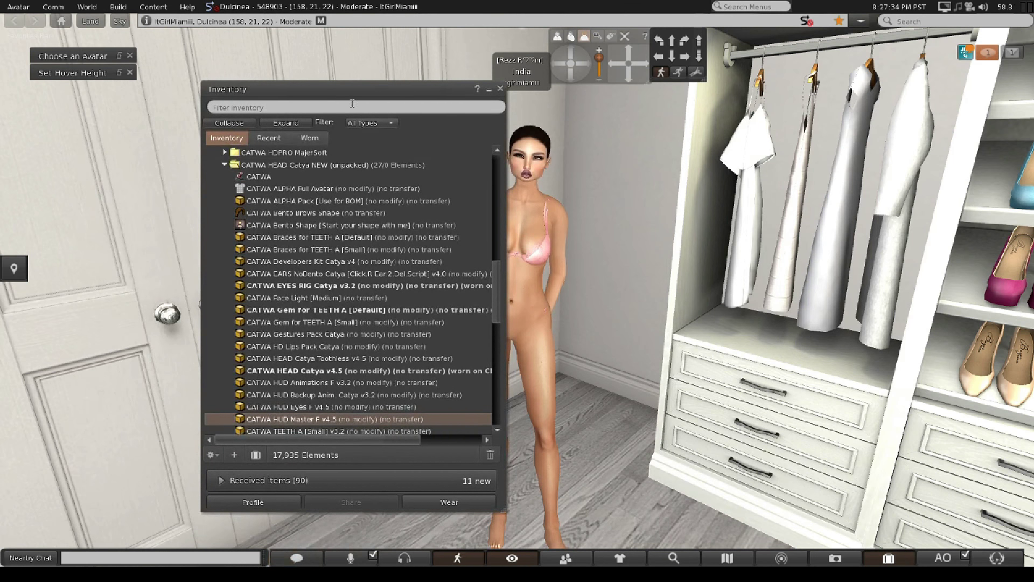
pyautogui.click(941, 91)
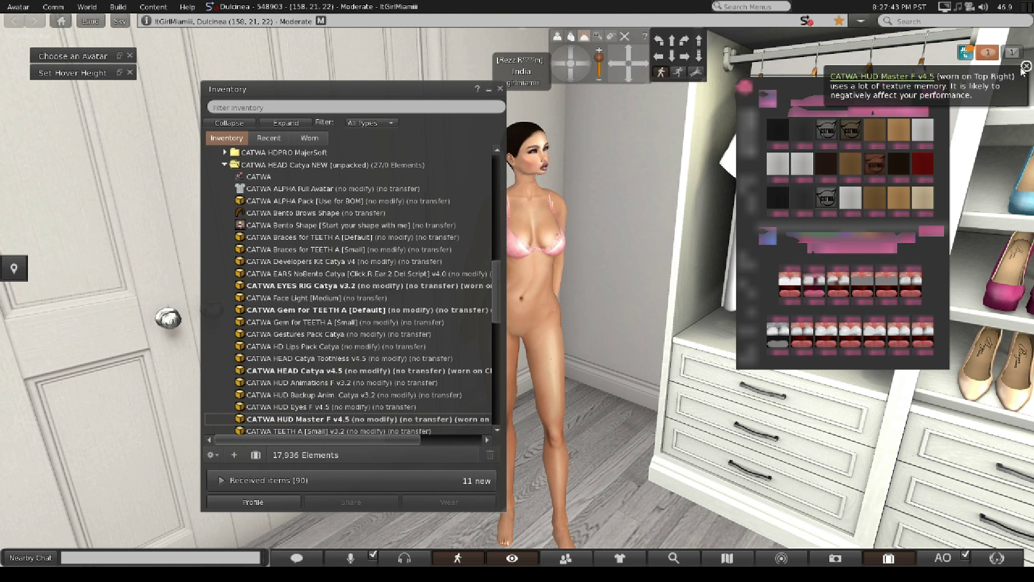
# - Look through the CATWA master HUD's hair and mouth, lashes and alpha, and brows and eye makeup pages
pyautogui.click(799, 198)
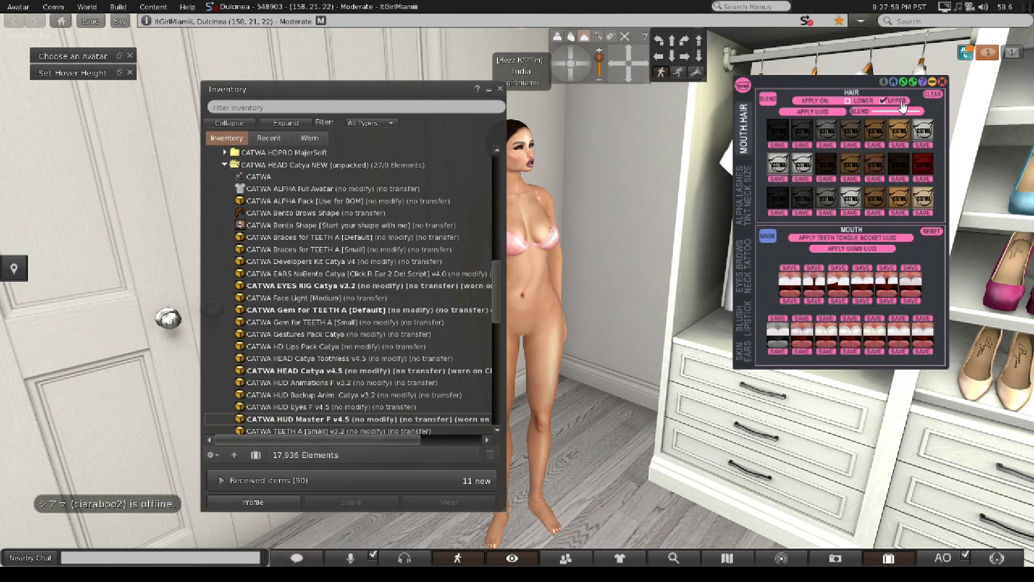
pyautogui.click(848, 101)
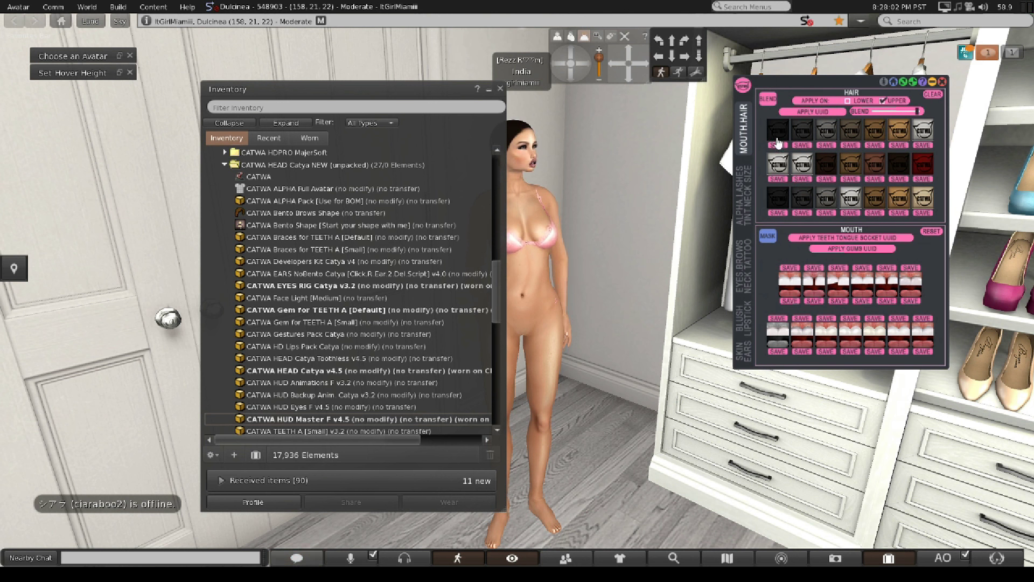
pyautogui.click(741, 195)
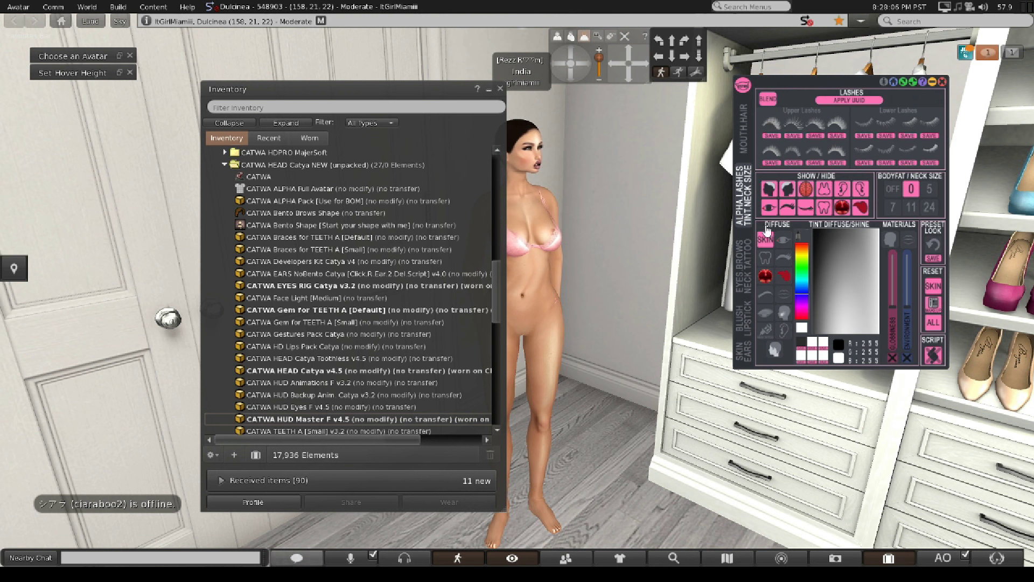
pyautogui.click(743, 269)
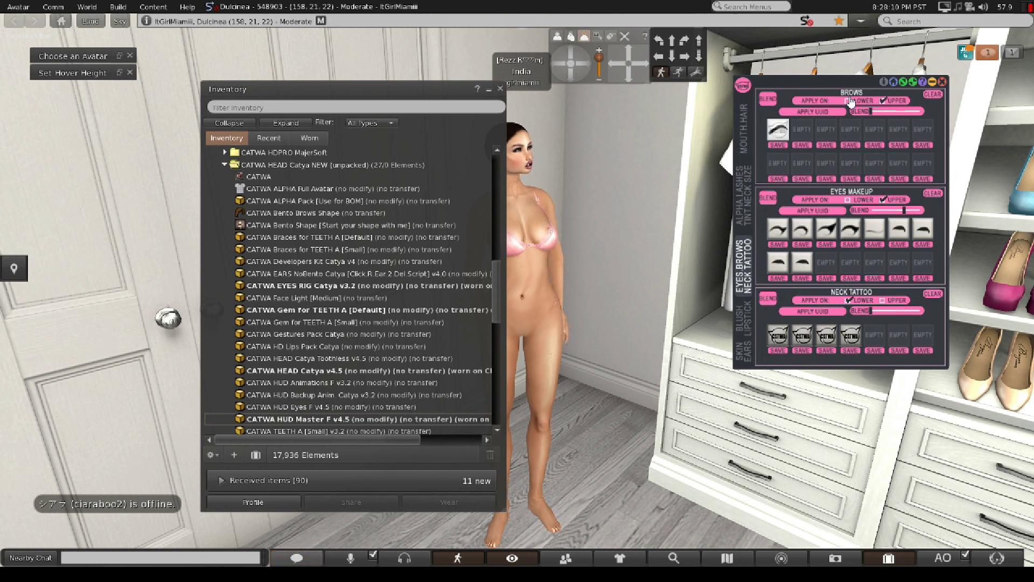
# - Set the HUD's blush and lipstick to apply on the upper layer, view the skins page and minimize the HUD
pyautogui.click(744, 317)
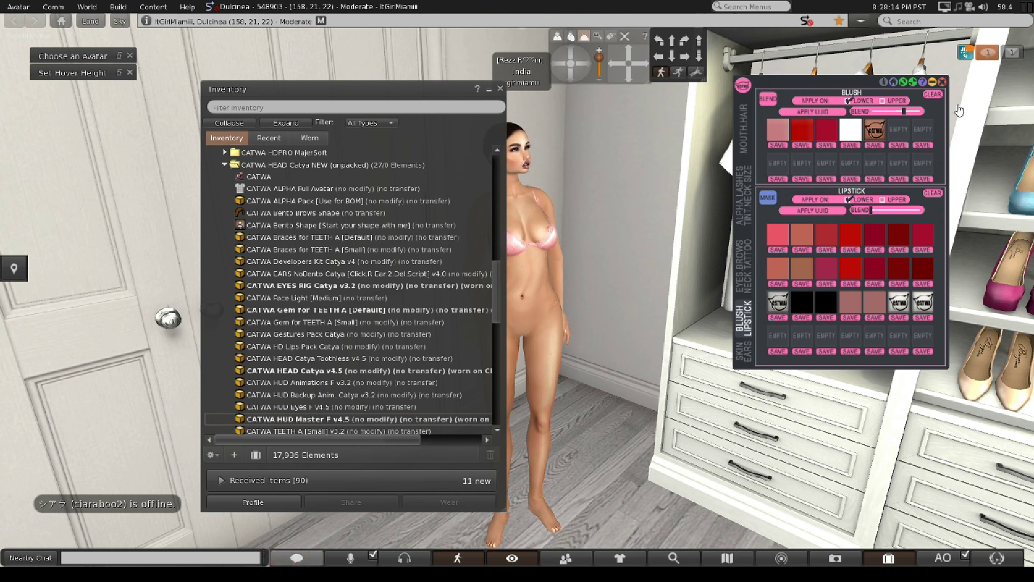
pyautogui.click(882, 102)
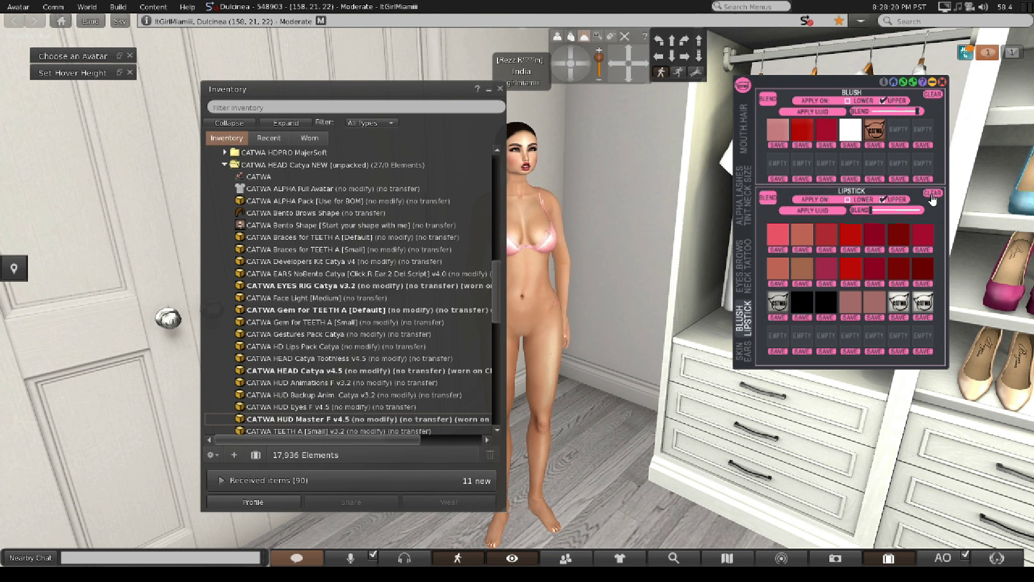
pyautogui.click(747, 357)
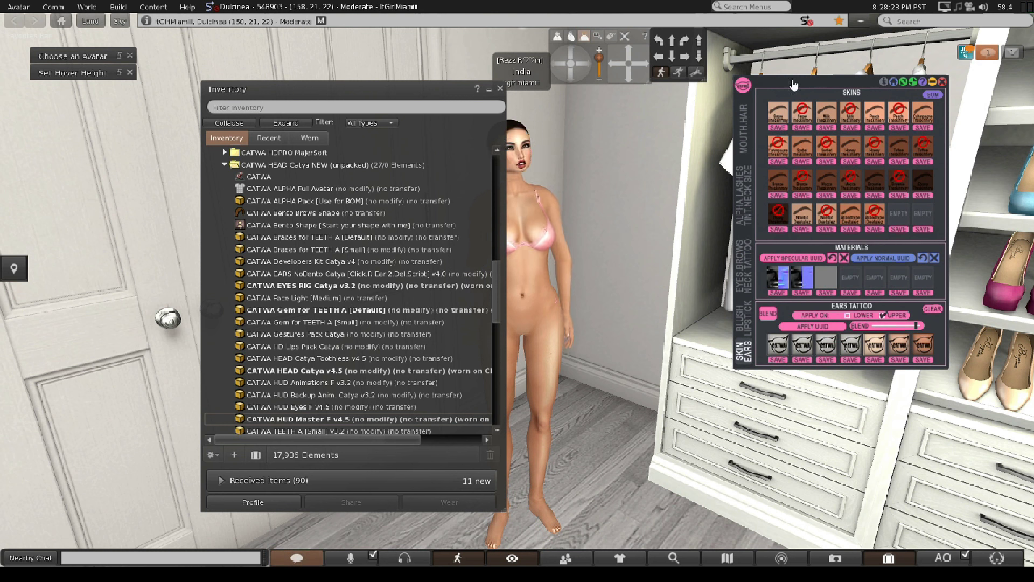
pyautogui.click(933, 82)
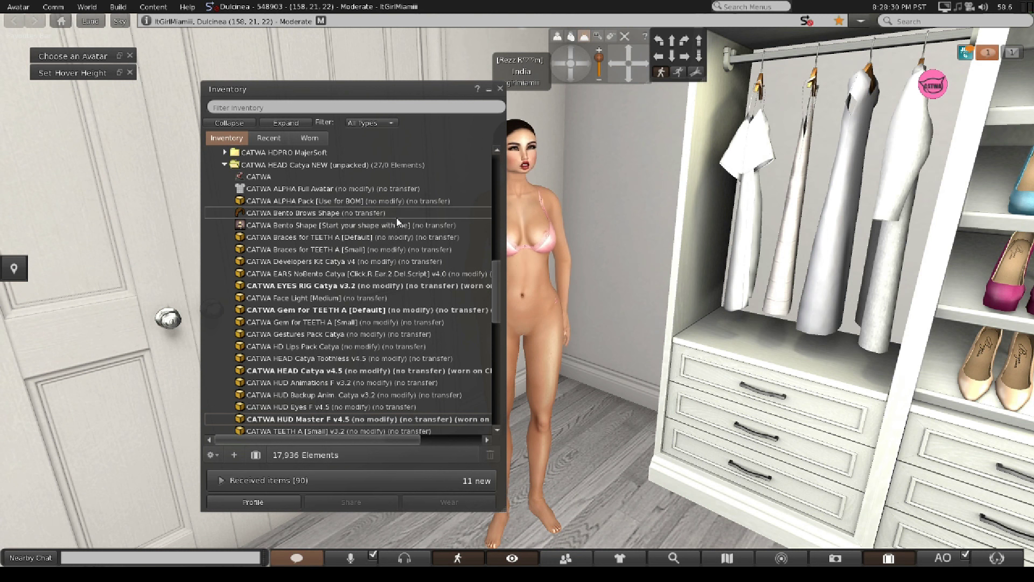
# - Close the CATWA HEAD Catya NEW (unpacked) folder and add the Maitreya Mesh Body - Lara V5.3 to the avatar
pyautogui.click(231, 165)
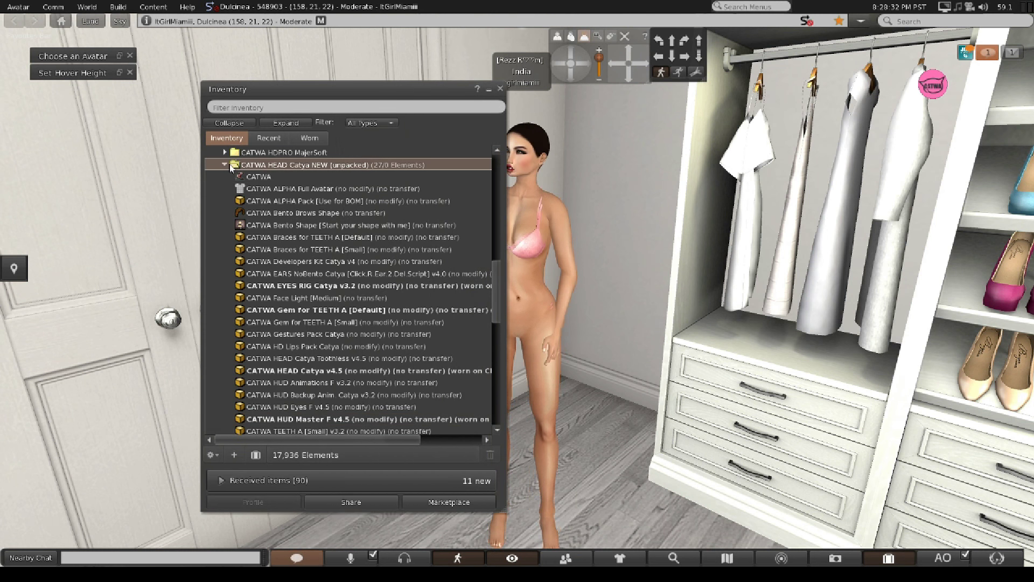
pyautogui.click(226, 164)
pyautogui.scroll(-1, 235, 217)
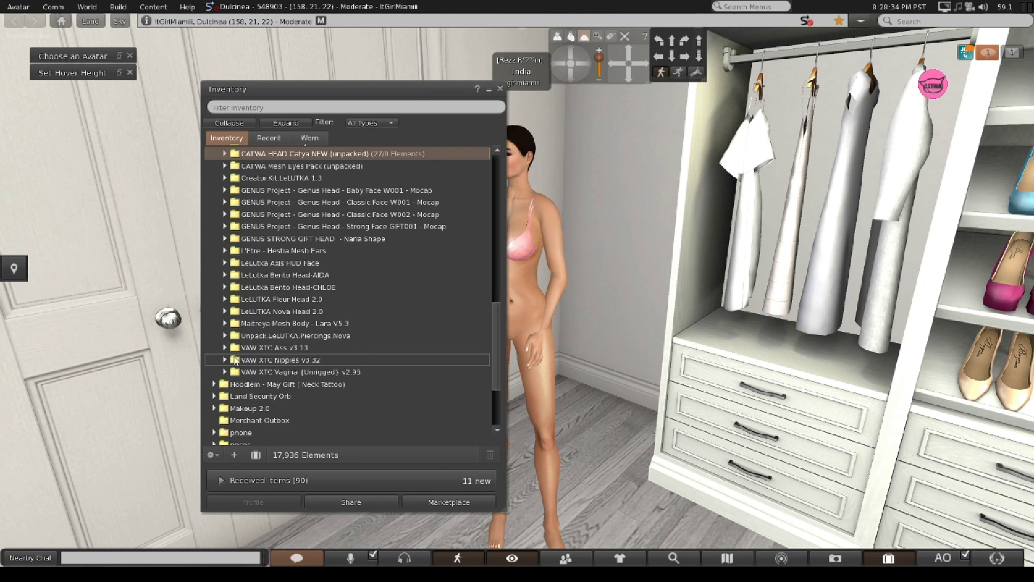
pyautogui.click(225, 334)
pyautogui.scroll(-3, 269, 355)
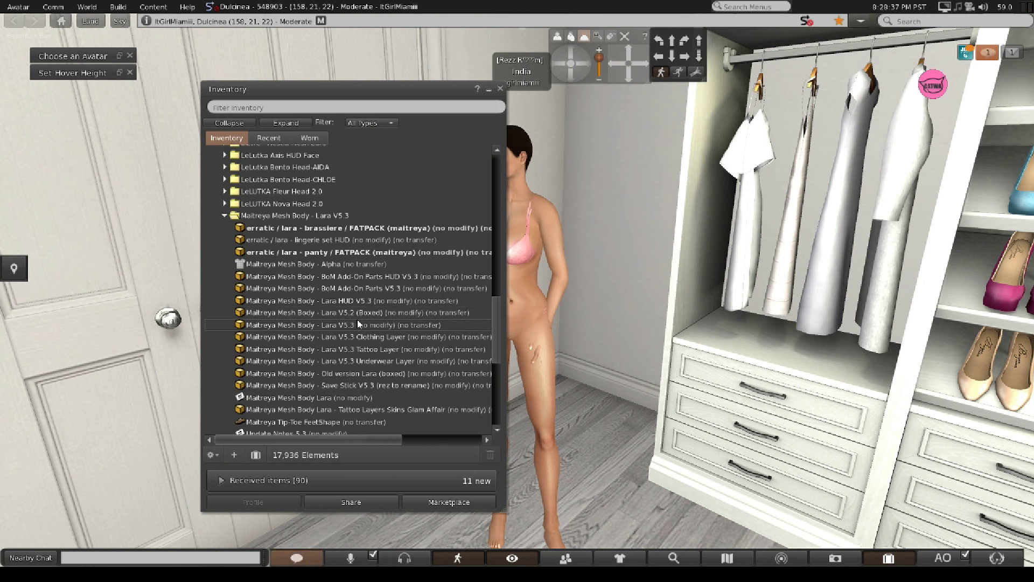
pyautogui.rightClick(325, 325)
pyautogui.click(354, 510)
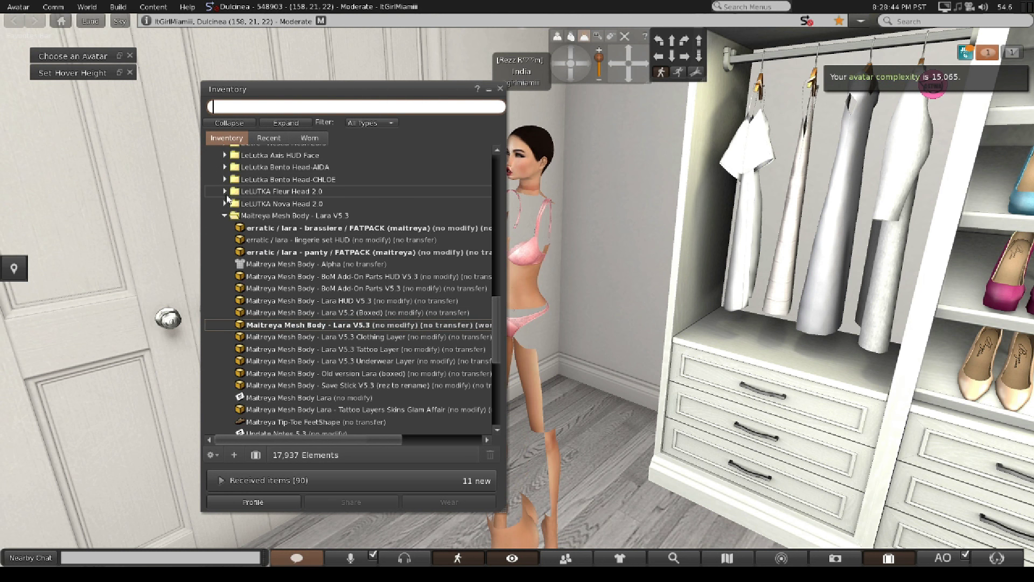
# - Collapse the Maitreya Mesh Body - Lara V5.3 folder and the heads&bodies folders containing it
pyautogui.click(225, 215)
pyautogui.scroll(10, 226, 216)
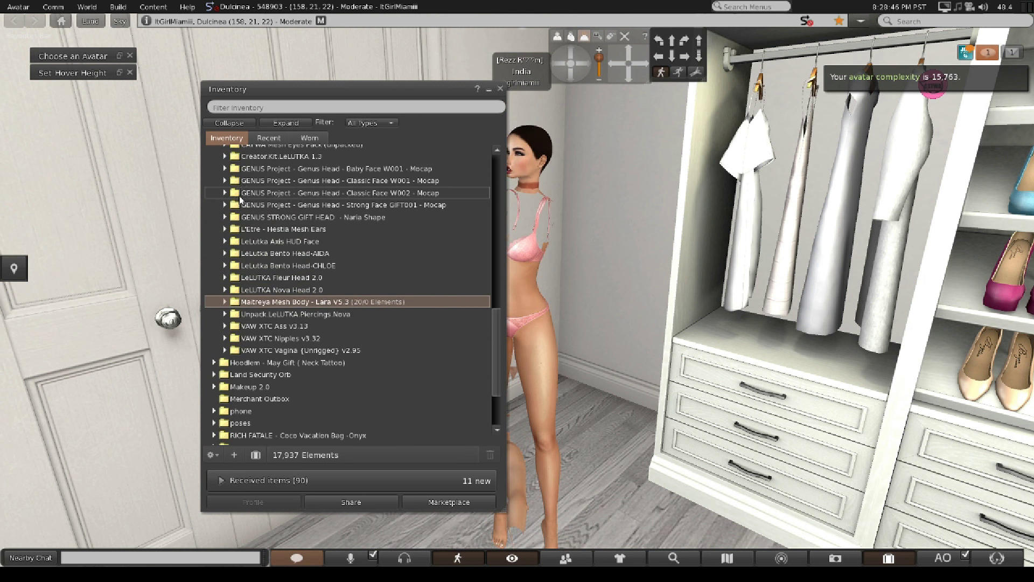
pyautogui.scroll(3, 232, 216)
pyautogui.click(218, 252)
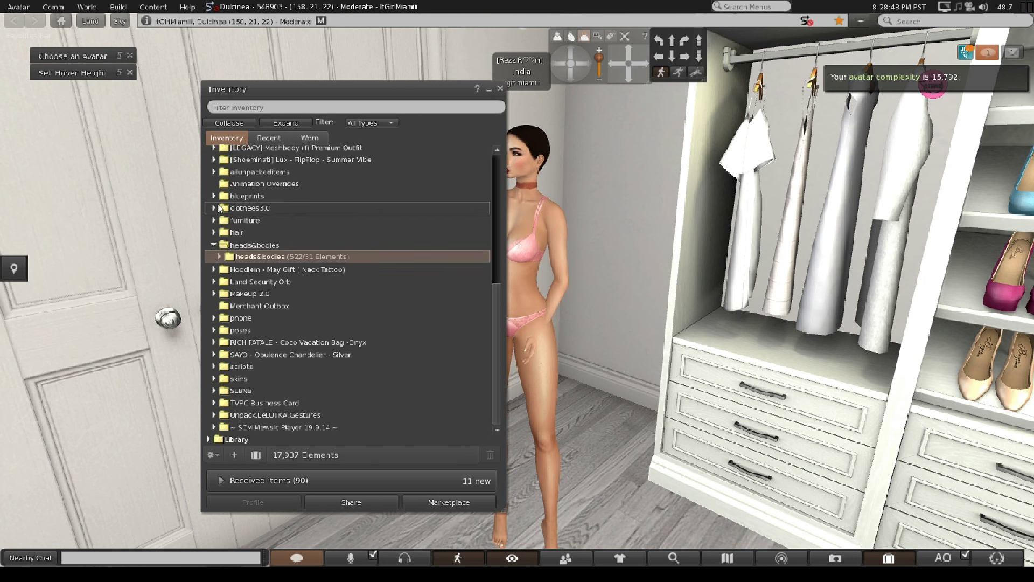
# - Search the inventory for "catwa alpha"
pyautogui.click(249, 105)
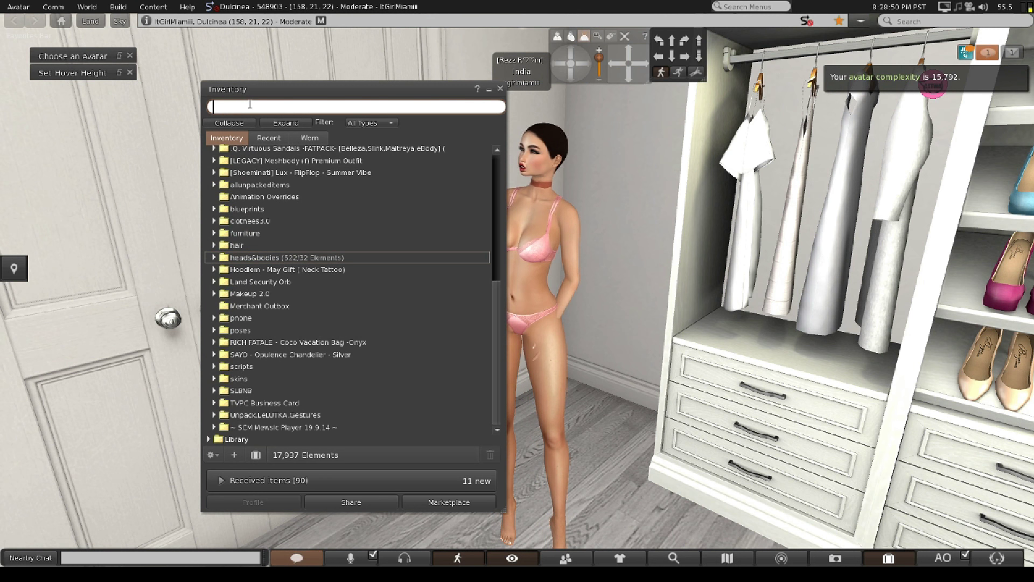
pyautogui.write('alp')
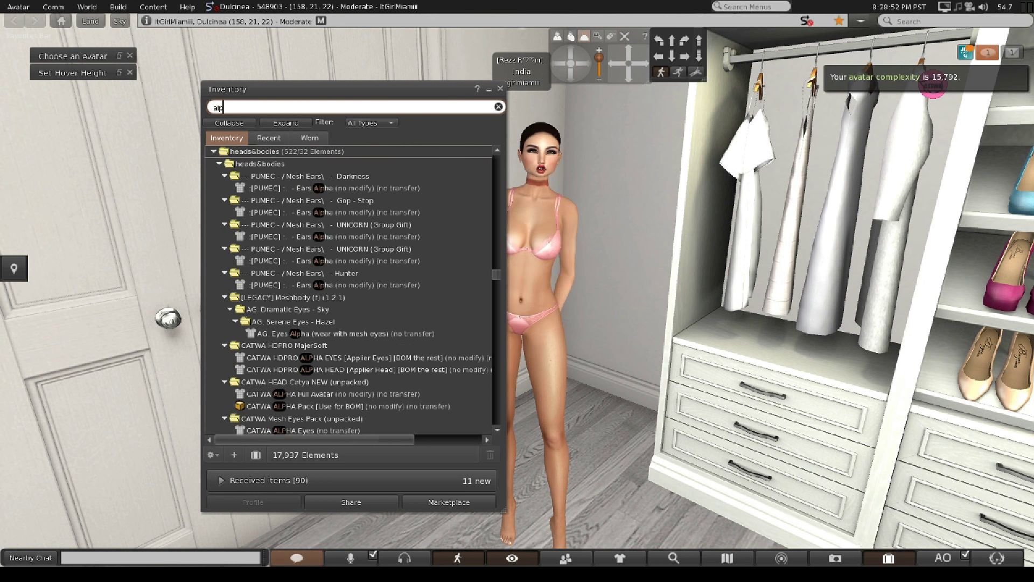
pyautogui.press('BackSpace')
pyautogui.press('BackSpace')
pyautogui.press('BackSpace')
pyautogui.write('c')
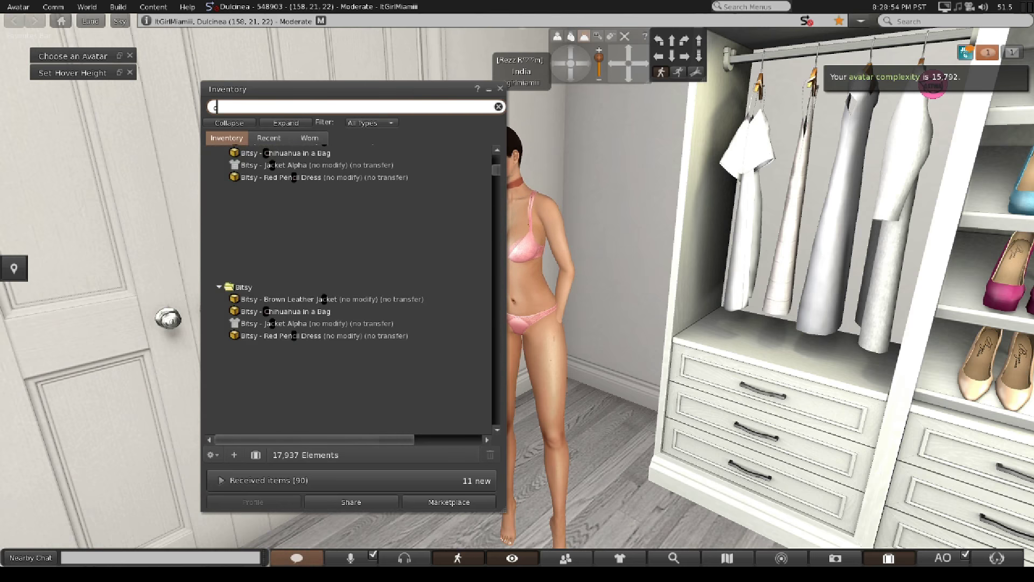
pyautogui.write('atwa')
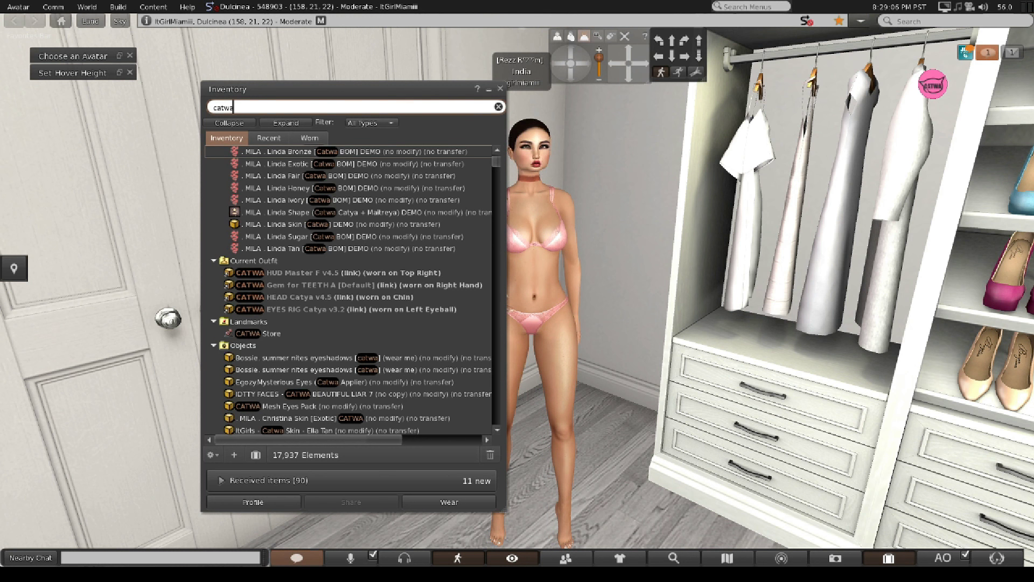
pyautogui.write('a')
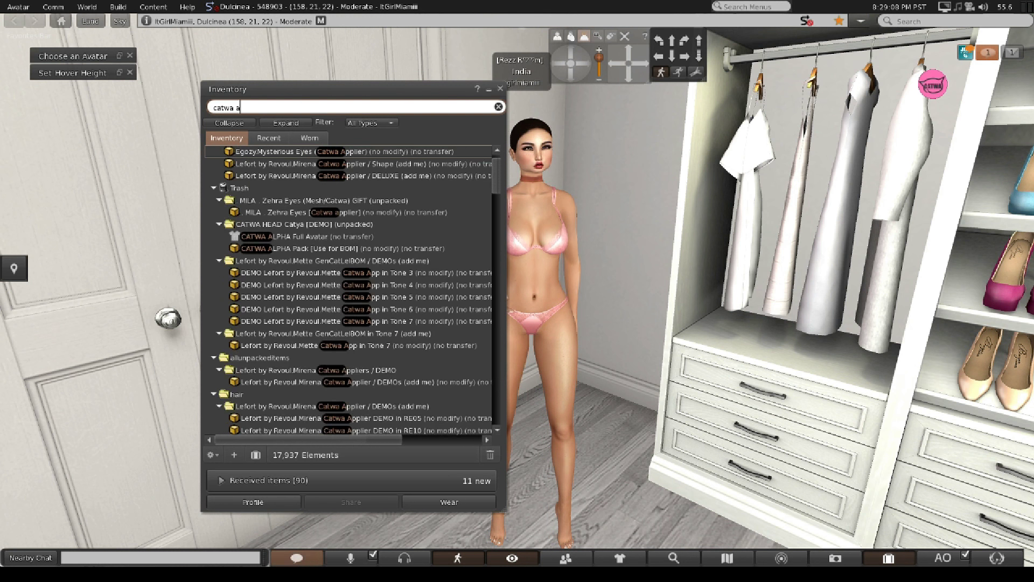
pyautogui.write('lpha')
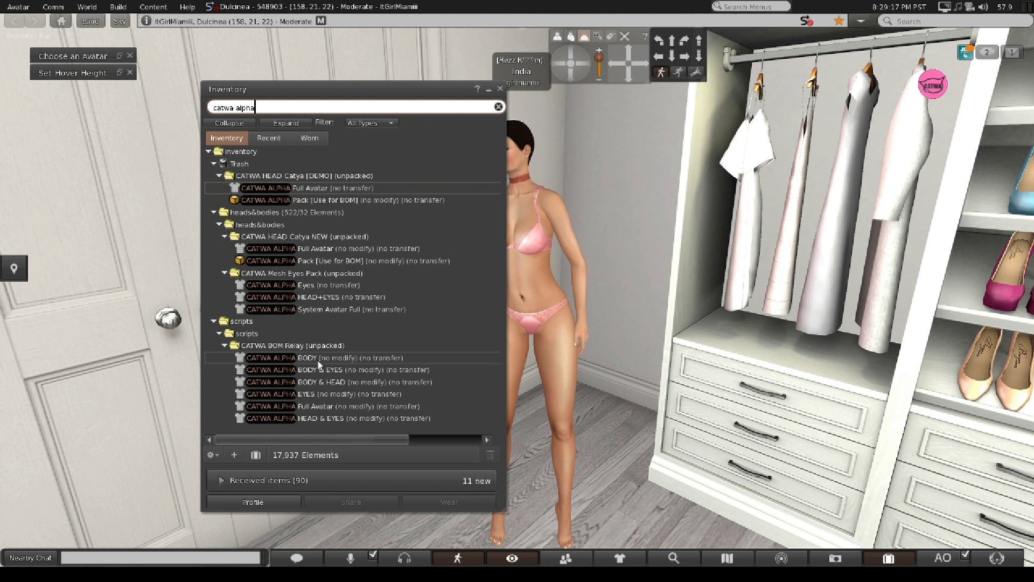
# - Add the CATWA ALPHA Full Avatar from the CATWA HEAD Catya NEW (unpacked) folder and clear the inventory search
pyautogui.rightClick(306, 196)
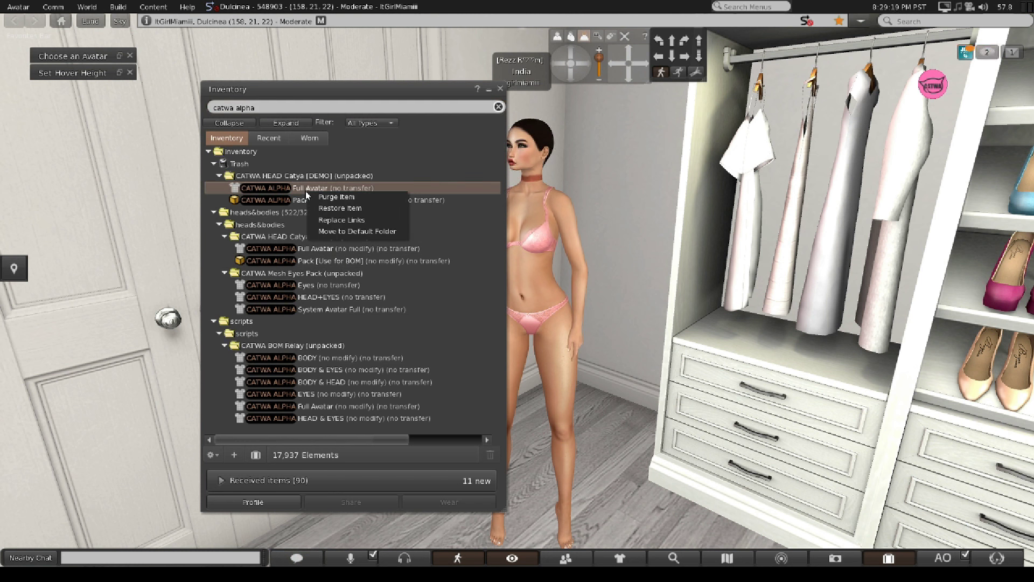
pyautogui.rightClick(272, 248)
pyautogui.click(330, 419)
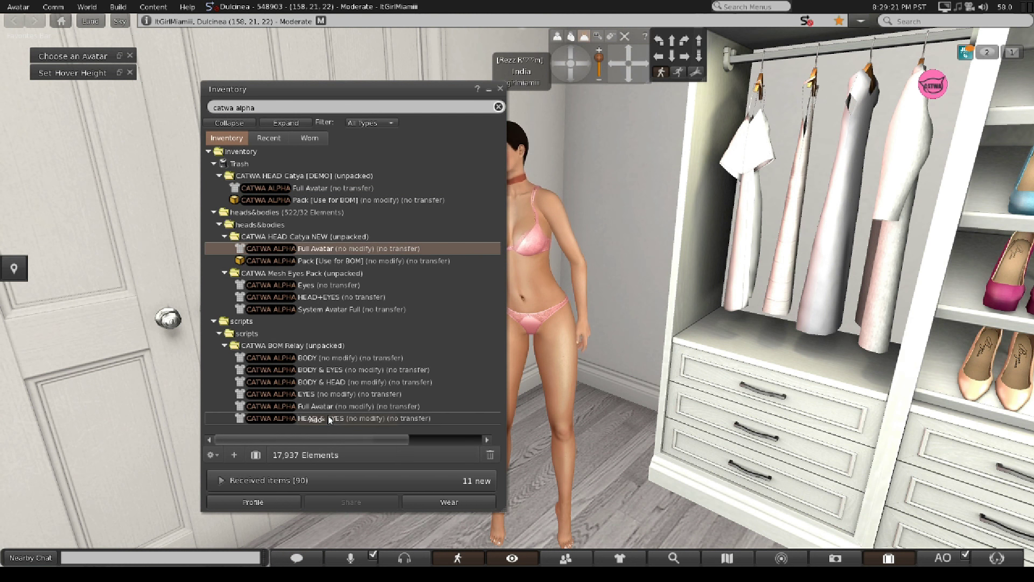
pyautogui.moveTo(415, 96); pyautogui.dragTo(339, 88)
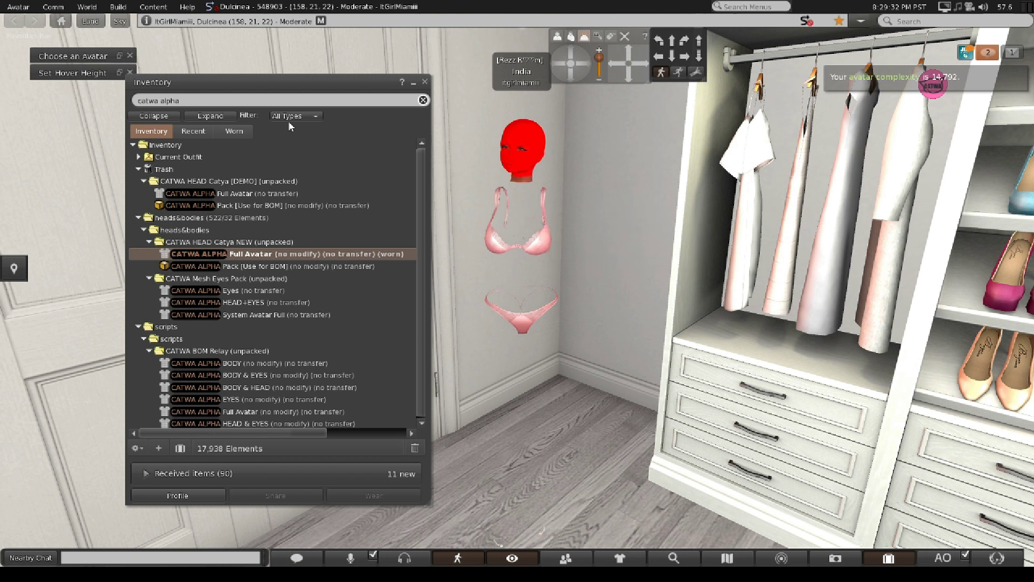
pyautogui.click(423, 100)
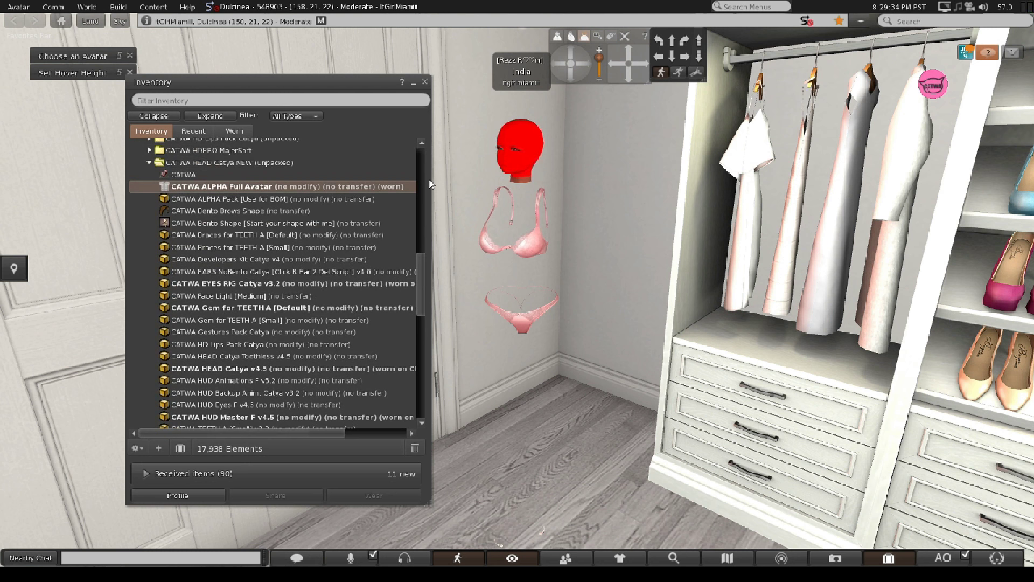
# - Collapse the CATWA HEAD Catya NEW (unpacked) folder and search the inventory for "ag"
pyautogui.click(149, 163)
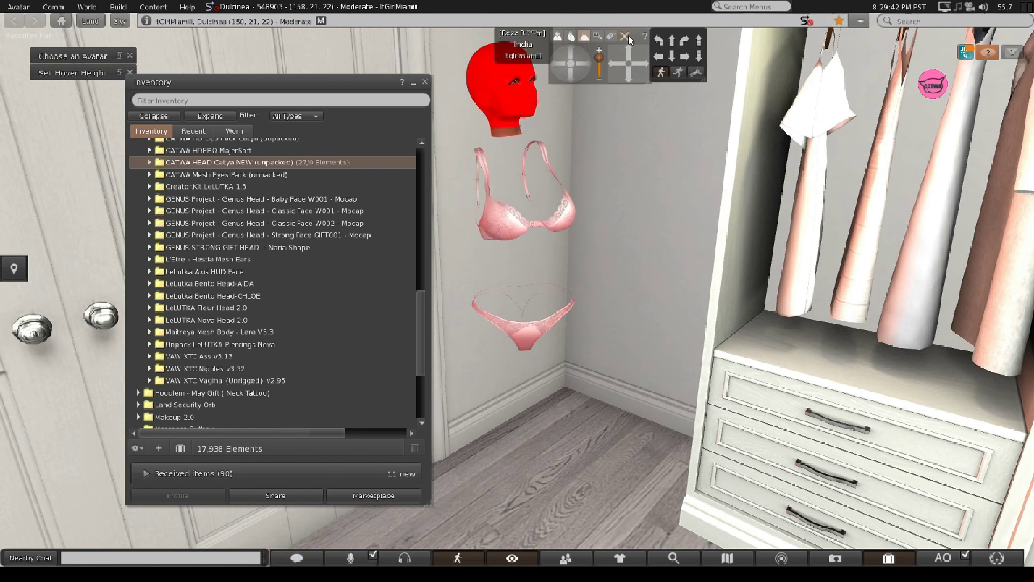
pyautogui.click(596, 35)
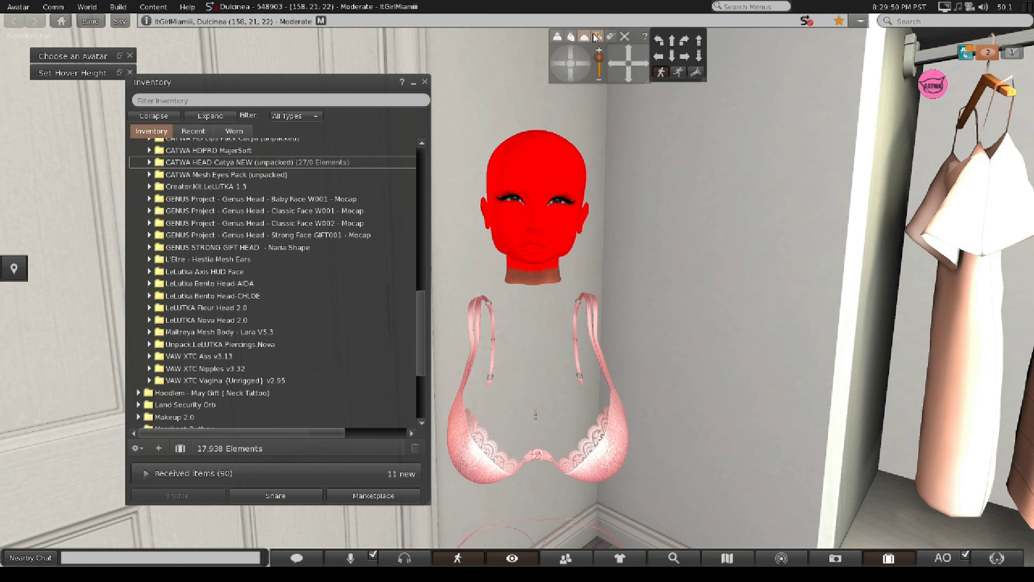
pyautogui.scroll(5, 166, 202)
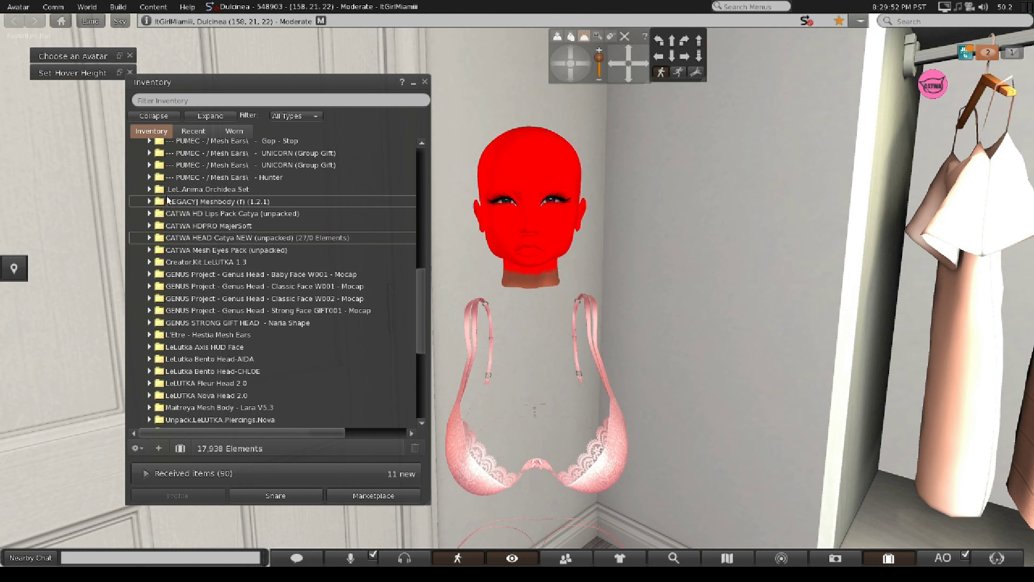
pyautogui.click(210, 100)
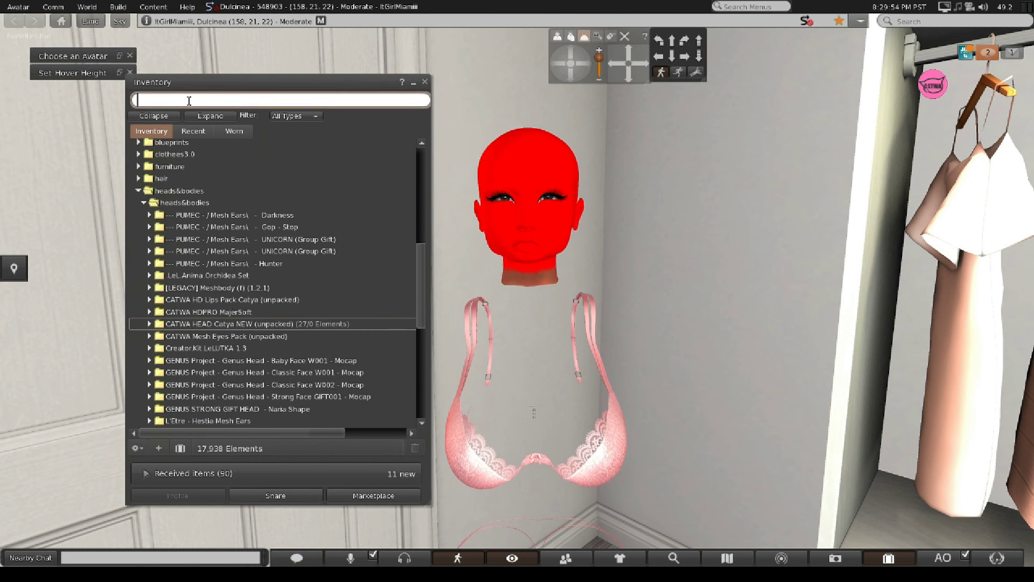
pyautogui.write('ag')
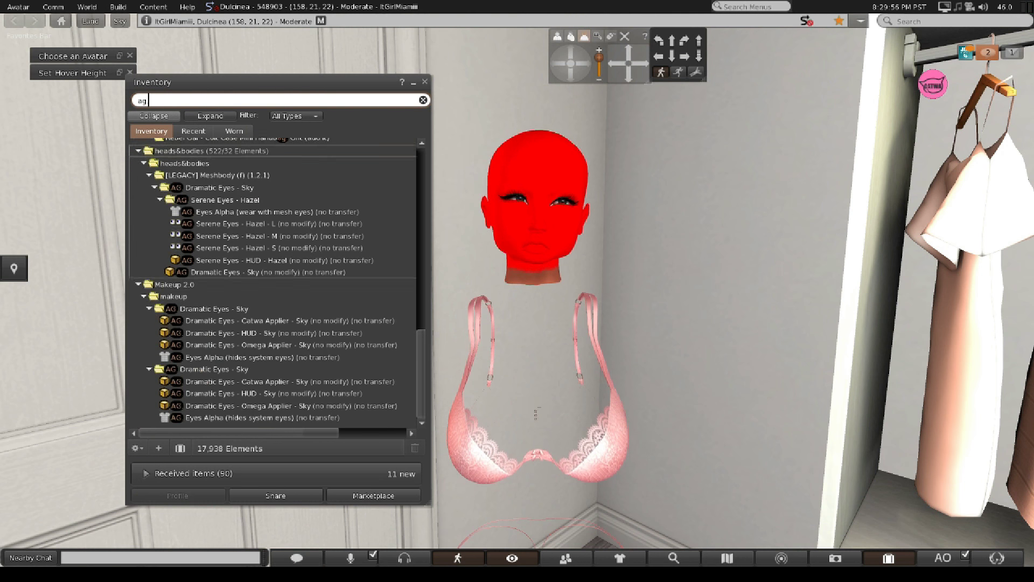
# - Add the AG Eyes Alpha (wear with mesh eyes) from the Serene Eyes - Hazel folder and collapse its parent folders
pyautogui.rightClick(243, 218)
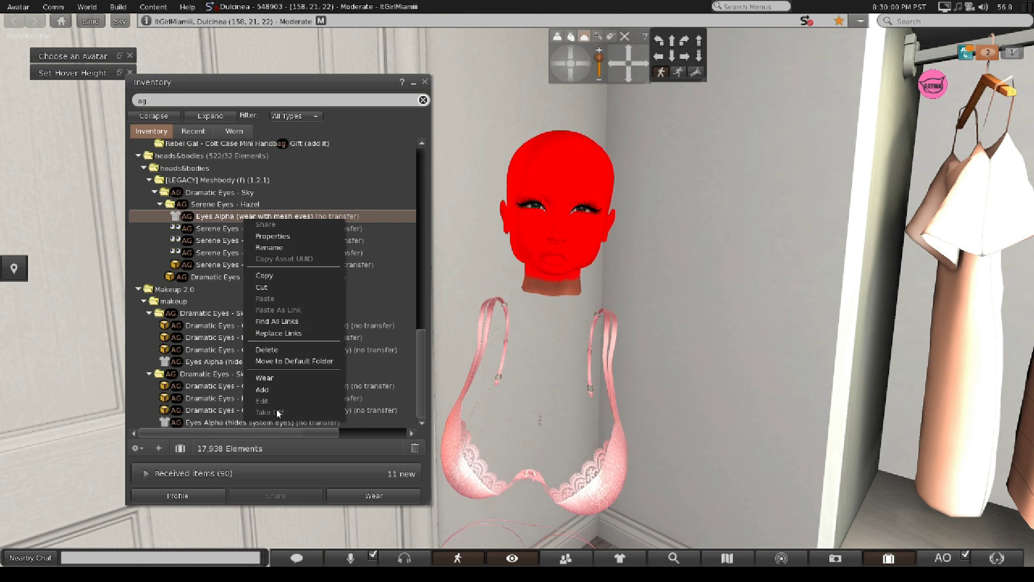
pyautogui.click(275, 395)
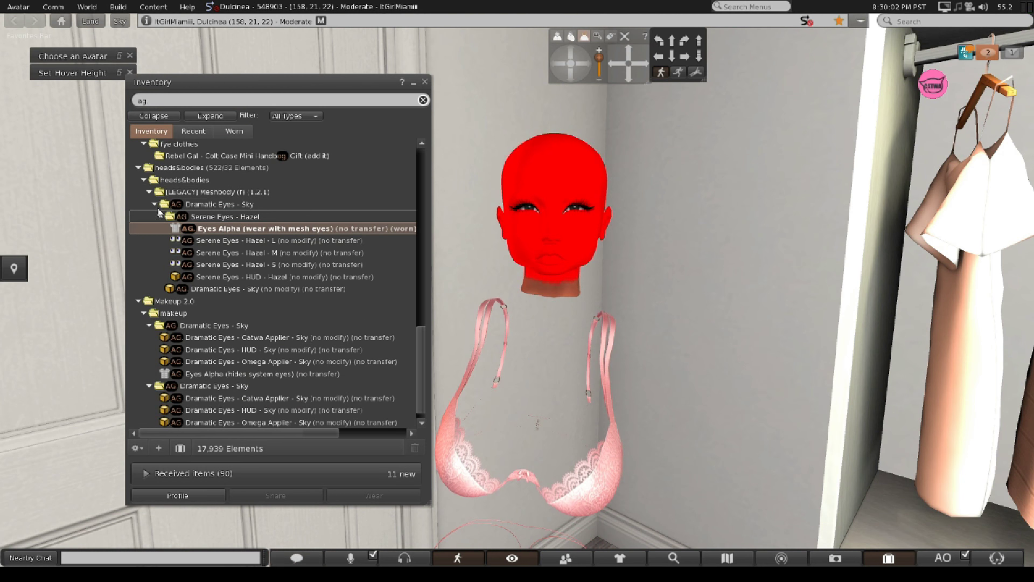
pyautogui.click(150, 240)
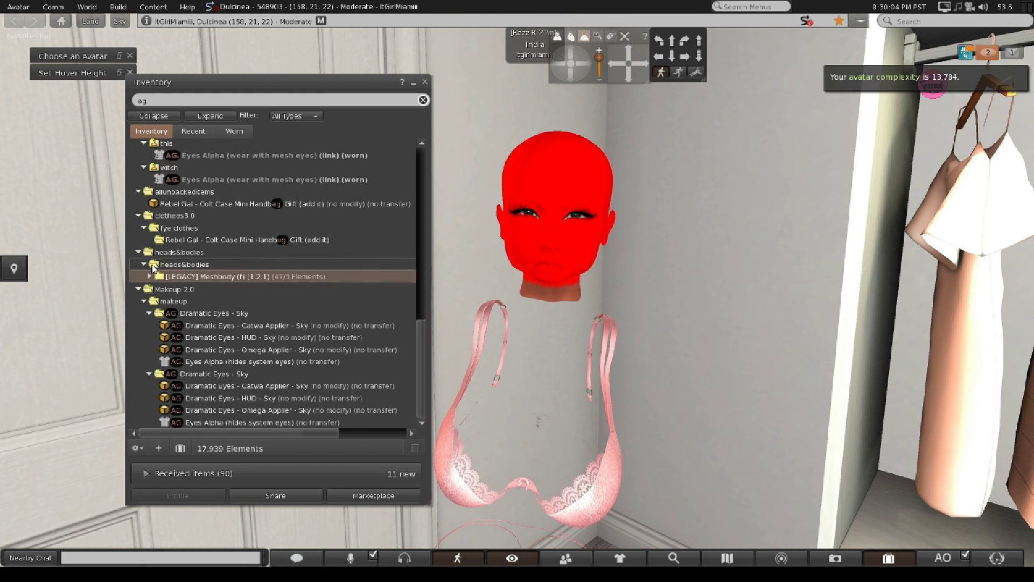
pyautogui.click(148, 265)
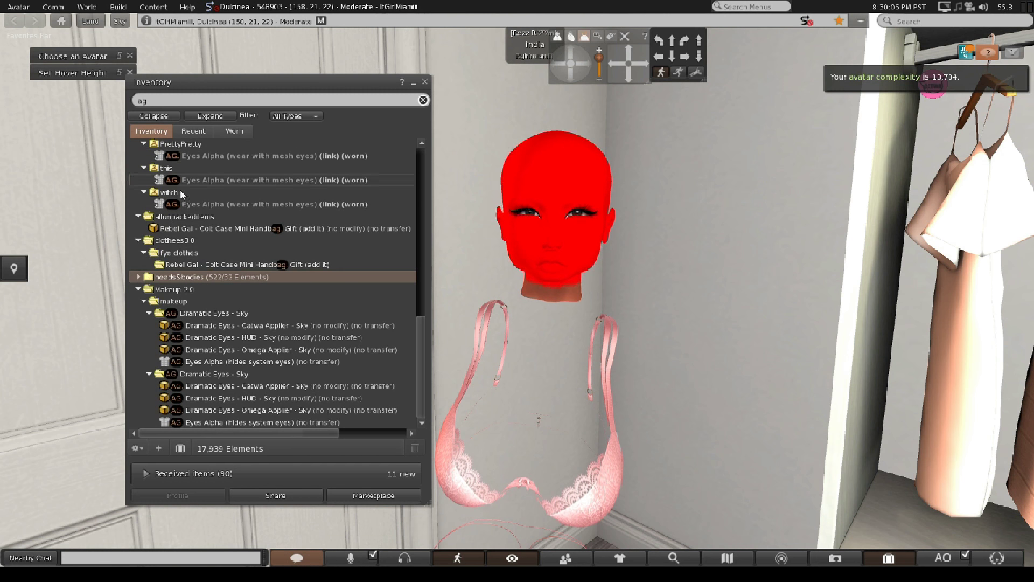
# - Clear the inventory search and collapse both heads&bodies folders
pyautogui.click(423, 100)
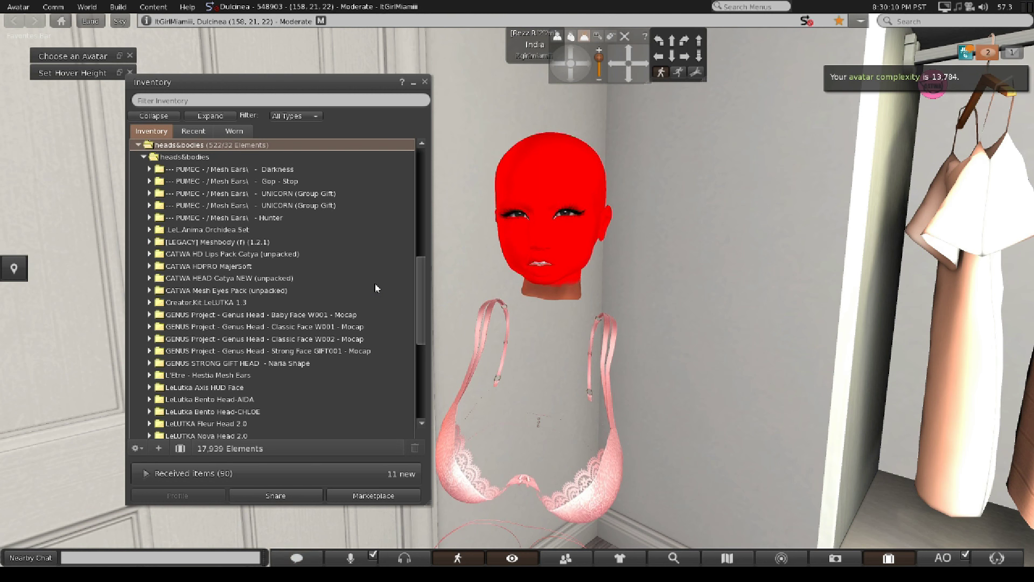
pyautogui.click(144, 157)
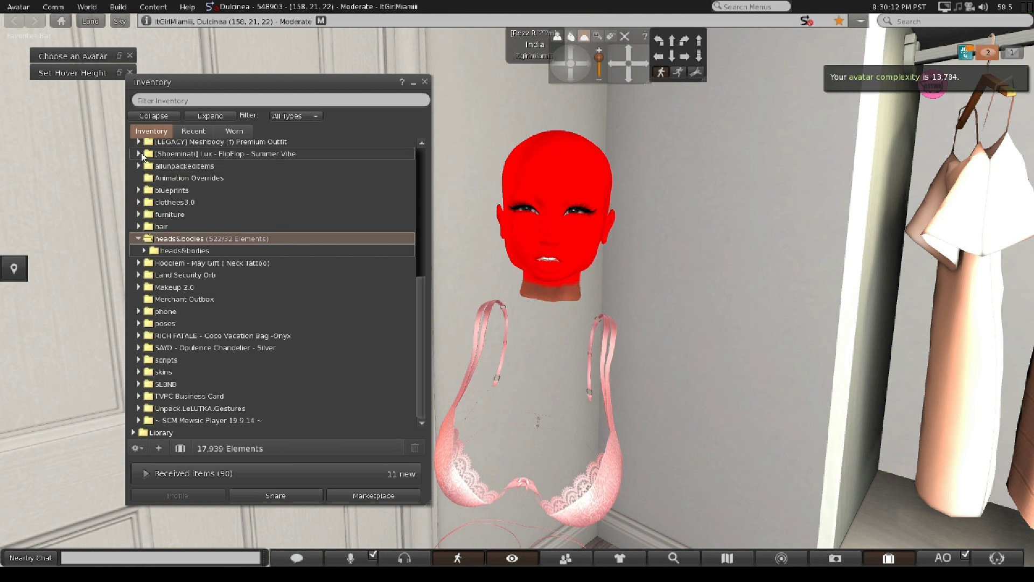
pyautogui.click(139, 238)
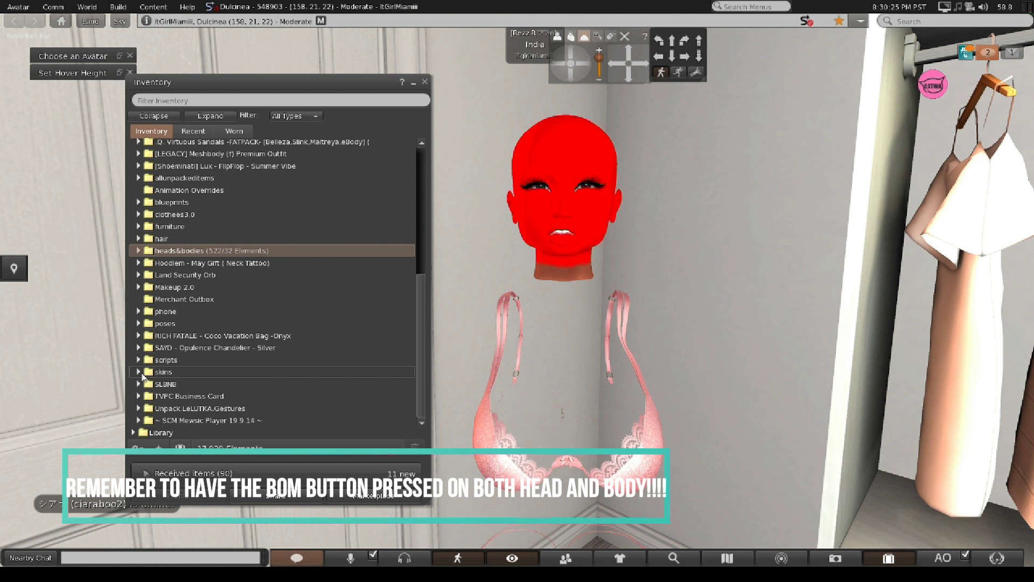
# - Expand the skins folder and the first Sap ~ Trissa Shape - Catwa Catya Bento folder inside it
pyautogui.click(144, 372)
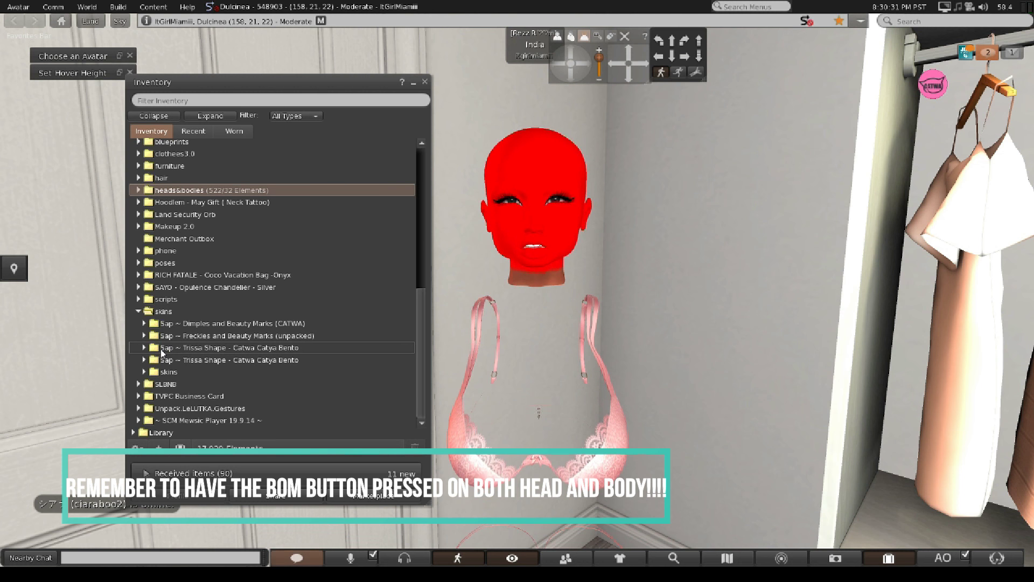
pyautogui.click(144, 348)
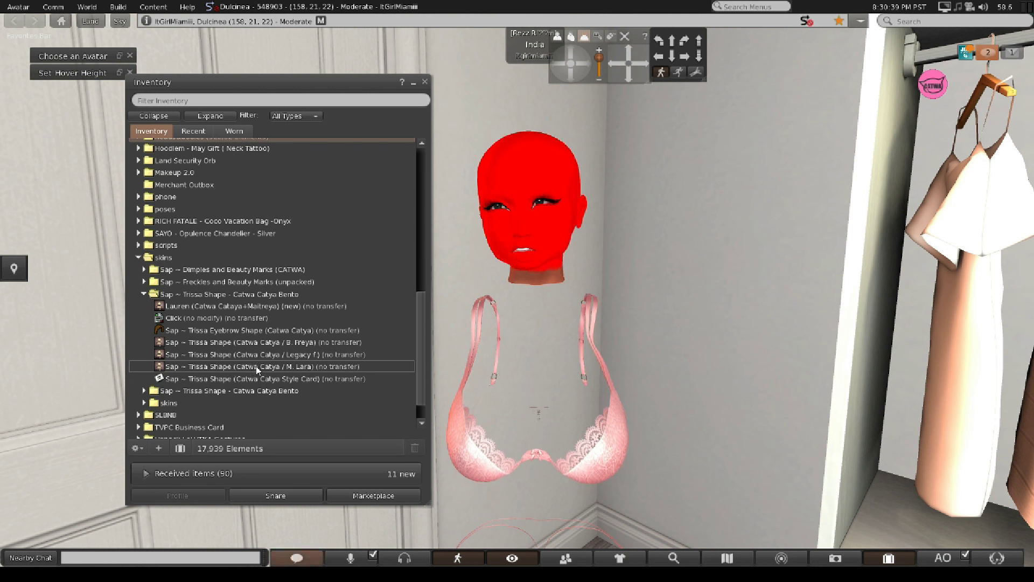
# - Wear the Lauren (Catwa Cataya+Maitreya) (new) shape from the expanded Trissa Shape folder
pyautogui.rightClick(302, 369)
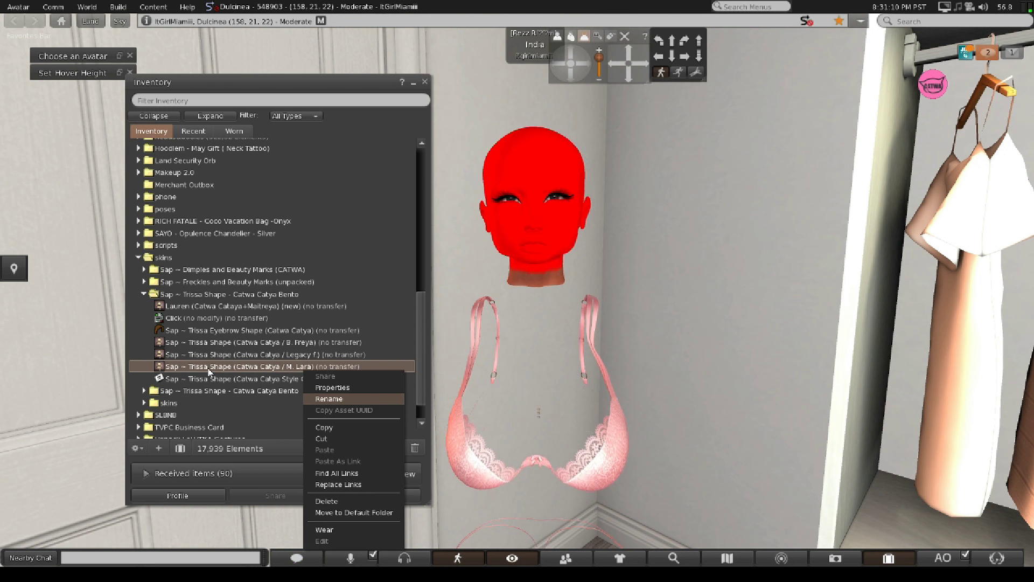
pyautogui.rightClick(235, 308)
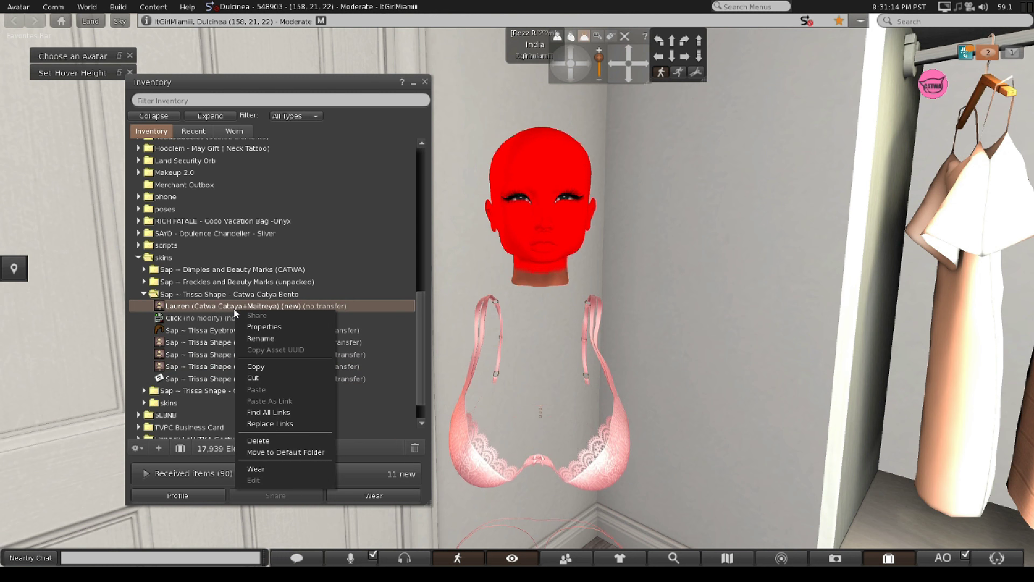
pyautogui.click(259, 469)
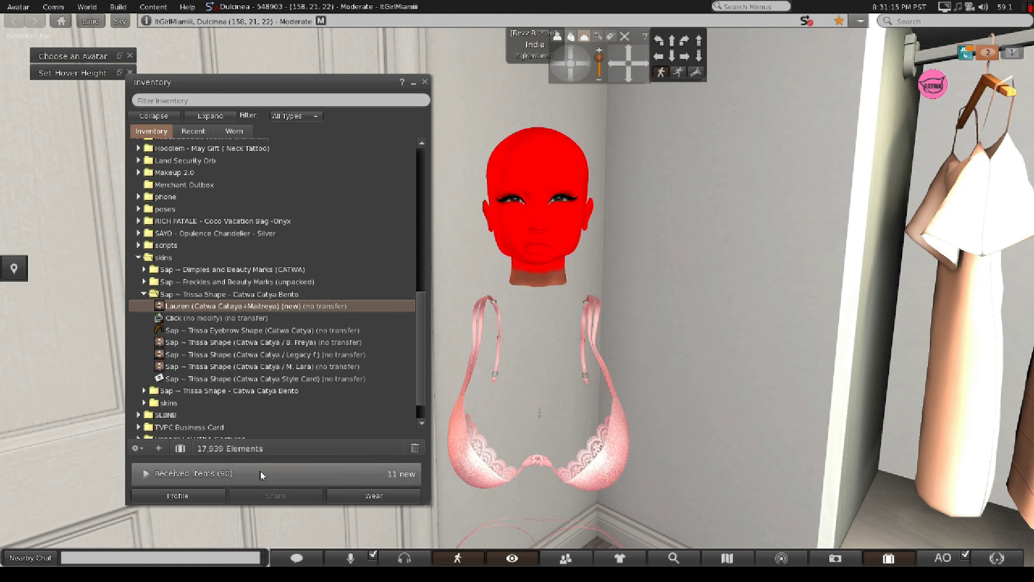
# - Wear the Sap ~ Trissa Shape (Catwa Catya / M. Lara) and collapse the Trissa Shape and skins folders
pyautogui.rightClick(248, 372)
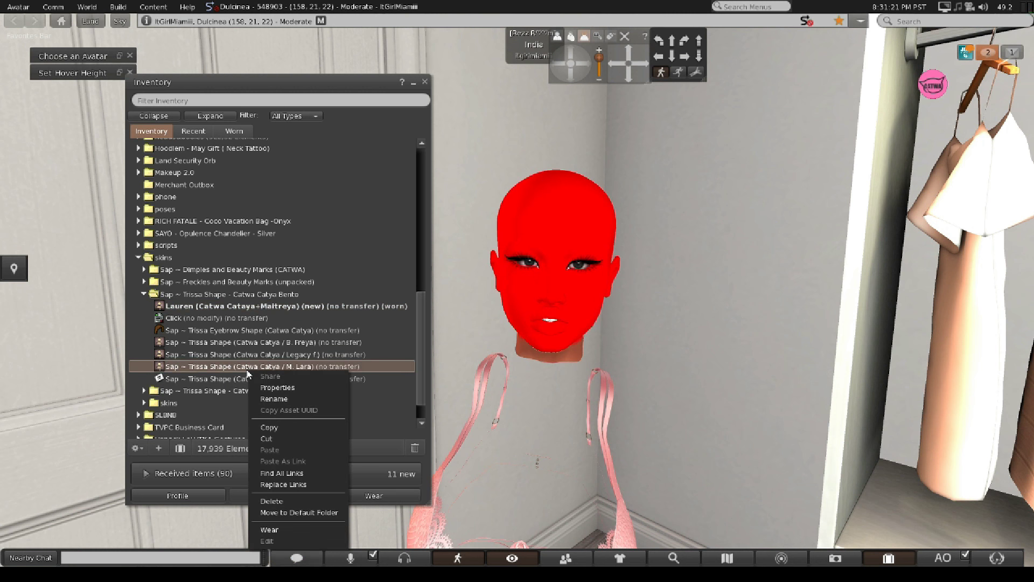
pyautogui.click(265, 529)
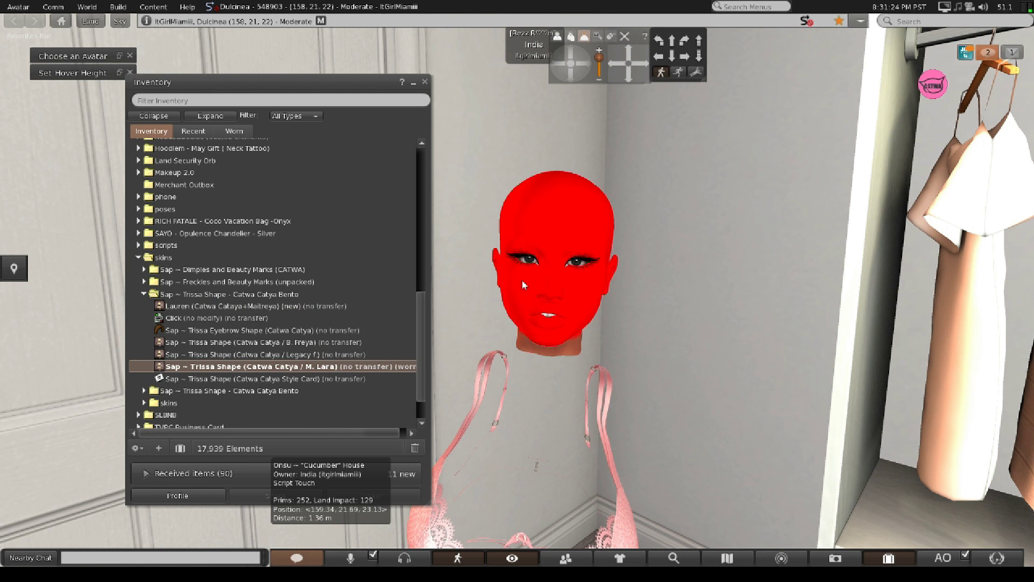
pyautogui.click(144, 294)
pyautogui.click(139, 311)
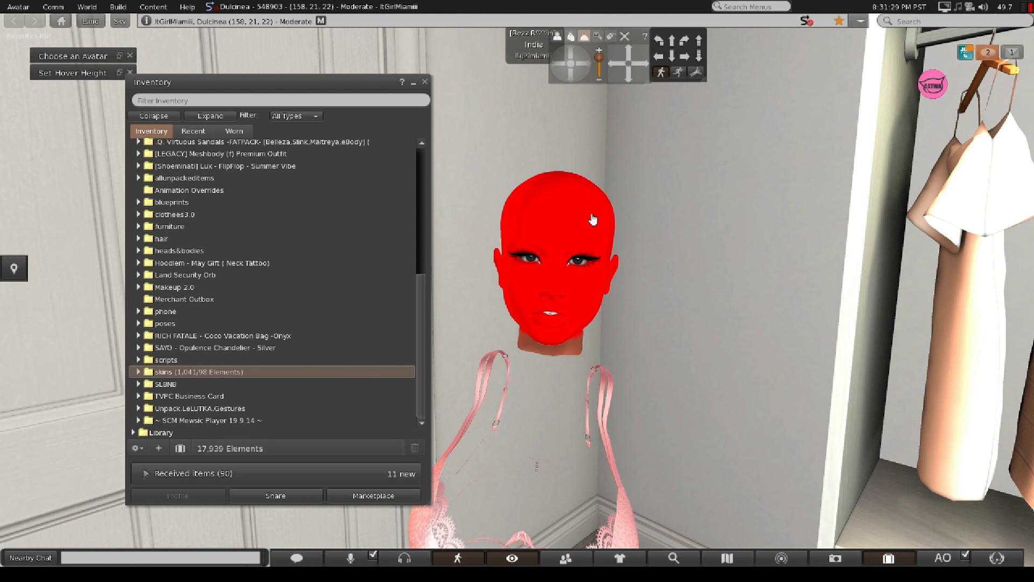
# - Add the MILA Christina Exotic [Catwa BOM] Browless skin from the Christina Skin [Exotic] CATWA folder in the nested skins folder, then collapse the opened MILA folders
pyautogui.click(139, 372)
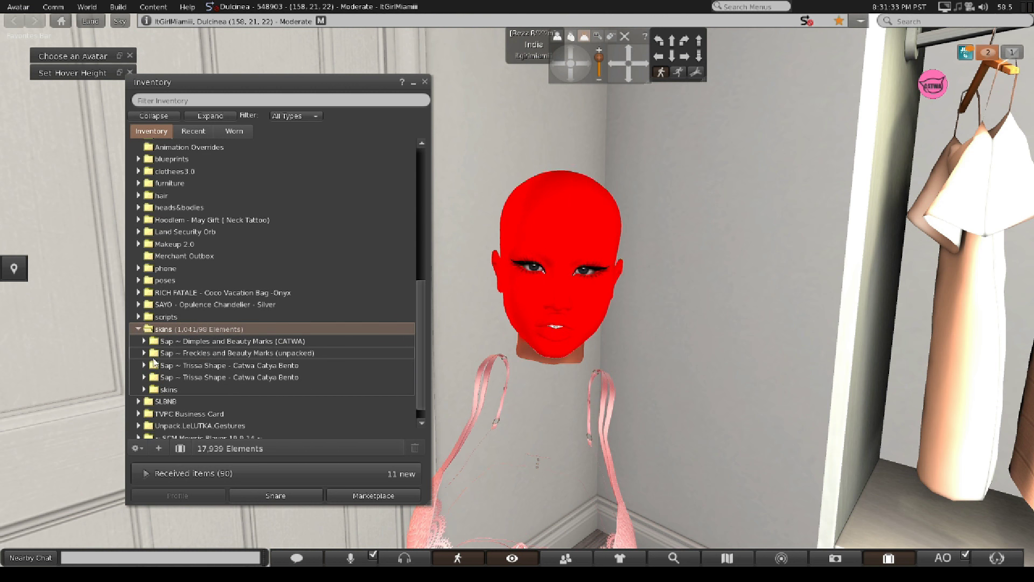
pyautogui.click(144, 389)
pyautogui.scroll(-6, 286, 342)
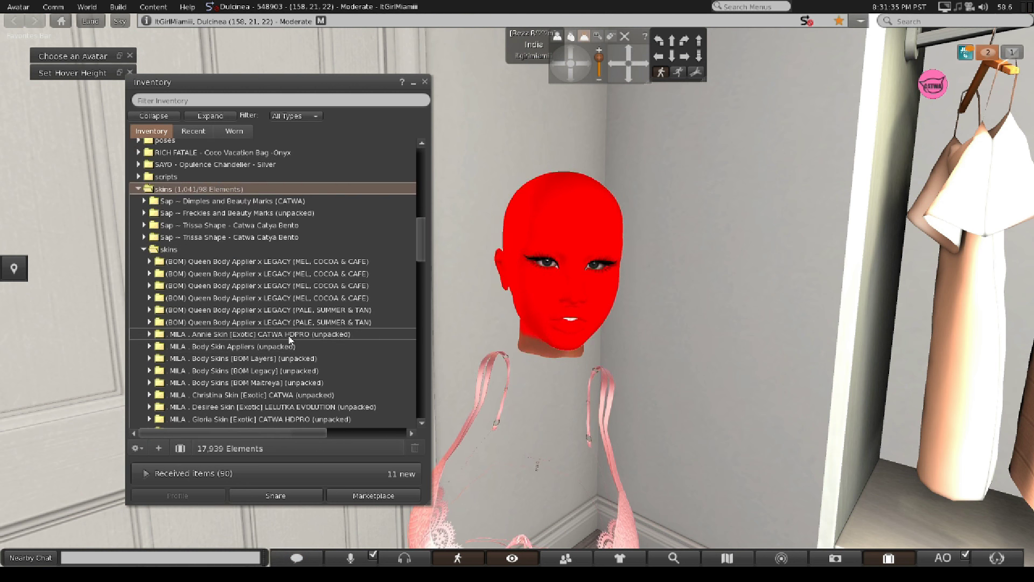
pyautogui.scroll(-3, 227, 255)
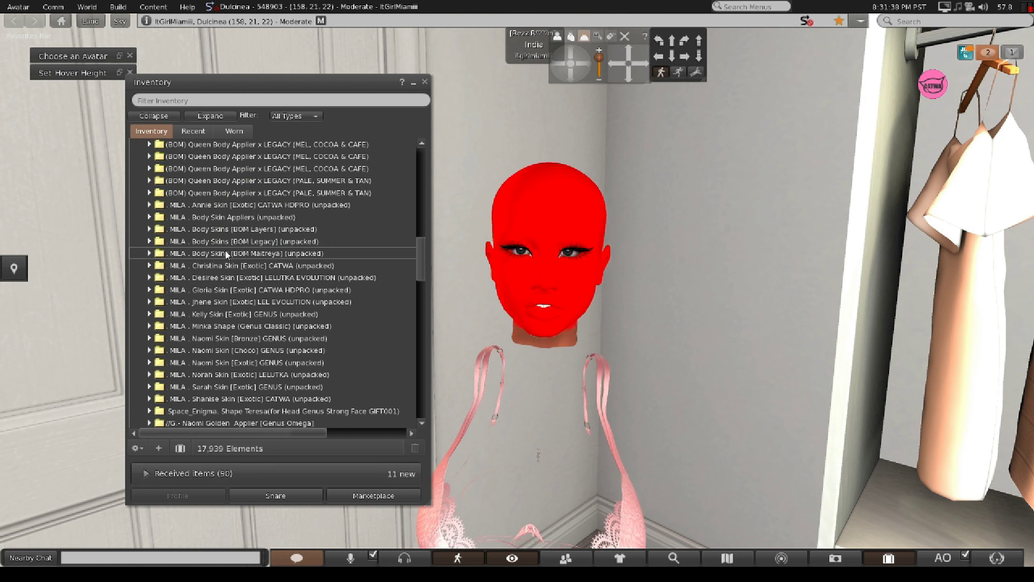
pyautogui.click(149, 266)
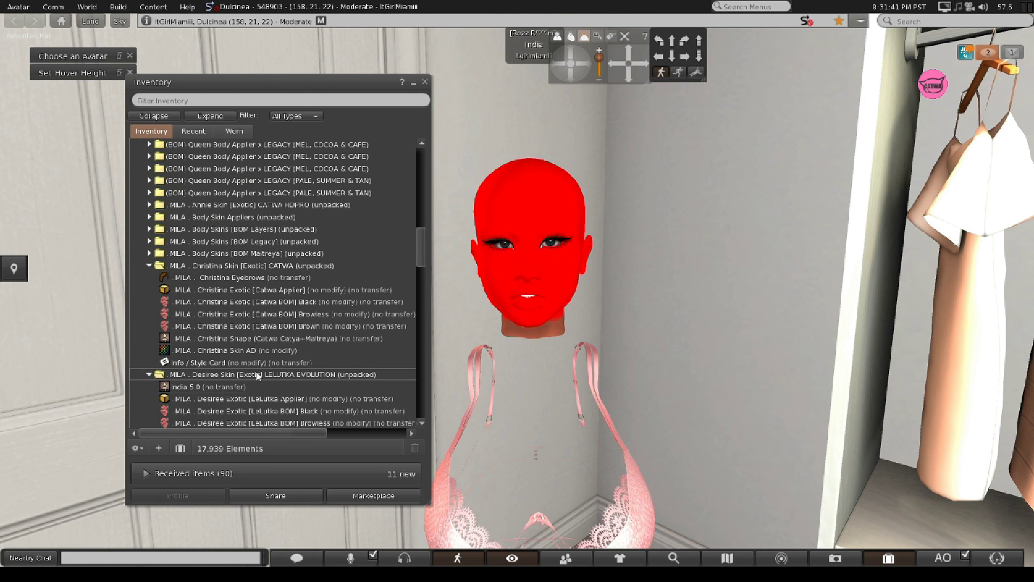
pyautogui.rightClick(330, 314)
pyautogui.click(350, 488)
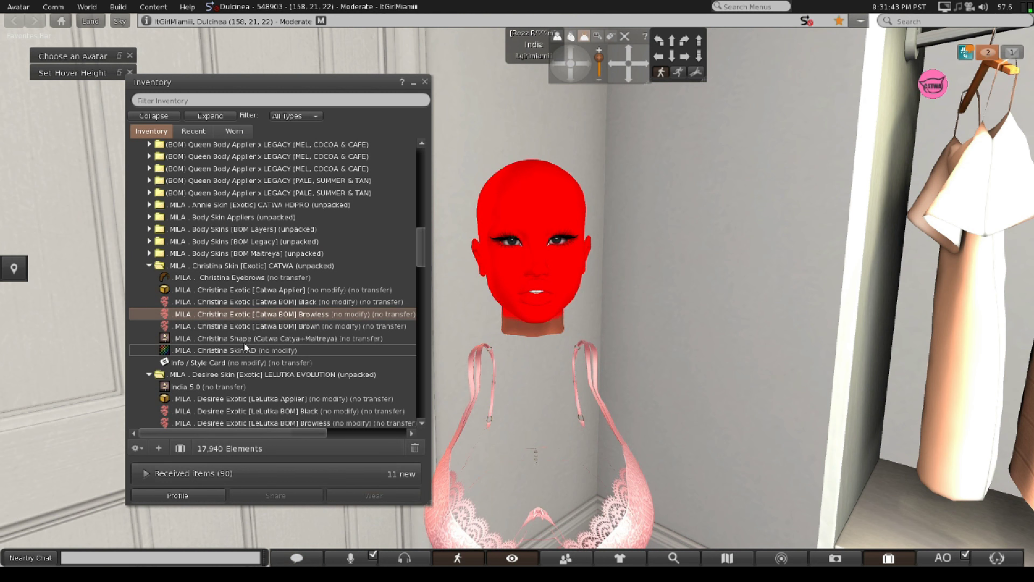
pyautogui.click(150, 266)
pyautogui.click(149, 278)
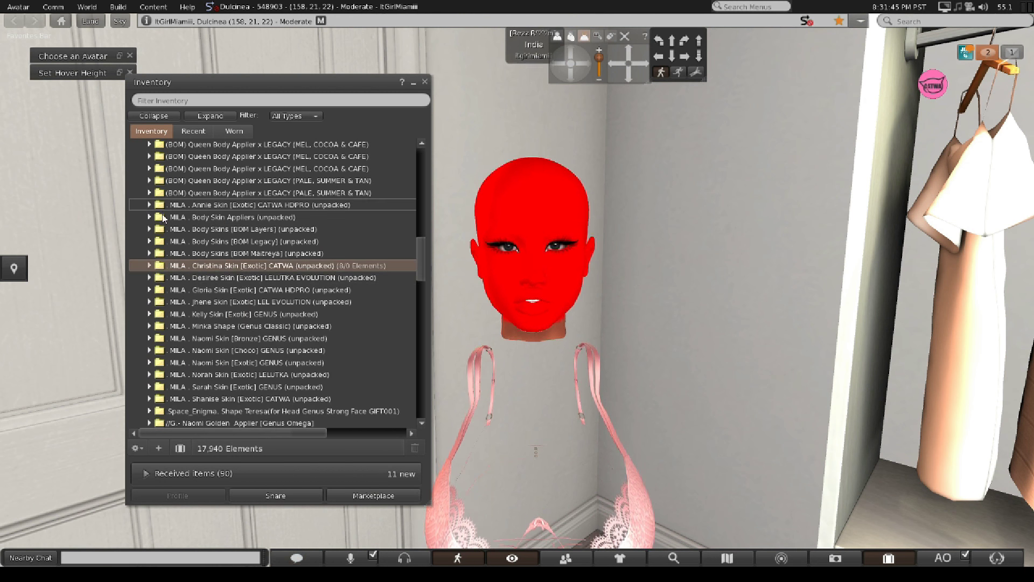
# - Wear the MILA MAITREYA Exotic / Chubby+Push-Up skin from the Body Skins [BOM Maitreya] (unpacked) folder and collapse that folder
pyautogui.scroll(1, 156, 280)
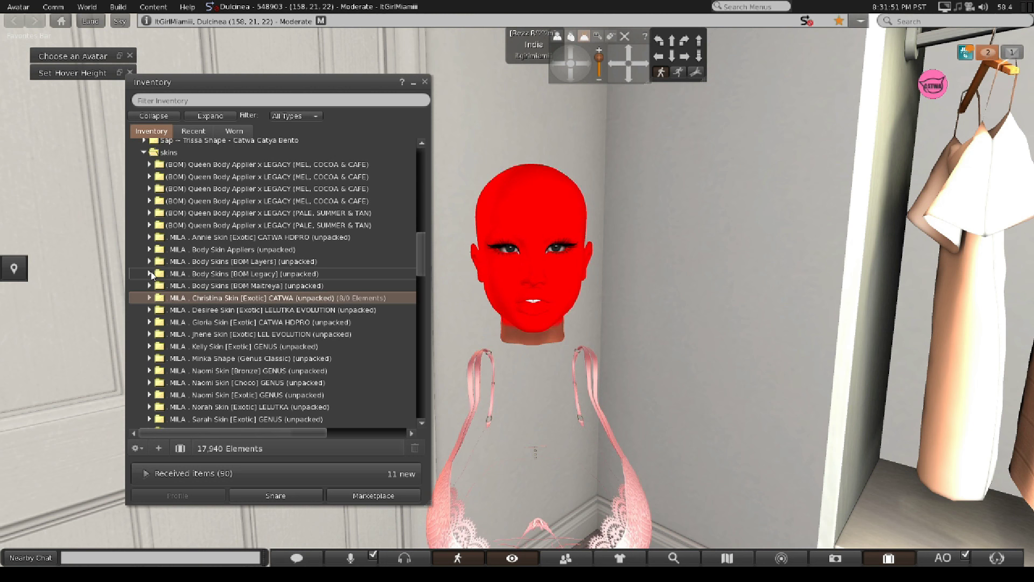
pyautogui.click(146, 285)
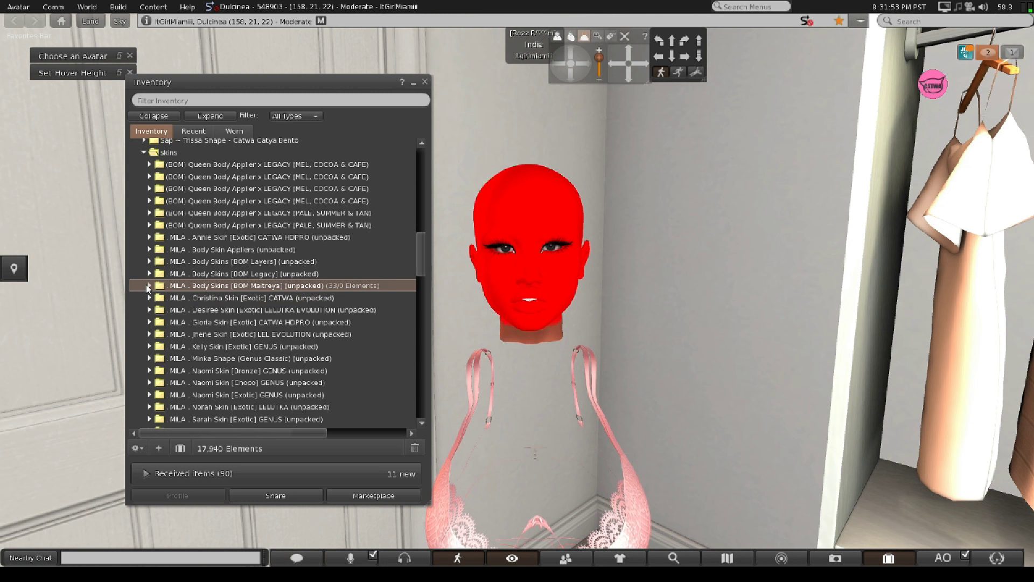
pyautogui.scroll(-4, 278, 405)
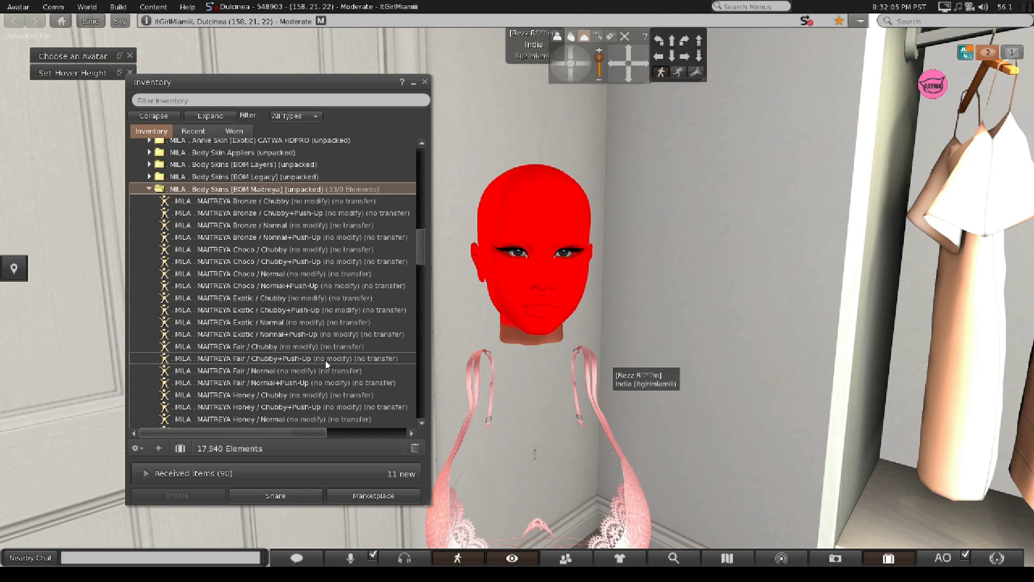
pyautogui.rightClick(305, 313)
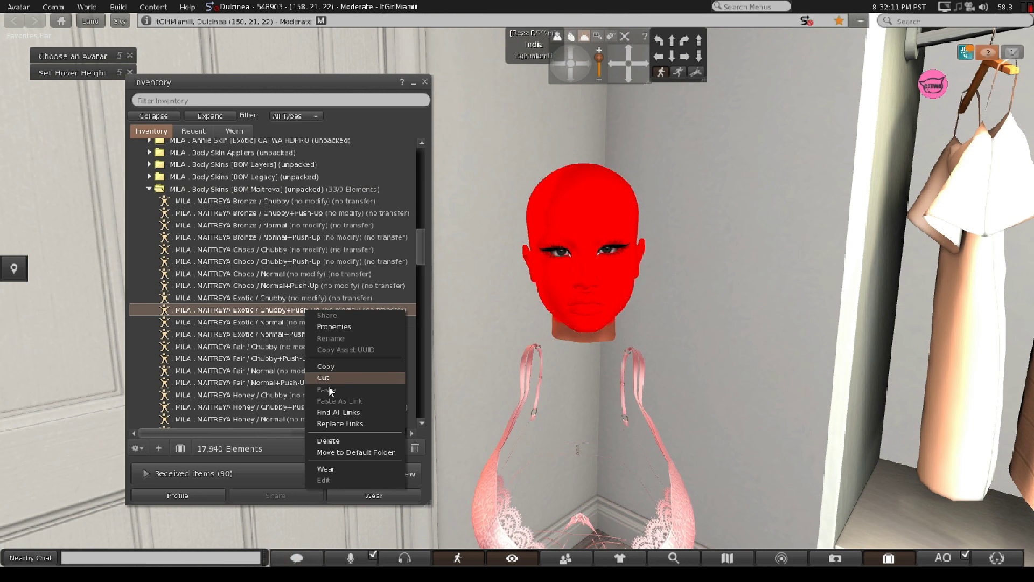
pyautogui.click(328, 471)
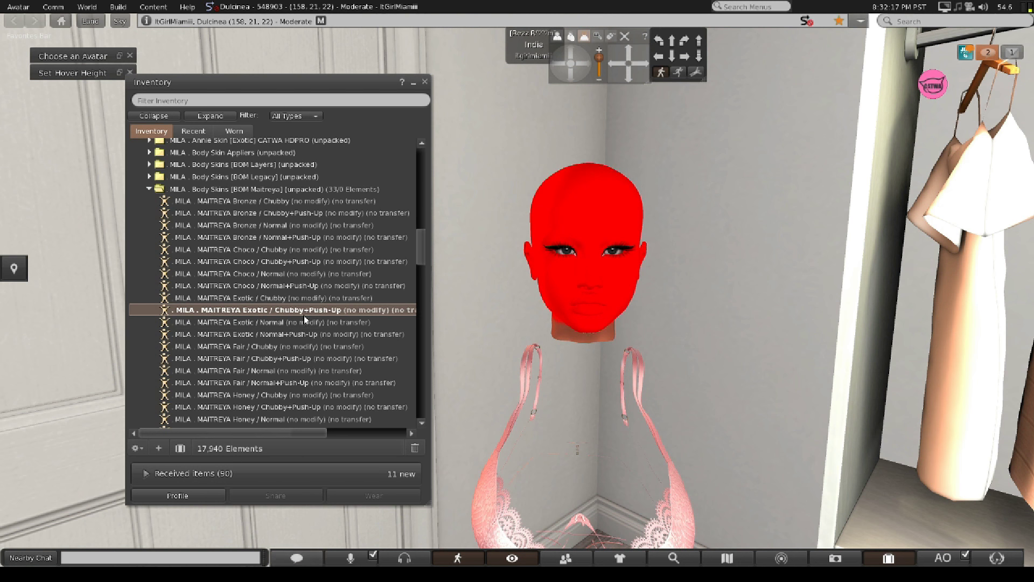
pyautogui.click(150, 193)
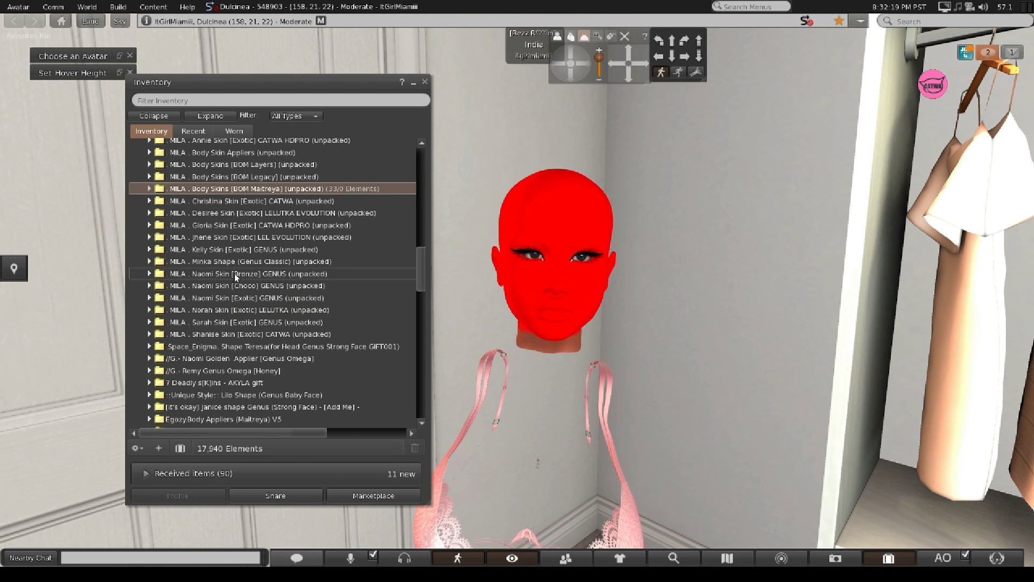
# - Collapse the nested skins folder that holds the MILA skin folders
pyautogui.scroll(2, 234, 273)
pyautogui.scroll(3, 250, 288)
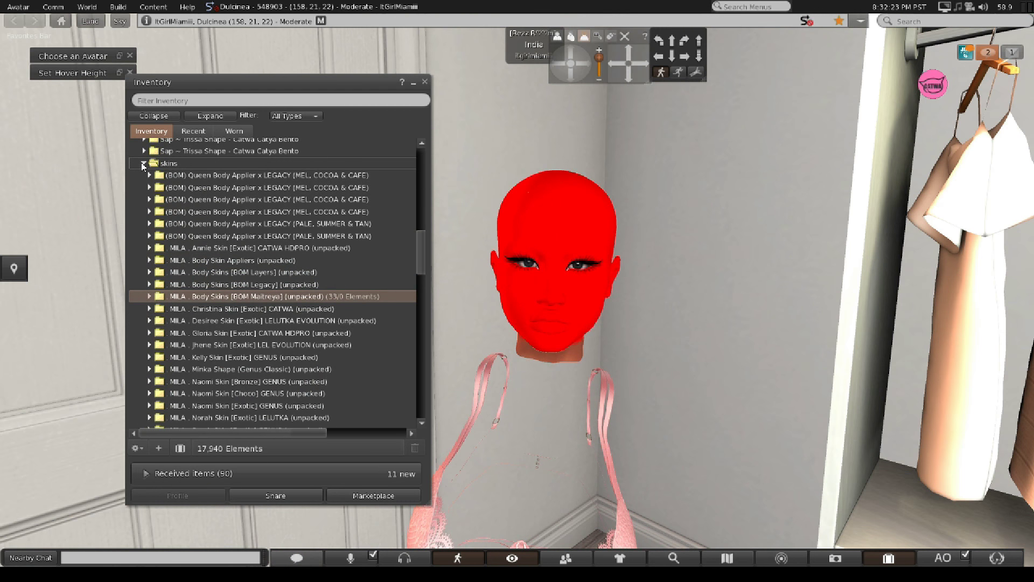
pyautogui.click(142, 162)
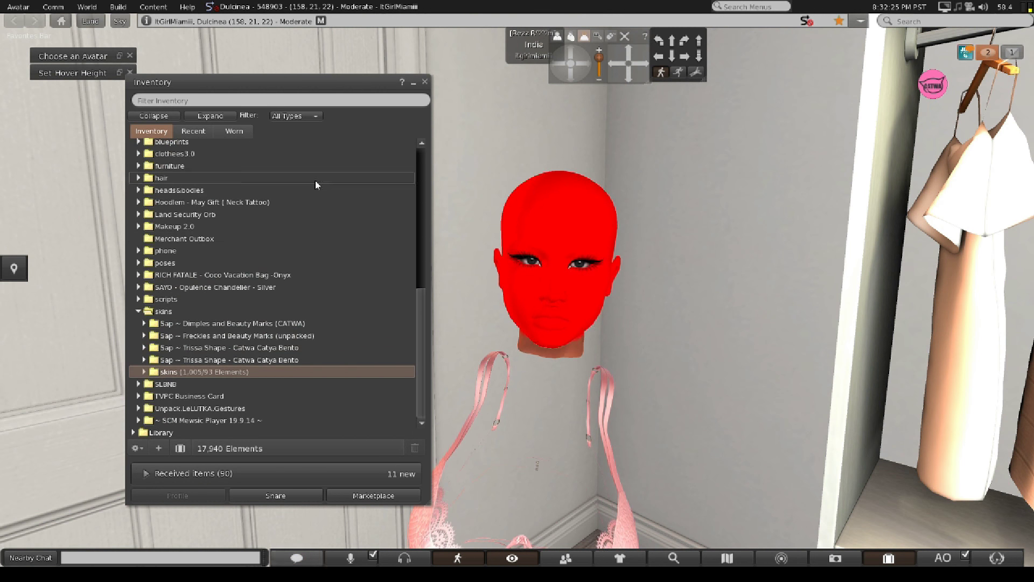
# - Filter the inventory for "catwa alp", take off the worn CATWA ALPHA Full Avatar layer, and clear the filter
pyautogui.scroll(2, 315, 180)
pyautogui.click(230, 103)
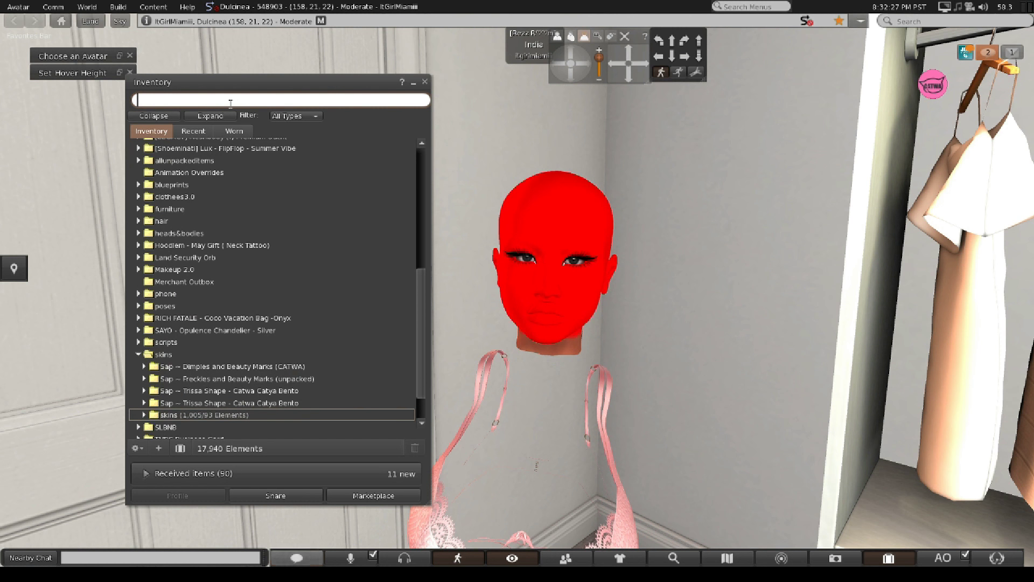
pyautogui.write('ca')
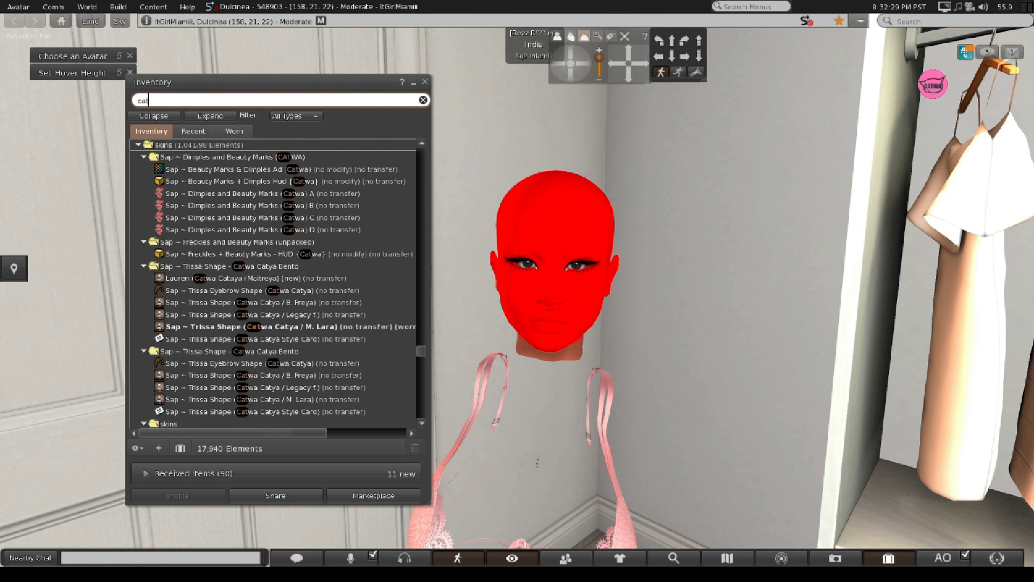
pyautogui.write('tw')
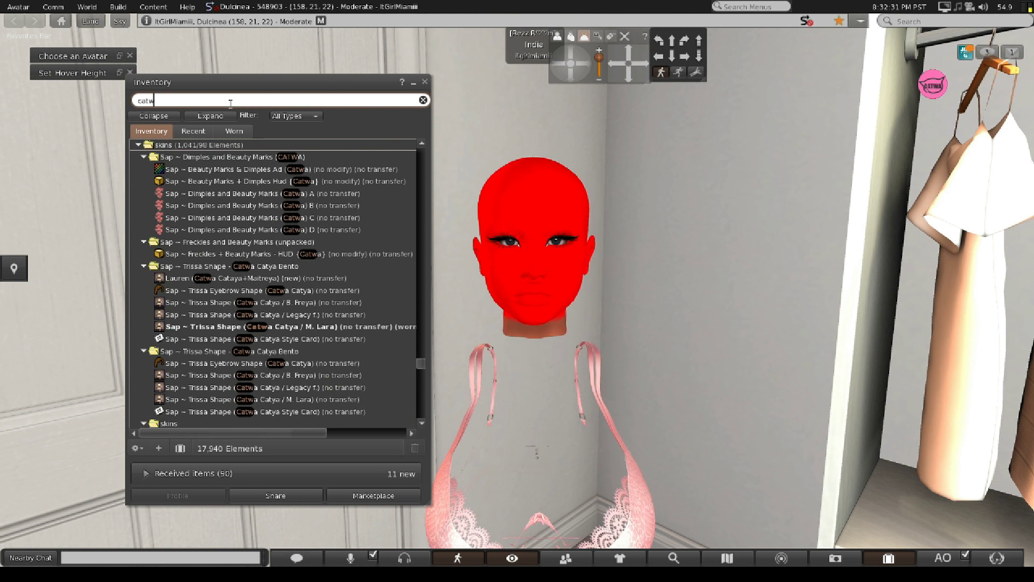
pyautogui.write('a a')
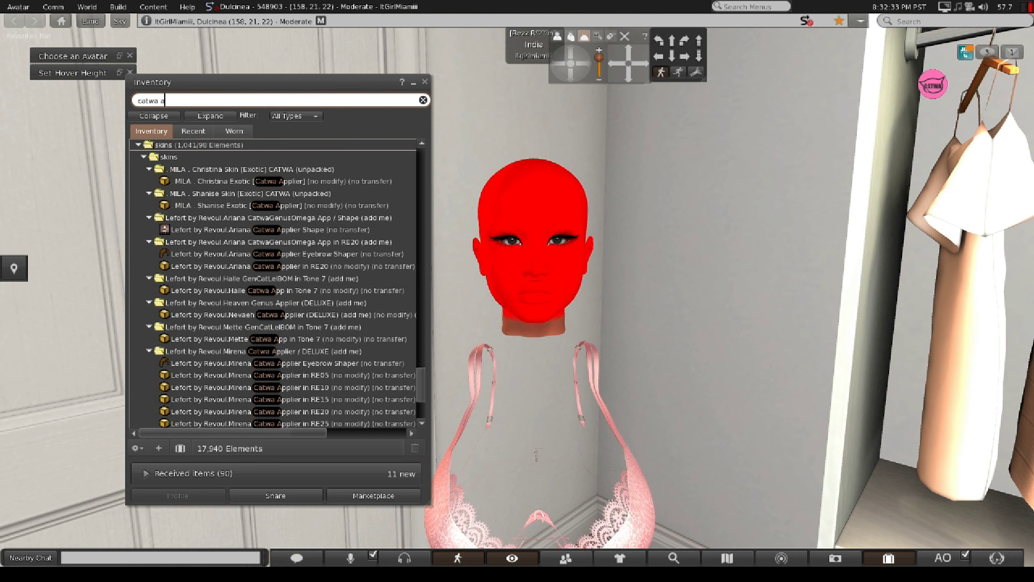
pyautogui.write('lp')
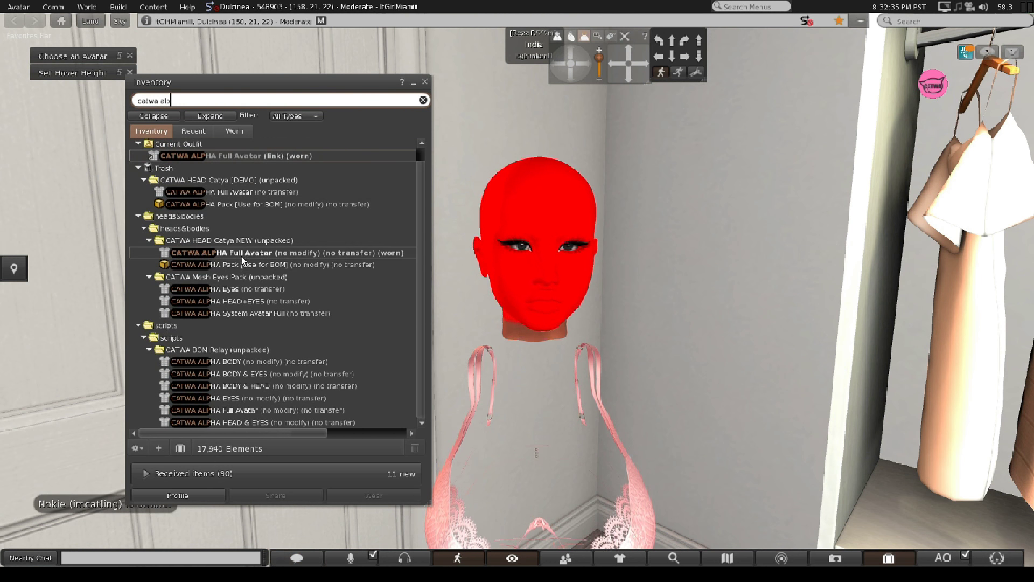
pyautogui.rightClick(243, 254)
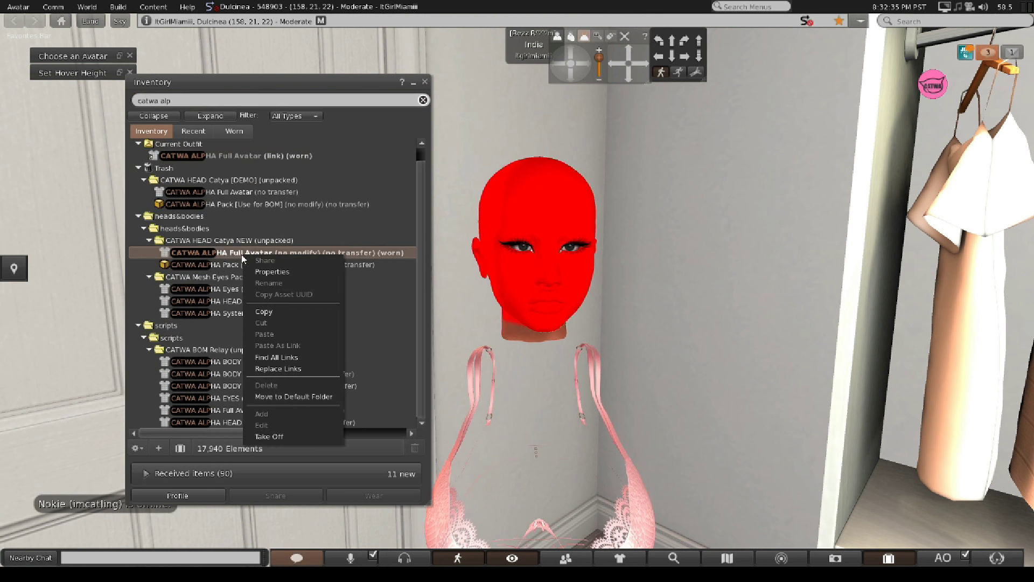
pyautogui.click(272, 438)
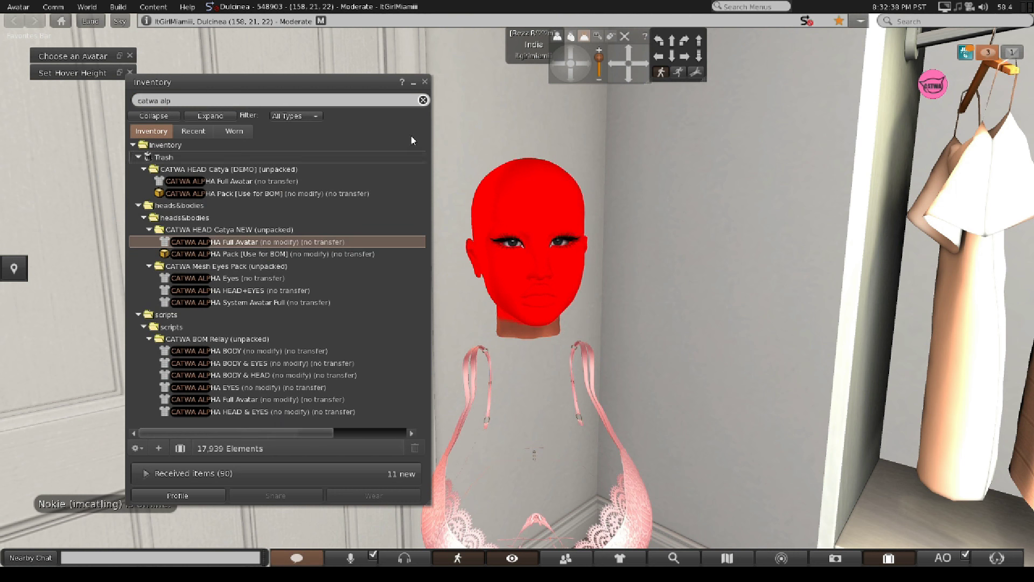
pyautogui.click(422, 101)
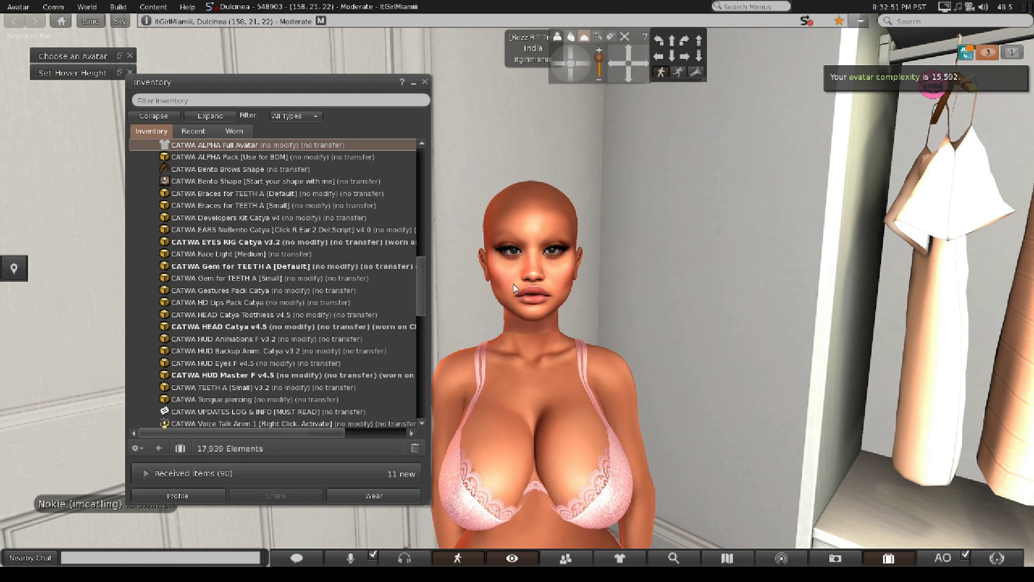
# - Select the CATWA HEAD Catya NEW (unpacked) folder and open the Catwa head HUD on its mouth and hair page
pyautogui.scroll(2, 196, 253)
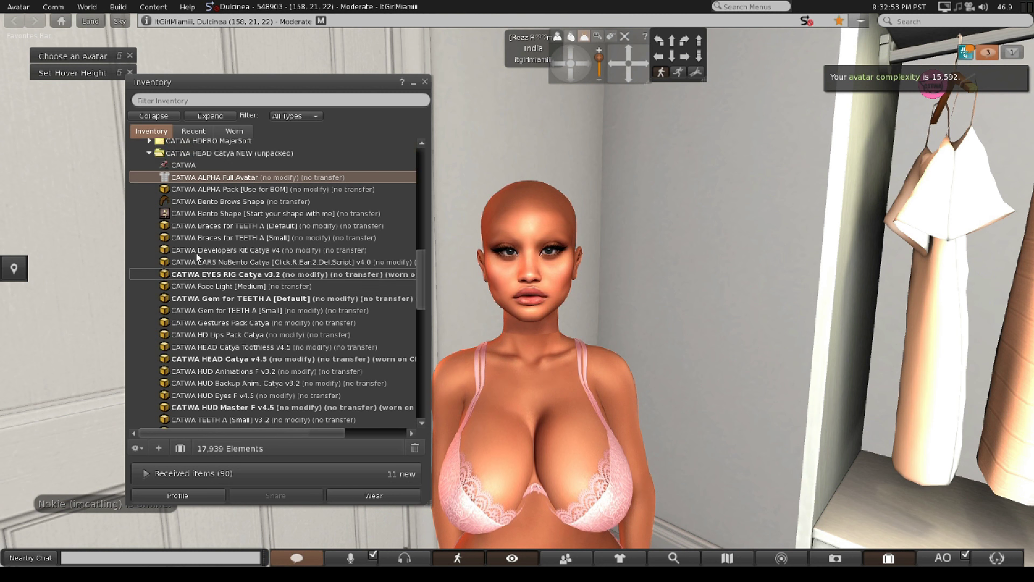
pyautogui.click(154, 154)
pyautogui.click(936, 99)
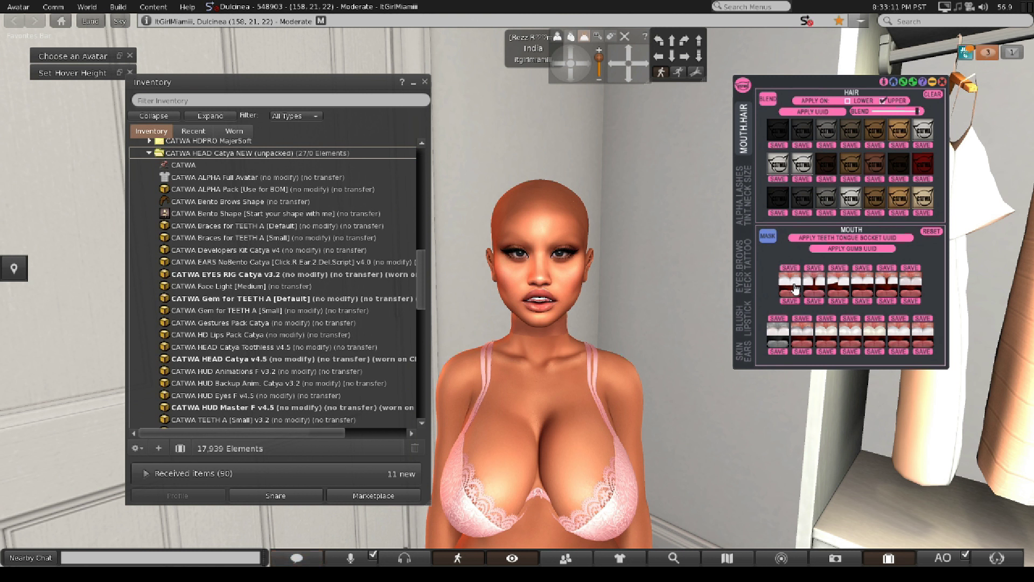
# - Collapse the CATWA HEAD Catya NEW (unpacked) folder and the parent heads&bodies folder, checking the avatar's face up close
pyautogui.scroll(3, 544, 273)
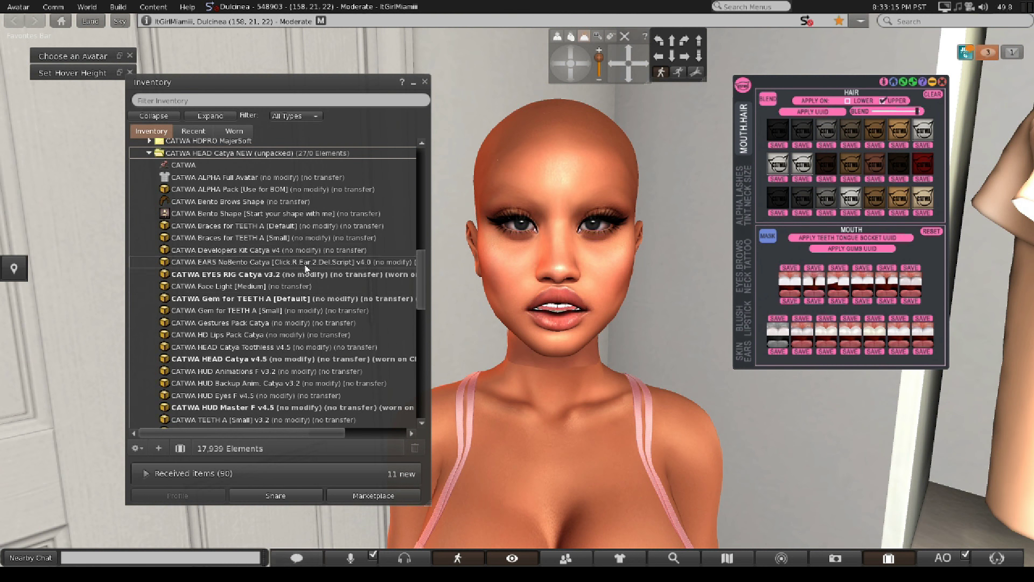
pyautogui.click(149, 153)
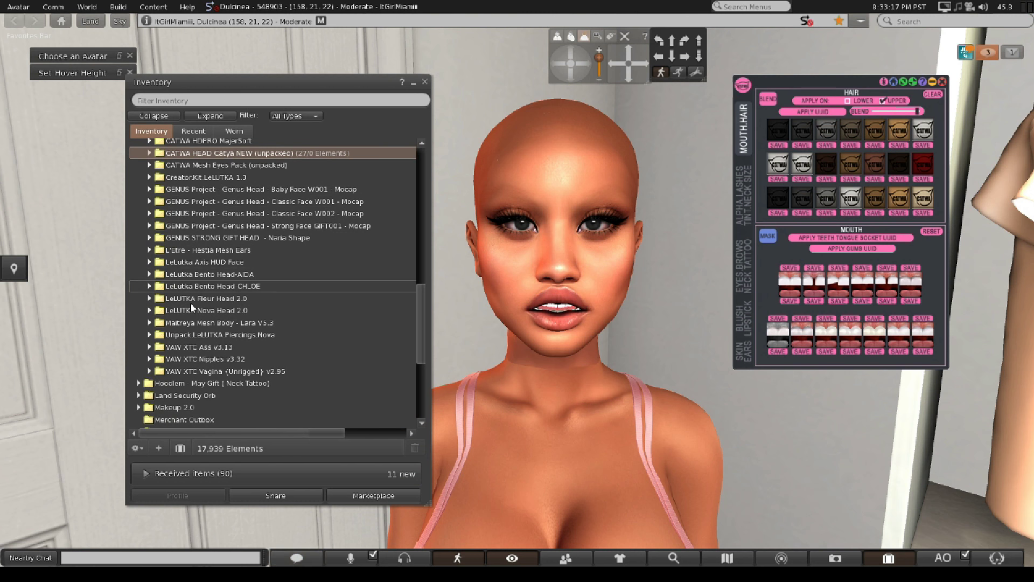
pyautogui.scroll(-5, 564, 399)
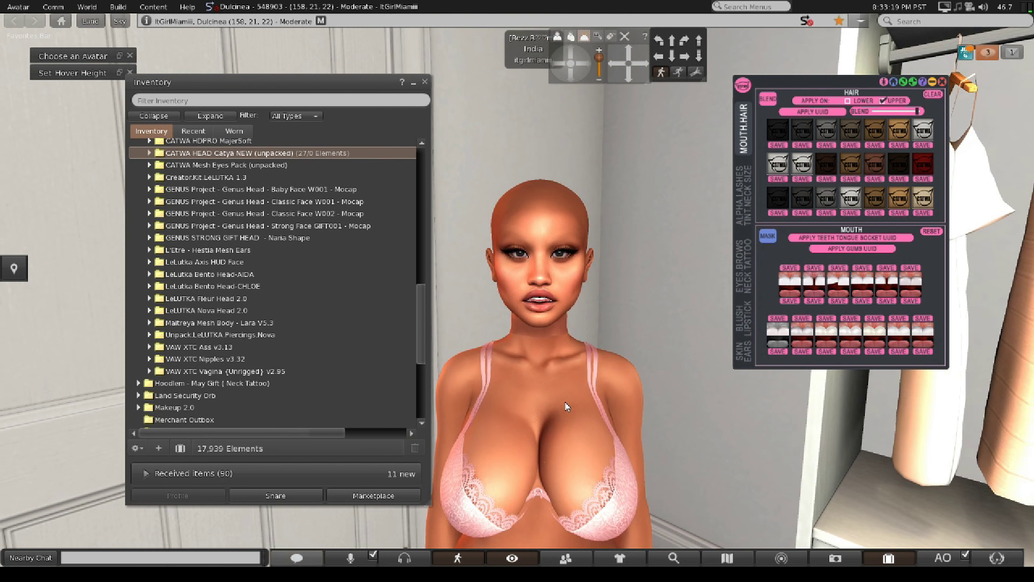
pyautogui.scroll(5, 573, 403)
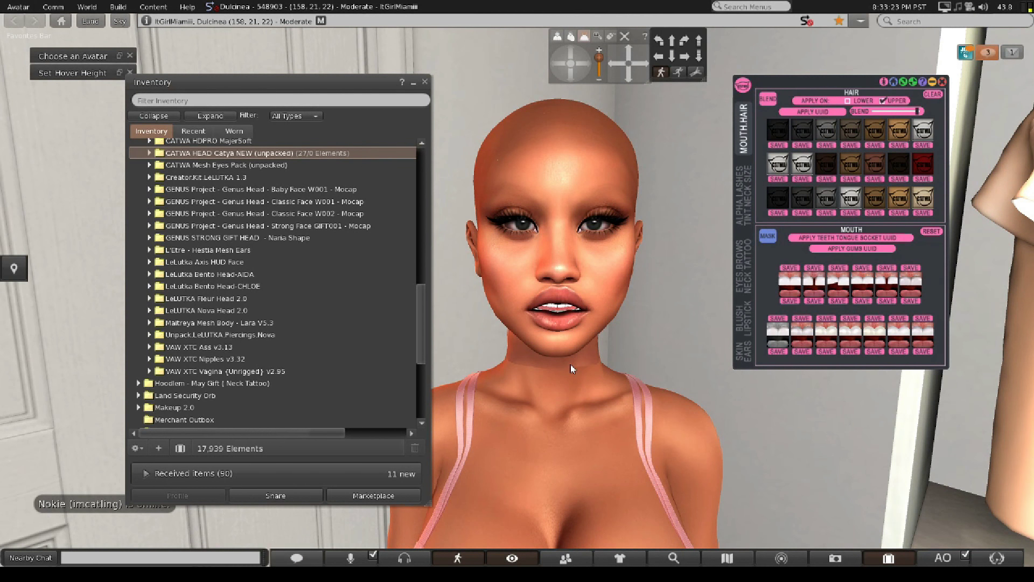
pyautogui.scroll(-2, 565, 371)
pyautogui.scroll(2, 560, 370)
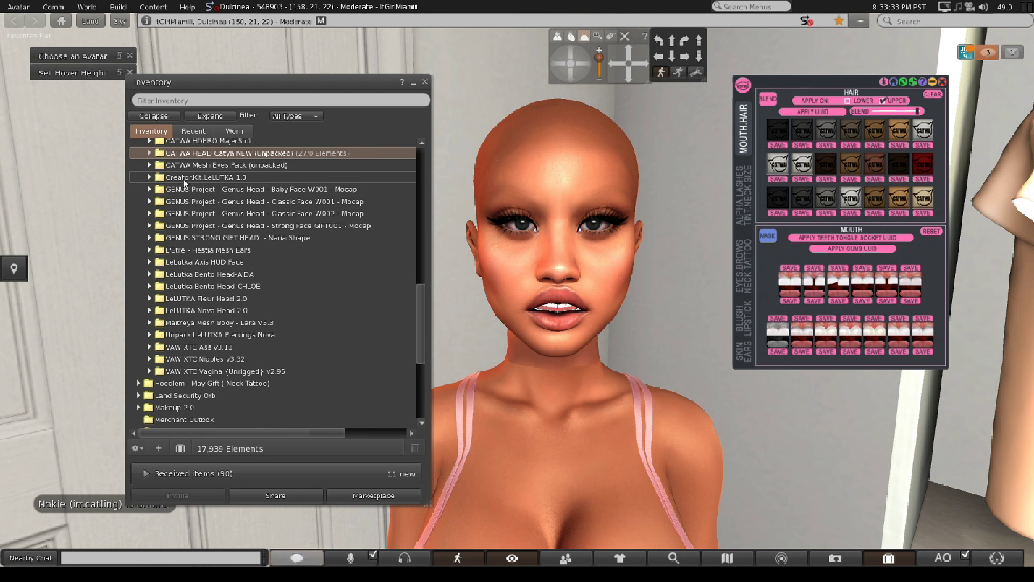
pyautogui.scroll(3, 187, 200)
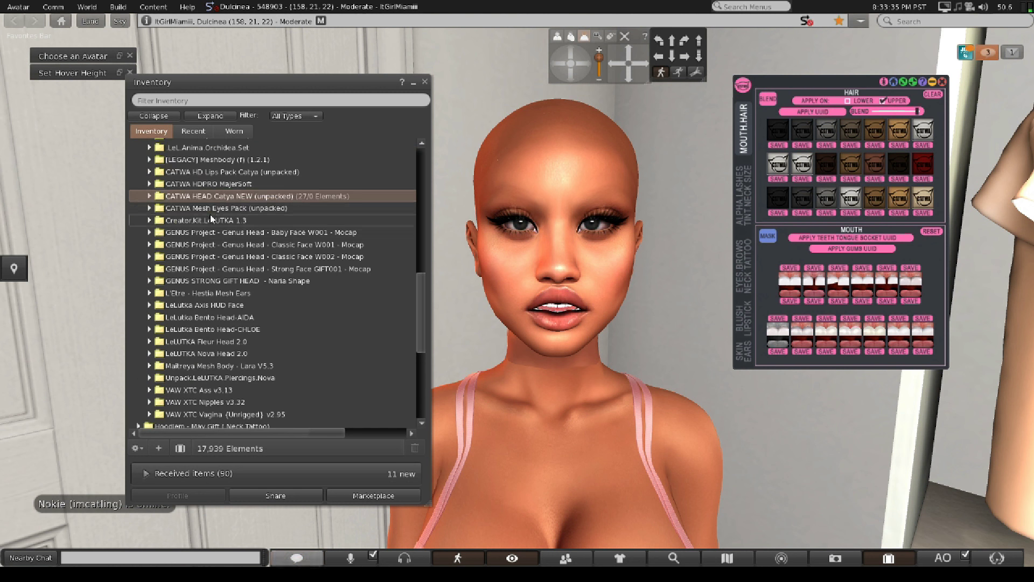
pyautogui.scroll(1, 187, 201)
pyautogui.click(144, 182)
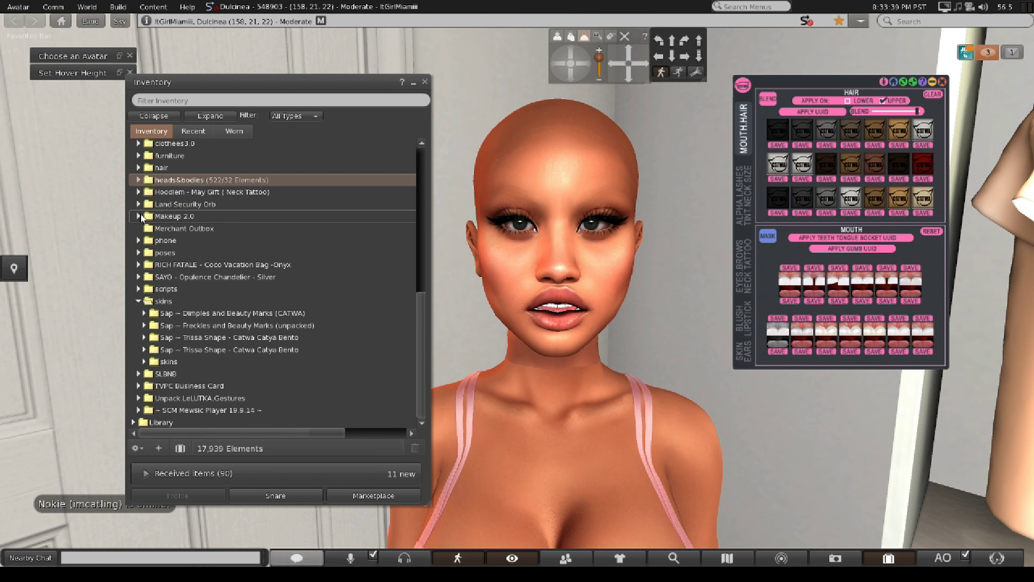
# - Look through the makeup items in the Makeup 2.0 folder, then collapse it
pyautogui.scroll(2, 172, 340)
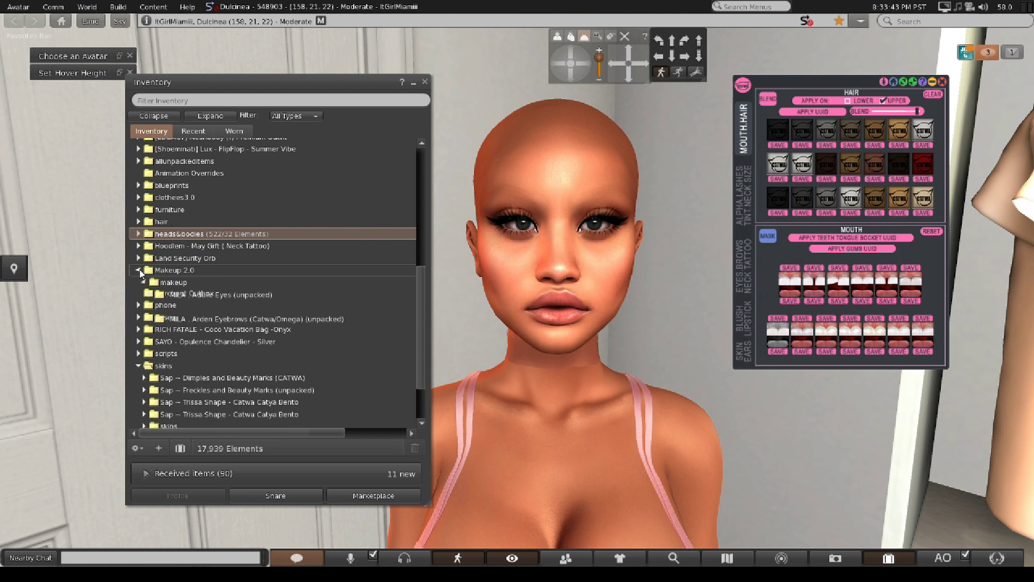
pyautogui.click(138, 270)
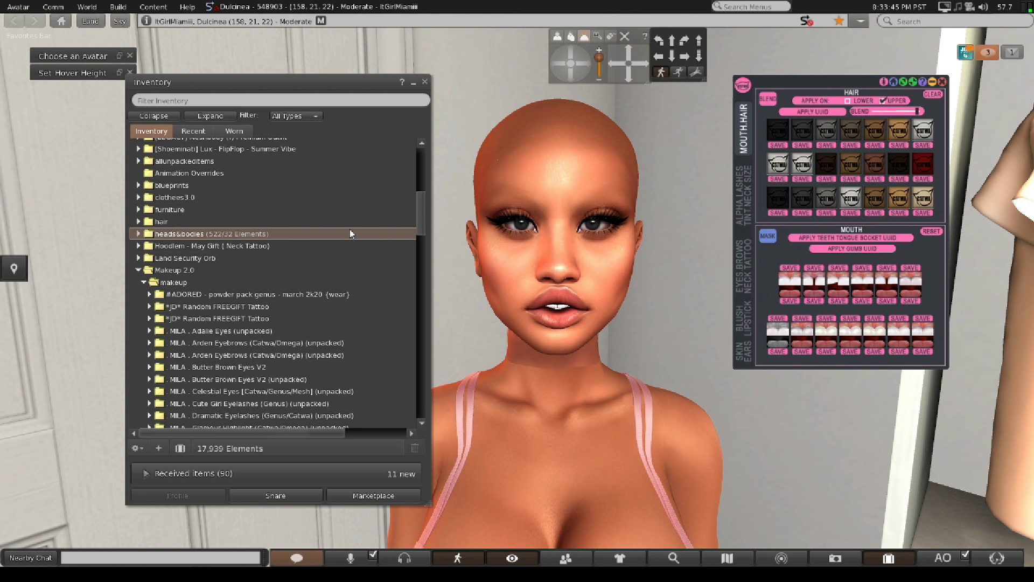
pyautogui.click(138, 270)
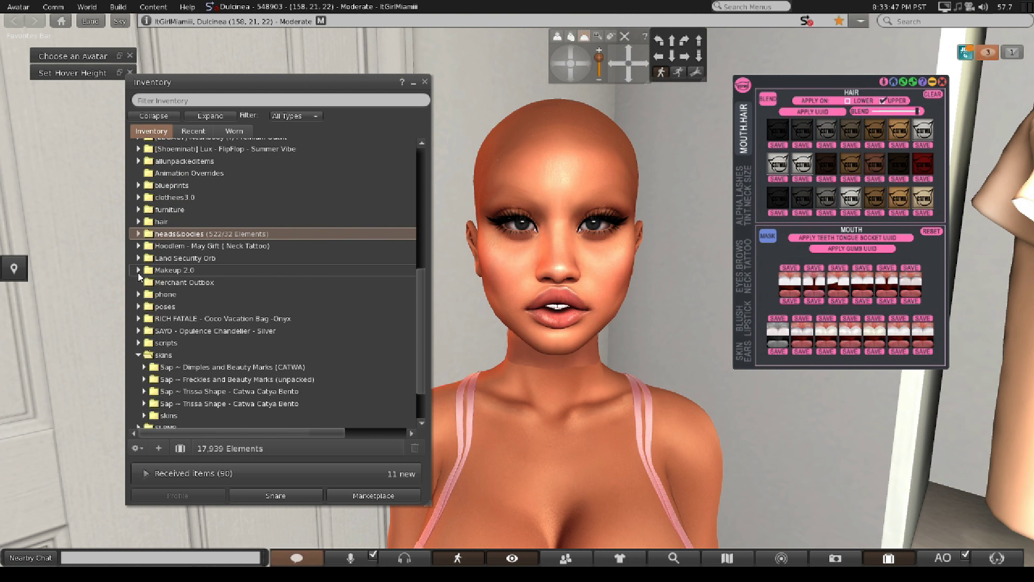
# - Expand the scripts folder, check the contents of its Omega System Kit - Lelutka folder, and collapse that kit
pyautogui.scroll(-2, 230, 337)
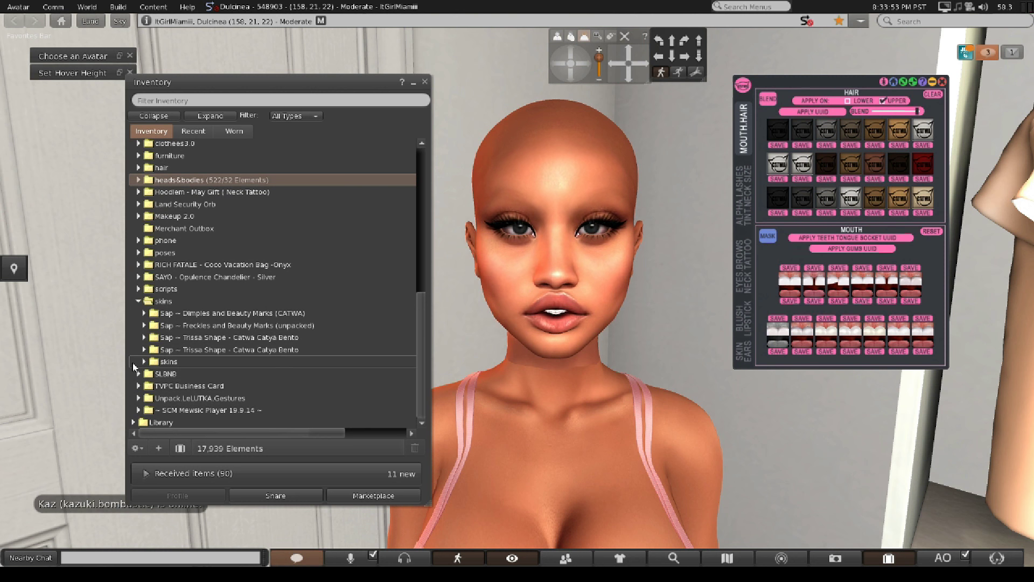
pyautogui.doubleClick(150, 289)
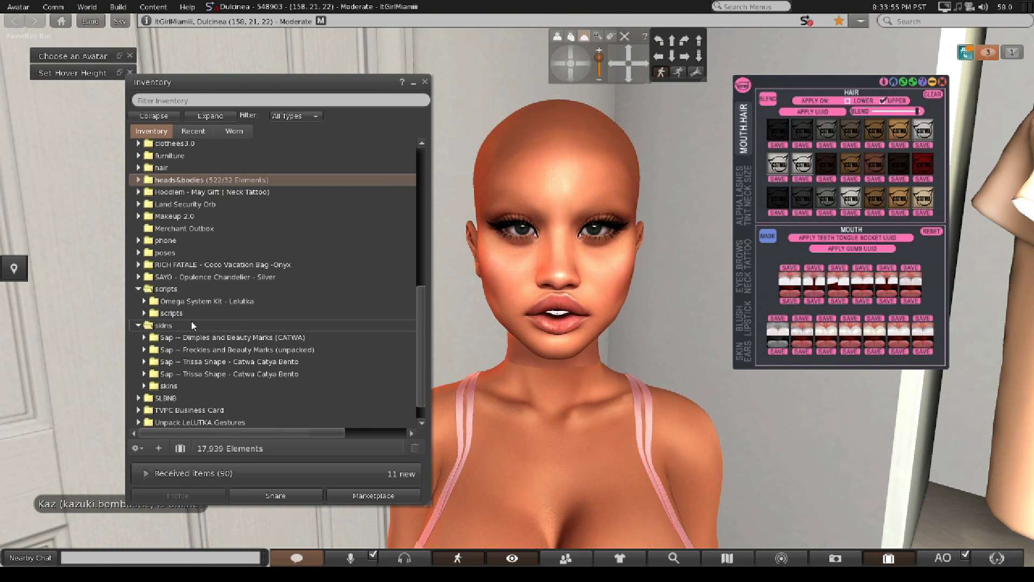
pyautogui.click(146, 302)
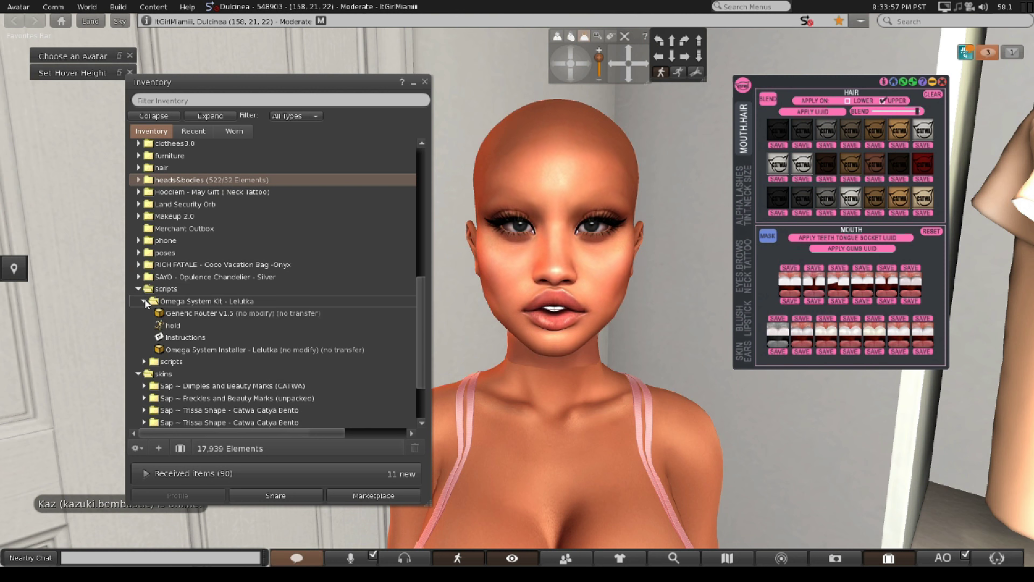
pyautogui.click(146, 303)
# - Find the Omega System Kit - Catwa folder in the nested scripts folder and expand it to examine its relays
pyautogui.click(144, 313)
pyautogui.scroll(-4, 187, 354)
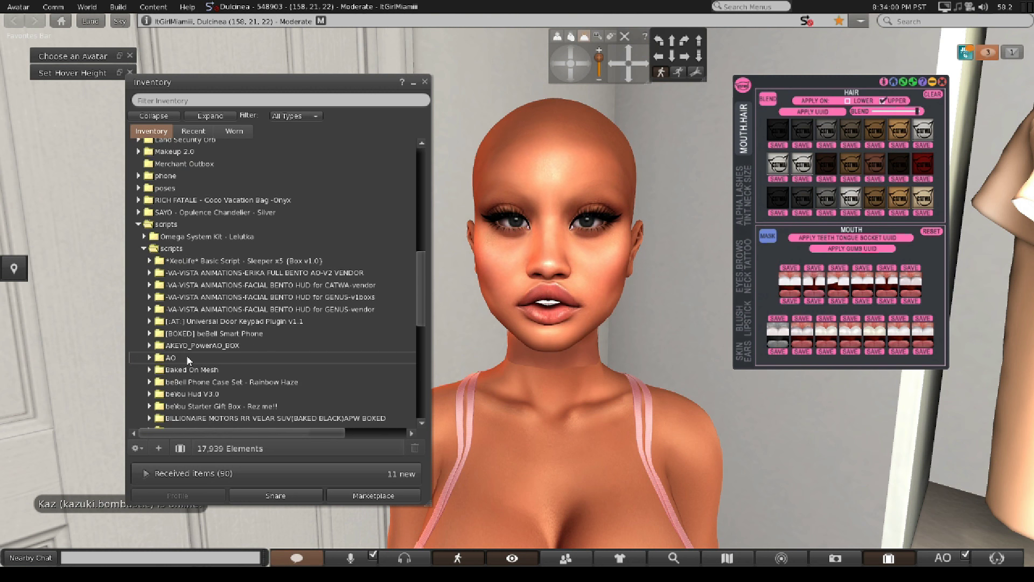
pyautogui.scroll(-4, 250, 325)
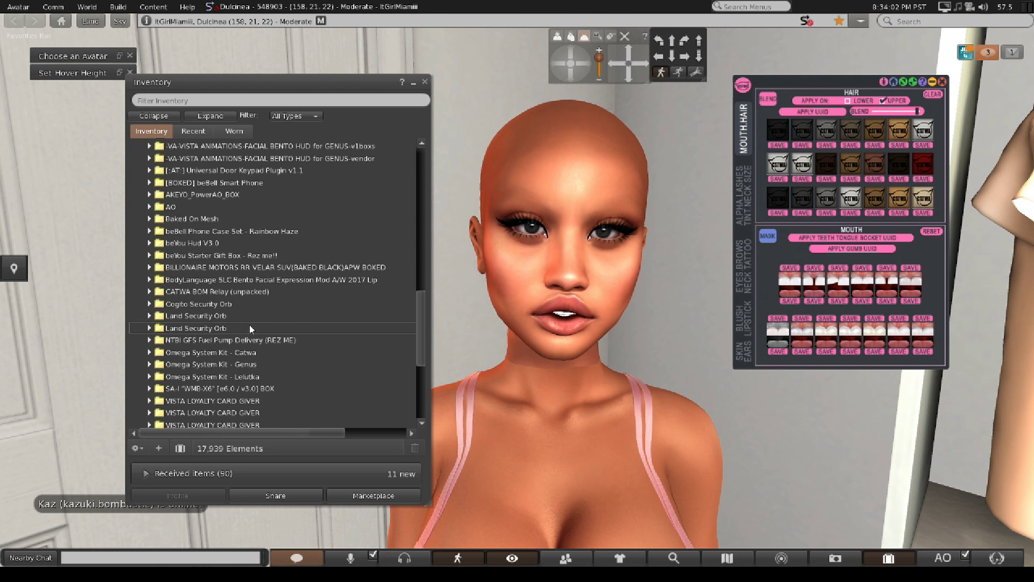
pyautogui.scroll(2, 251, 296)
pyautogui.scroll(5, 252, 302)
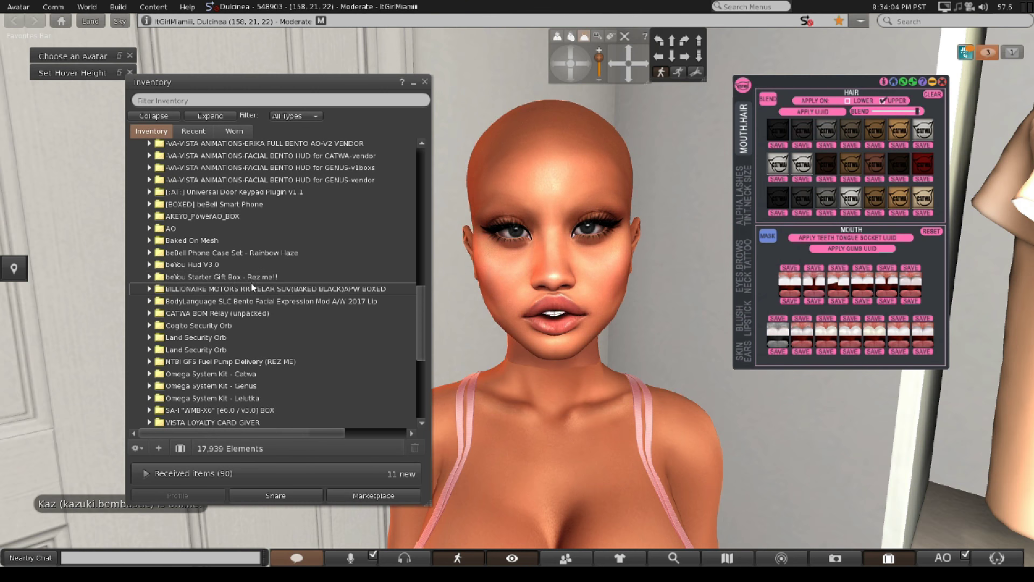
pyautogui.scroll(-2, 247, 285)
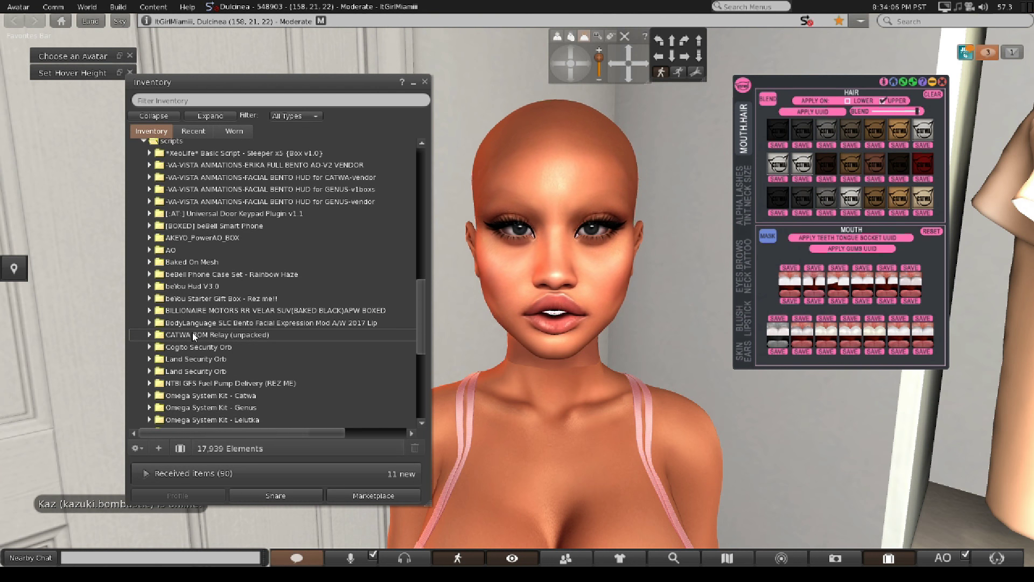
pyautogui.scroll(-2, 192, 331)
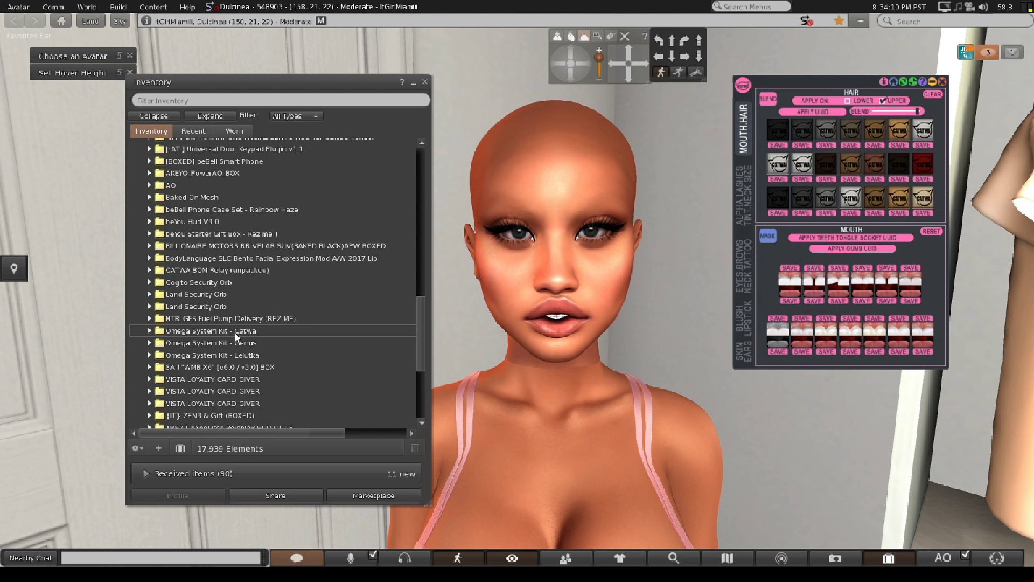
pyautogui.click(150, 331)
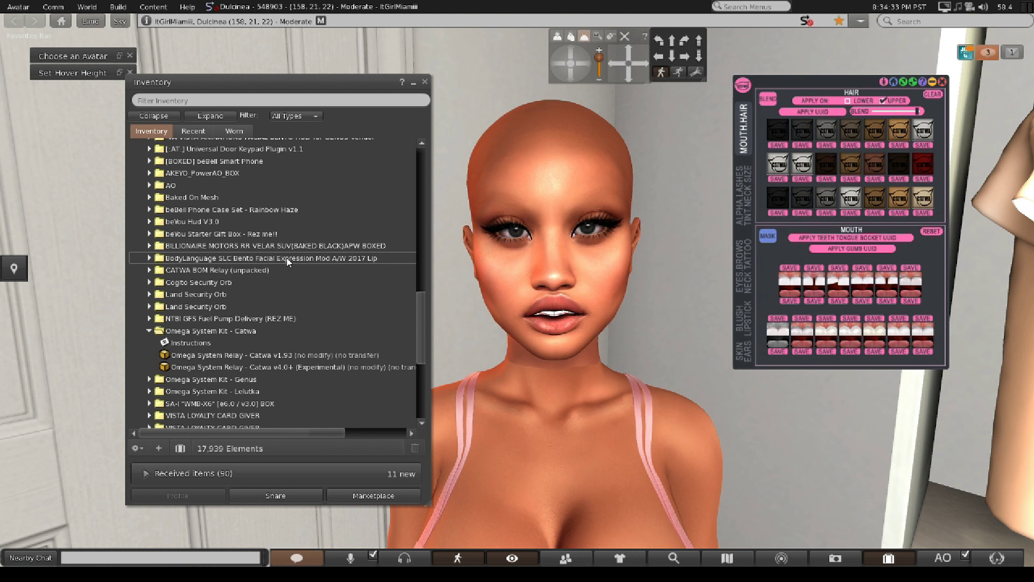
# - Collapse the Omega System Kit - Catwa folder and the nested scripts folder
pyautogui.click(149, 331)
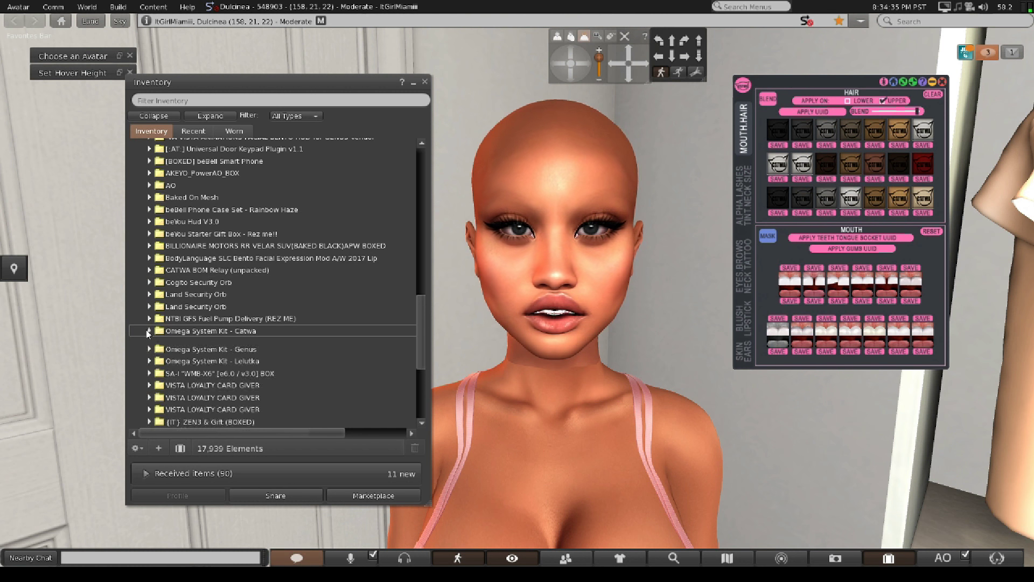
pyautogui.scroll(4, 216, 247)
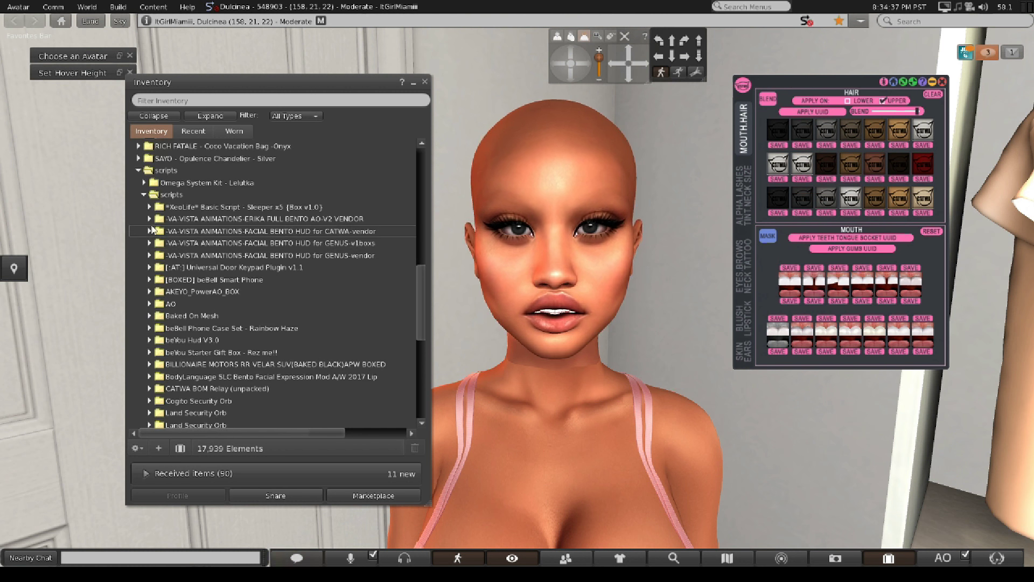
pyautogui.click(144, 194)
pyautogui.scroll(3, 296, 254)
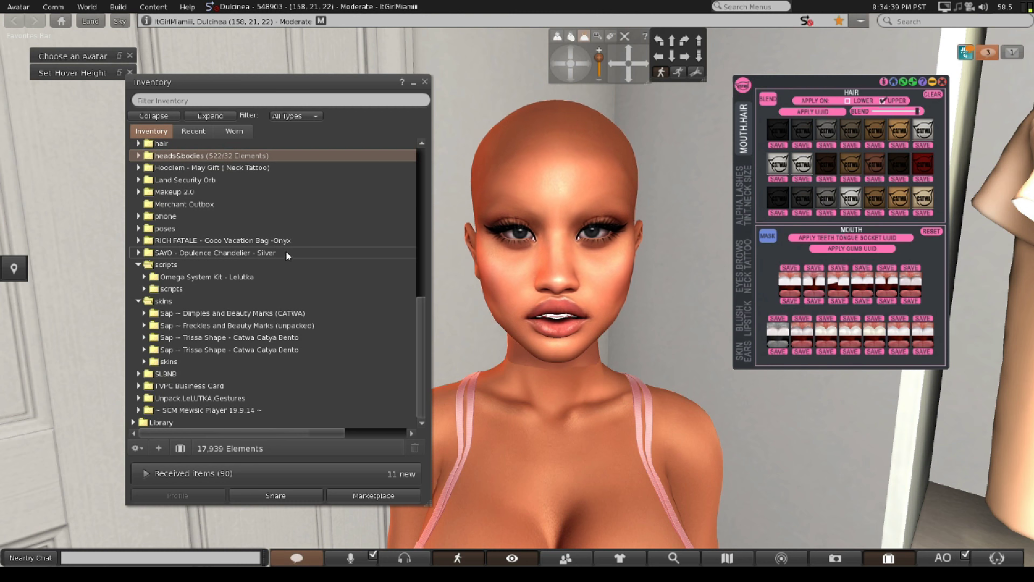
pyautogui.scroll(1, 286, 251)
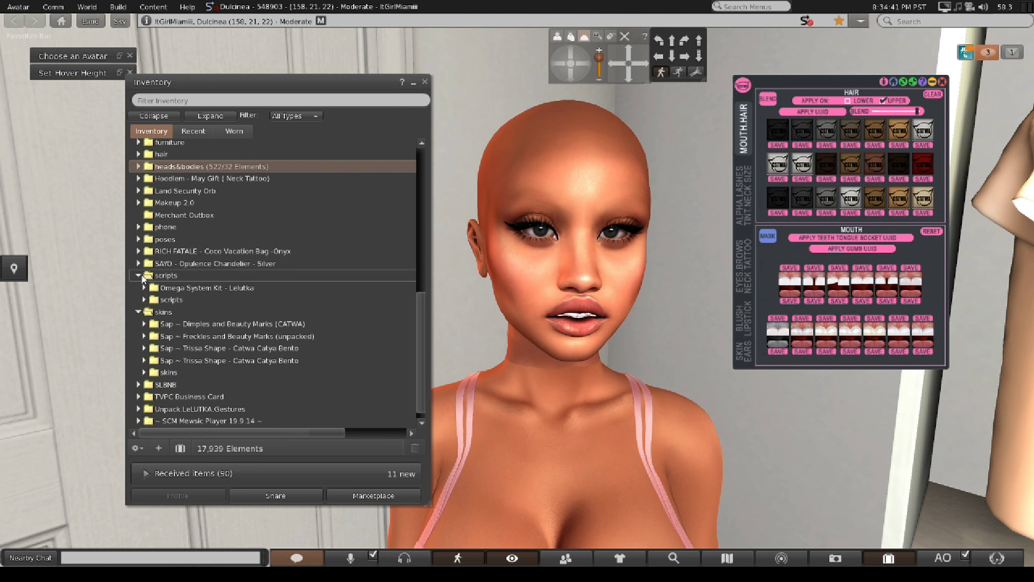
# - Collapse the skins and scripts folders, and expand the makeup folder inside Makeup 2.0
pyautogui.click(138, 312)
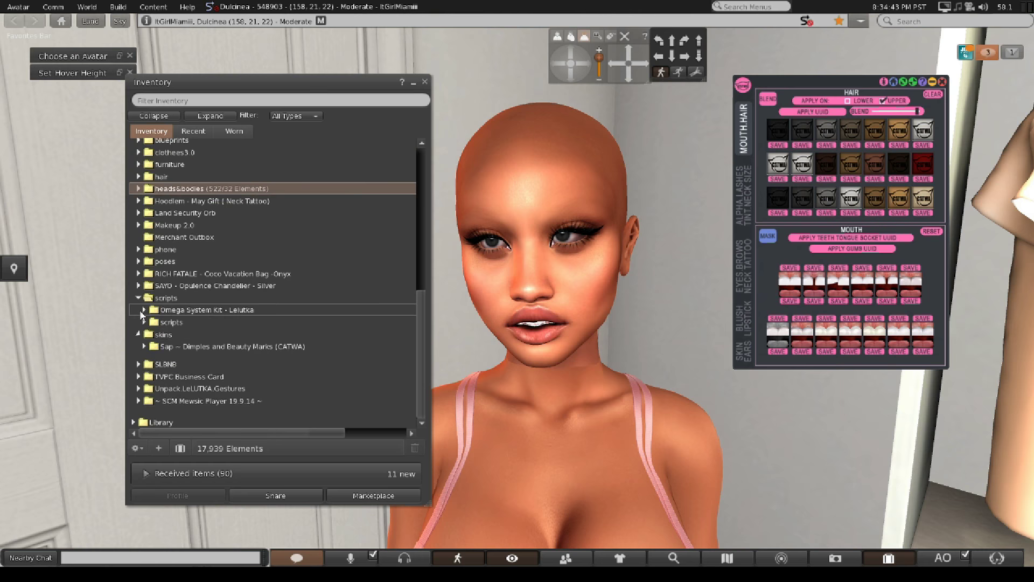
pyautogui.click(139, 325)
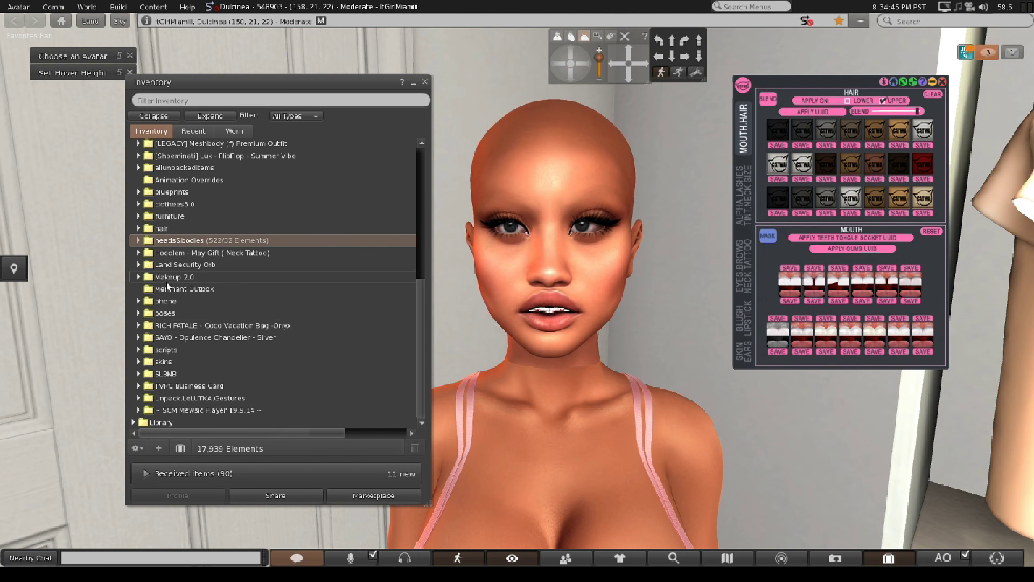
pyautogui.scroll(2, 170, 276)
pyautogui.scroll(2, 169, 276)
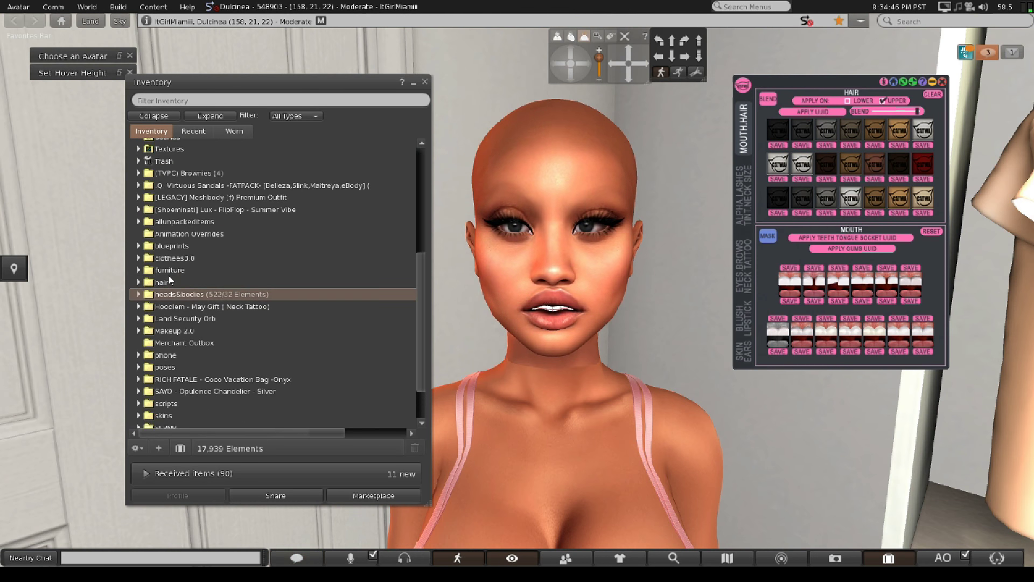
pyautogui.click(138, 330)
pyautogui.click(143, 343)
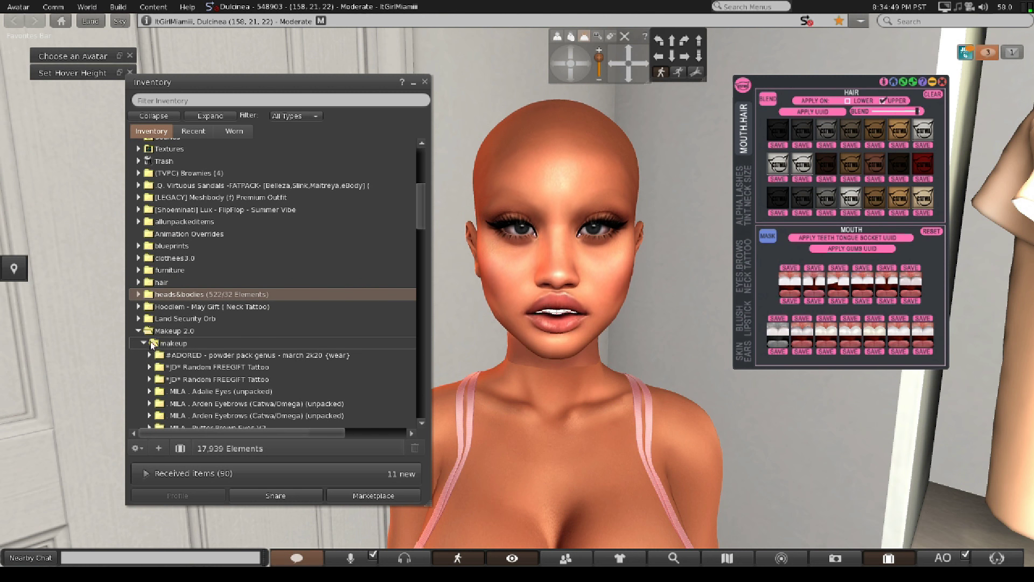
# - Find the MILA London Eyebrows (Catwa) folder among the makeup items and expand it
pyautogui.scroll(-3, 257, 340)
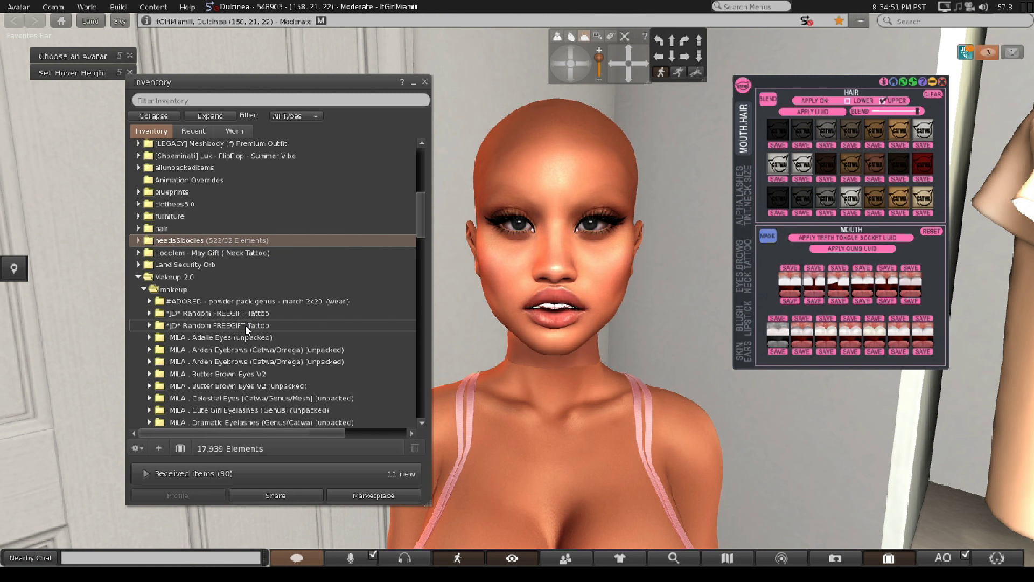
pyautogui.scroll(-3, 263, 308)
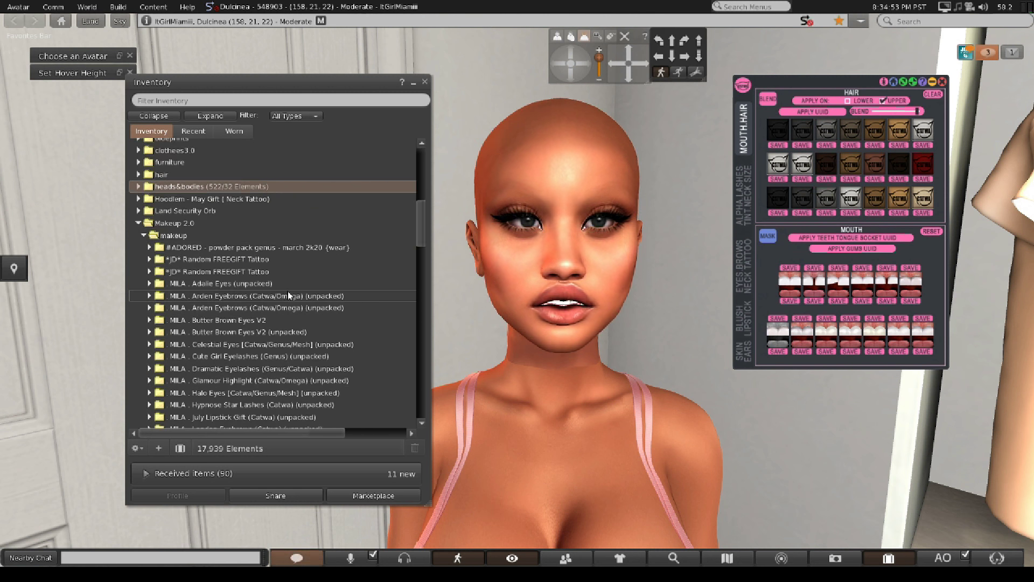
pyautogui.scroll(-3, 288, 291)
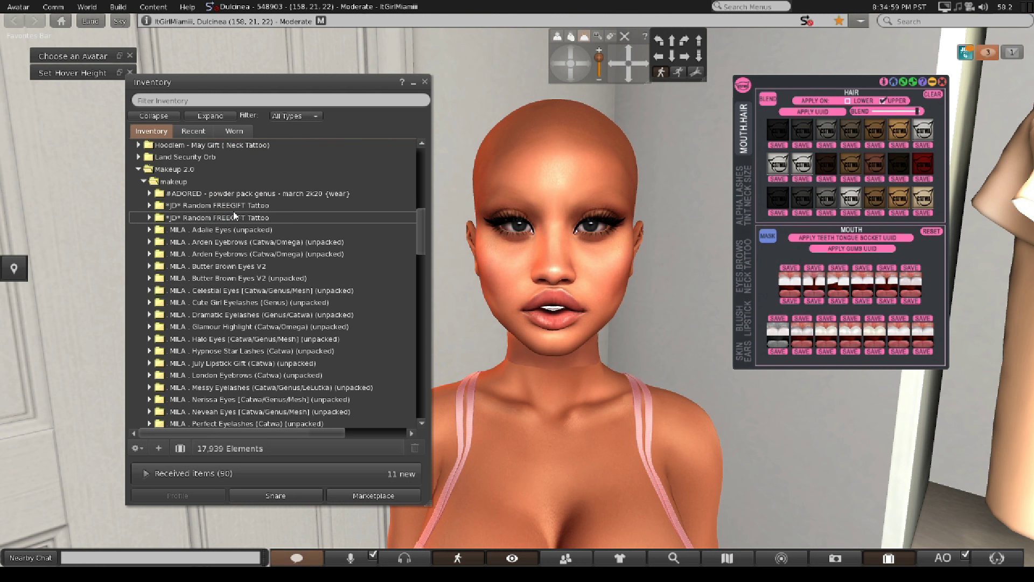
pyautogui.scroll(-3, 242, 229)
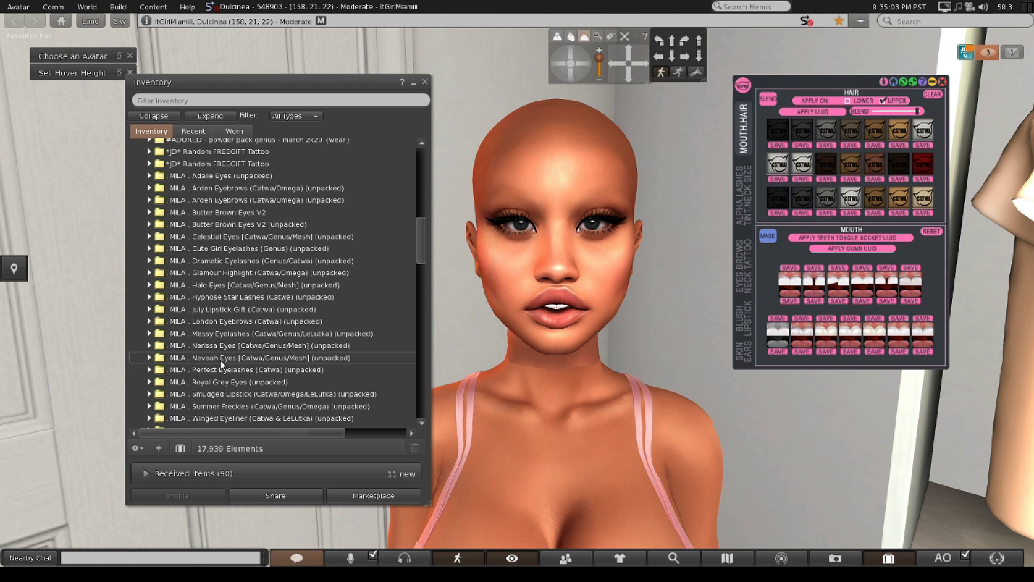
pyautogui.scroll(-2, 218, 358)
pyautogui.scroll(-1, 211, 351)
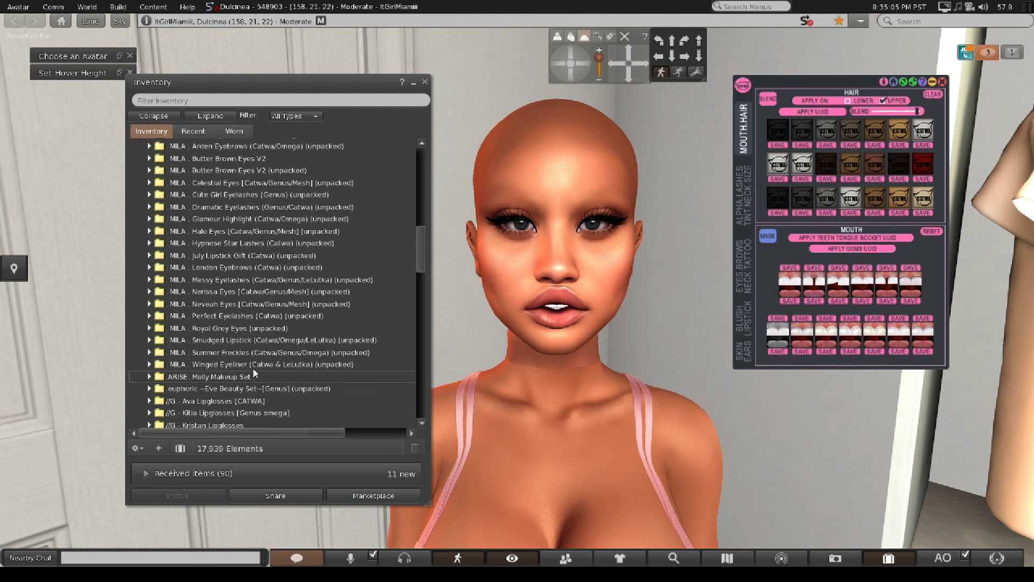
pyautogui.scroll(-1, 205, 346)
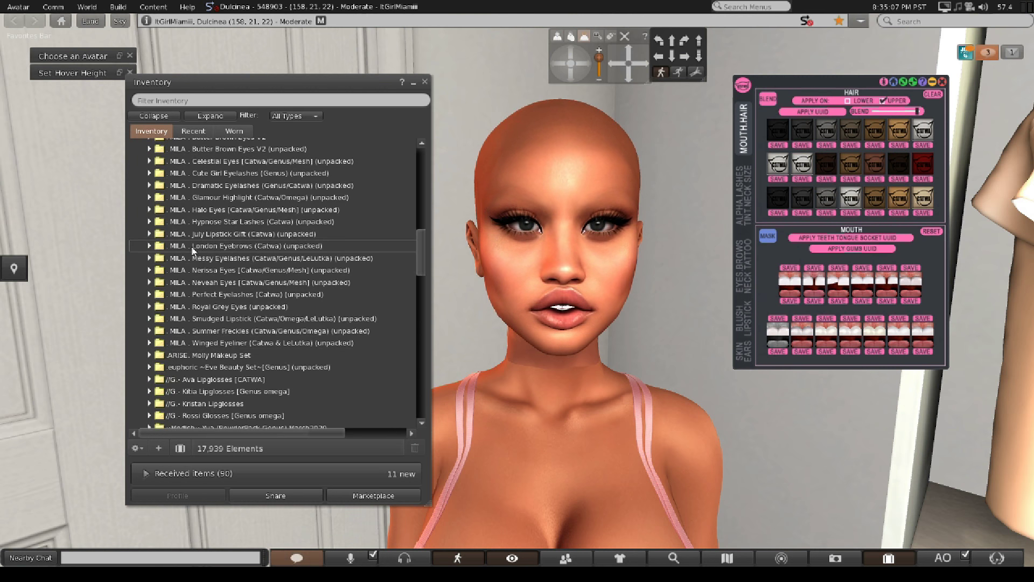
pyautogui.click(150, 246)
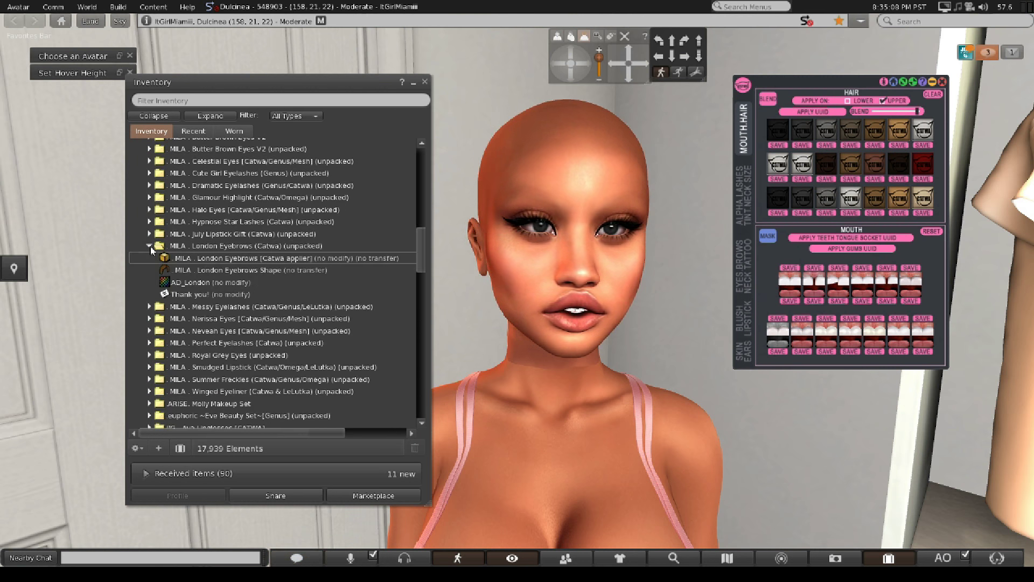
# - Attach the MILA London Eyebrows Catwa applier and move the Inventory window aside to uncover its HUD
pyautogui.rightClick(218, 260)
pyautogui.click(246, 432)
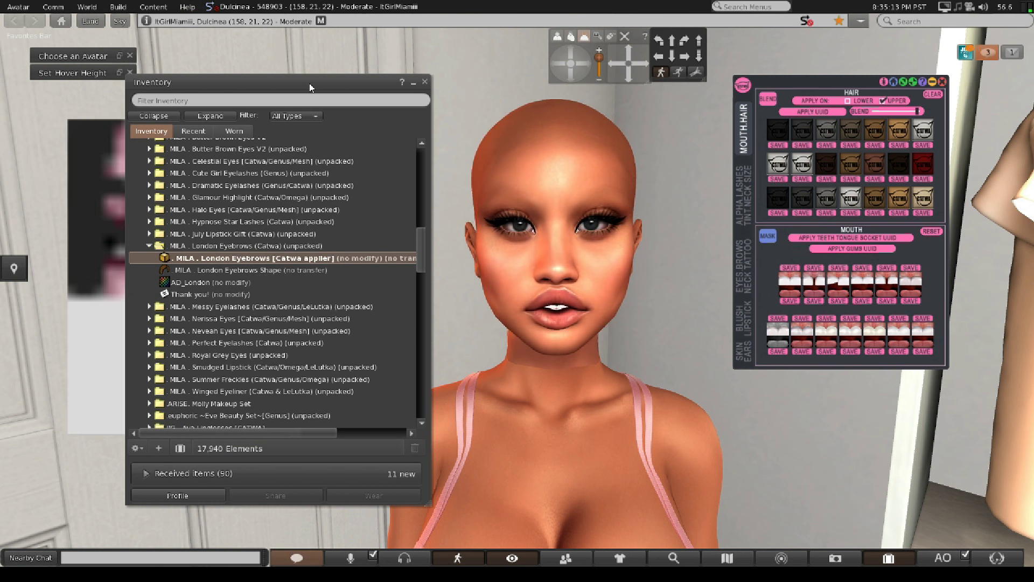
pyautogui.moveTo(309, 83); pyautogui.dragTo(867, 59)
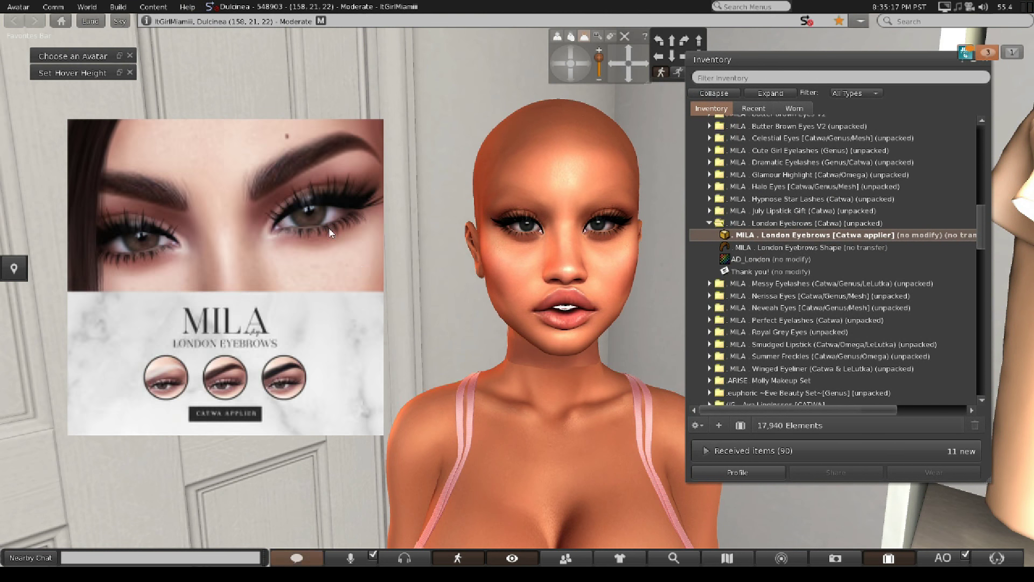
# - Try the middle London Eyebrows shade on the avatar, then apply the darkest shade instead
pyautogui.click(222, 387)
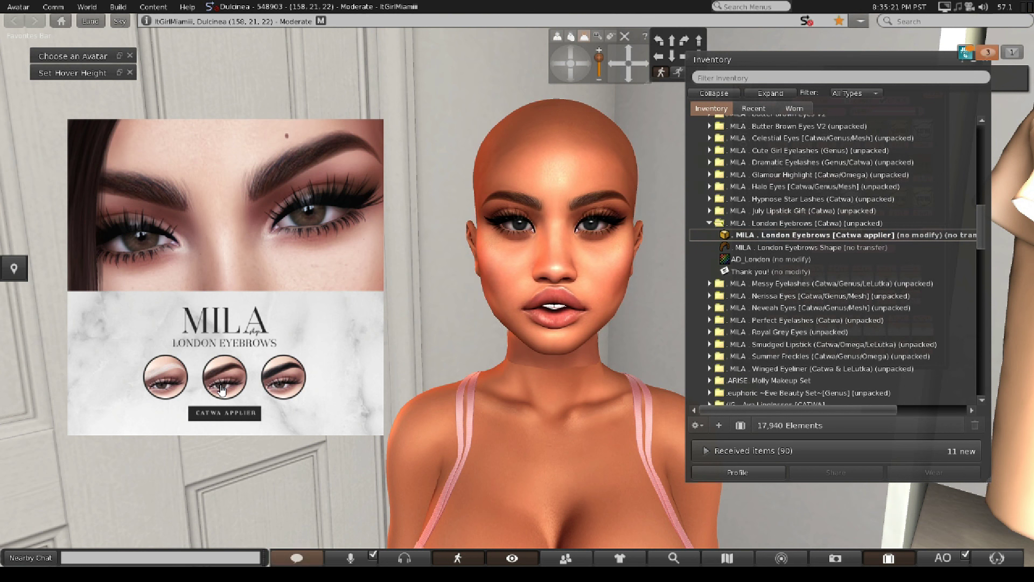
pyautogui.scroll(-3, 550, 322)
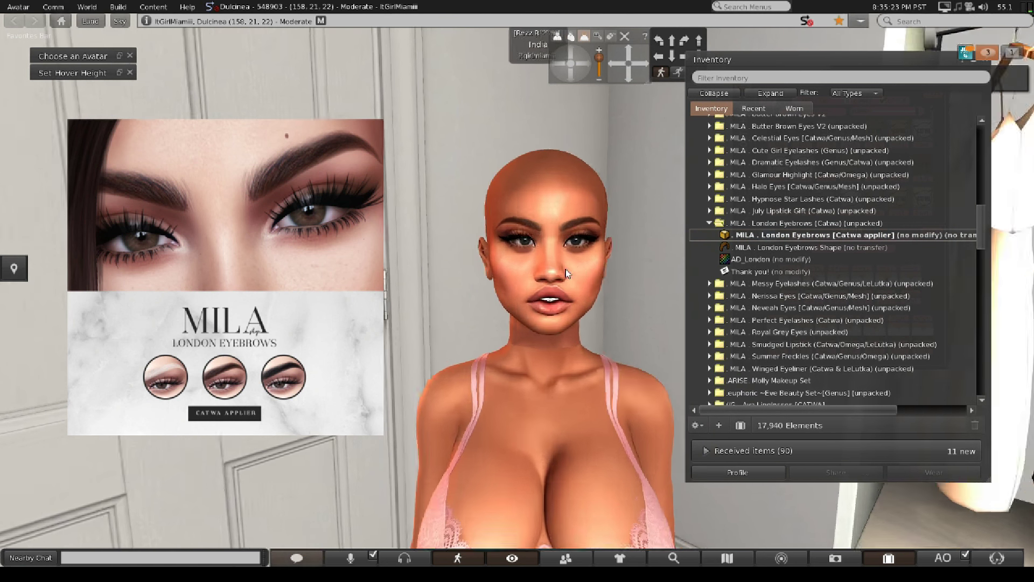
pyautogui.scroll(3, 566, 272)
pyautogui.click(282, 387)
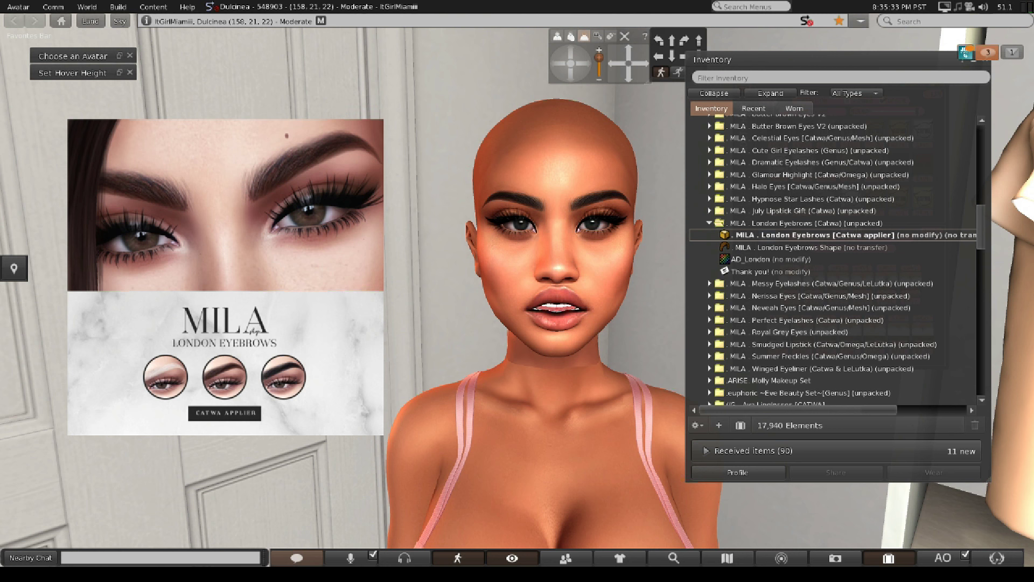
# - Detach the London Eyebrows applier HUD and move the Inventory window back to the other side of the avatar
pyautogui.rightClick(243, 235)
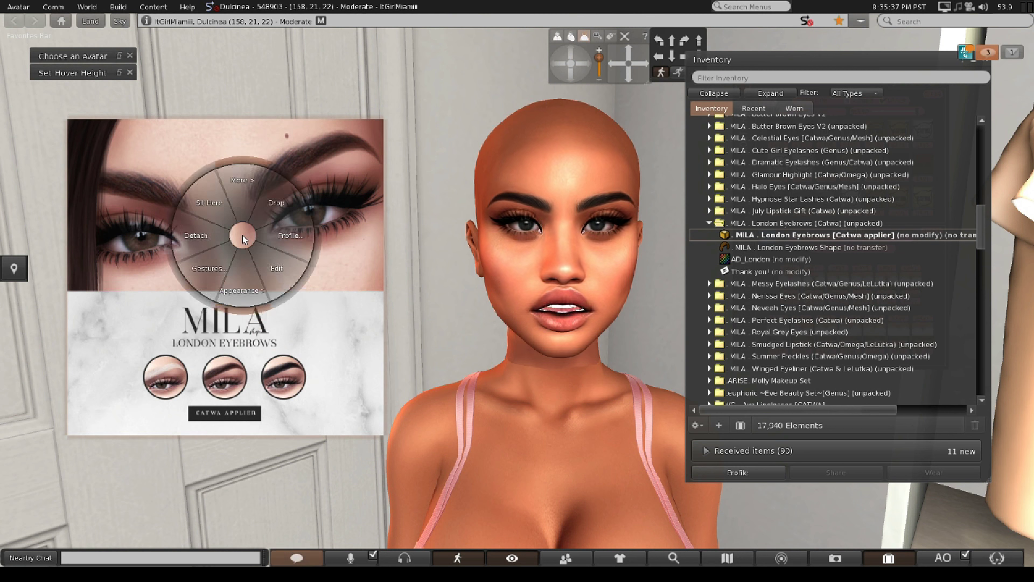
pyautogui.click(183, 244)
pyautogui.moveTo(738, 67); pyautogui.dragTo(180, 110)
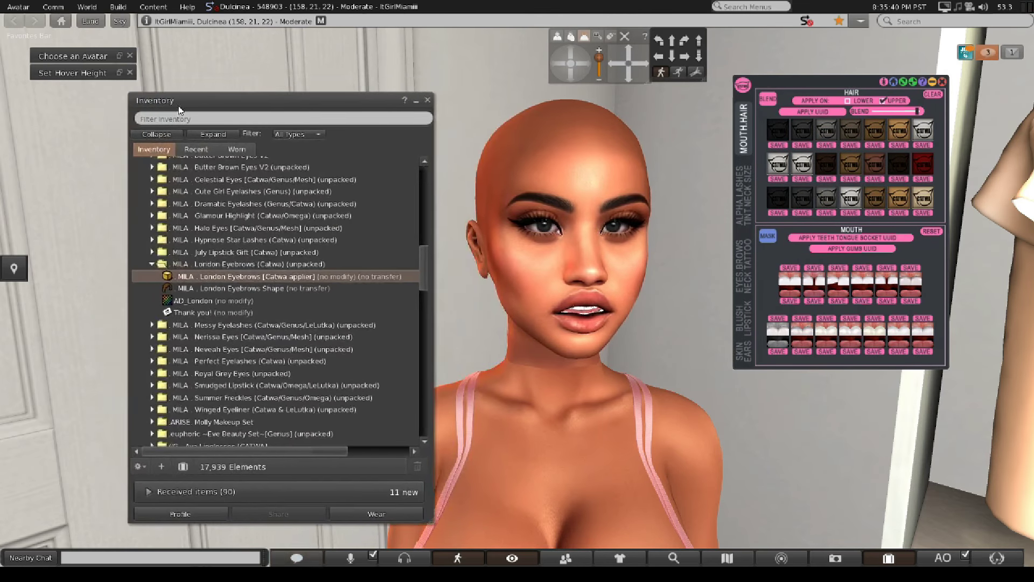
# - Collapse the London Eyebrows folder, and find and expand the REVOUL - Premiana Eye Candy Collection <3 folder
pyautogui.click(152, 263)
pyautogui.scroll(-5, 161, 277)
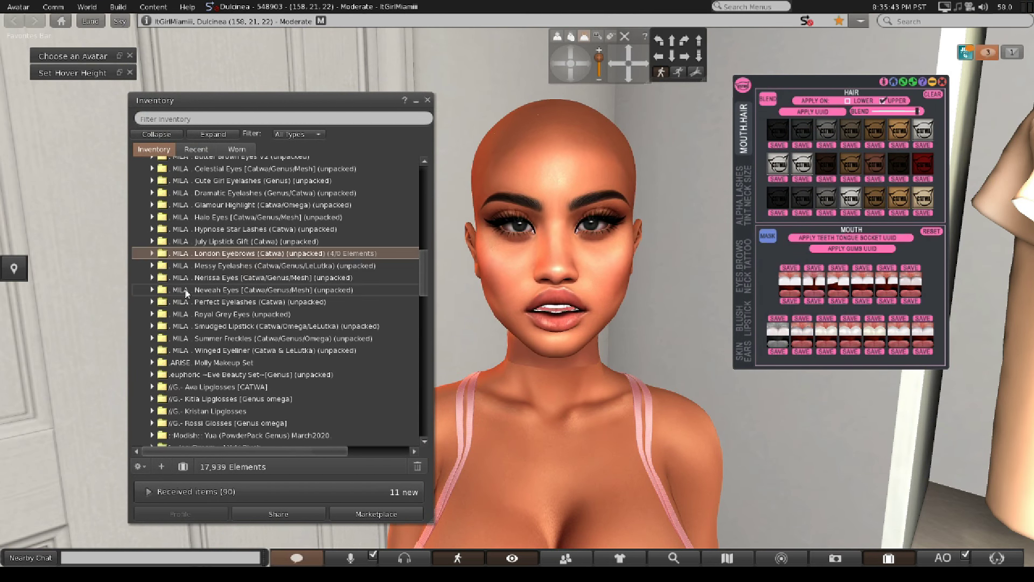
pyautogui.scroll(-8, 177, 332)
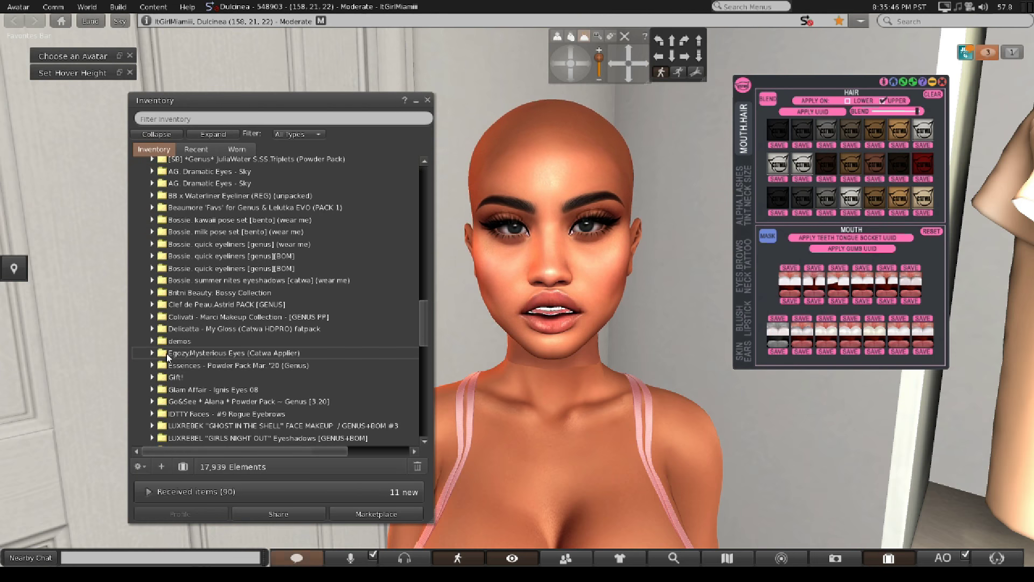
pyautogui.scroll(-5, 168, 360)
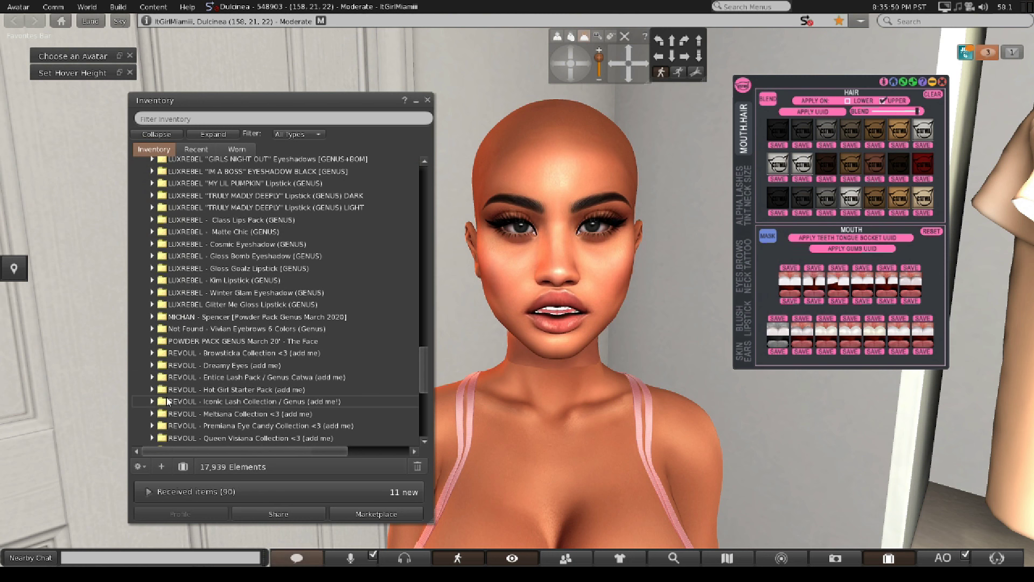
pyautogui.click(153, 425)
pyautogui.scroll(-3, 188, 355)
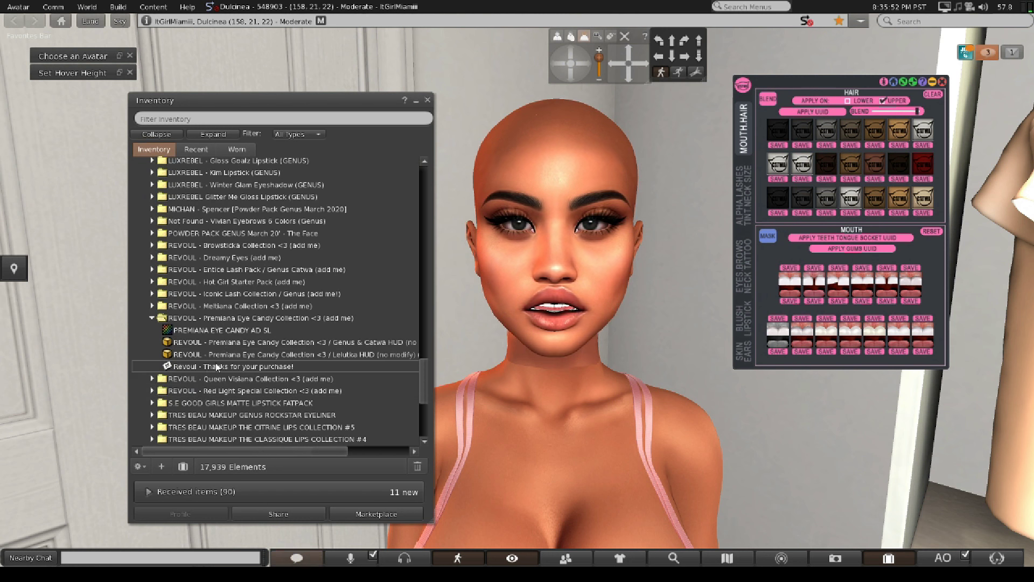
# - Add the REVOUL Premiana Eye Candy Collection Genus & Catwa HUD to the avatar and shift the Inventory window away from it
pyautogui.rightClick(280, 343)
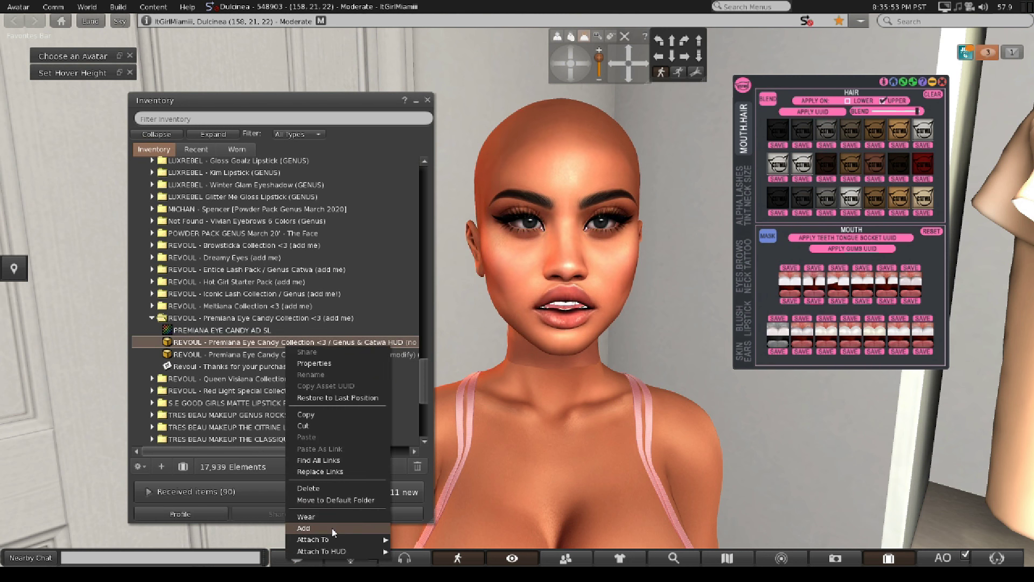
pyautogui.click(323, 528)
pyautogui.moveTo(294, 101); pyautogui.dragTo(218, 95)
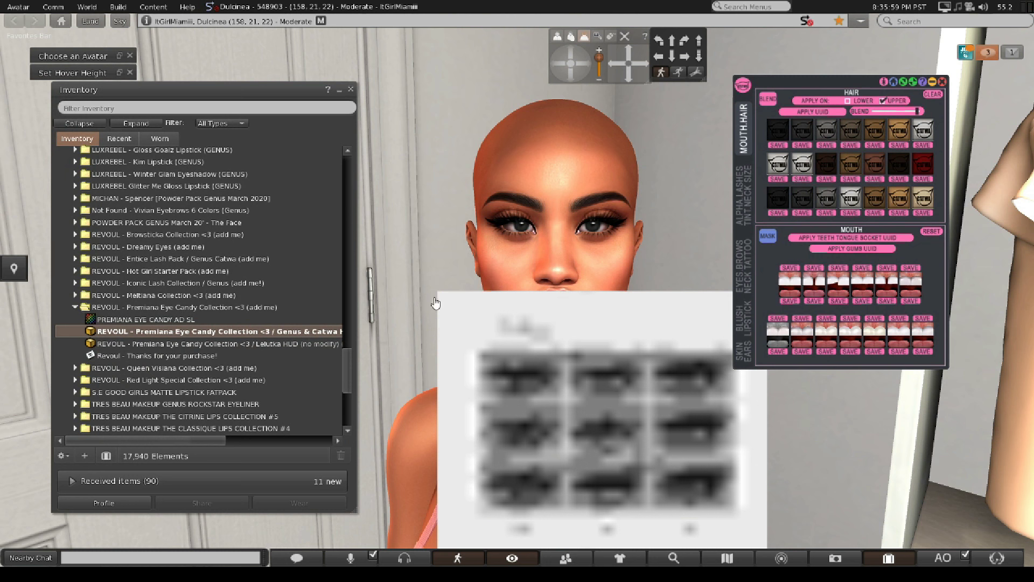
# - Apply the Catwa lash style in the bottom row of the Premiana Eye Candy Collection HUD
pyautogui.click(603, 474)
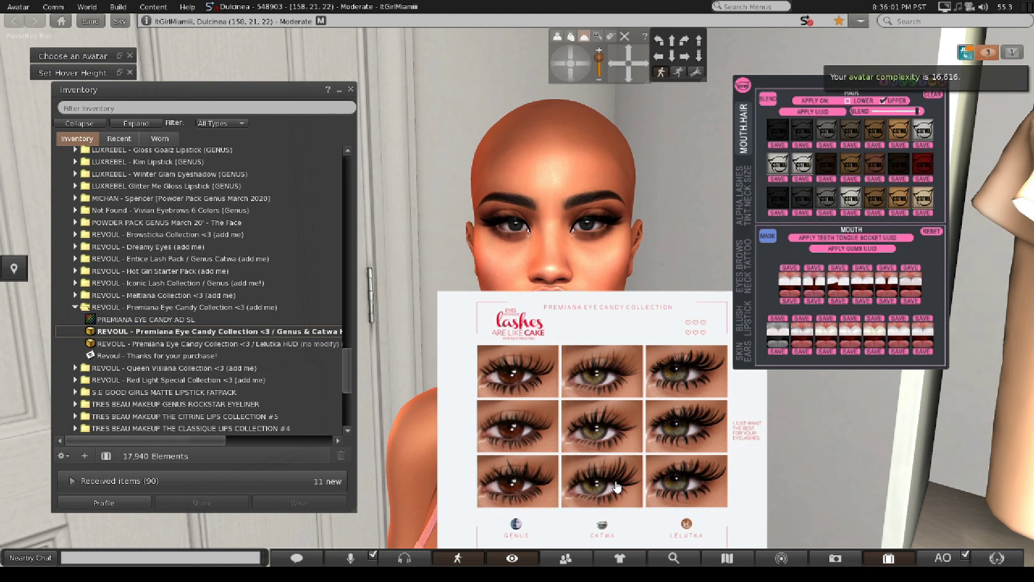
pyautogui.click(617, 486)
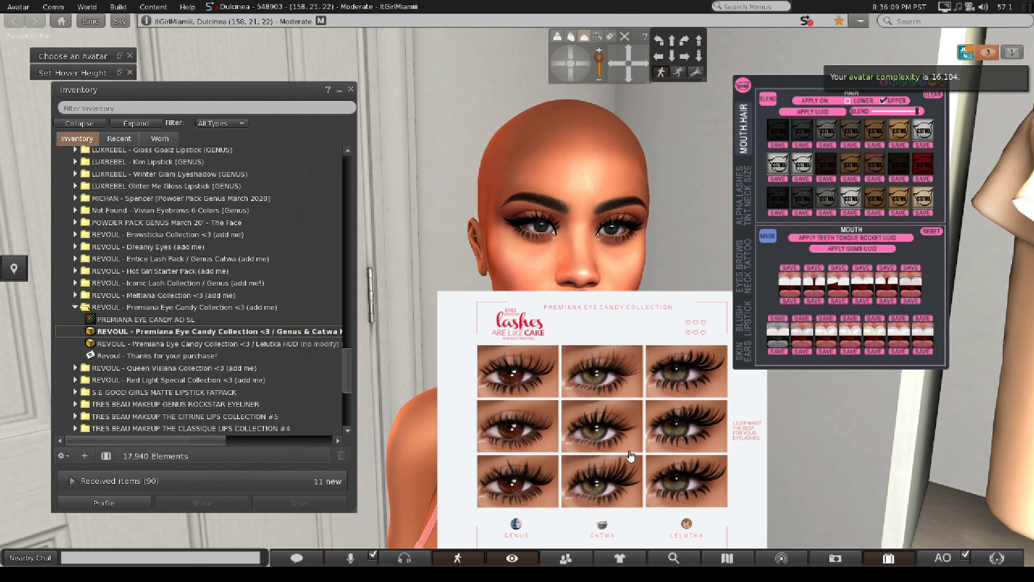
pyautogui.click(610, 491)
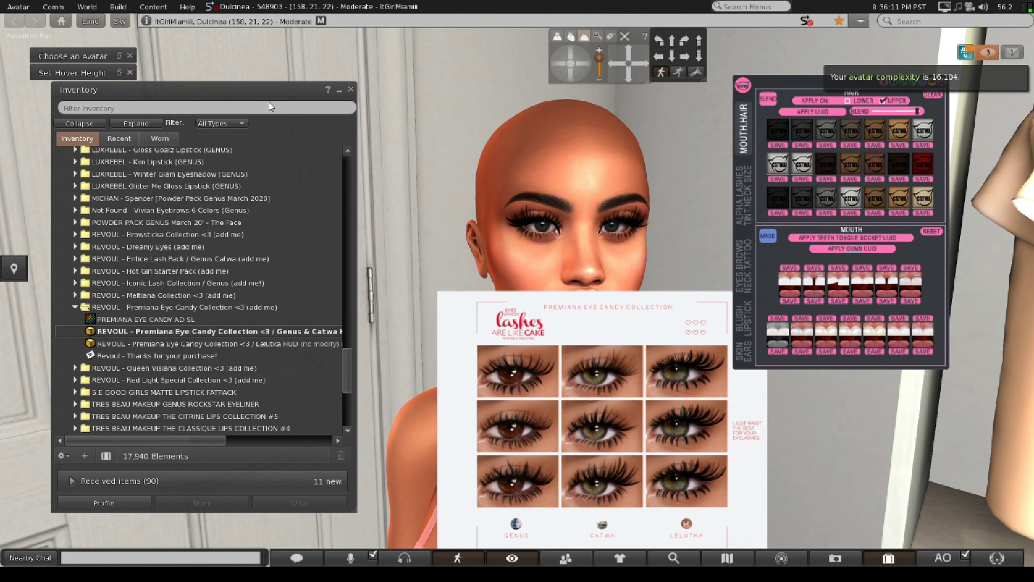
# - Detach the Premiana lash HUD and collapse the Premiana Eye Candy Collection folder
pyautogui.rightClick(490, 311)
pyautogui.click(445, 315)
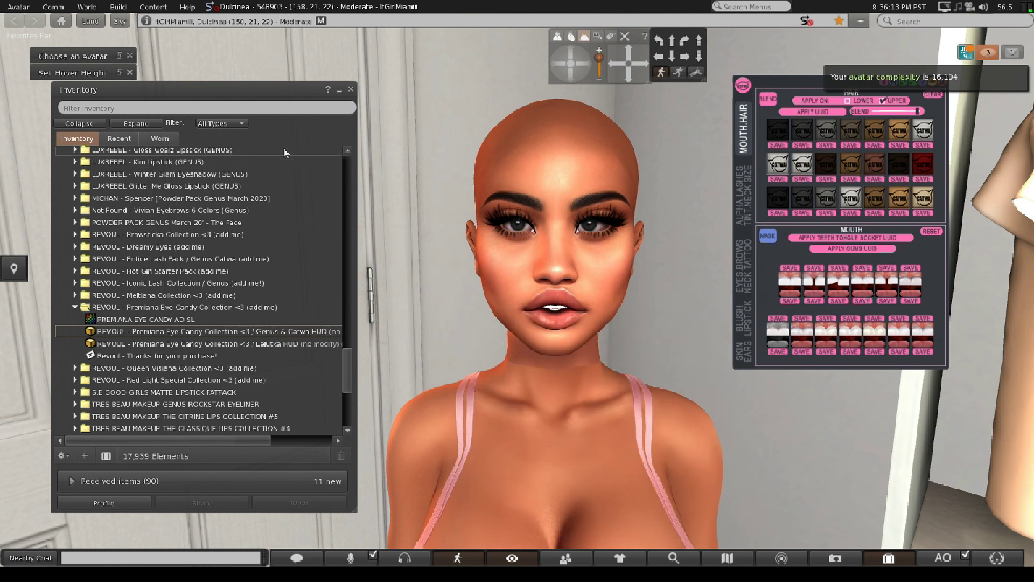
pyautogui.scroll(-3, 484, 176)
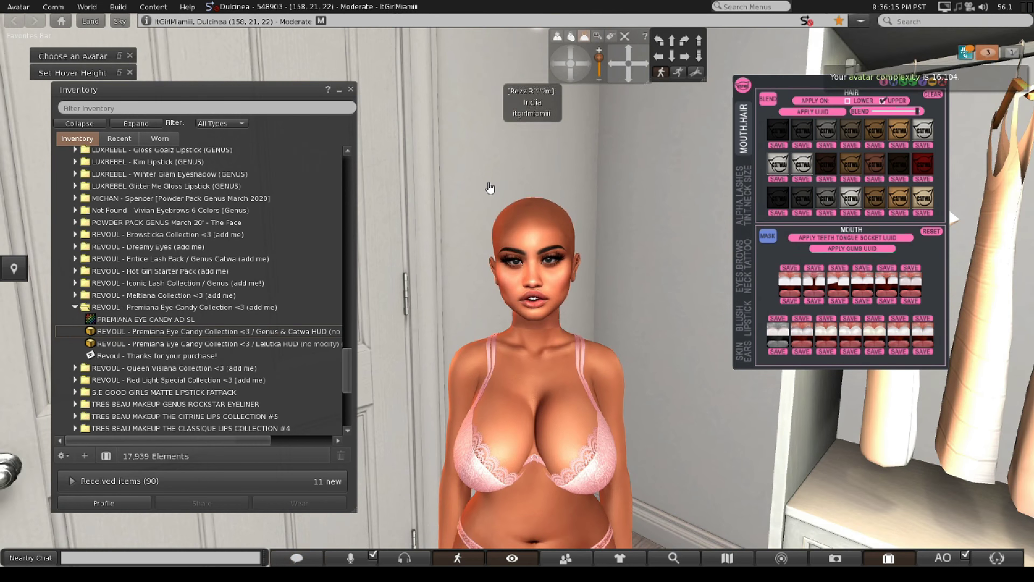
pyautogui.scroll(5, 489, 187)
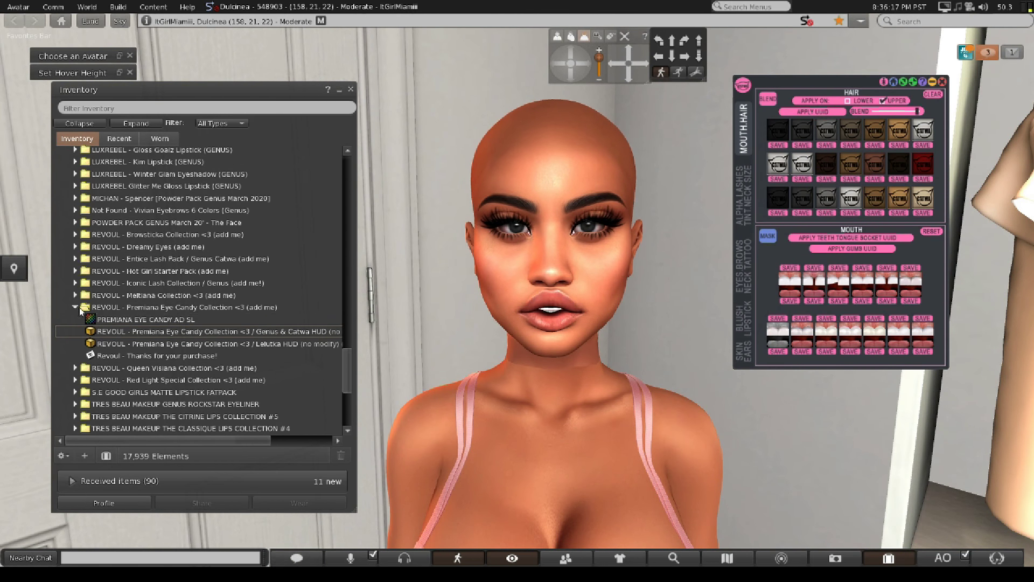
pyautogui.click(75, 307)
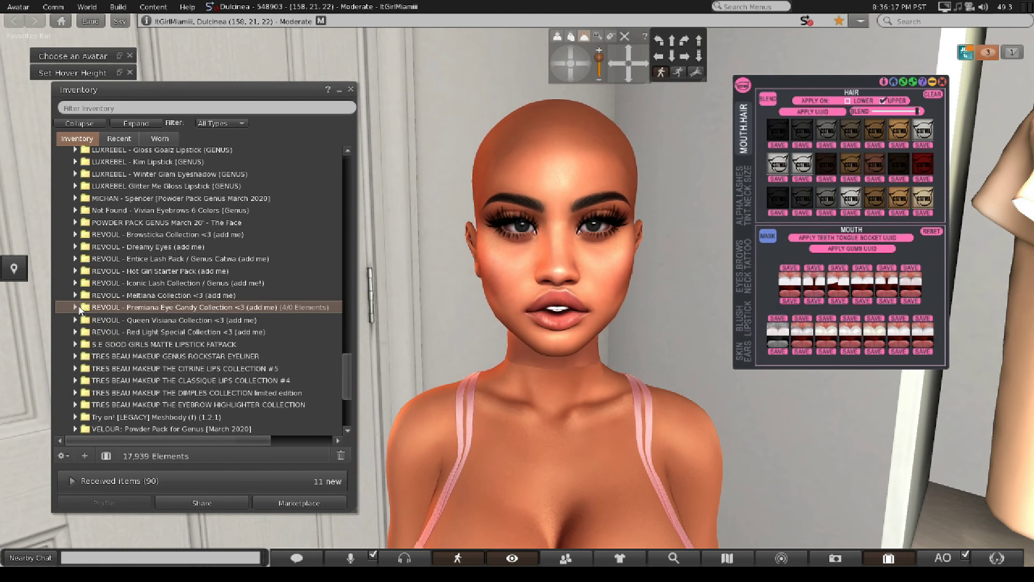
# - Find the MILA Halo Eyes [Catwa/Genus/Mesh] folder among the makeup folders and expand it
pyautogui.scroll(-3, 293, 339)
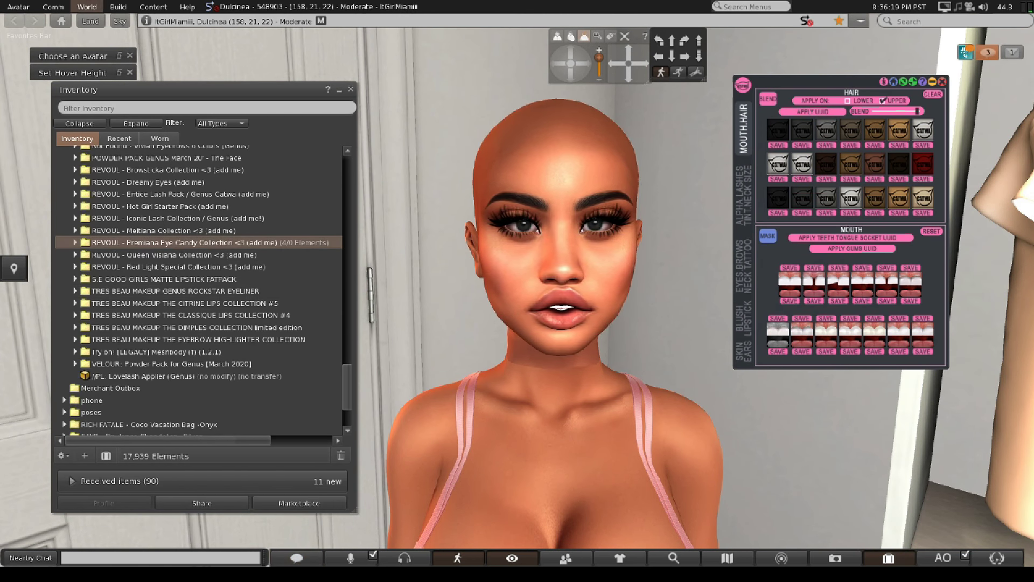
pyautogui.scroll(6, 130, 277)
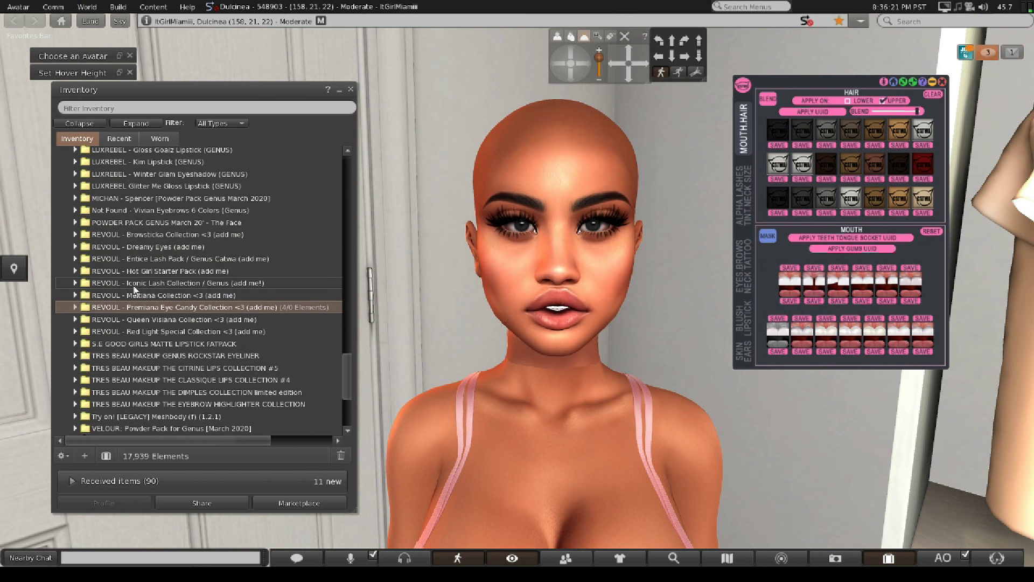
pyautogui.scroll(6, 136, 286)
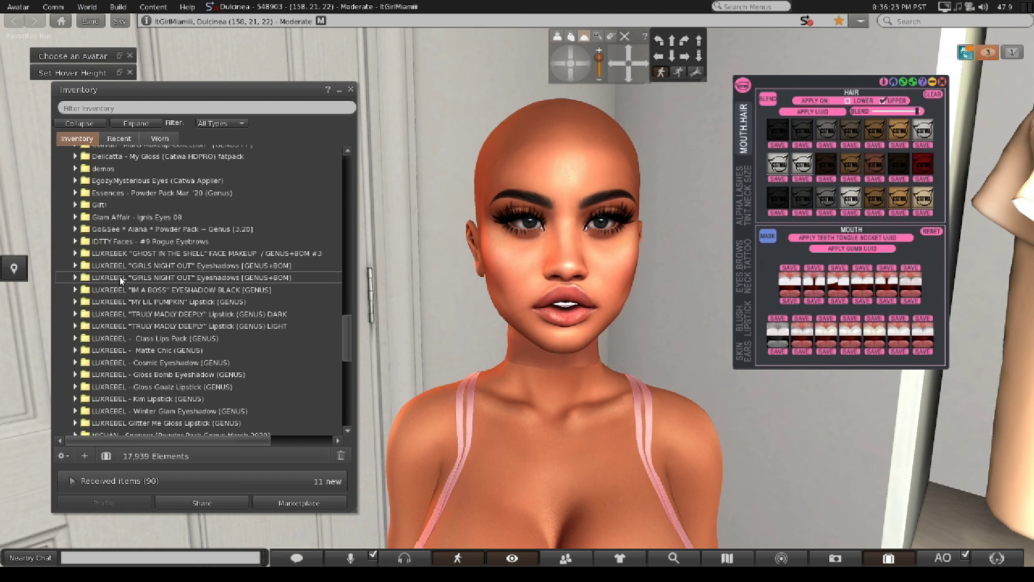
pyautogui.scroll(3, 96, 250)
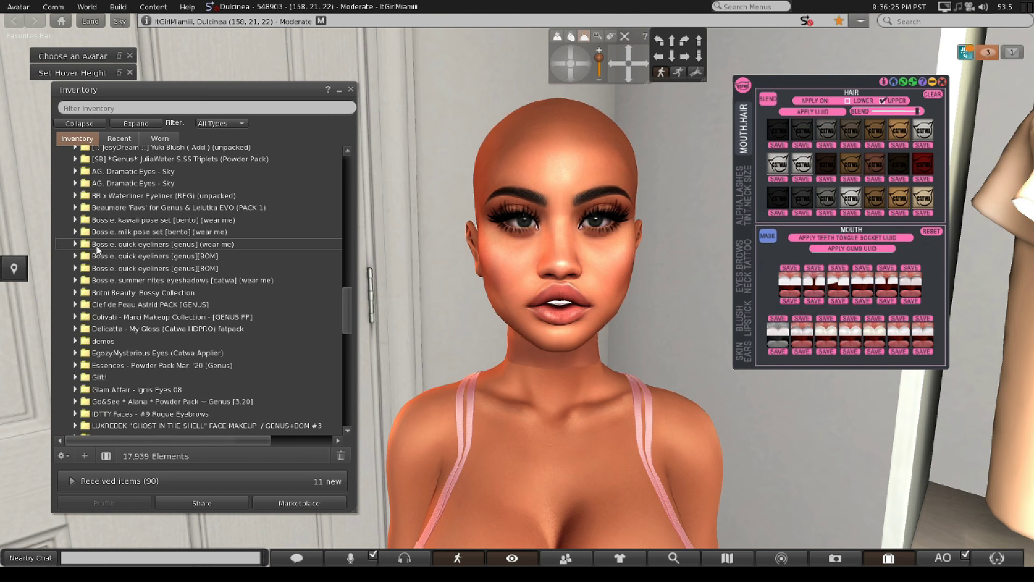
pyautogui.scroll(1, 91, 204)
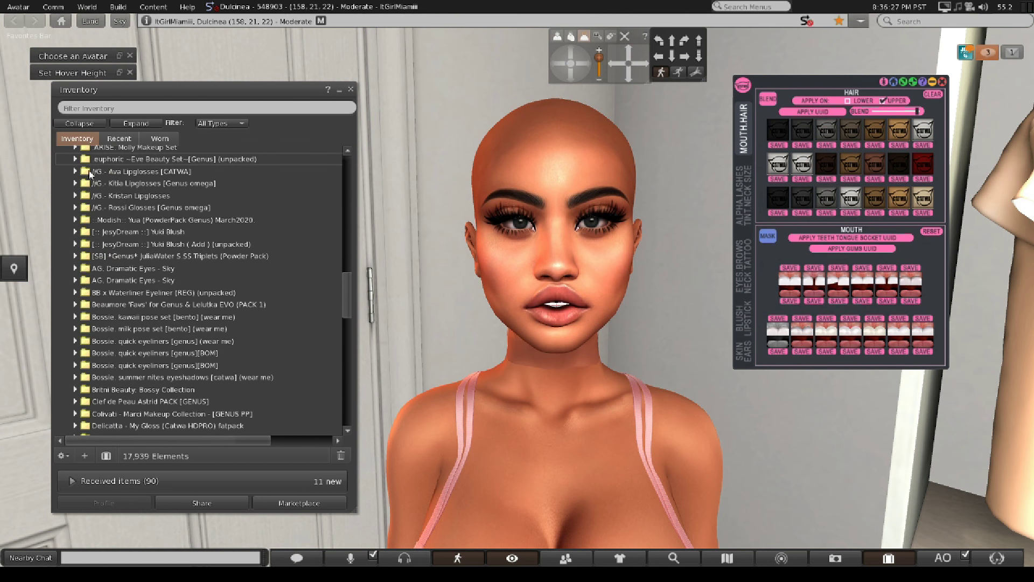
pyautogui.scroll(6, 100, 213)
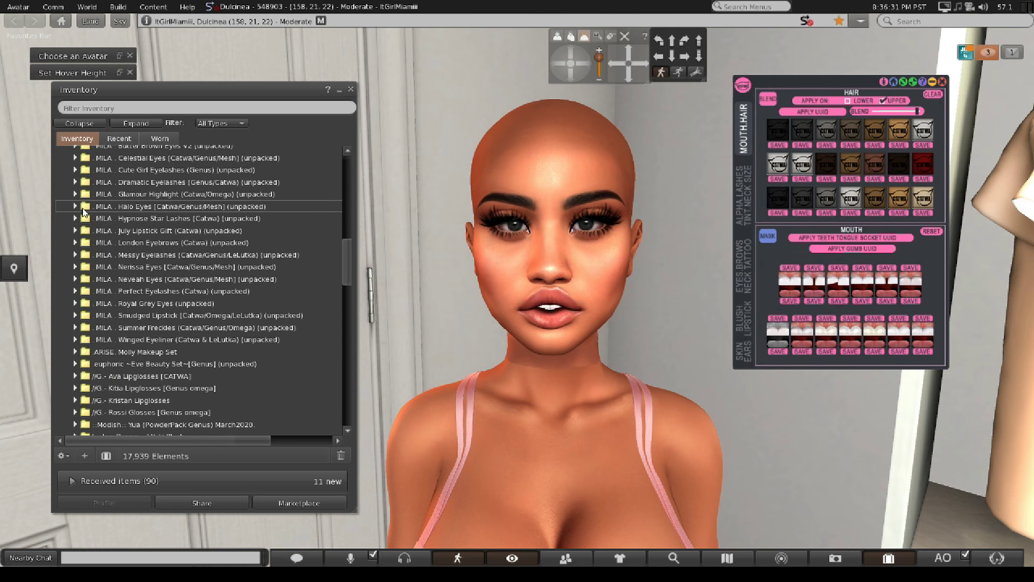
pyautogui.click(76, 206)
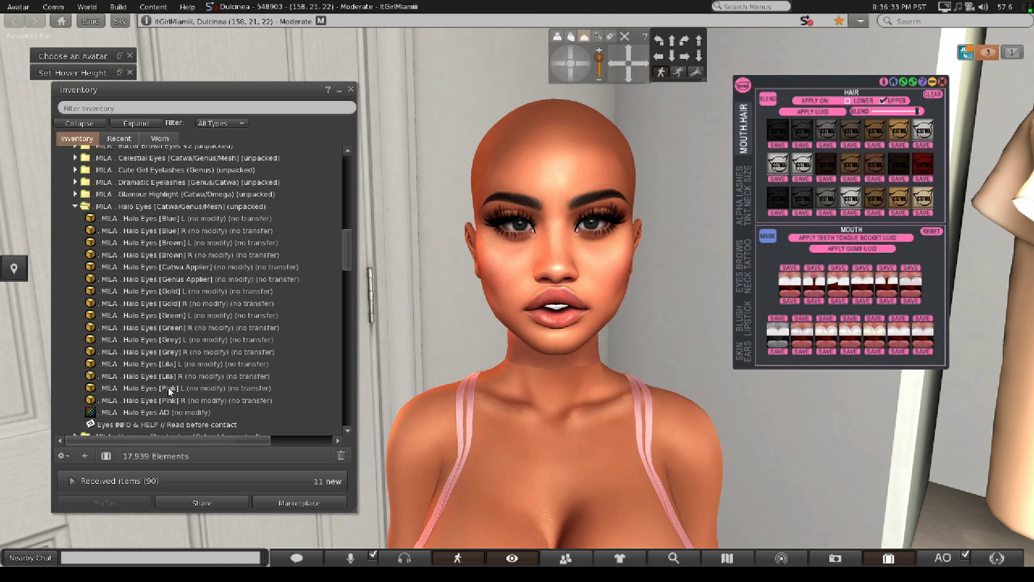
# - Wear the MILA Halo Eyes [Catwa Applier] and move the Inventory window to the other side of the avatar, clear of the HUD
pyautogui.rightClick(191, 267)
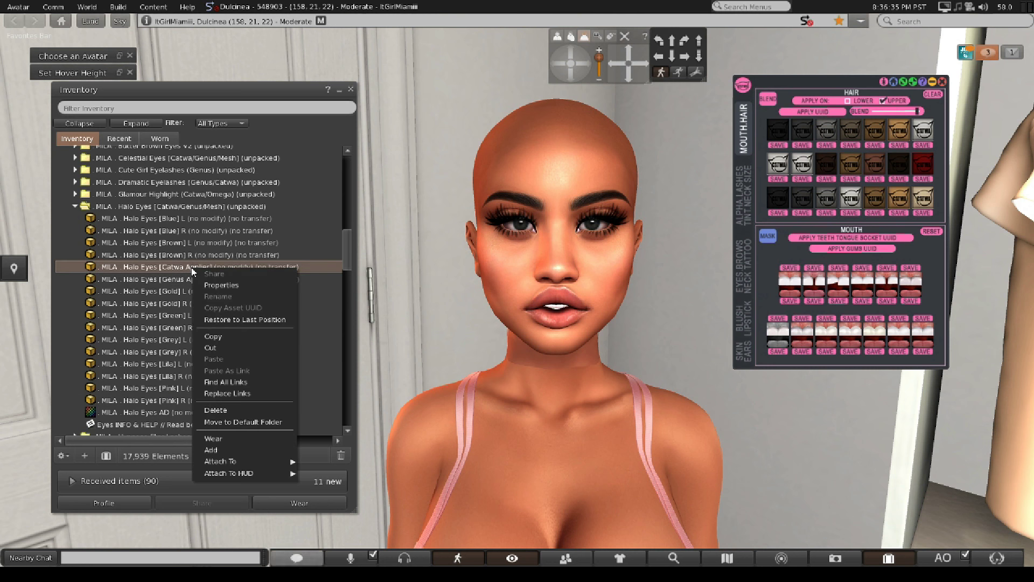
pyautogui.click(206, 437)
pyautogui.moveTo(140, 84); pyautogui.dragTo(773, 65)
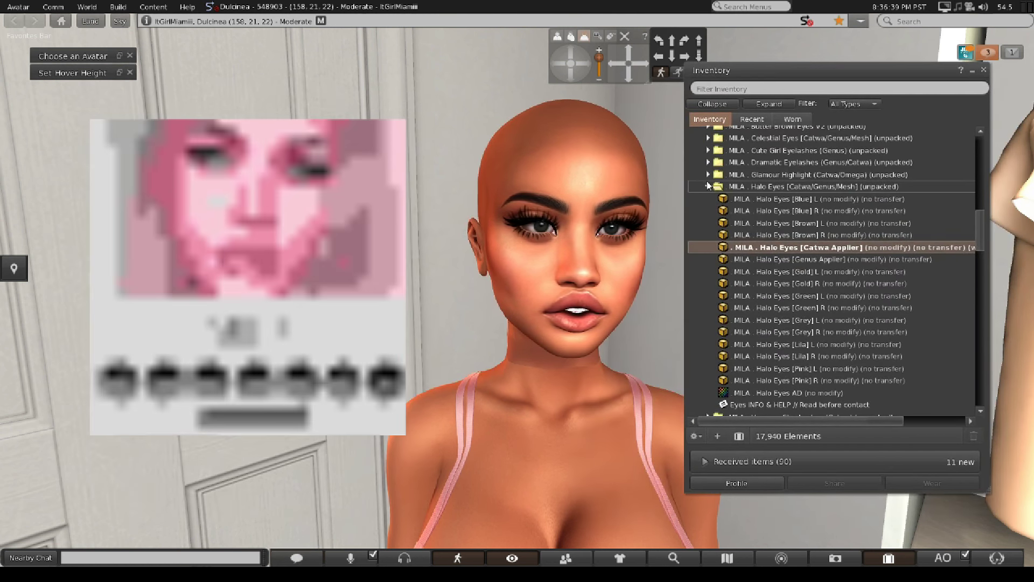
# - Collapse the MILA Halo Eyes folder and expand the MILA Glamour Highlight (Catwa/Omega) folder
pyautogui.click(708, 186)
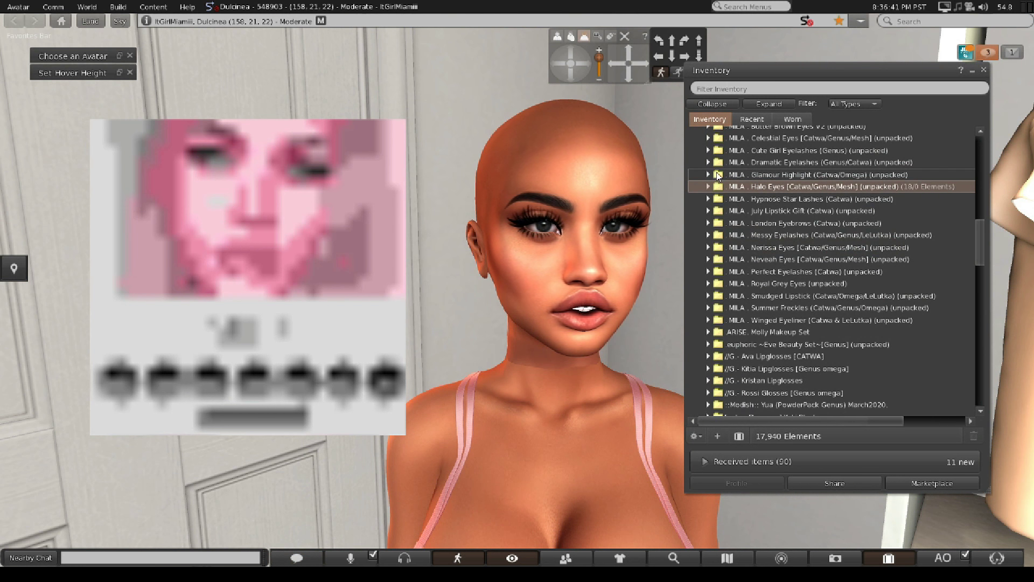
pyautogui.click(709, 175)
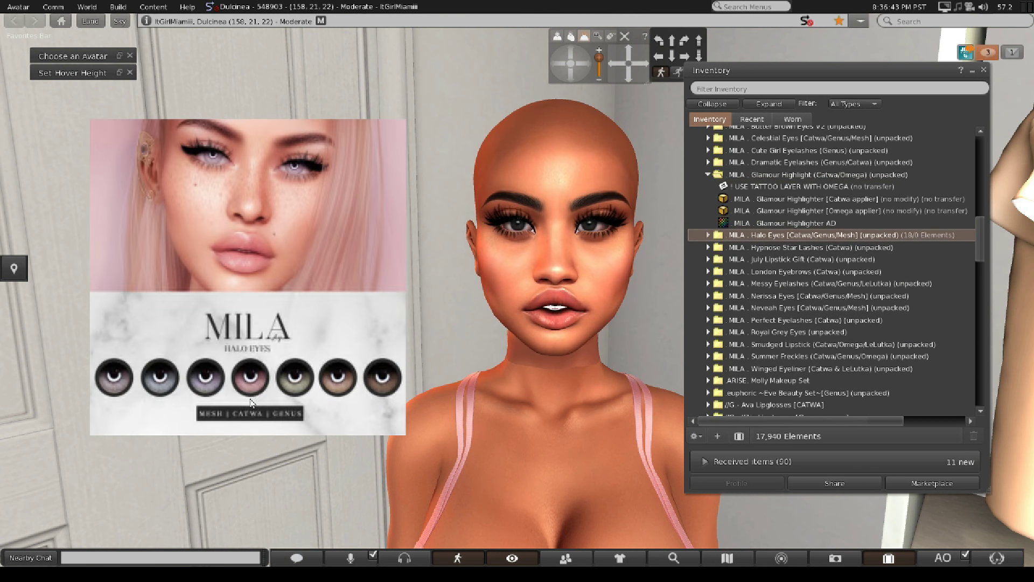
# - Apply the last eye colour in the MILA Halo Eyes HUD, check the face up close, and detach the HUD
pyautogui.click(371, 388)
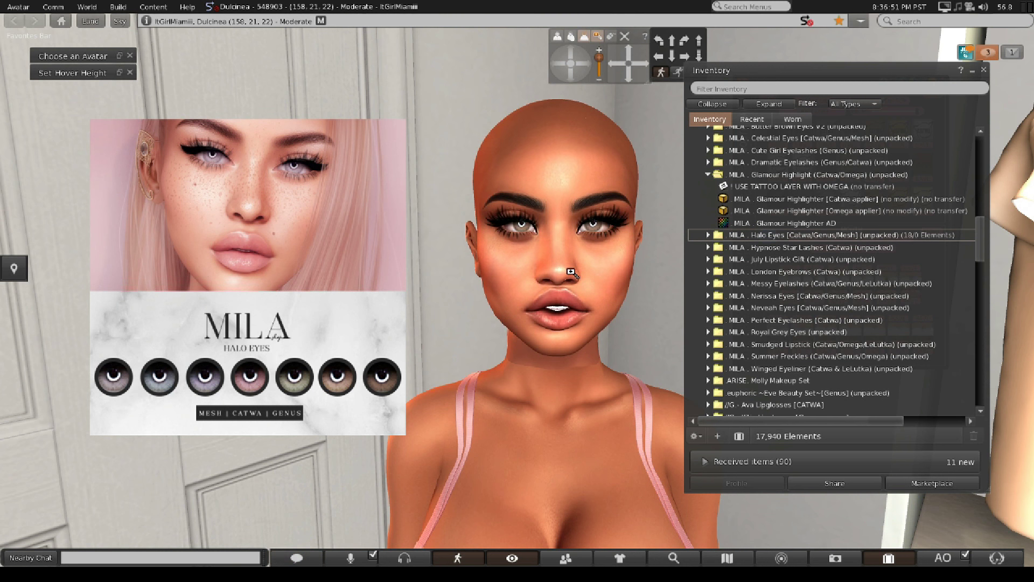
pyautogui.scroll(5, 607, 202)
pyautogui.scroll(-2, 529, 125)
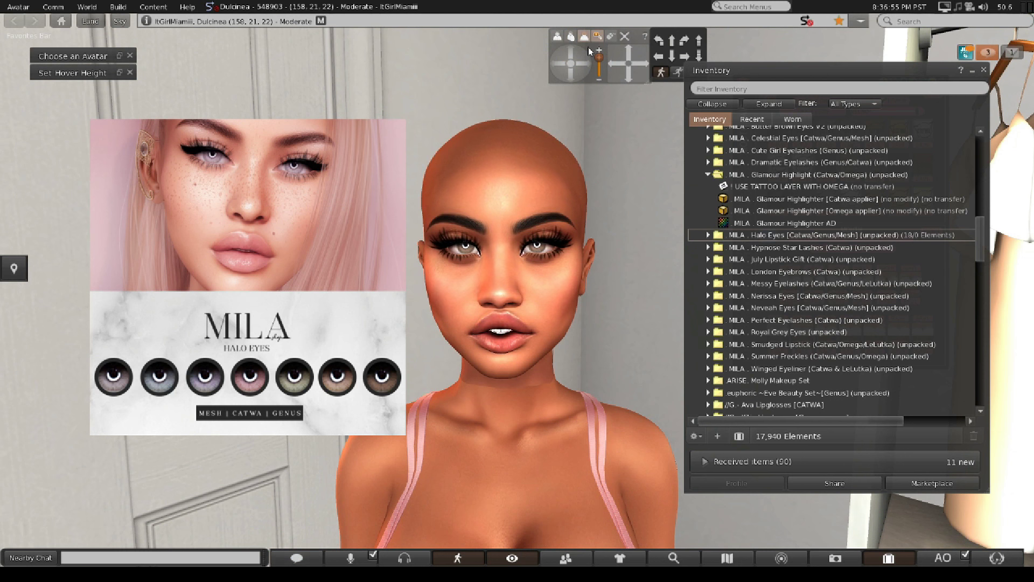
pyautogui.rightClick(339, 191)
pyautogui.click(297, 191)
# - Add the Catwa Applier from the MILA Celestial Eyes folder to the avatar and collapse that folder
pyautogui.scroll(2, 730, 201)
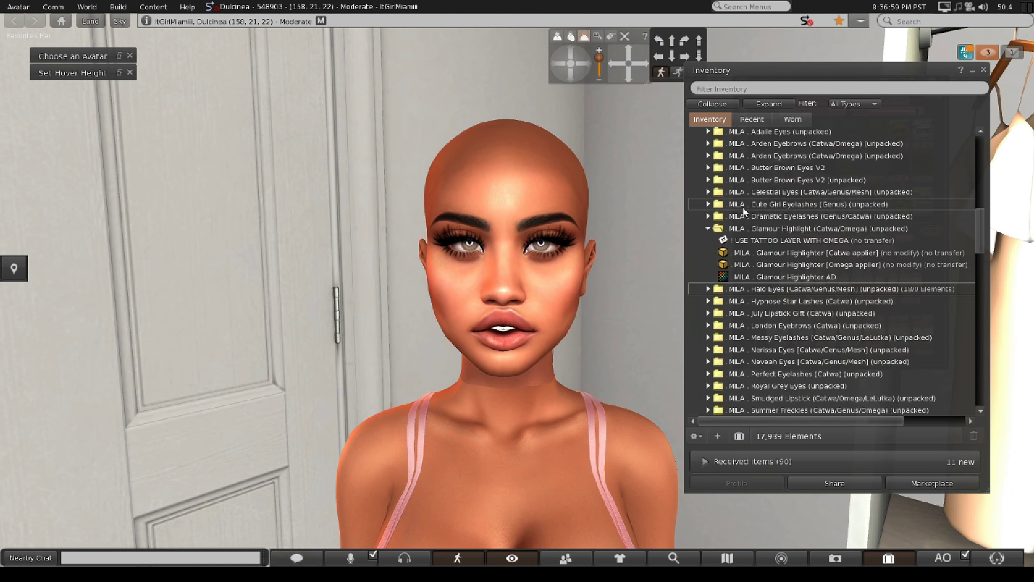
pyautogui.scroll(1, 730, 201)
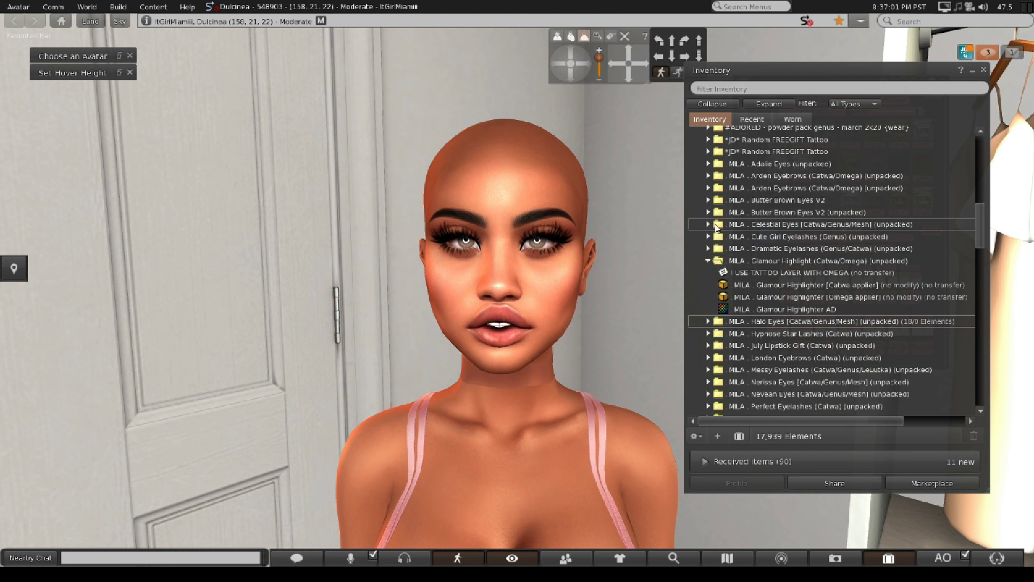
pyautogui.click(709, 224)
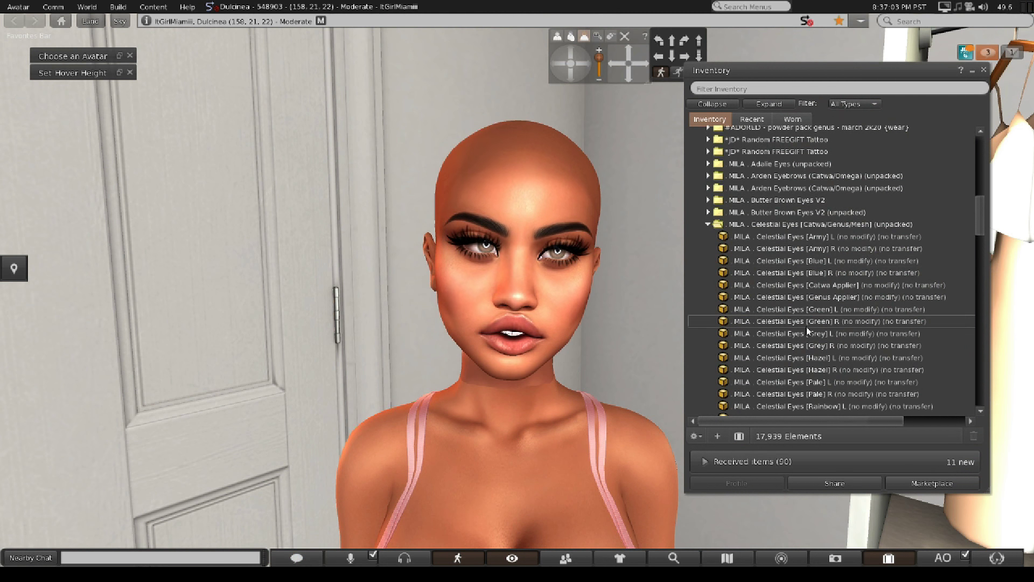
pyautogui.rightClick(794, 289)
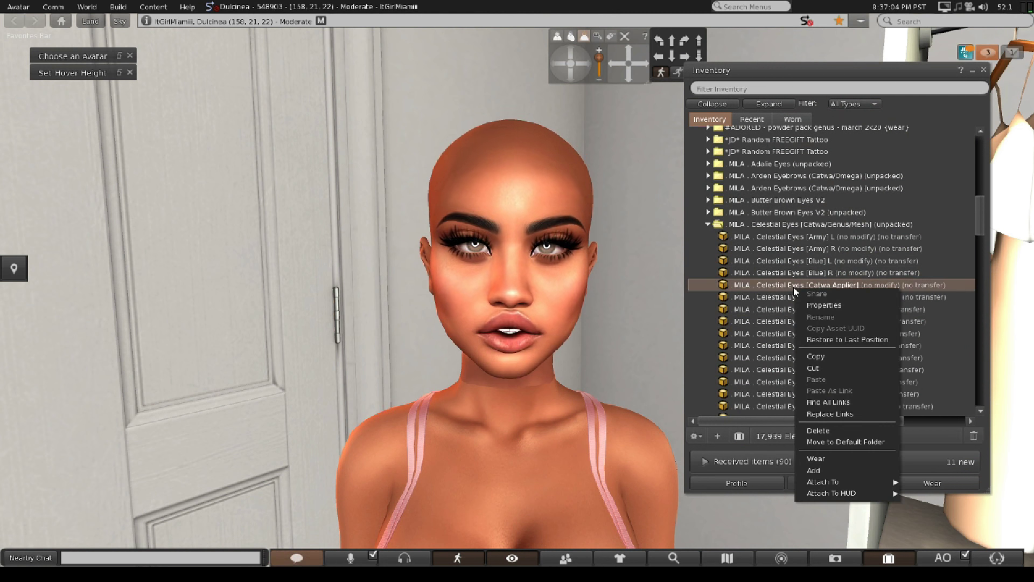
pyautogui.click(813, 470)
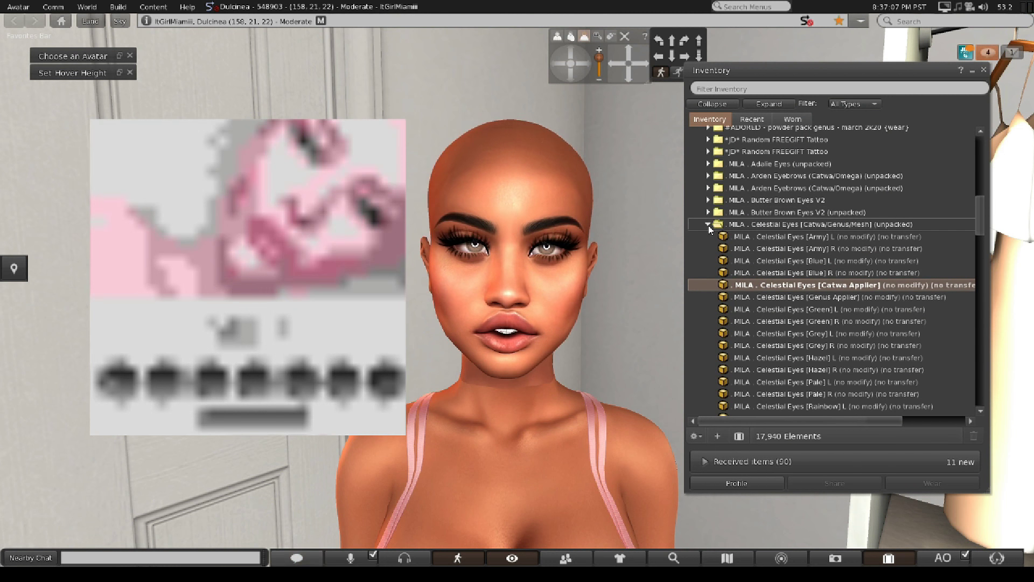
pyautogui.click(709, 224)
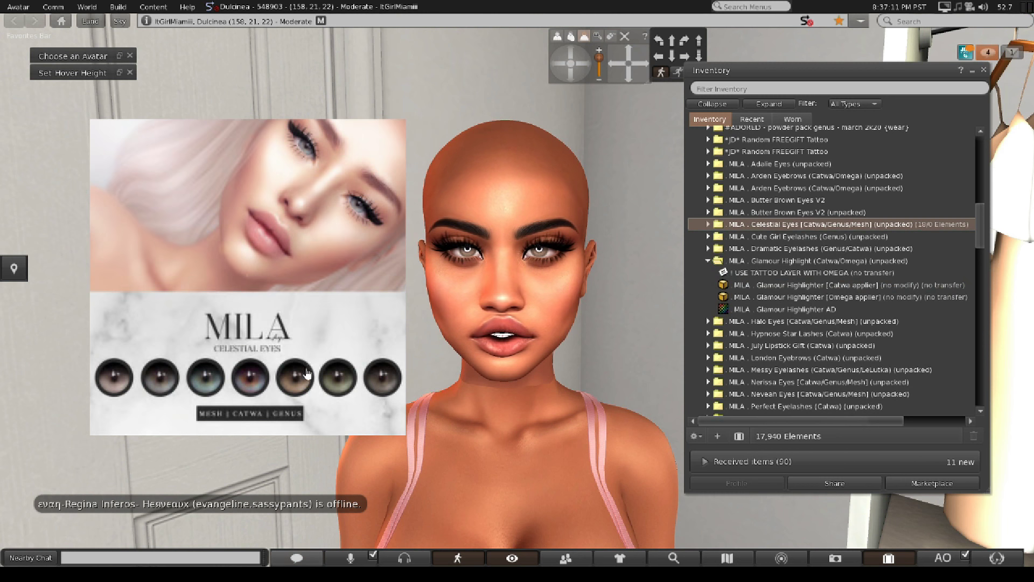
# - Try the sixth eye colour in the MILA Celestial Eyes HUD, settle on the last one, and detach the HUD
pyautogui.click(331, 390)
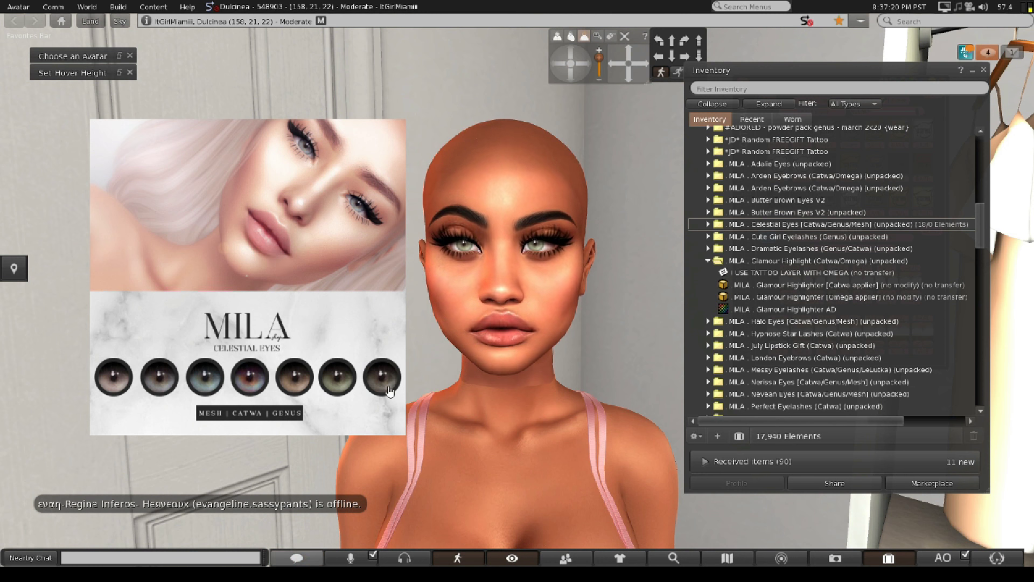
pyautogui.click(379, 381)
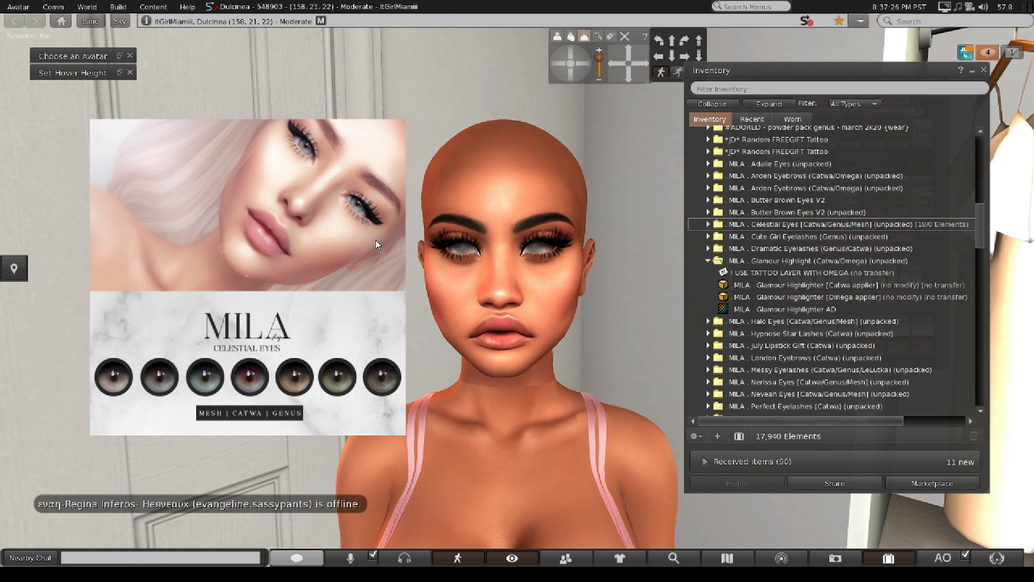
pyautogui.press('Escape')
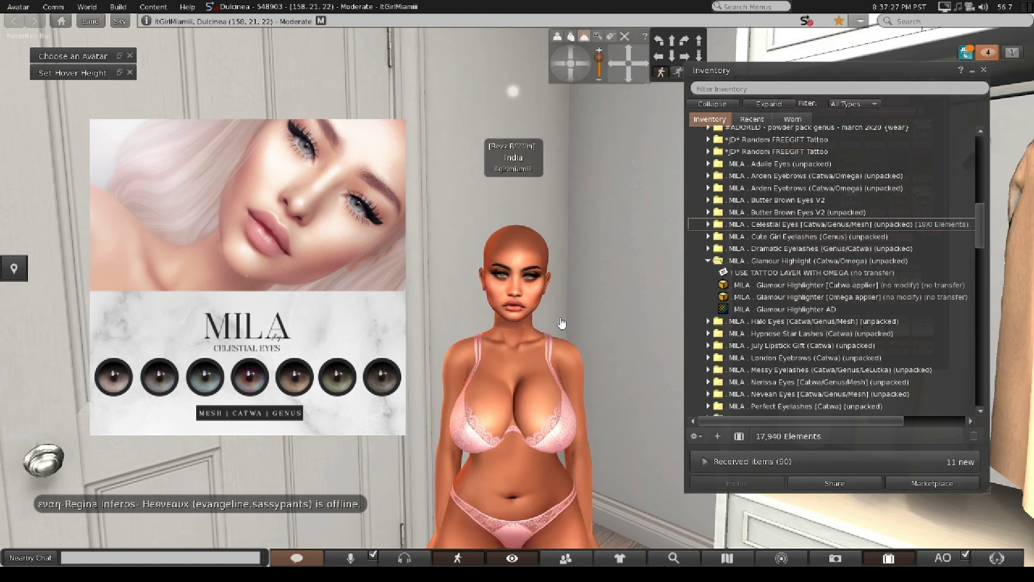
pyautogui.scroll(5, 561, 323)
pyautogui.rightClick(257, 195)
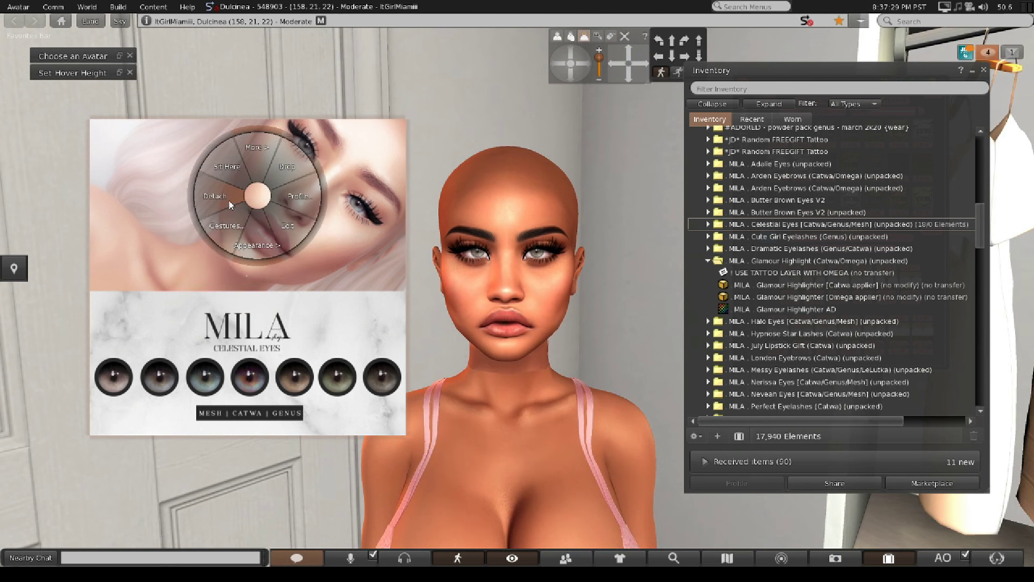
pyautogui.click(228, 200)
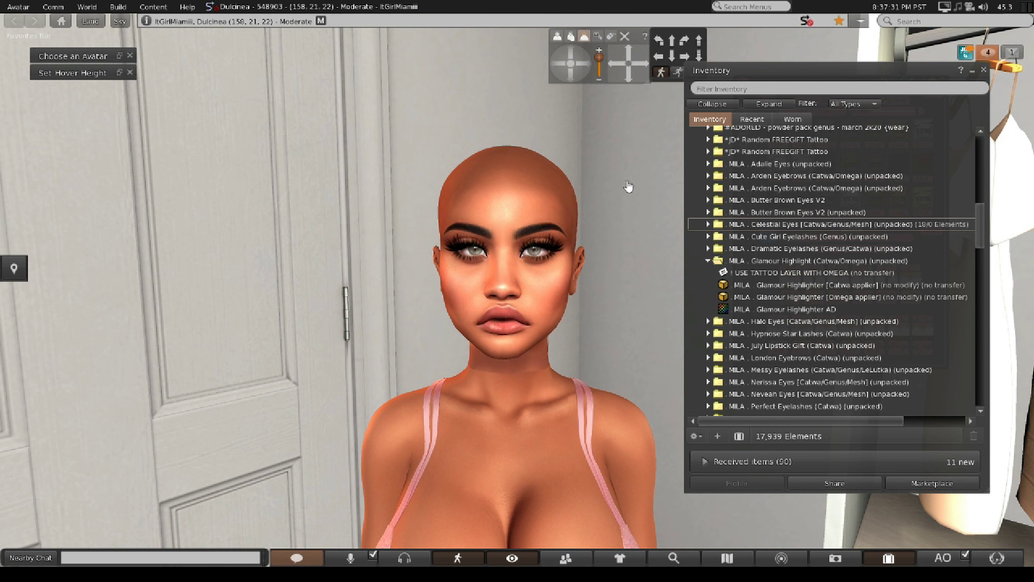
# - Collapse the Glamour Highlight folder and add the MILA Winged Eyeliner [Catwa applier] from its folder to the avatar
pyautogui.click(709, 260)
pyautogui.scroll(2, 746, 283)
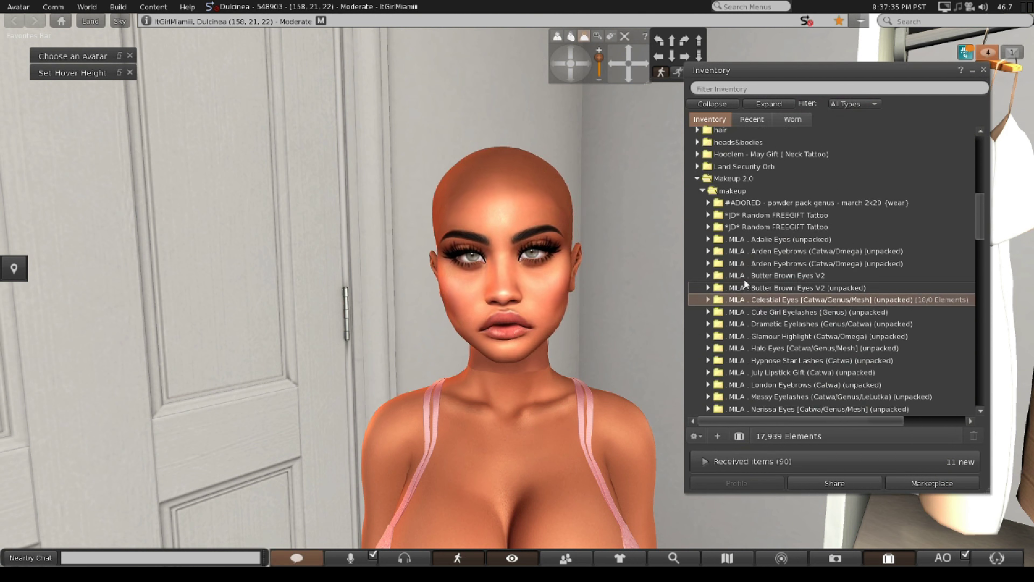
pyautogui.scroll(-2, 739, 328)
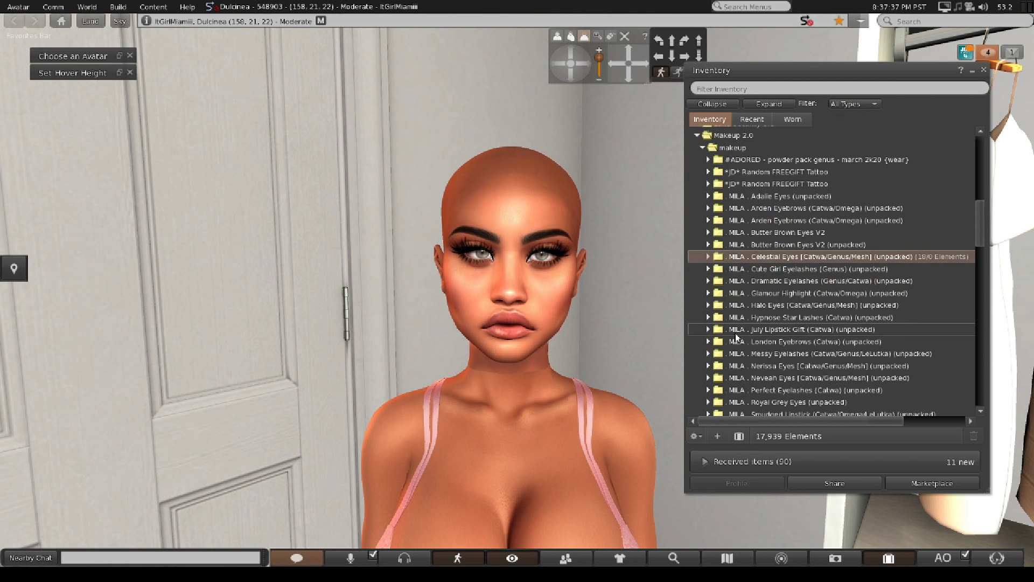
pyautogui.scroll(-2, 731, 256)
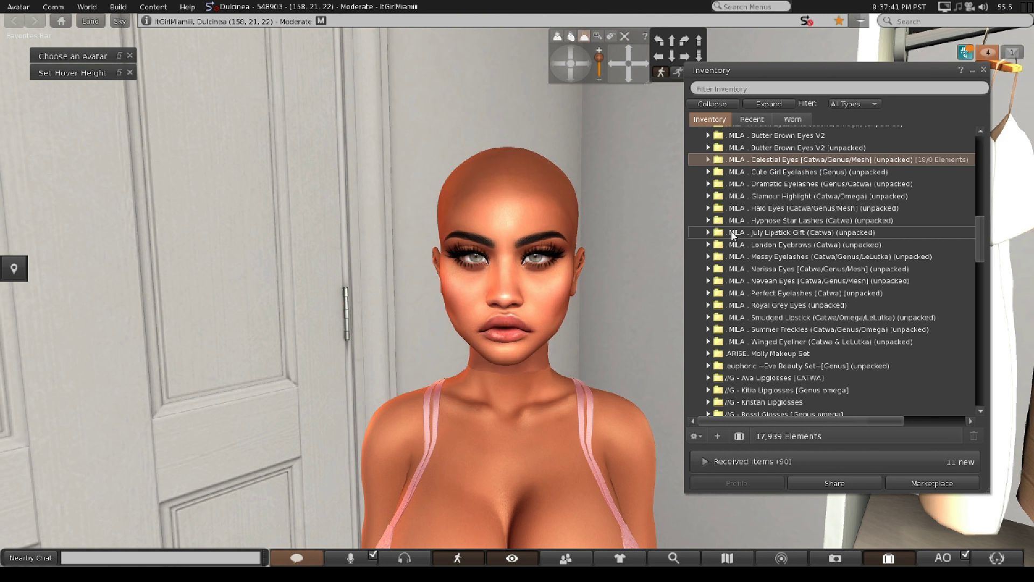
pyautogui.scroll(-1, 730, 328)
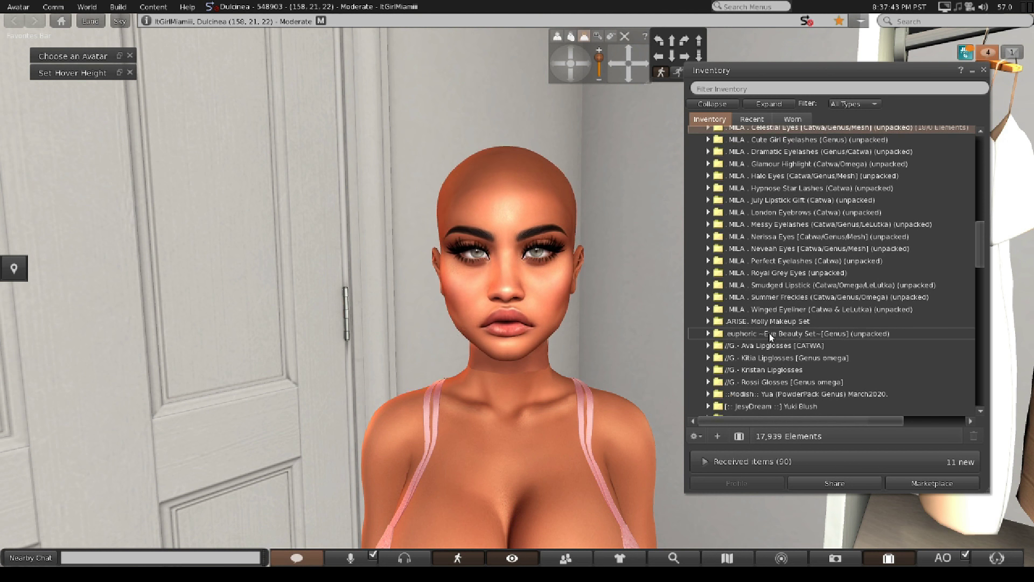
pyautogui.click(709, 309)
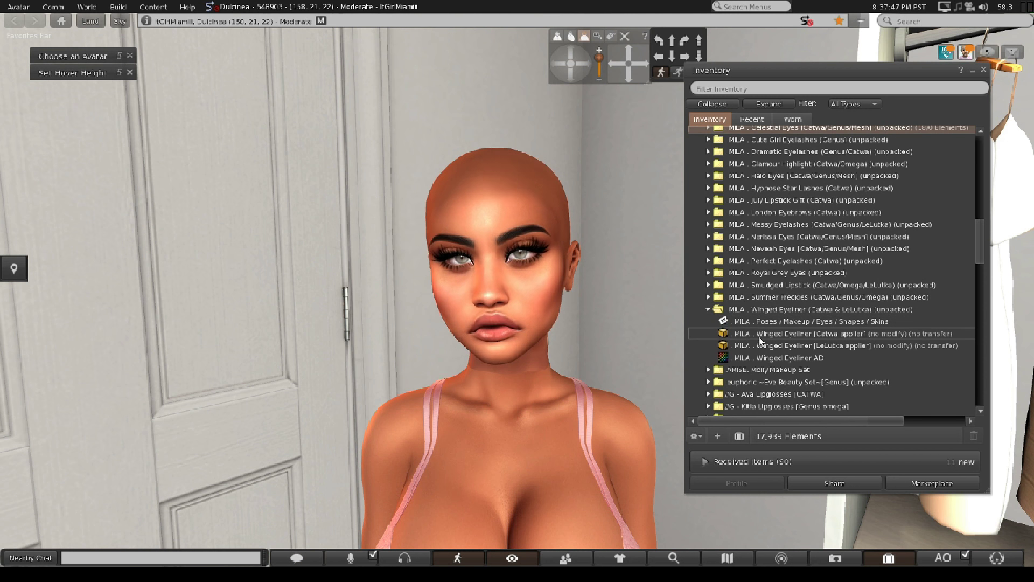
pyautogui.rightClick(790, 338)
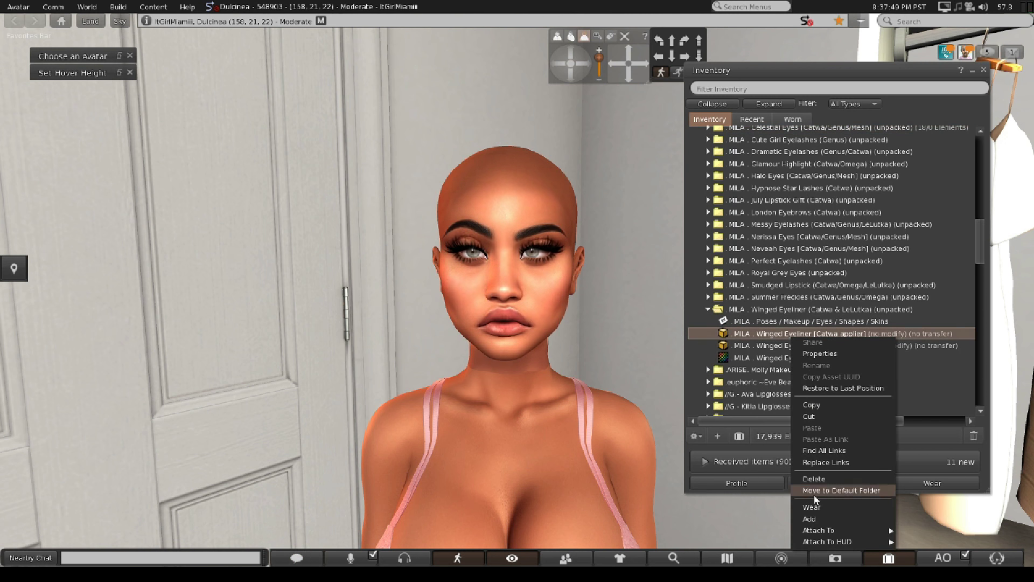
pyautogui.click(813, 521)
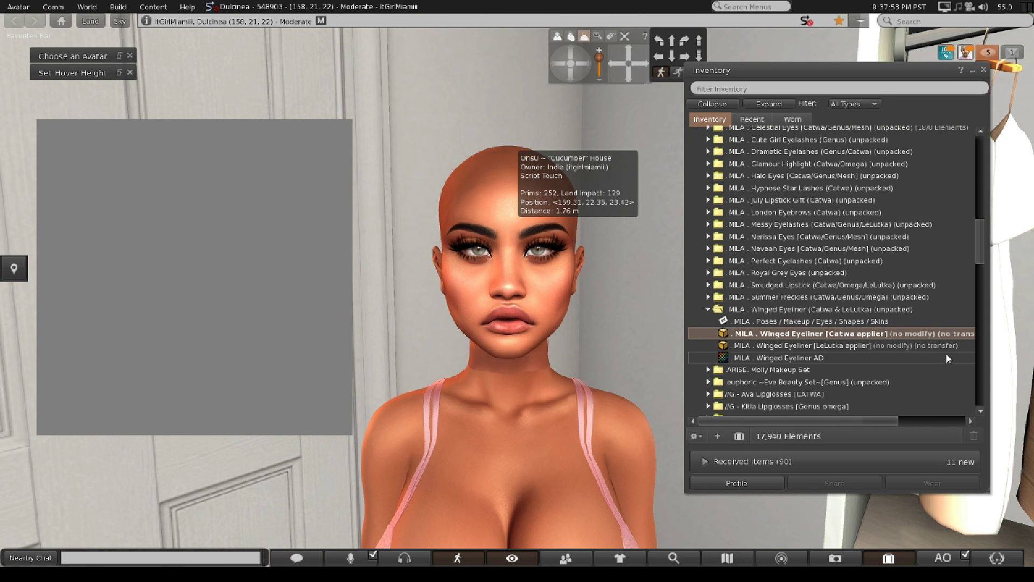
# - Look through the inventory's makeup folders for Catwa products, checking the contents of TRES BEAU MAKEUP THE CITRINE LIPS COLLECTION #5
pyautogui.scroll(-2, 861, 345)
pyautogui.scroll(-4, 733, 302)
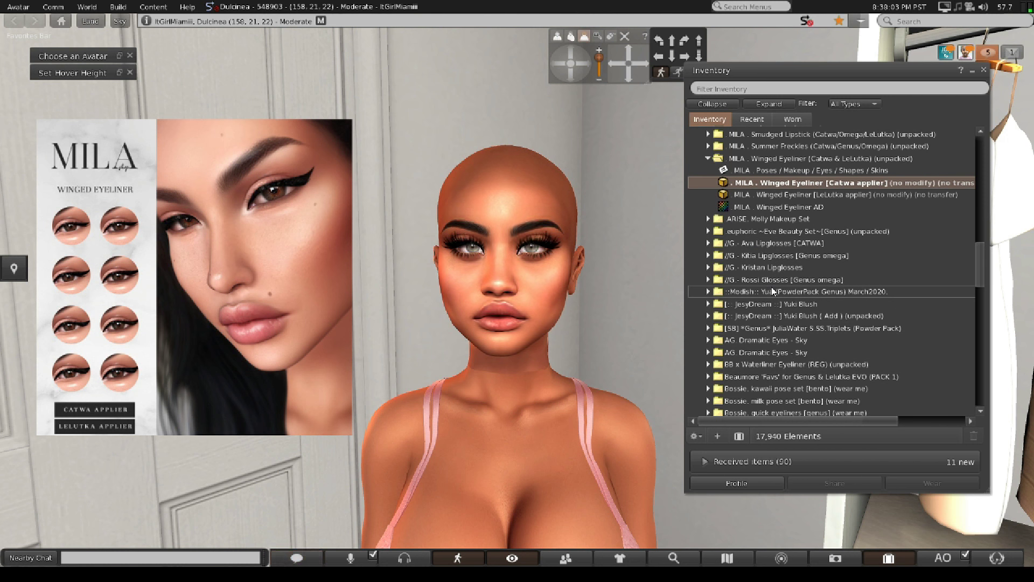
pyautogui.scroll(-2, 773, 291)
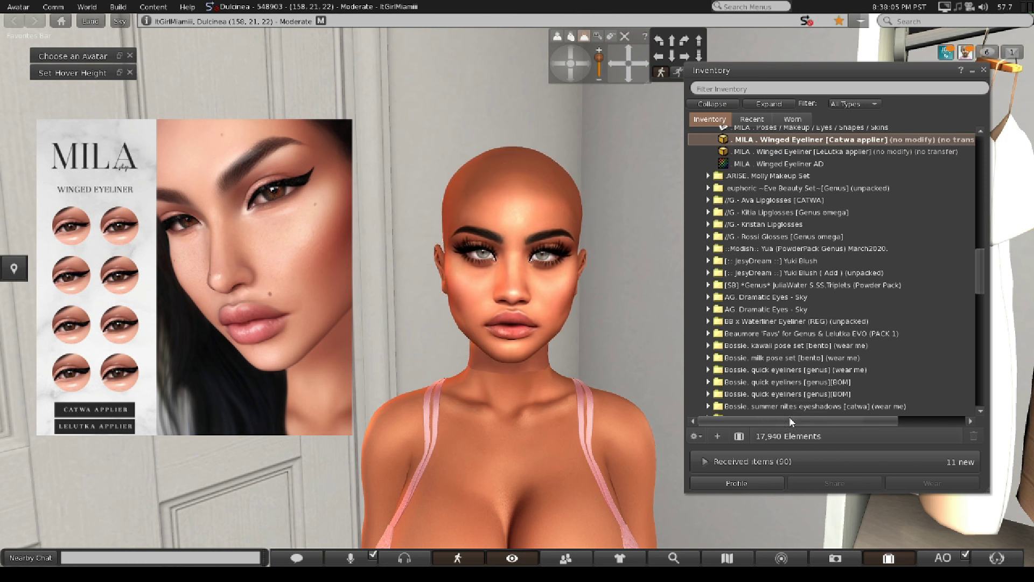
pyautogui.scroll(-3, 774, 380)
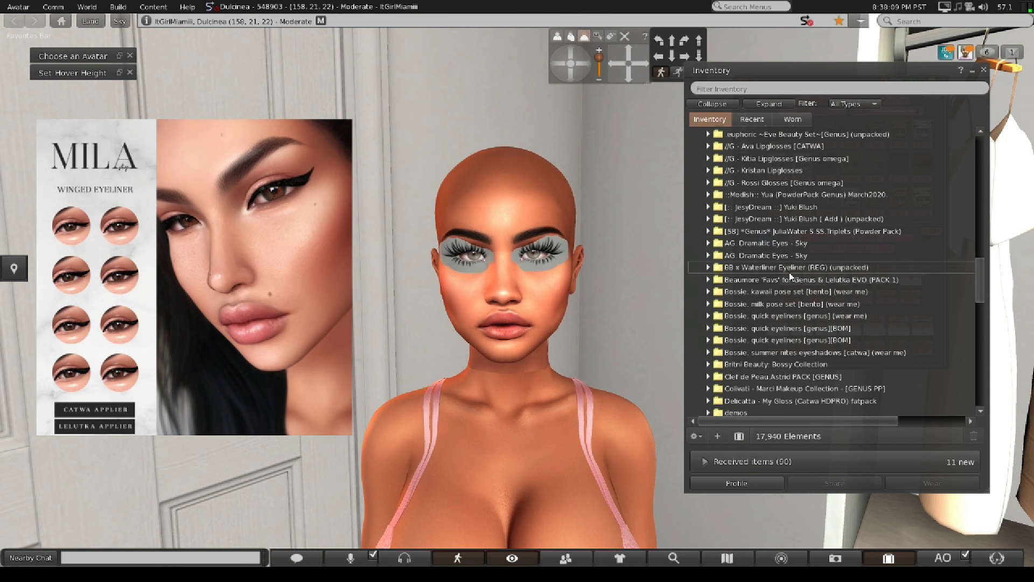
pyautogui.scroll(-7, 781, 280)
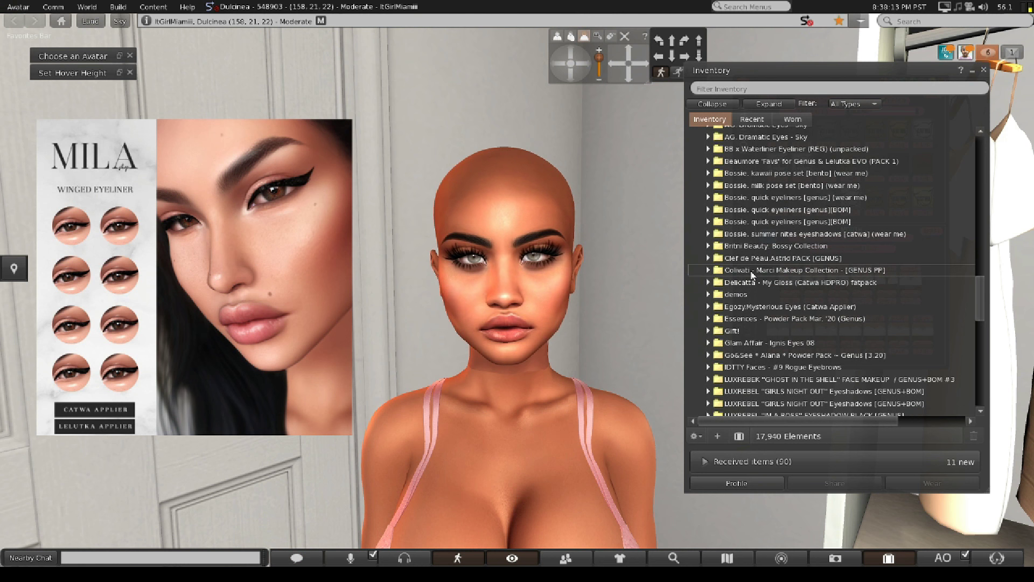
pyautogui.scroll(-5, 754, 272)
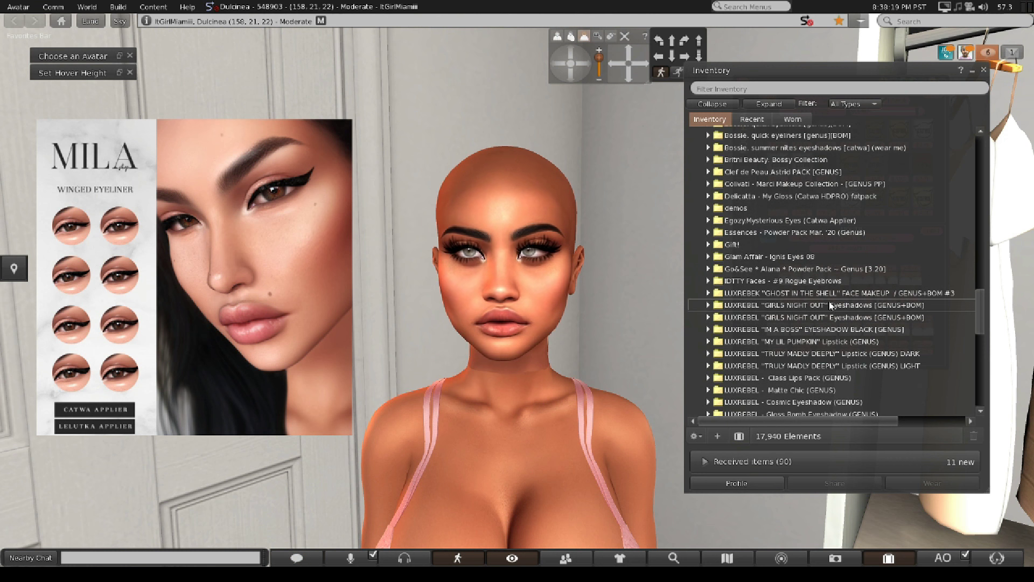
pyautogui.scroll(-5, 831, 306)
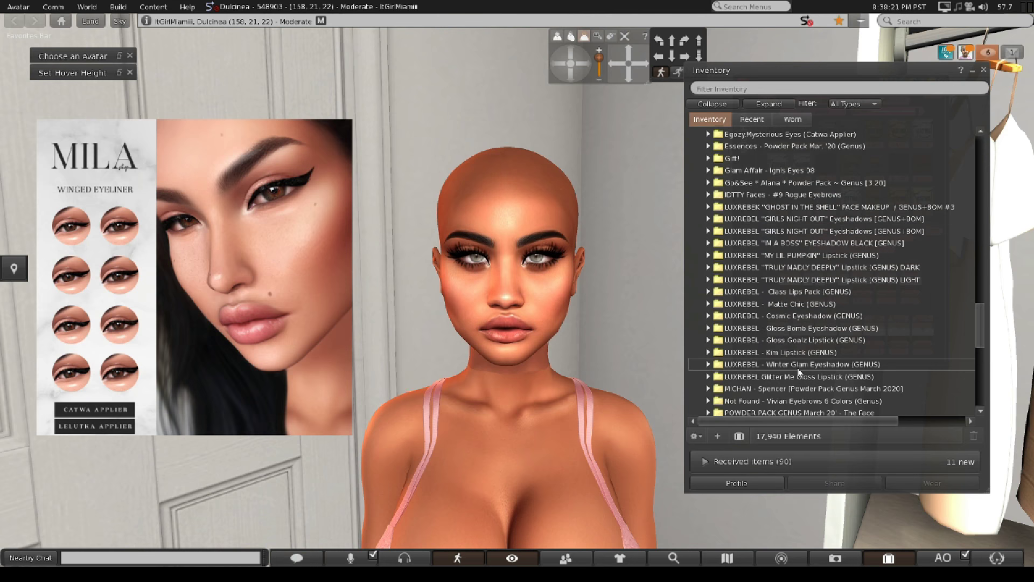
pyautogui.scroll(-4, 797, 371)
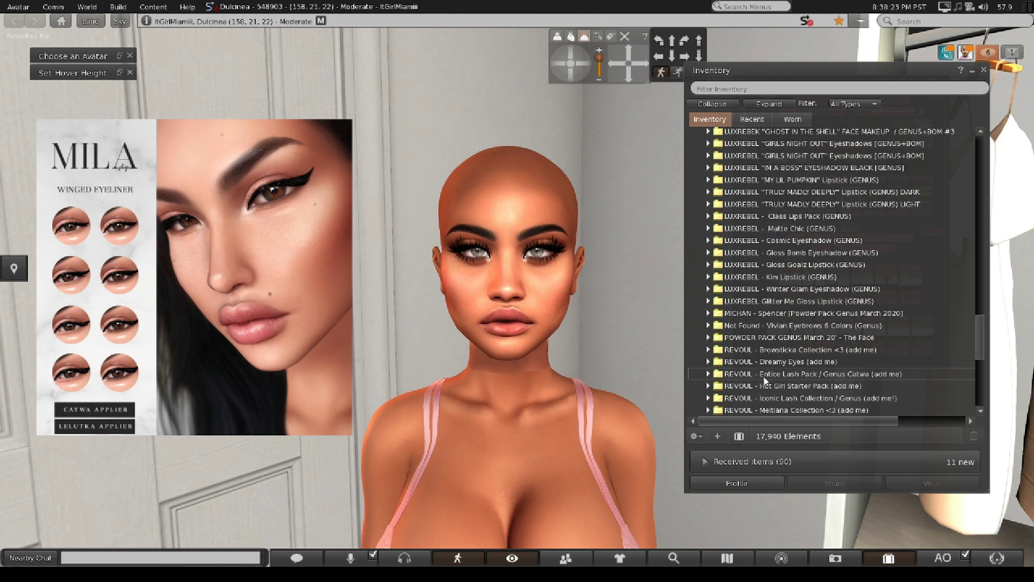
pyautogui.scroll(-2, 826, 386)
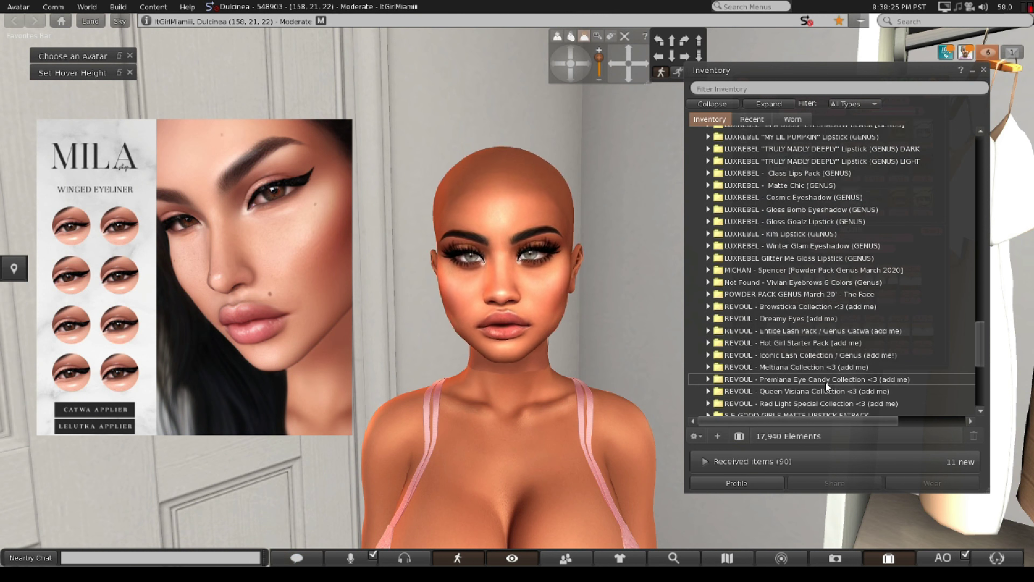
pyautogui.scroll(-4, 823, 366)
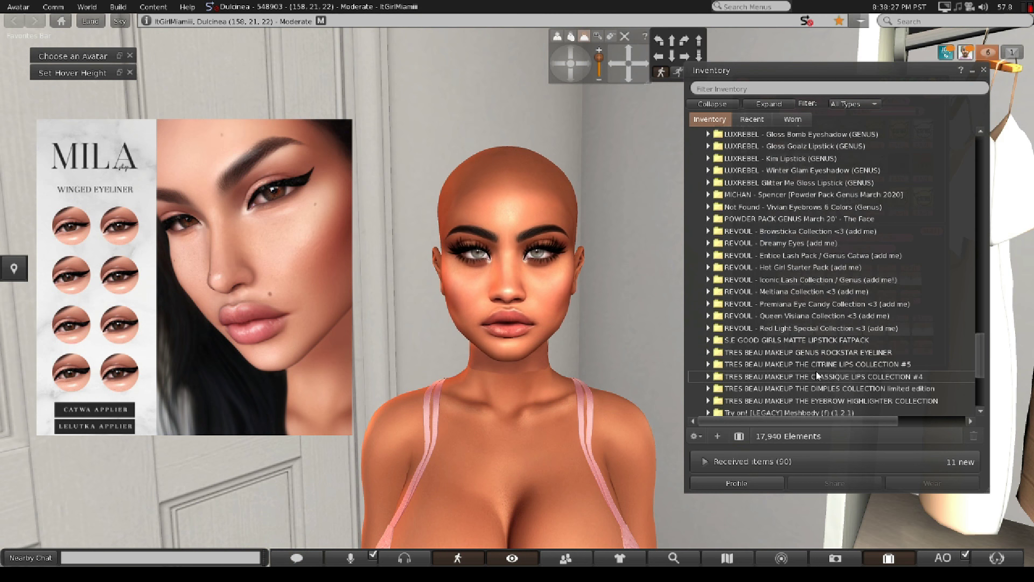
pyautogui.scroll(-1, 816, 370)
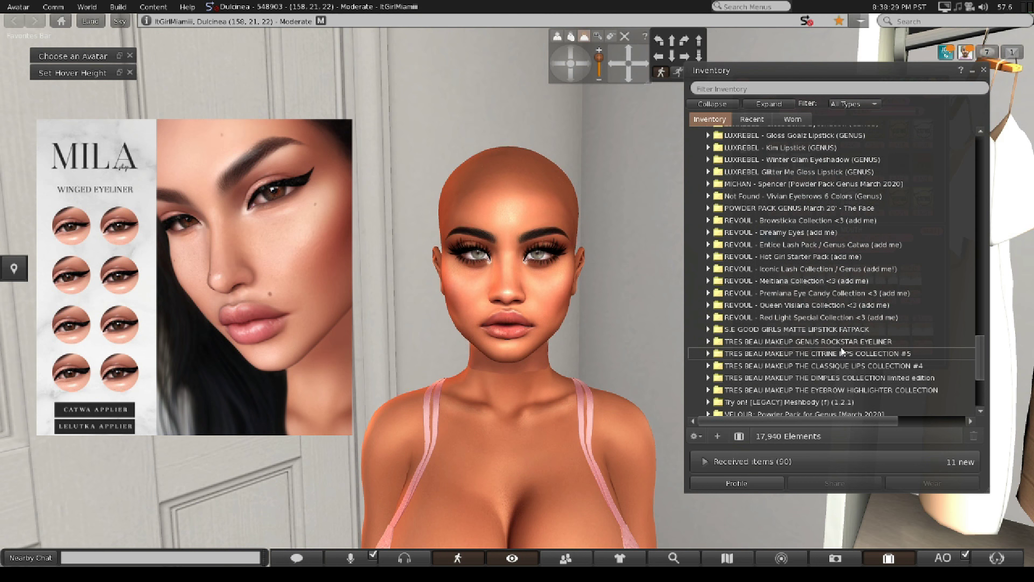
pyautogui.click(708, 355)
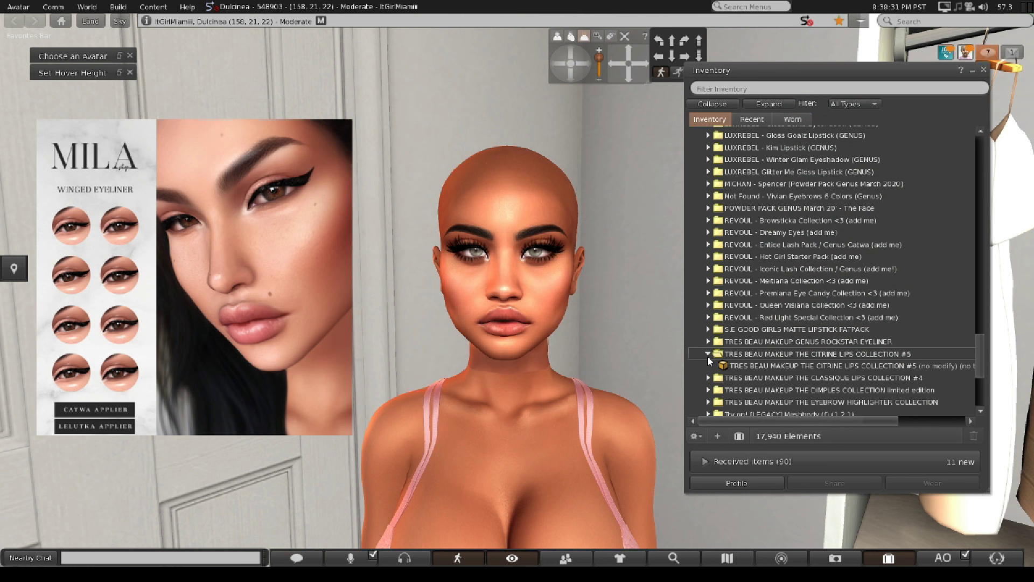
pyautogui.click(736, 366)
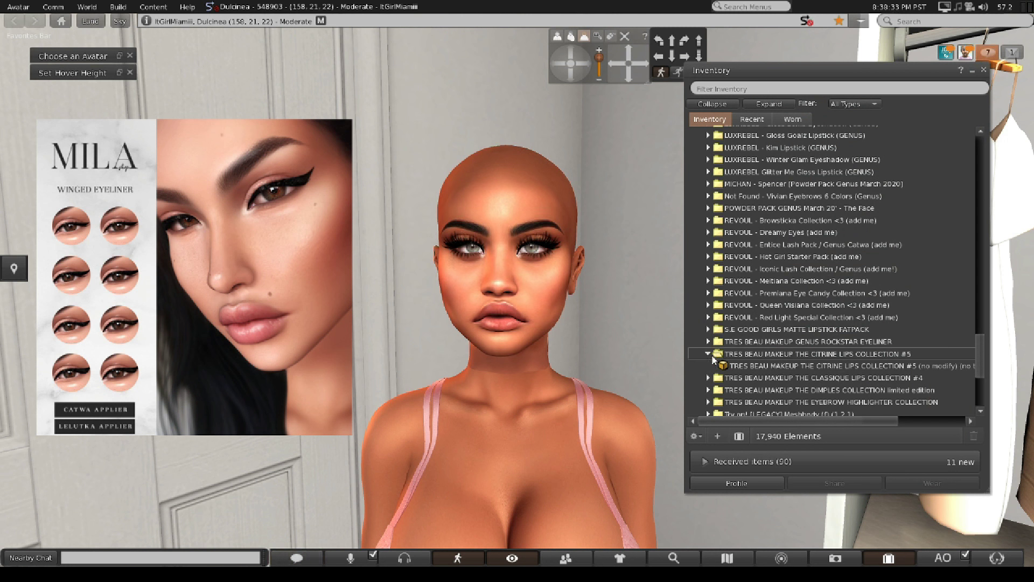
pyautogui.click(708, 354)
pyautogui.scroll(-5, 765, 367)
pyautogui.click(767, 362)
pyautogui.scroll(15, 766, 366)
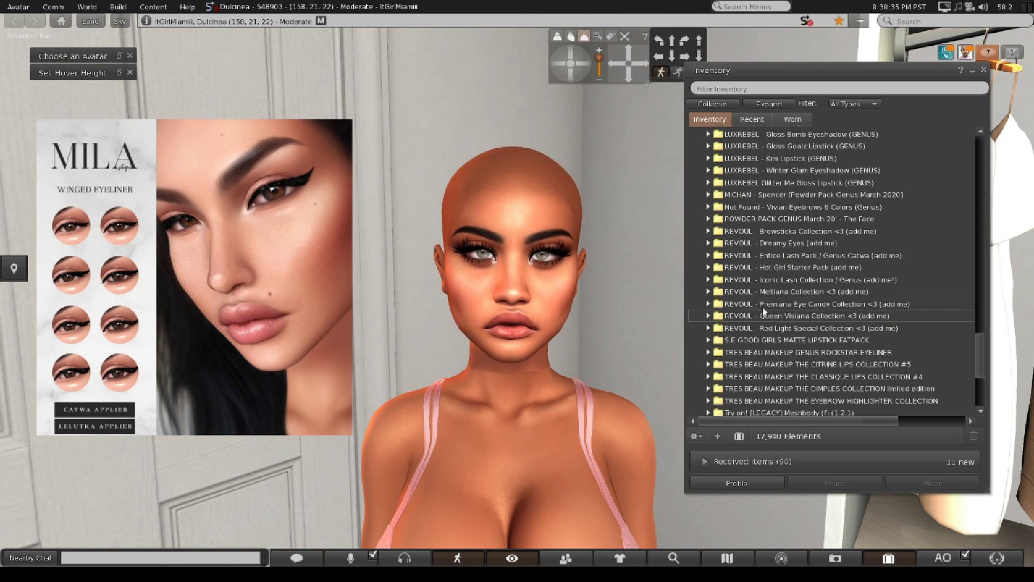
# - Detach the Winged Eyeliner HUD, add the MILA Glamour Highlighter [Catwa applier] from its folder, and collapse that folder
pyautogui.scroll(3, 780, 251)
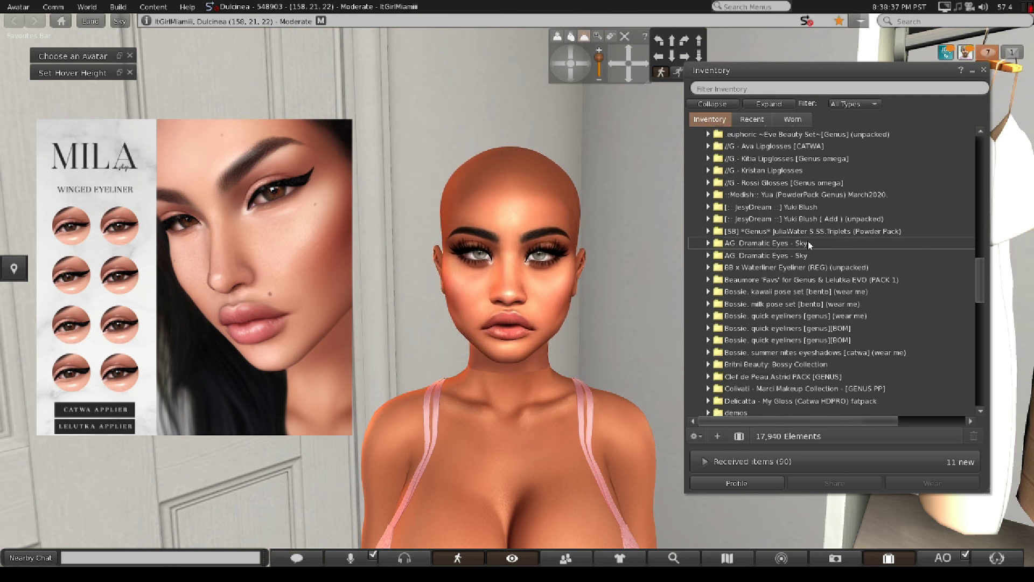
pyautogui.scroll(2, 756, 297)
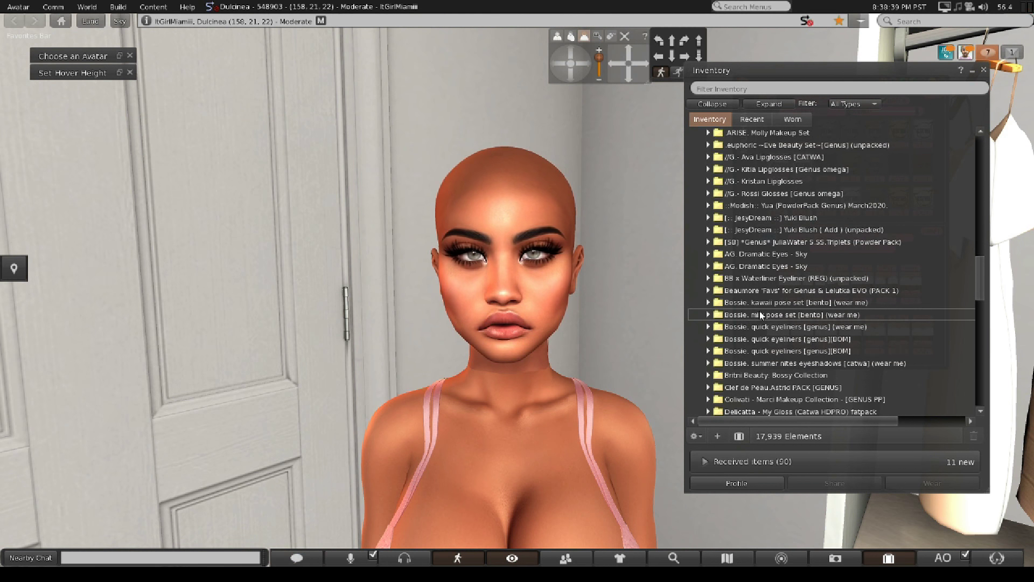
pyautogui.scroll(6, 745, 289)
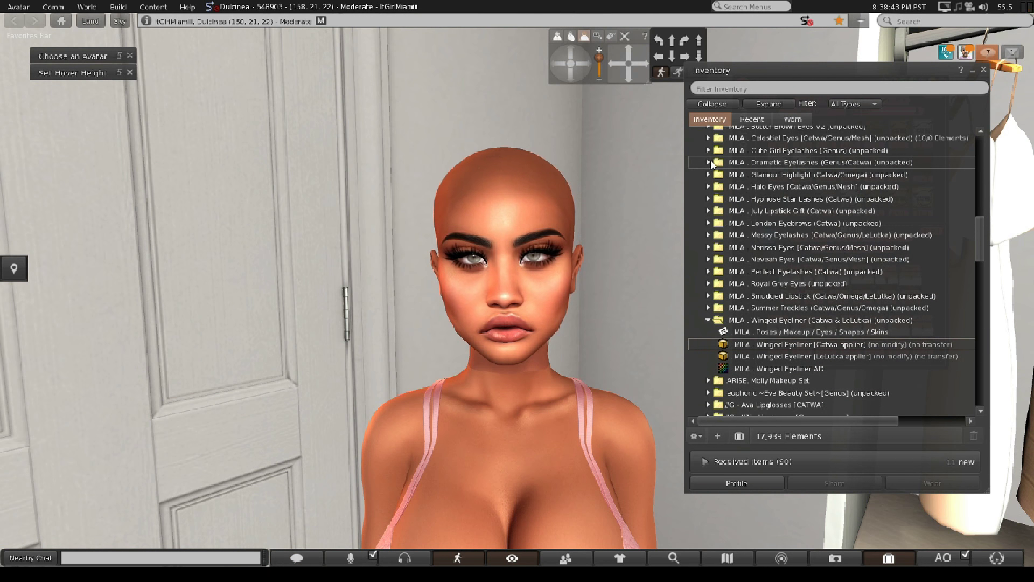
pyautogui.click(709, 175)
pyautogui.rightClick(781, 198)
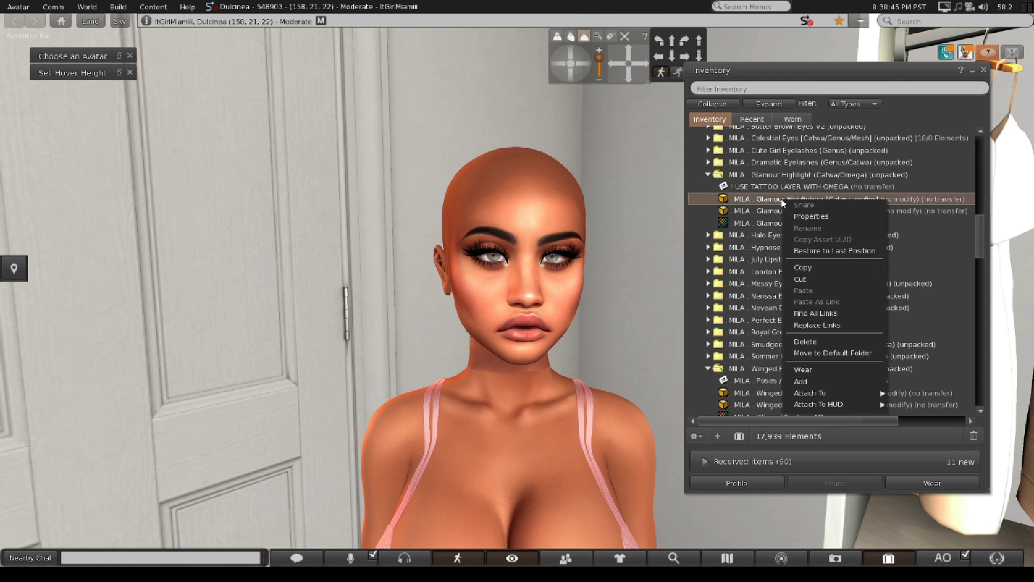
pyautogui.click(807, 383)
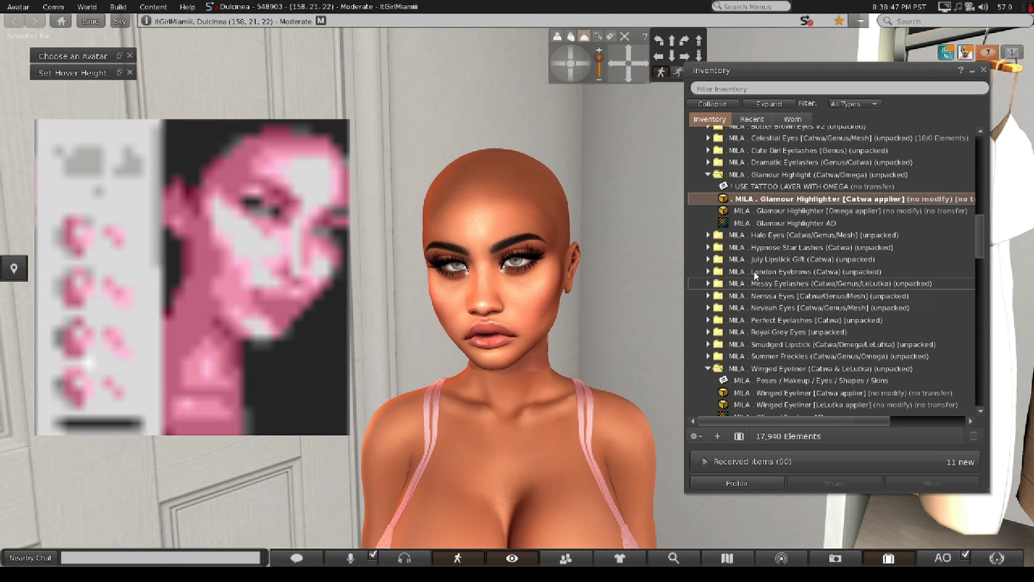
pyautogui.click(707, 174)
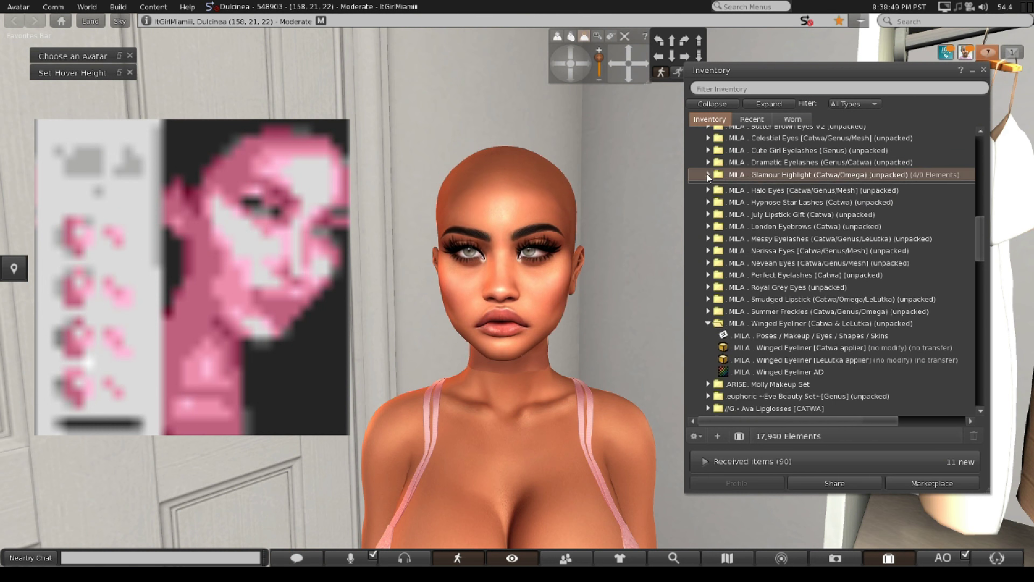
# - Apply the first shade in the second row of the MILA Glamour Highlighter HUD and check the face
pyautogui.click(708, 163)
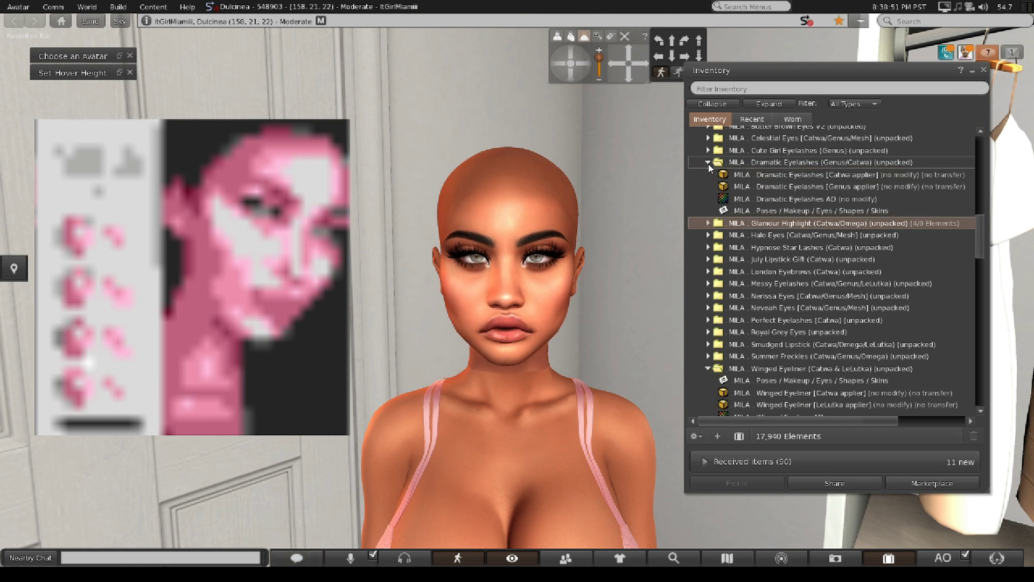
pyautogui.click(708, 163)
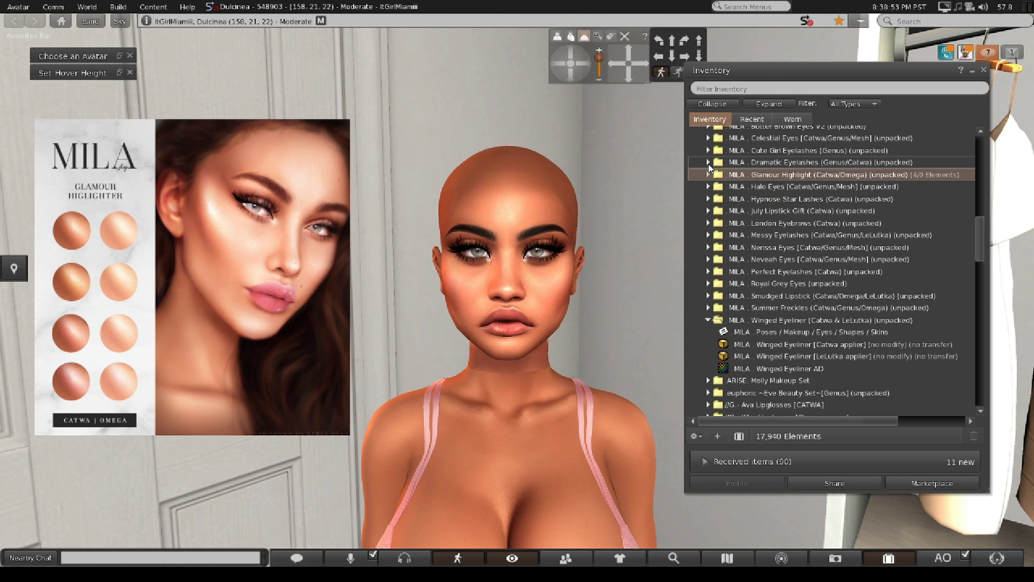
pyautogui.click(75, 284)
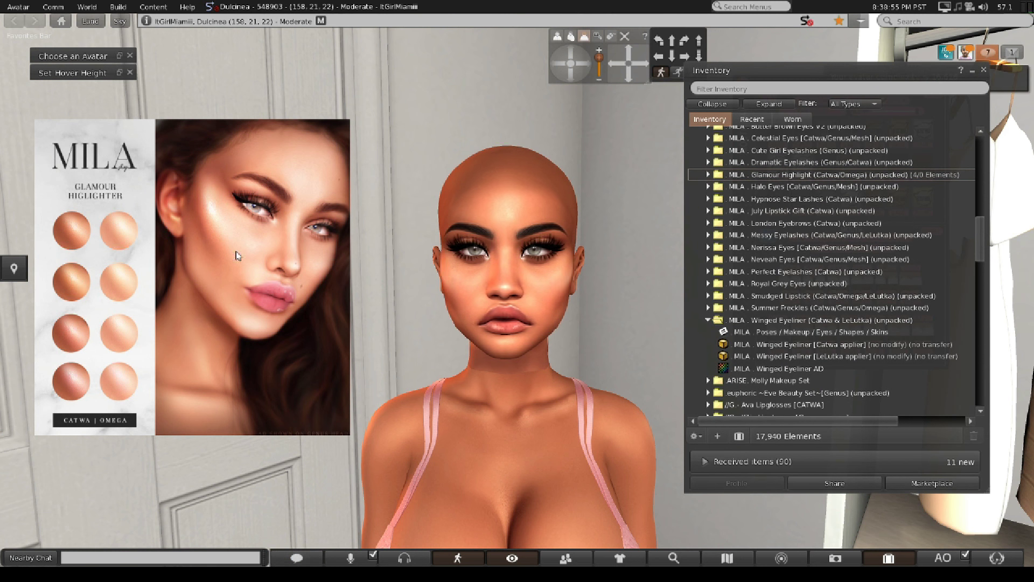
pyautogui.moveTo(560, 70)
pyautogui.mouseDown()
pyautogui.moveTo(577, 72)
pyautogui.moveTo(564, 62)
pyautogui.mouseUp()
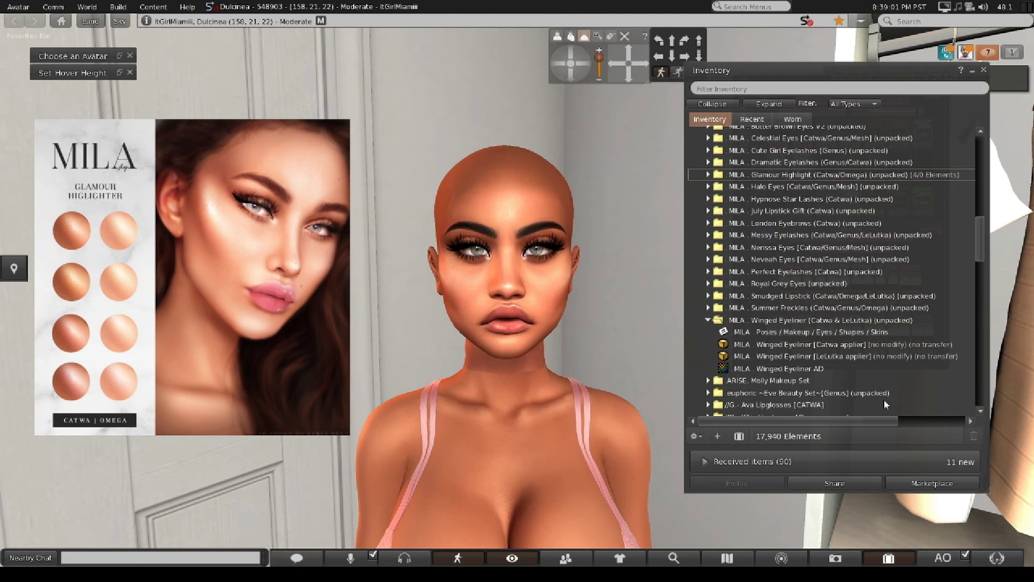
# - Check the contents of the MILA Summer Freckles folder, and collapse it together with the Winged Eyeliner folder
pyautogui.click(708, 308)
pyautogui.click(709, 310)
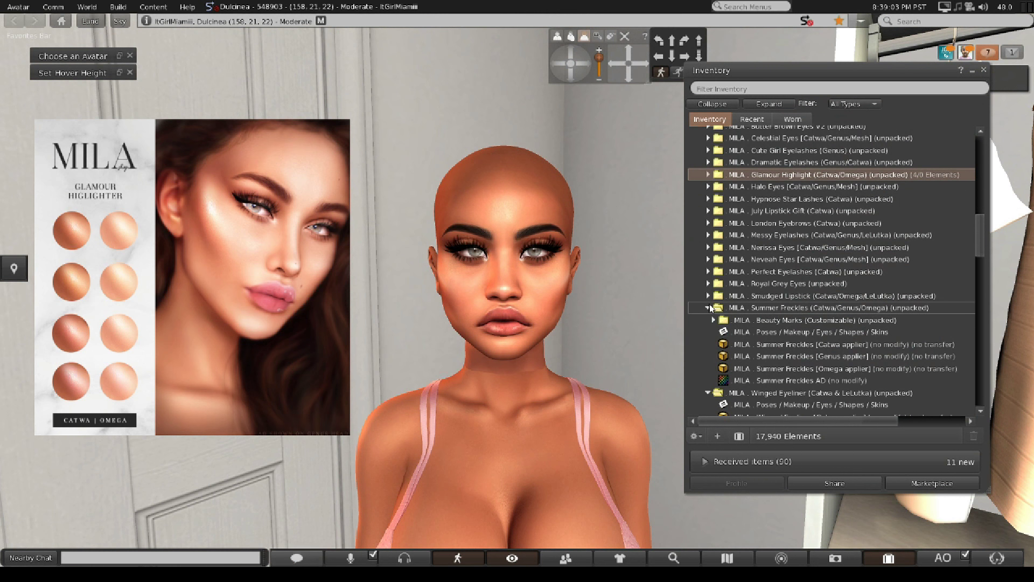
pyautogui.click(710, 320)
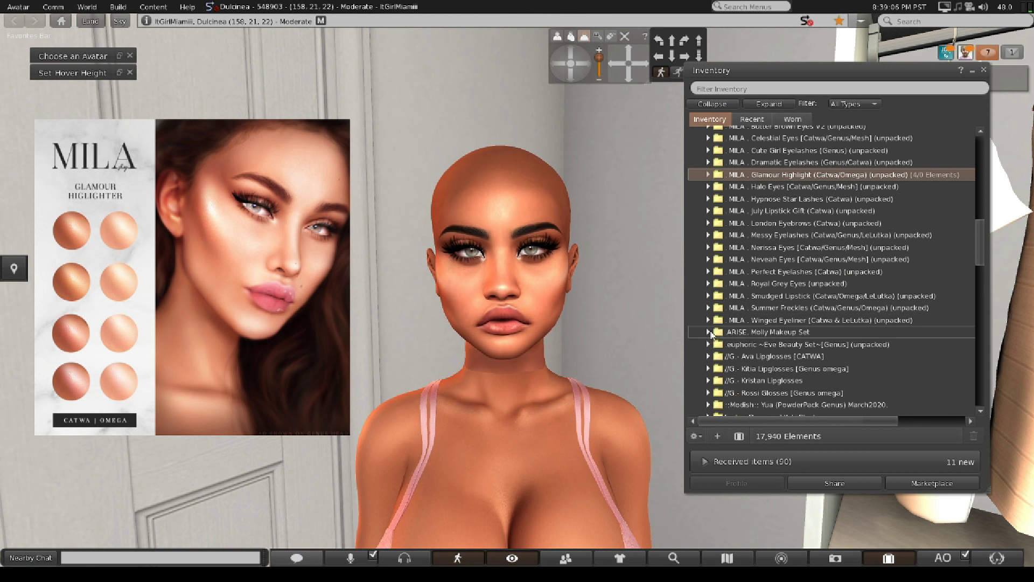
# - Wear the Kristan Lipglosses [Catwa Hud] from its folder, and uncover its HUD by moving the inventory aside and minimizing the Catwa HUD
pyautogui.scroll(-5, 755, 331)
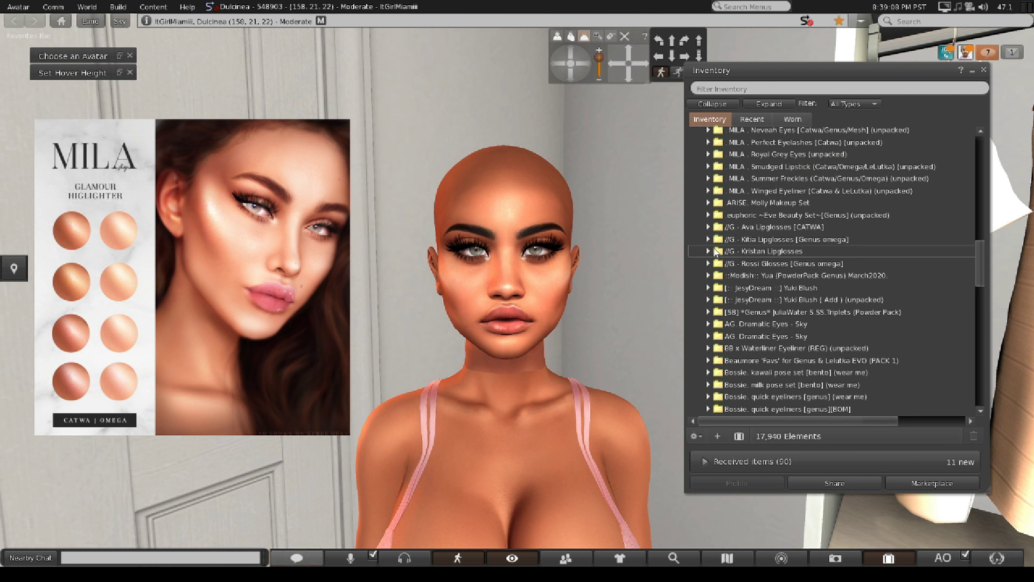
pyautogui.doubleClick(783, 252)
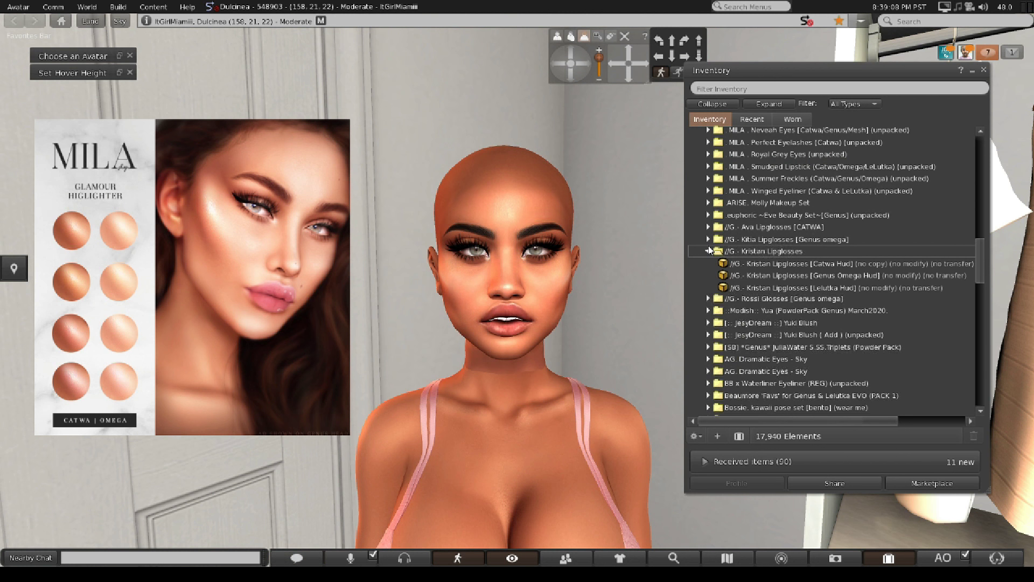
pyautogui.rightClick(787, 264)
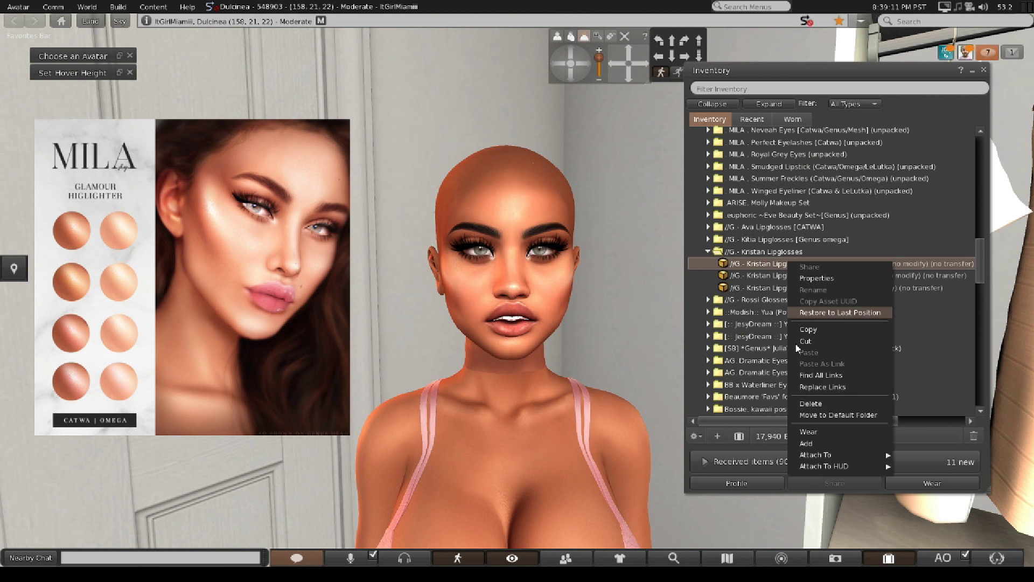
pyautogui.click(806, 432)
pyautogui.moveTo(755, 80); pyautogui.dragTo(152, 452)
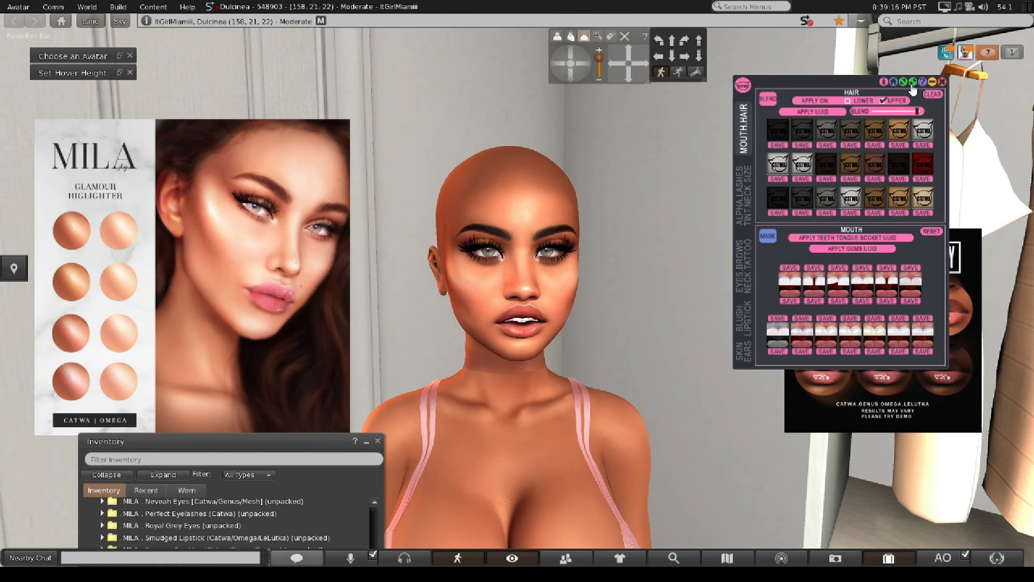
pyautogui.click(932, 82)
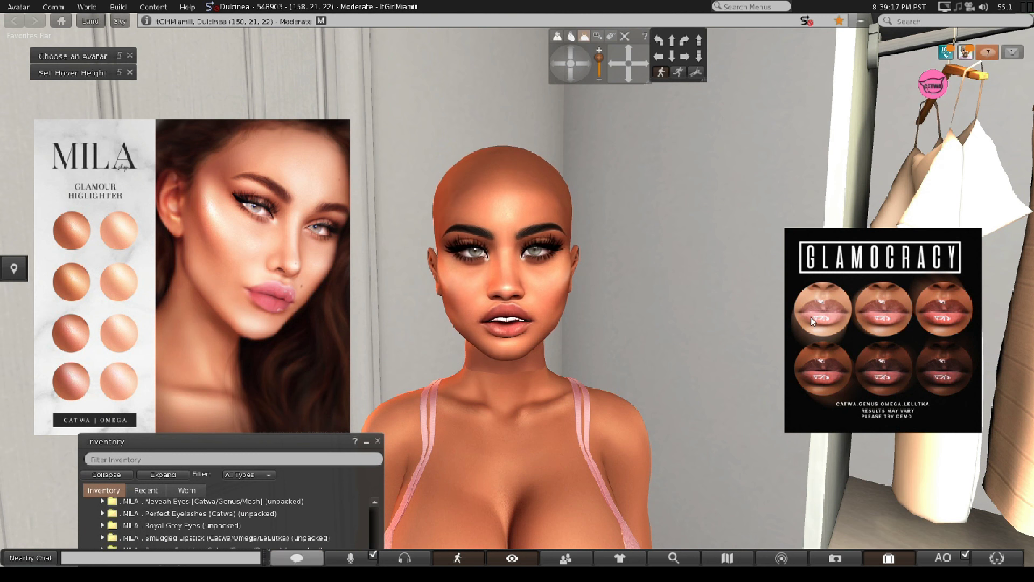
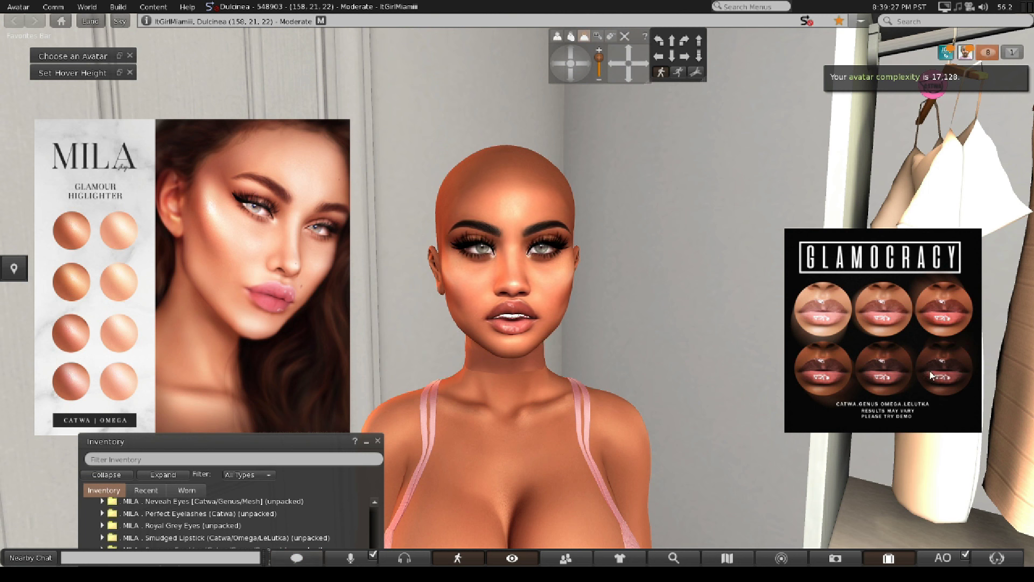
# - Detach the MILA Glamour Highlighter HUD and apply the second gloss in the first row of the Glamocracy lip gloss HUD
pyautogui.rightClick(173, 183)
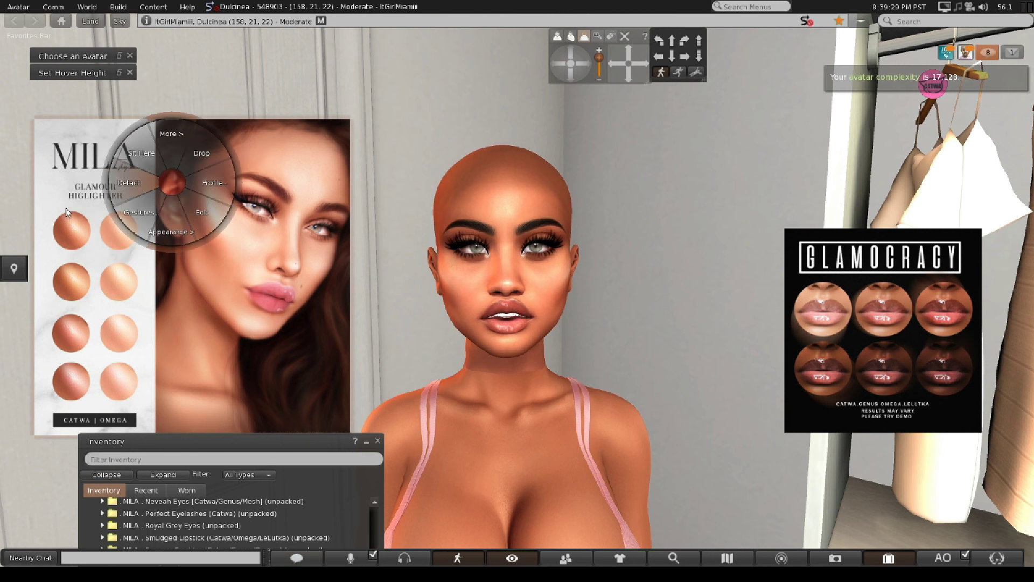
pyautogui.click(128, 186)
pyautogui.moveTo(224, 441); pyautogui.dragTo(211, 59)
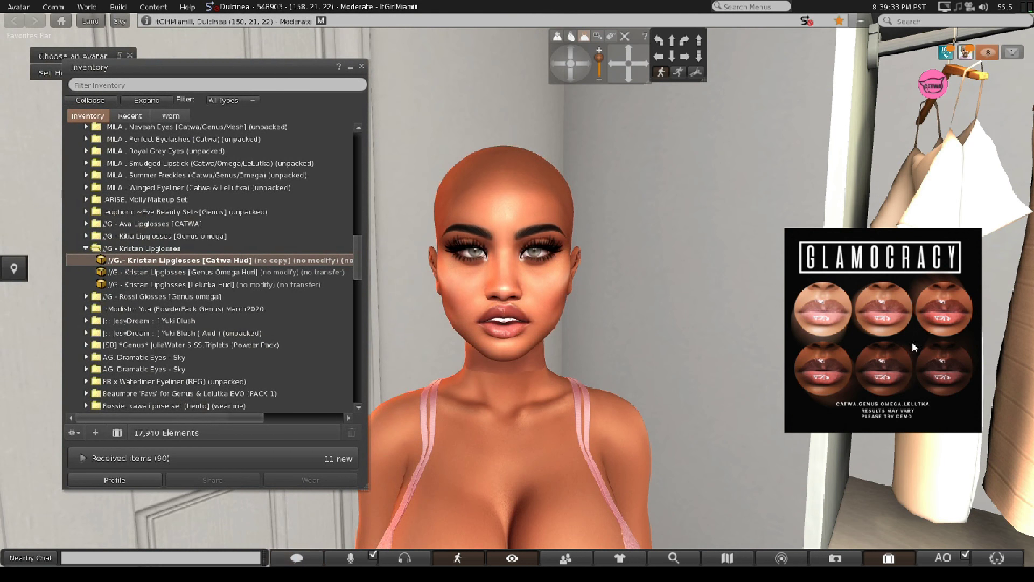
pyautogui.click(881, 322)
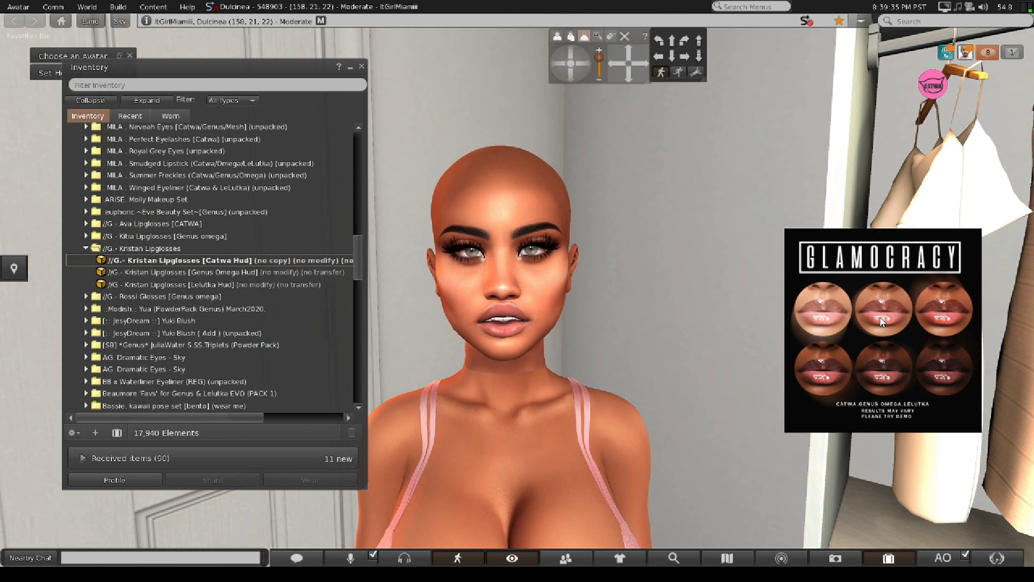
pyautogui.moveTo(264, 73); pyautogui.dragTo(811, 84)
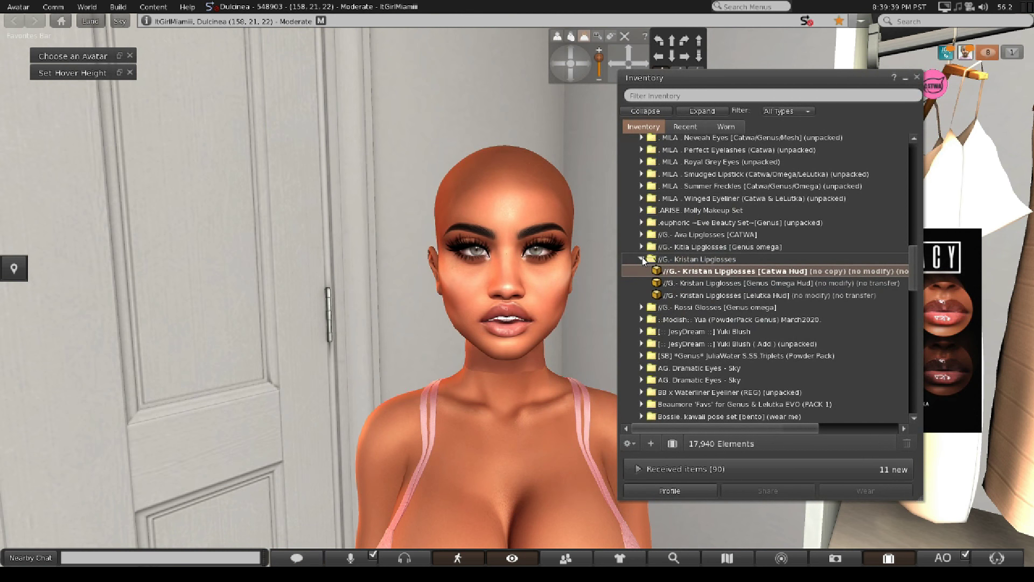
# - Collapse the Kristan Lipglosses folder and look through the makeup folders listed below it
pyautogui.click(642, 261)
pyautogui.scroll(-4, 732, 297)
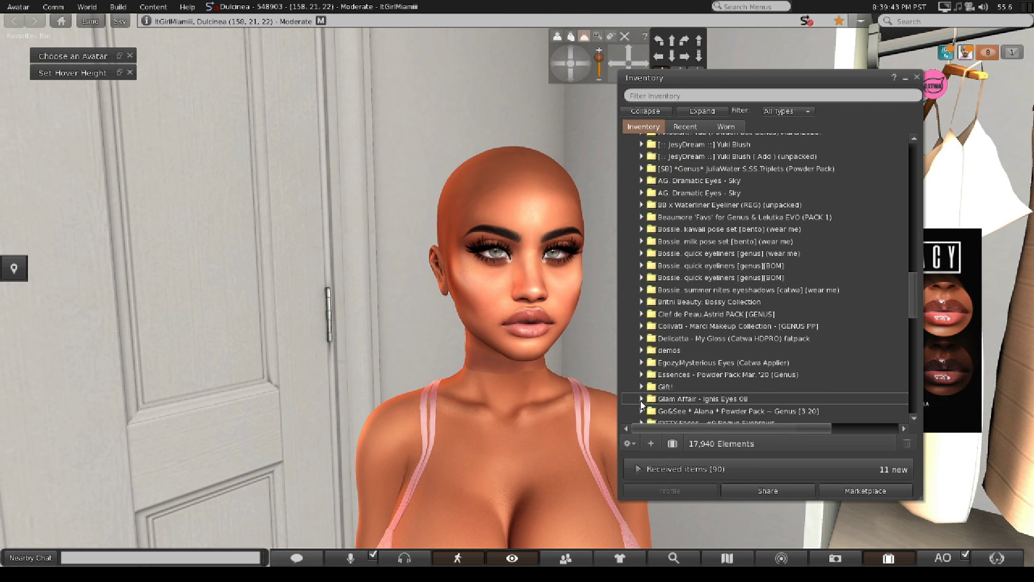
pyautogui.scroll(-3, 642, 404)
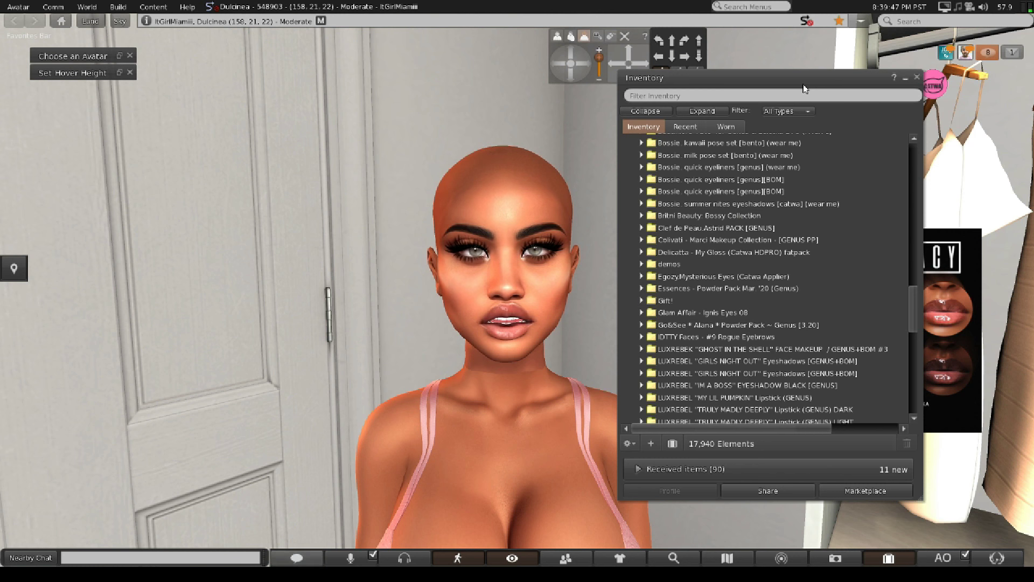
# - Restore the minimized Catwa HUD, moving the inventory out of its way and back again
pyautogui.moveTo(804, 88); pyautogui.dragTo(813, 318)
pyautogui.click(935, 89)
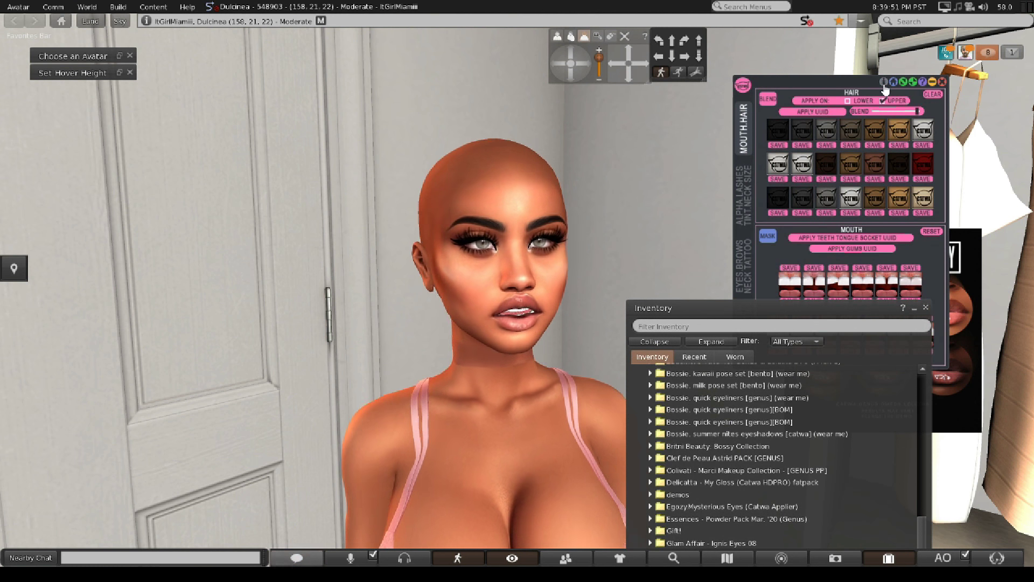
pyautogui.moveTo(782, 313); pyautogui.dragTo(813, 35)
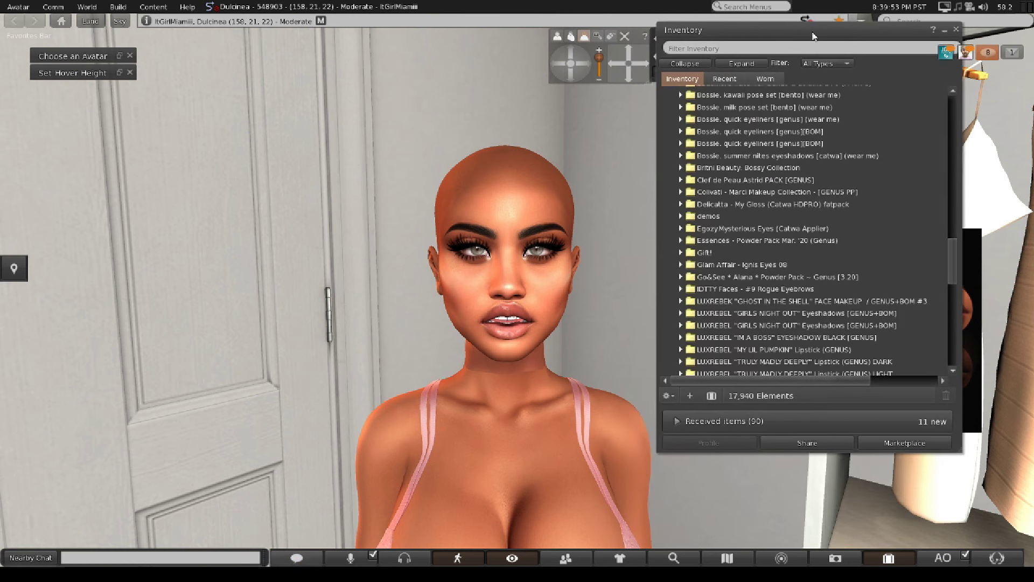
pyautogui.scroll(-2, 719, 136)
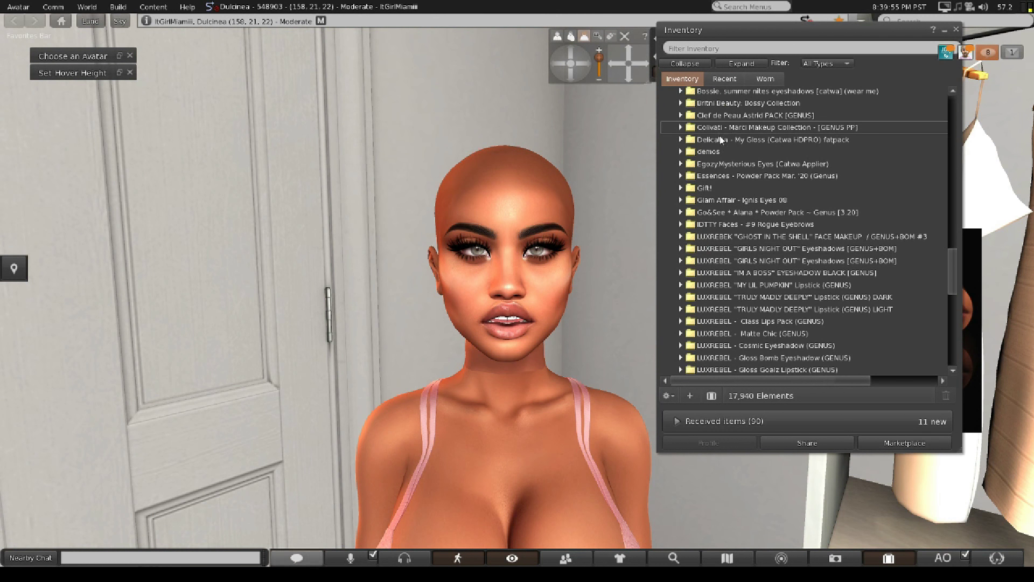
# - Check the contents of the Glam Affair - Ignis Eyes 08 folder and collapse it
pyautogui.click(681, 200)
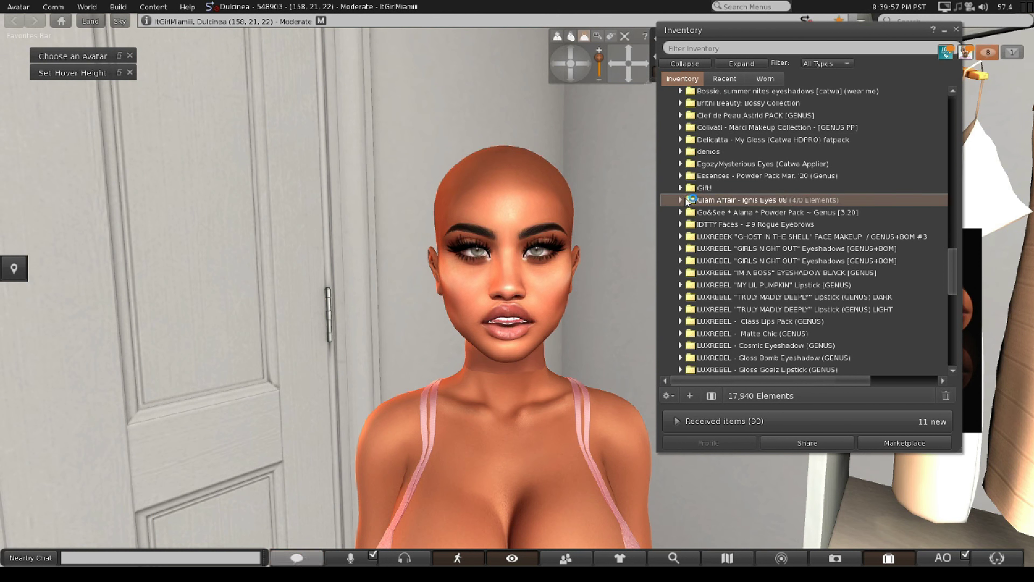
pyautogui.click(680, 201)
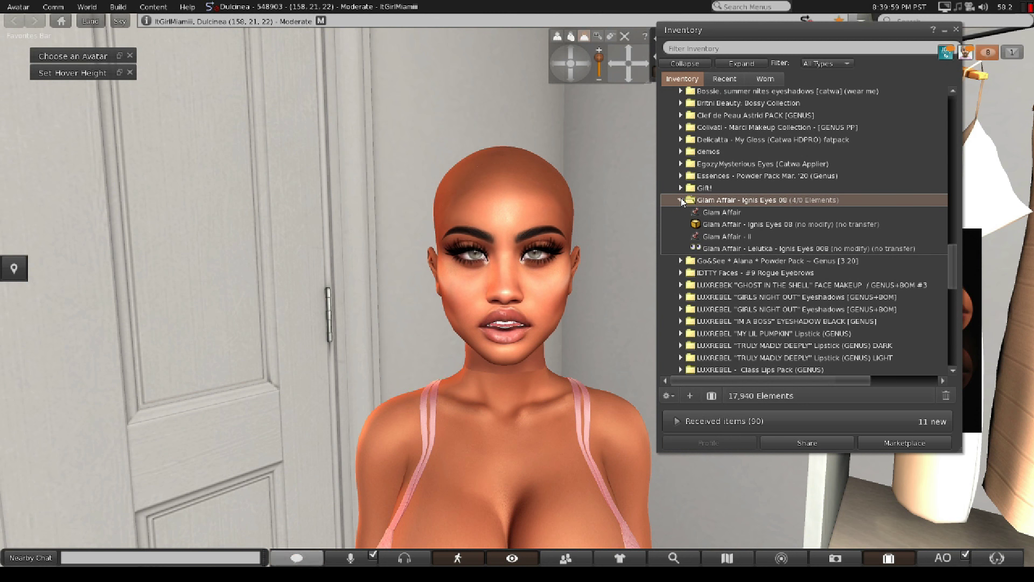
pyautogui.click(680, 200)
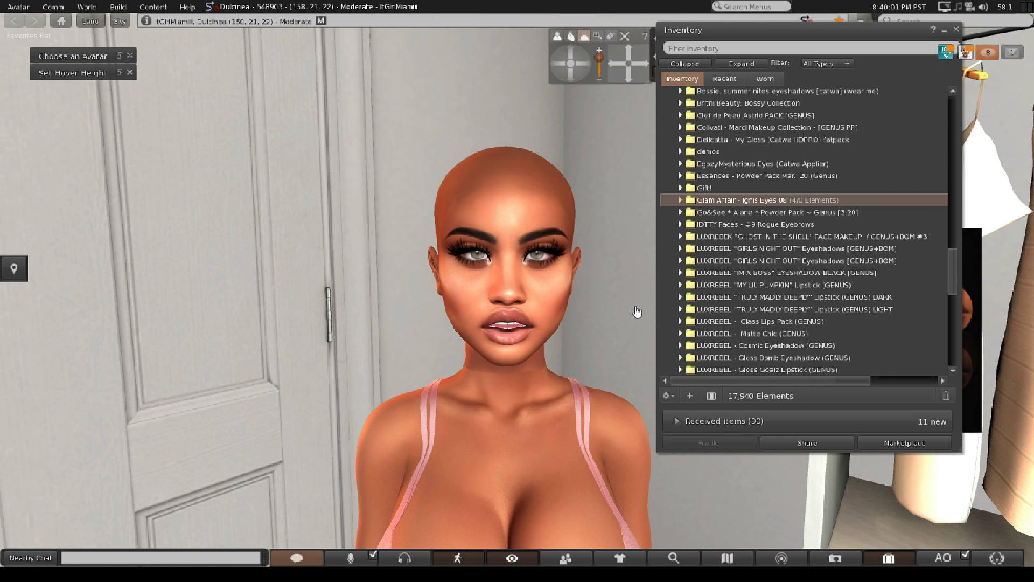
# - Collapse the Makeup 2.0 folder and expand the hair folder in the inventory
pyautogui.scroll(-5, 770, 264)
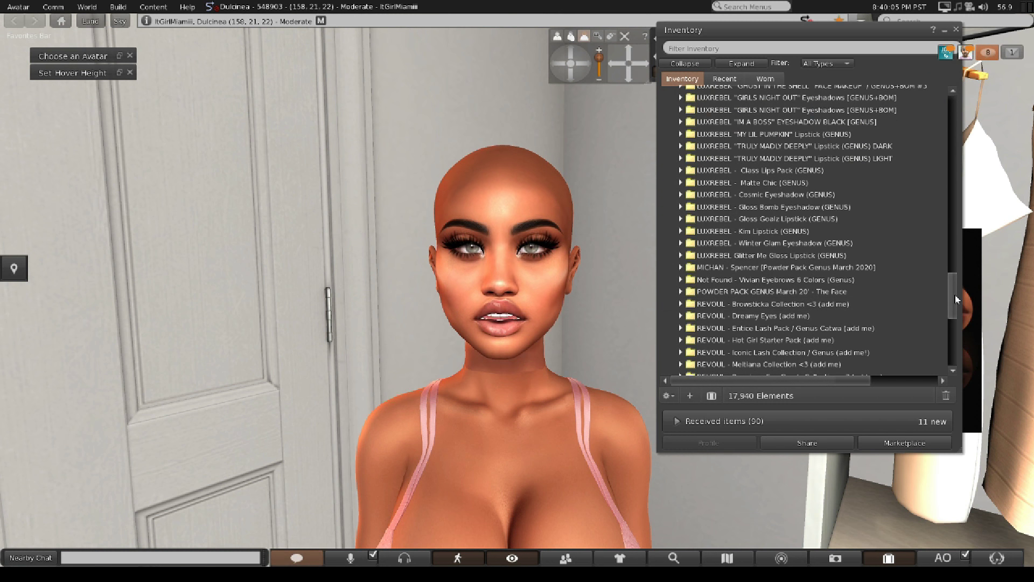
pyautogui.moveTo(951, 302); pyautogui.dragTo(948, 162)
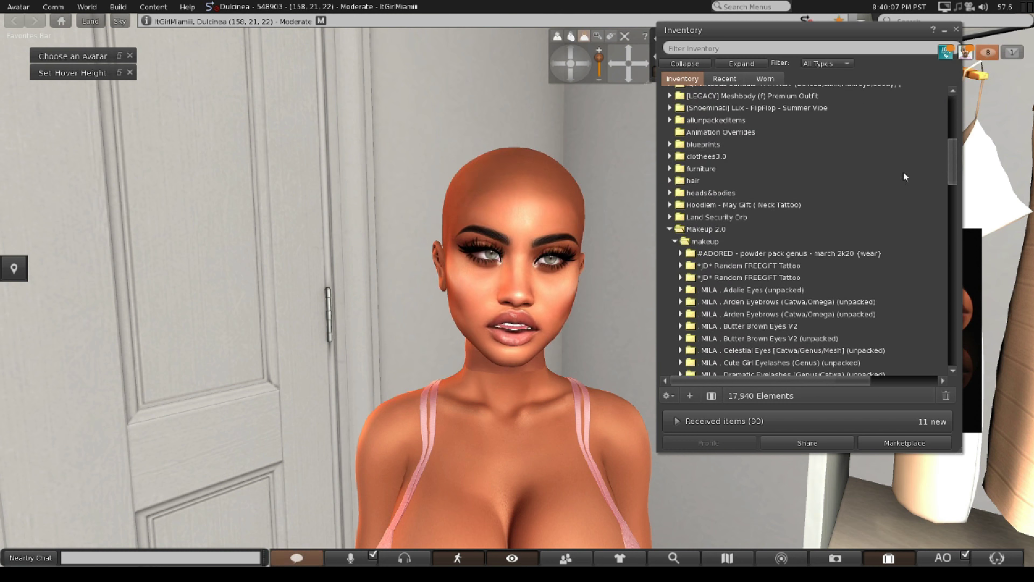
pyautogui.click(669, 230)
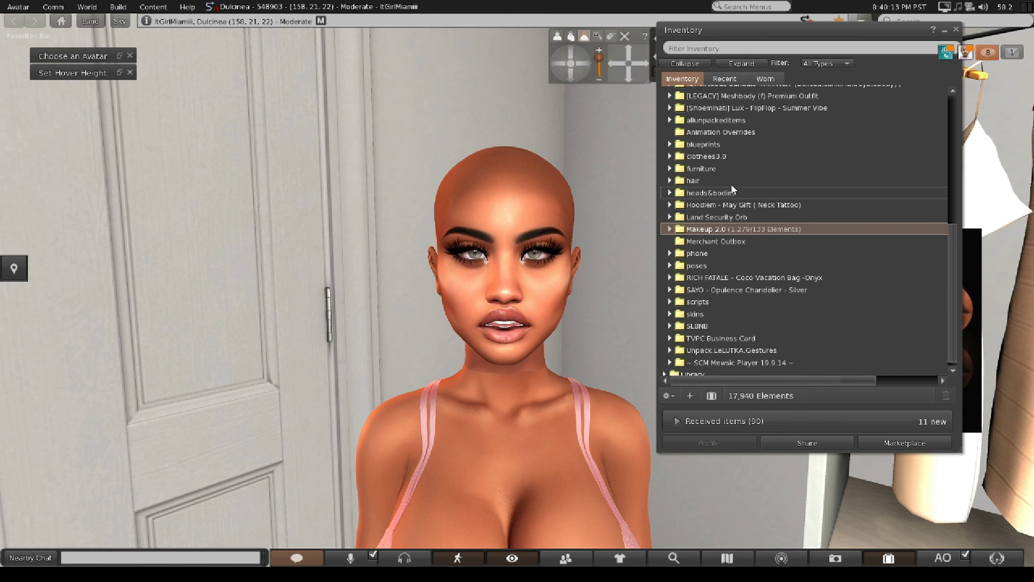
pyautogui.scroll(3, 732, 187)
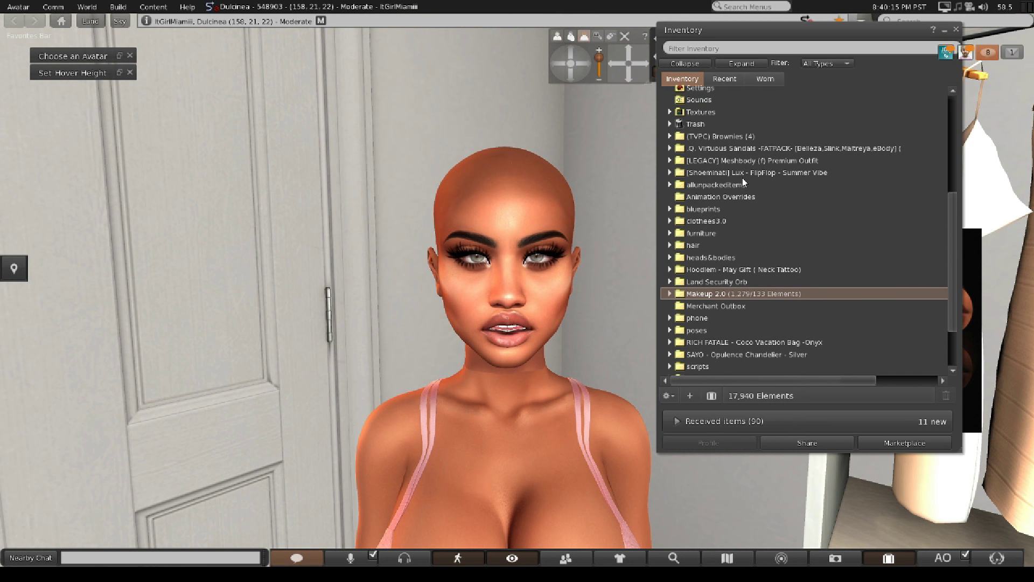
pyautogui.scroll(-3, 742, 180)
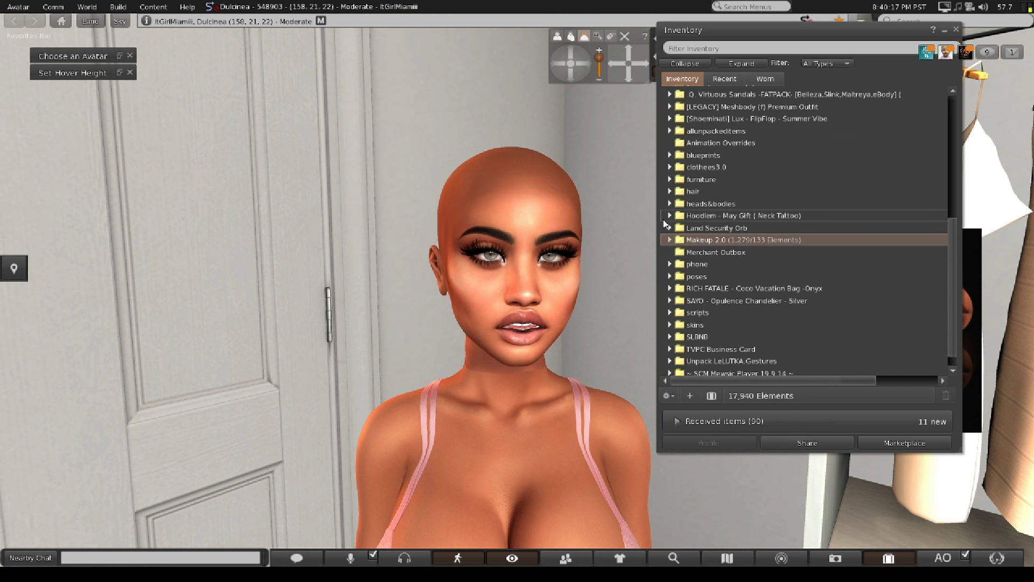
pyautogui.click(670, 191)
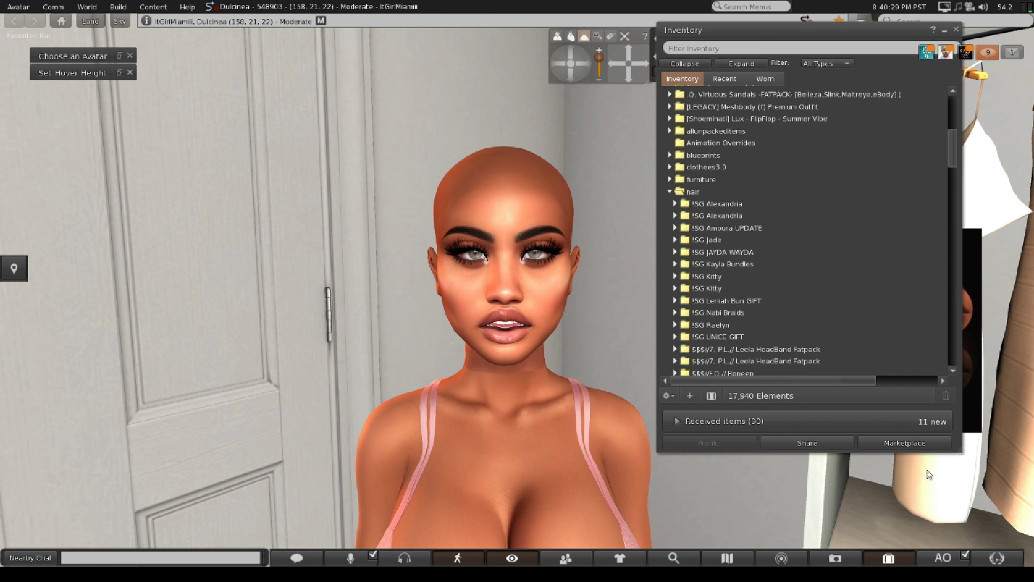
# - Find the "Barbiana" Hairbase [Omega+Bom] folder among the hair folders and wear its "BARBIANA" Hairbase [HUD]
pyautogui.scroll(-2, 694, 331)
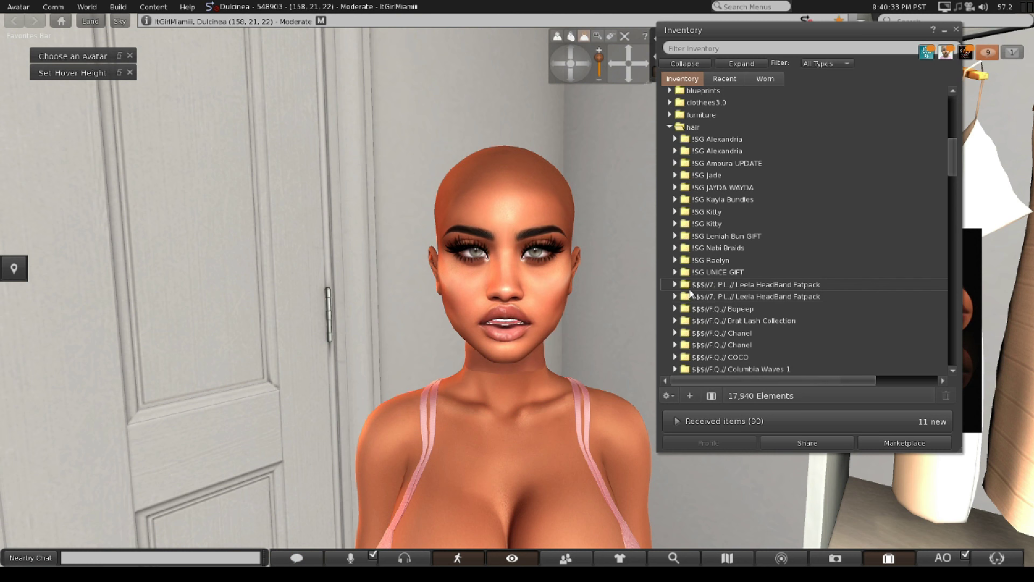
pyautogui.scroll(-4, 695, 301)
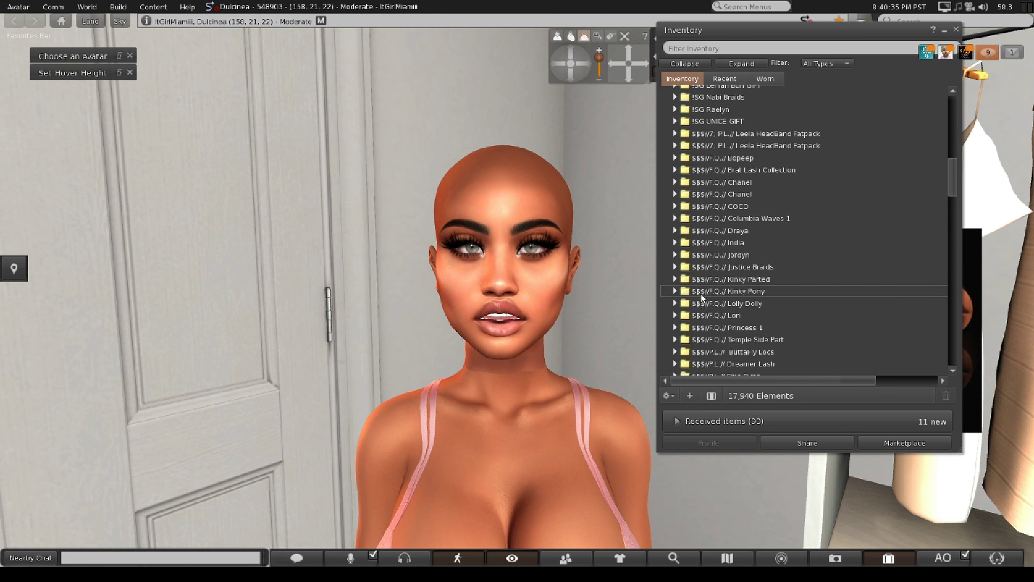
pyautogui.scroll(-12, 706, 296)
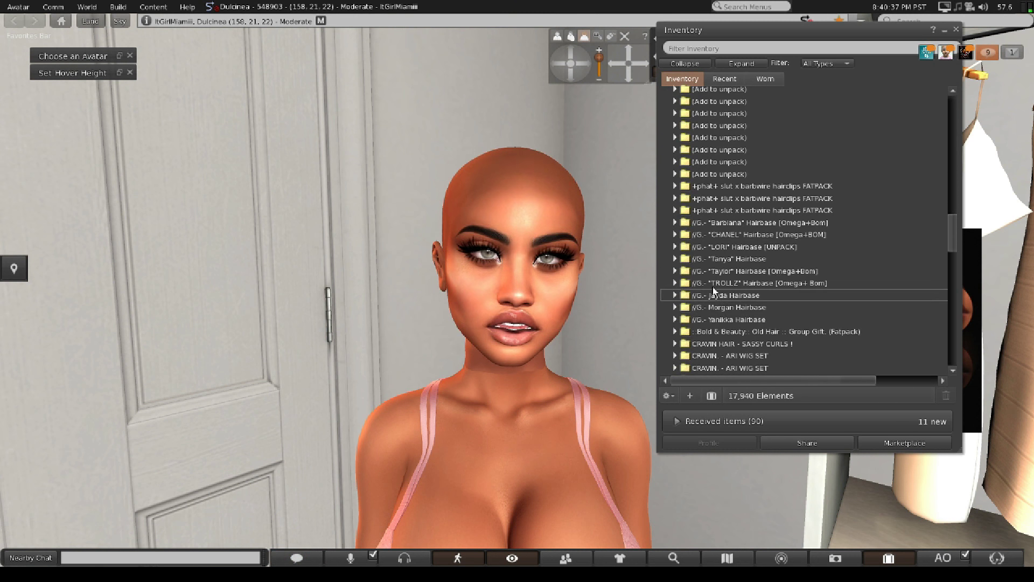
pyautogui.click(675, 223)
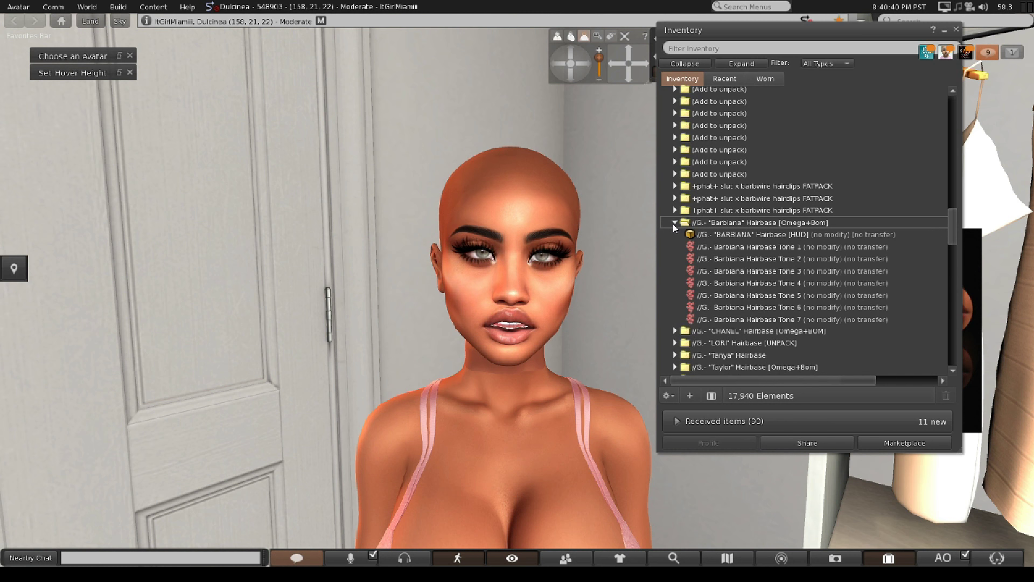
pyautogui.rightClick(775, 236)
pyautogui.click(808, 402)
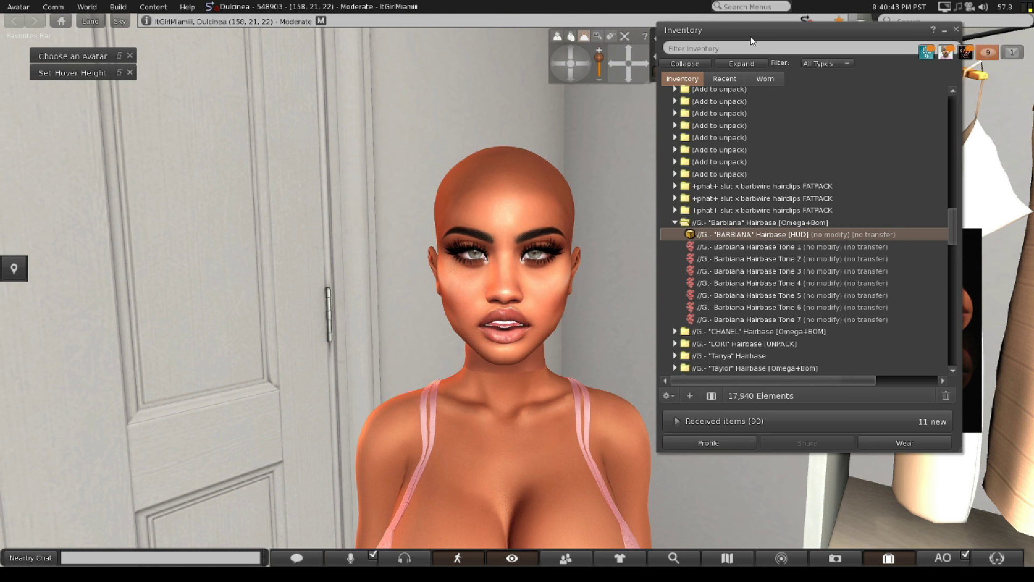
# - Uncover the Barbiana HUD by moving the inventory aside, minimizing the Catwa HUD and relocating it to the opposite side of the avatar
pyautogui.moveTo(752, 41); pyautogui.dragTo(4, 181)
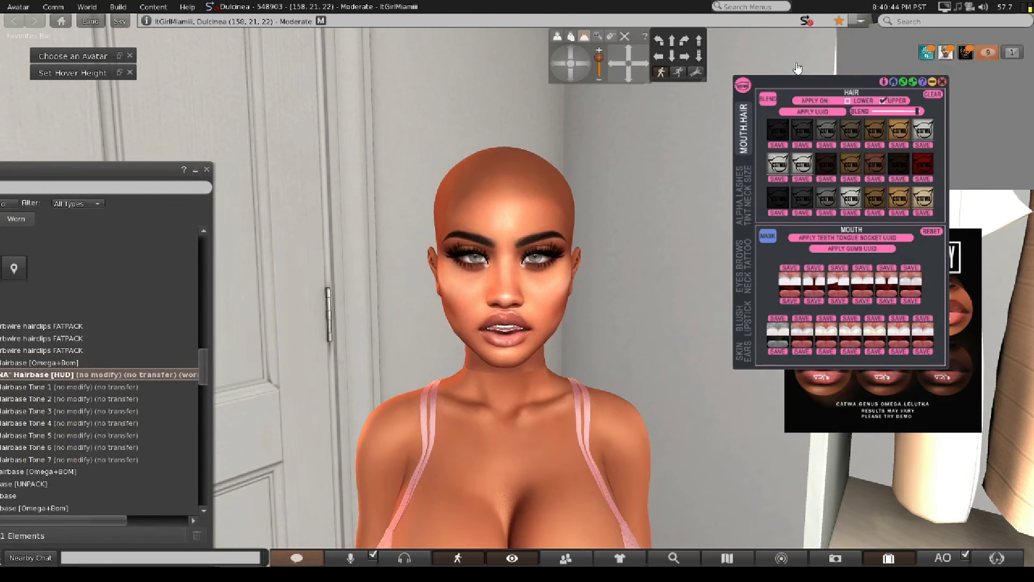
pyautogui.click(933, 82)
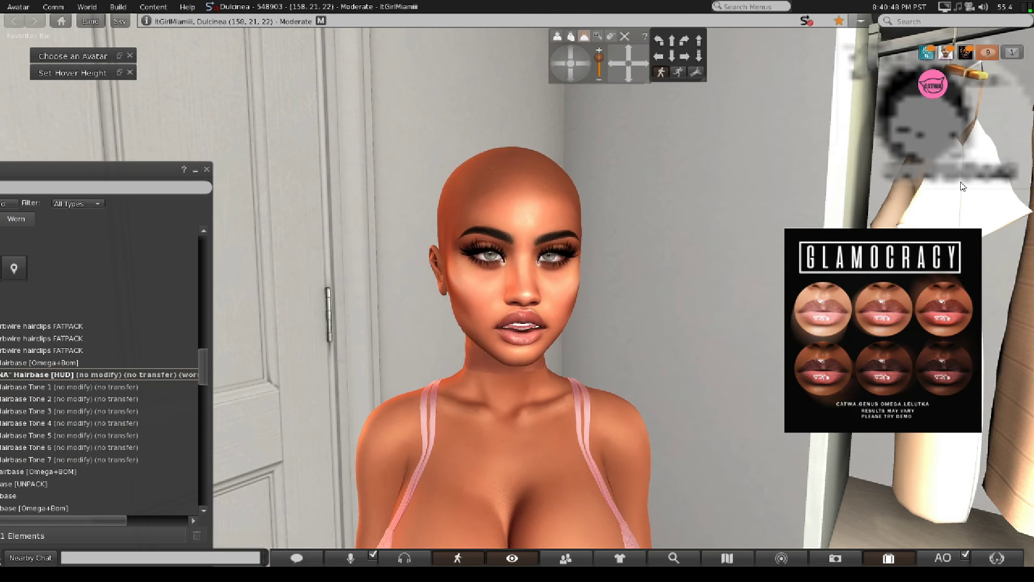
pyautogui.rightClick(933, 90)
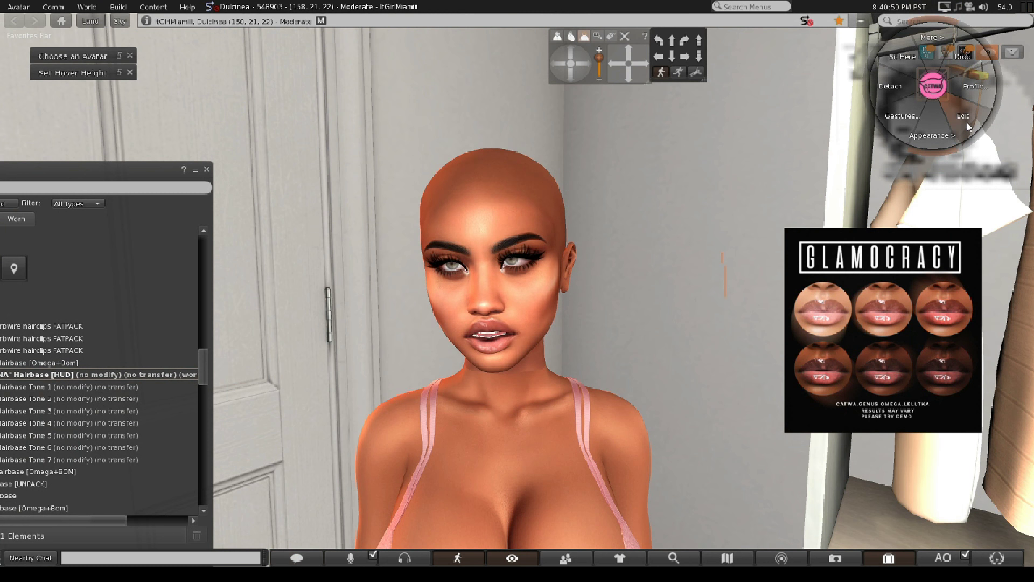
pyautogui.click(963, 117)
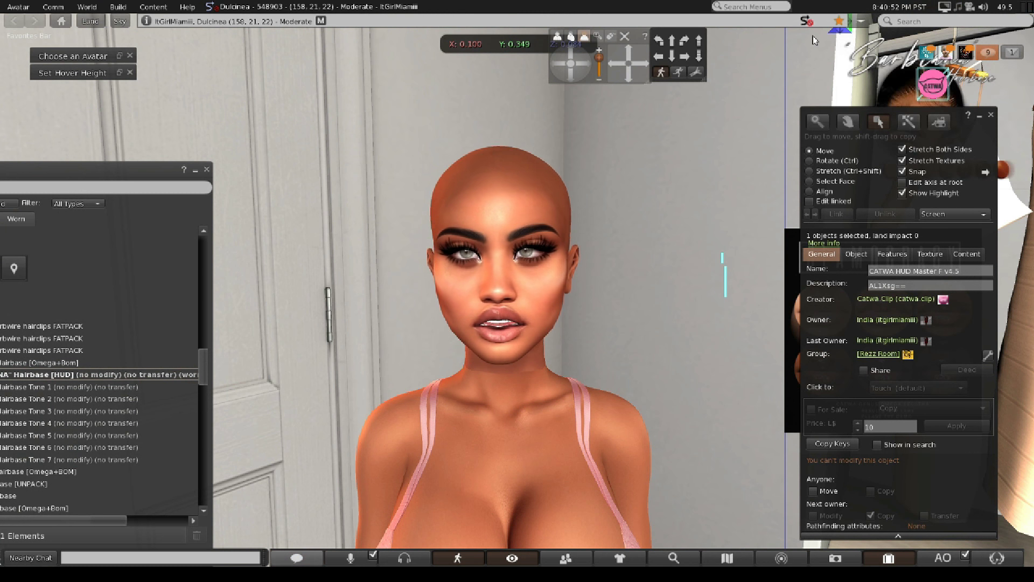
pyautogui.moveTo(892, 94); pyautogui.dragTo(725, 127)
pyautogui.moveTo(663, 93); pyautogui.dragTo(230, 95)
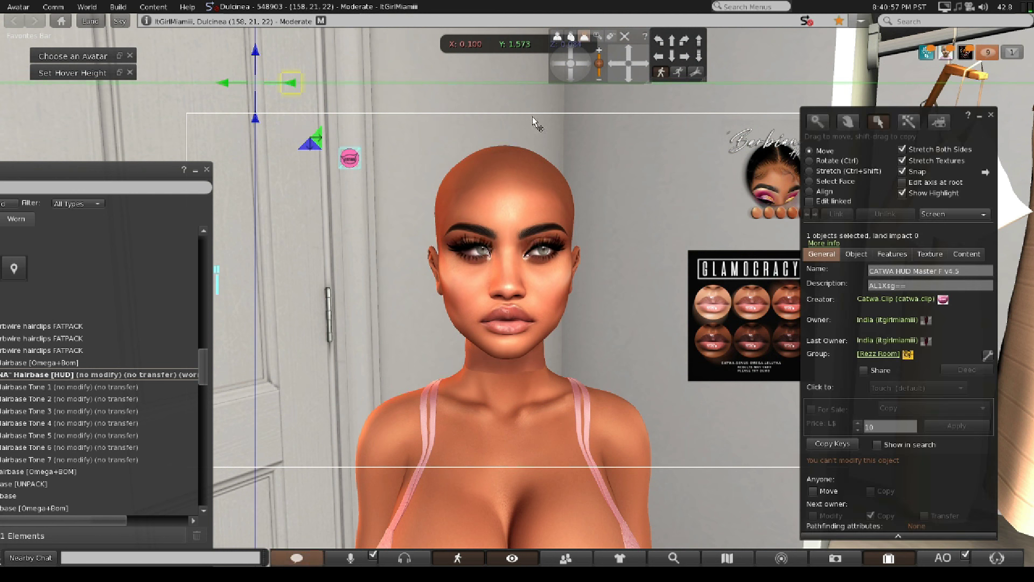
pyautogui.click(990, 116)
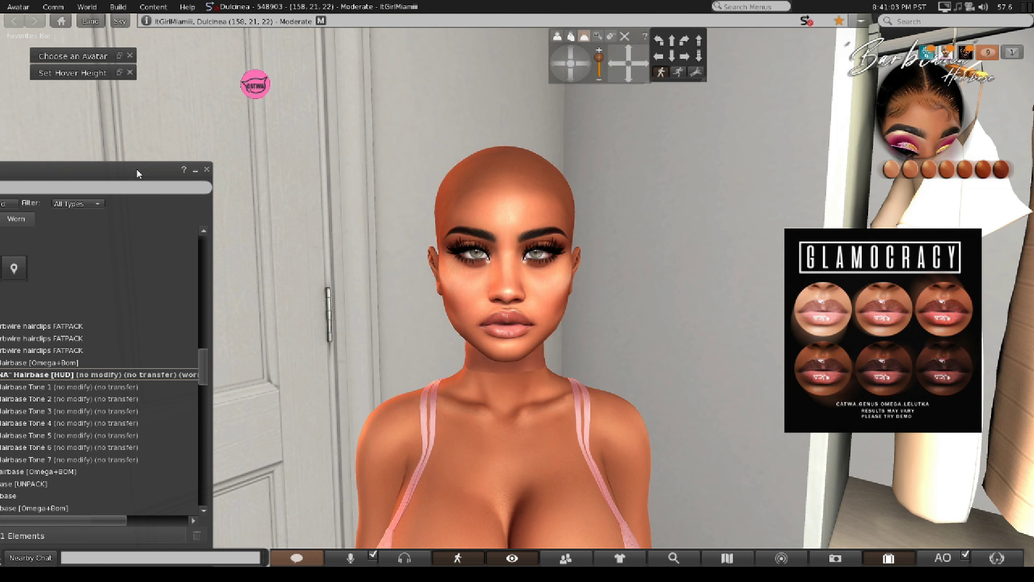
# - Try applying the third and fifth tones of the Barbiana hairbase HUD, repositioning the inventory window in between
pyautogui.moveTo(138, 173); pyautogui.dragTo(269, 140)
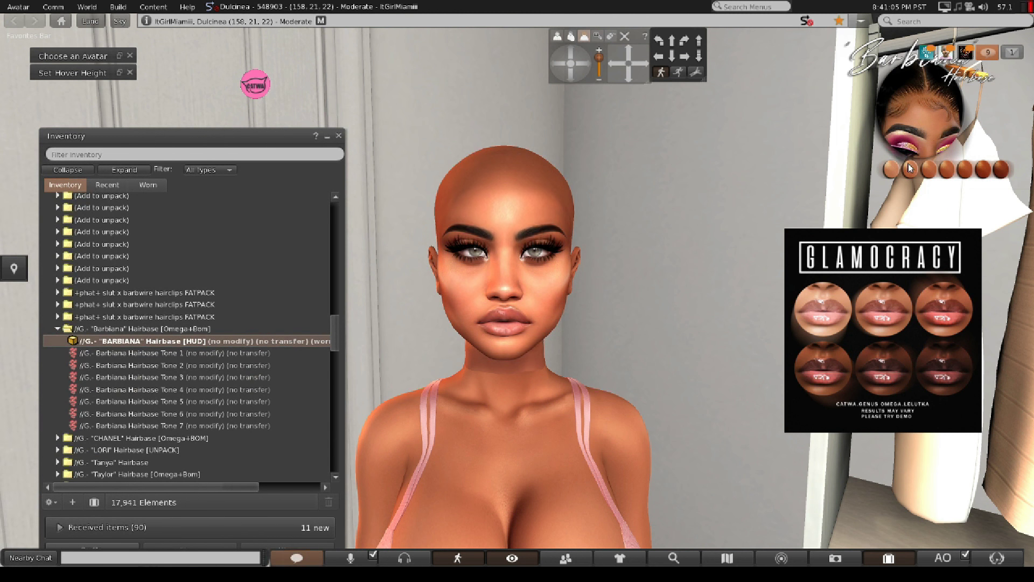
pyautogui.click(931, 177)
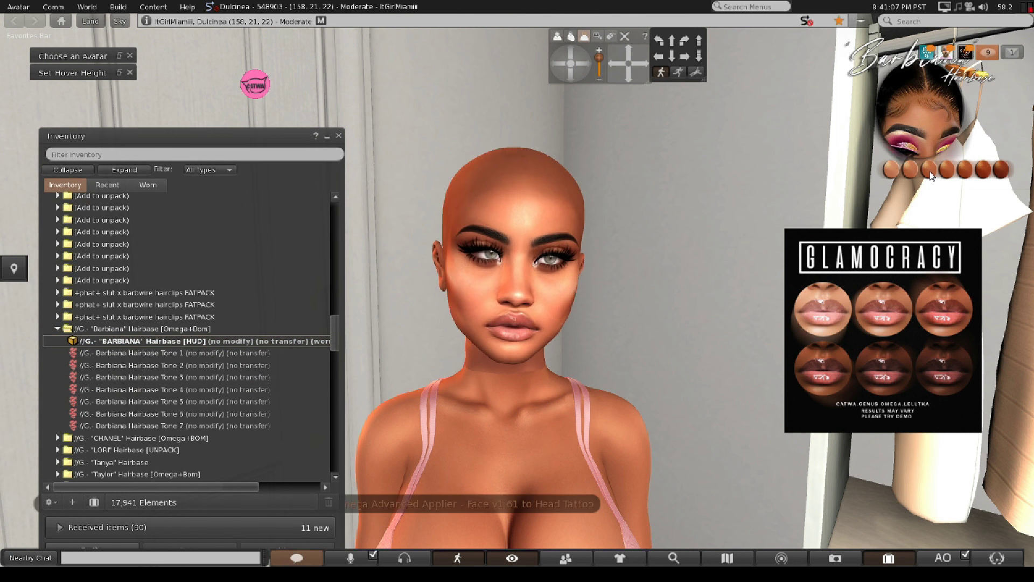
pyautogui.moveTo(253, 143); pyautogui.dragTo(364, 155)
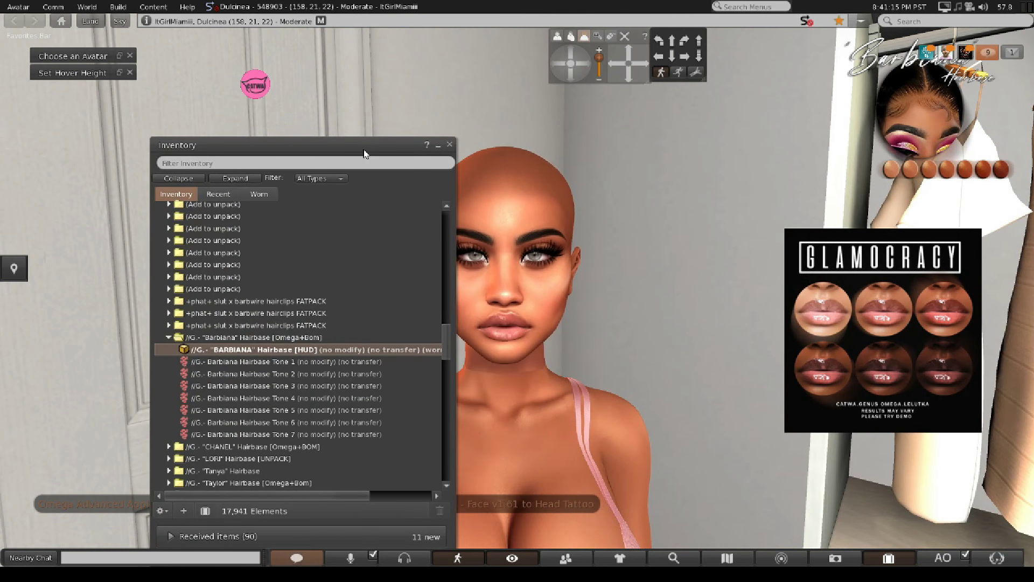
pyautogui.click(964, 171)
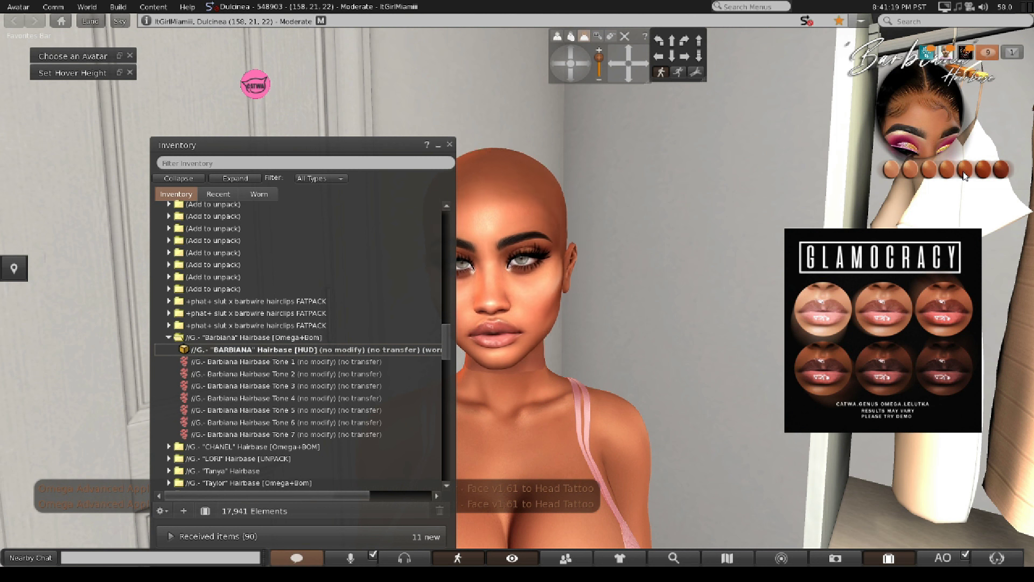
# - Detach the Barbiana hairbase HUD and collapse the "Barbiana" Hairbase folder
pyautogui.click(925, 115)
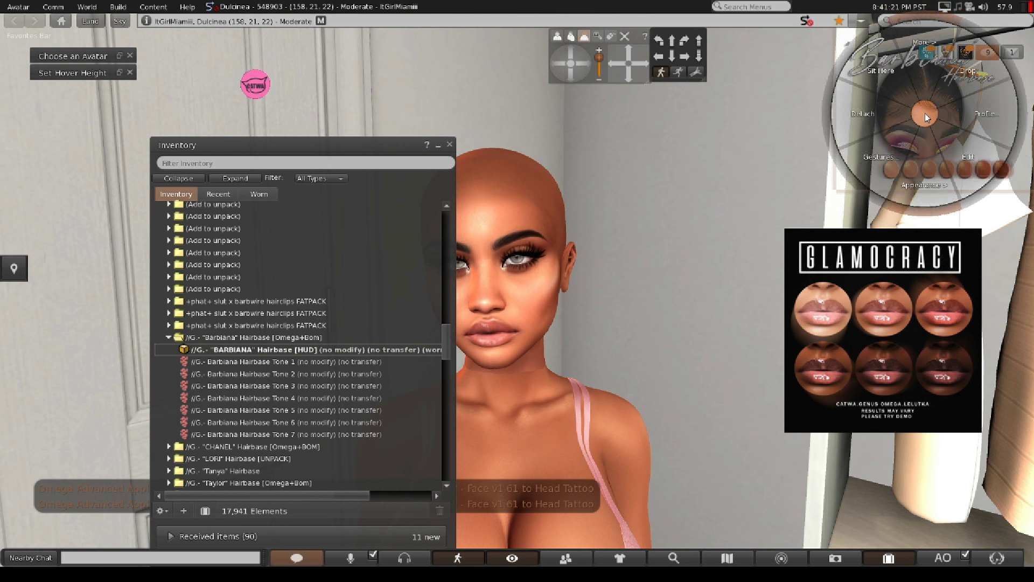
pyautogui.click(875, 122)
pyautogui.moveTo(296, 144); pyautogui.dragTo(271, 66)
pyautogui.click(143, 259)
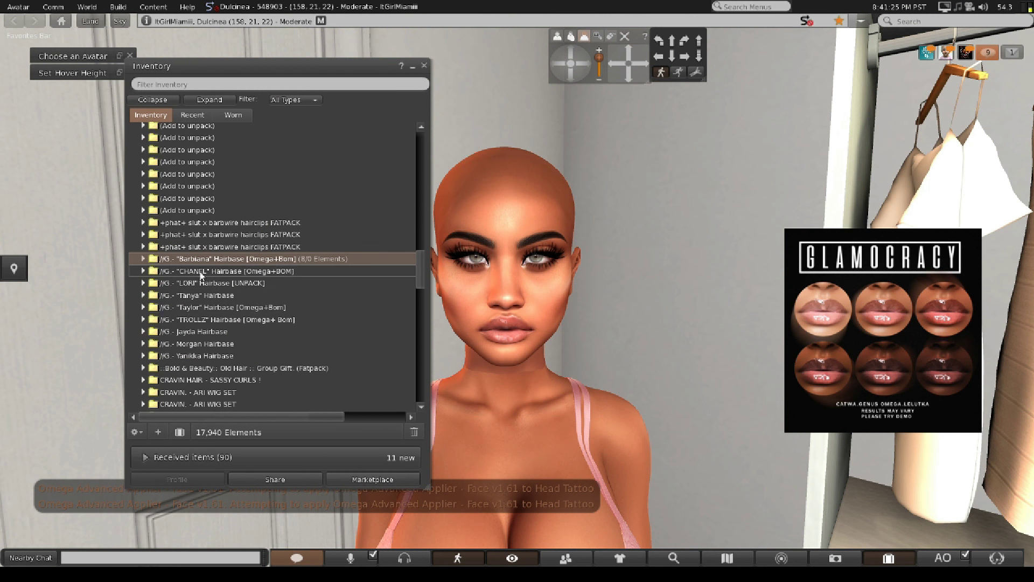
# - Check the "LORI" and "Taylor" hairbase folders, collapse them, and look through the hair folders further down
pyautogui.click(142, 283)
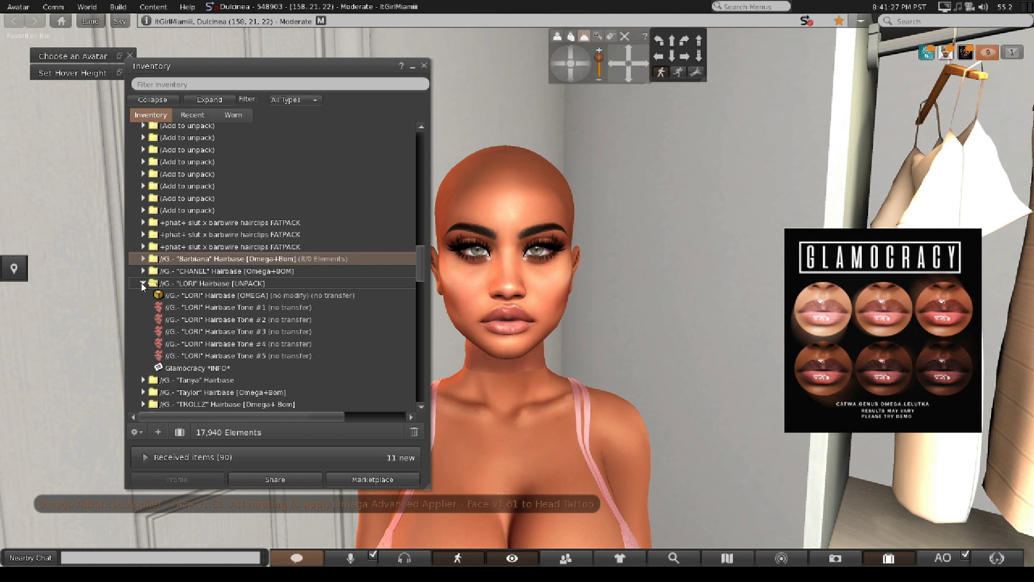
pyautogui.click(143, 284)
pyautogui.click(150, 308)
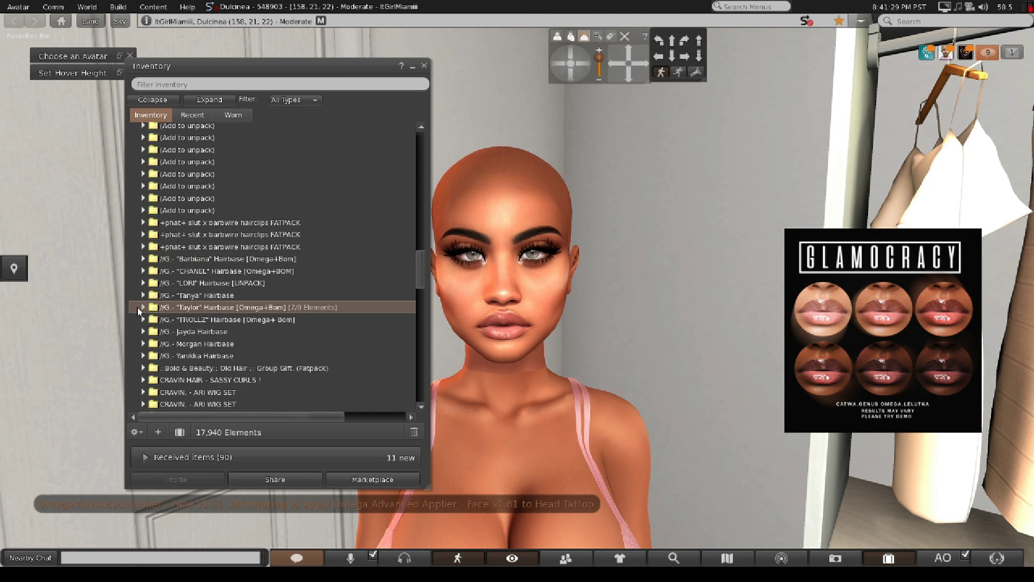
pyautogui.click(142, 307)
pyautogui.click(142, 308)
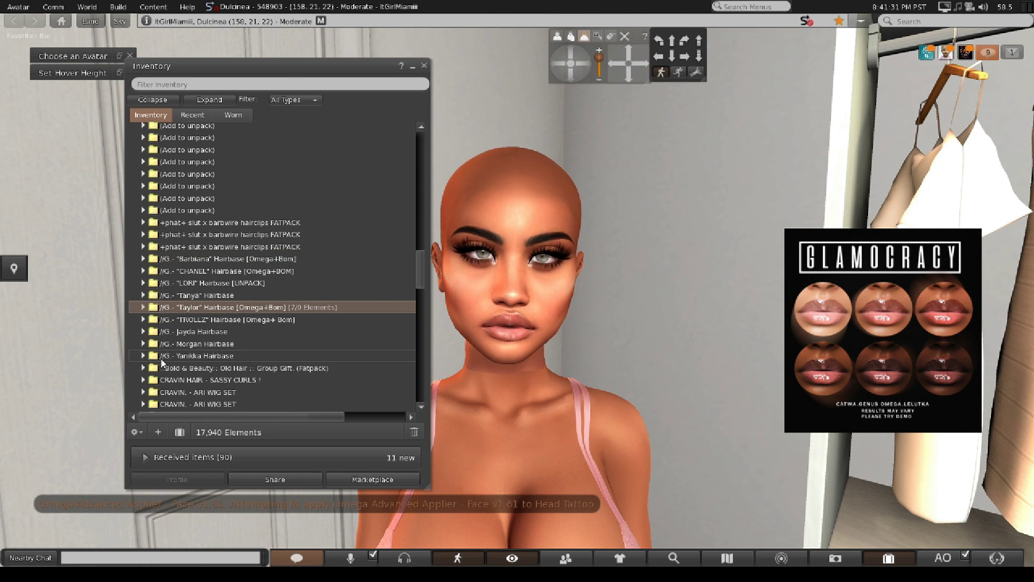
pyautogui.scroll(-3, 159, 334)
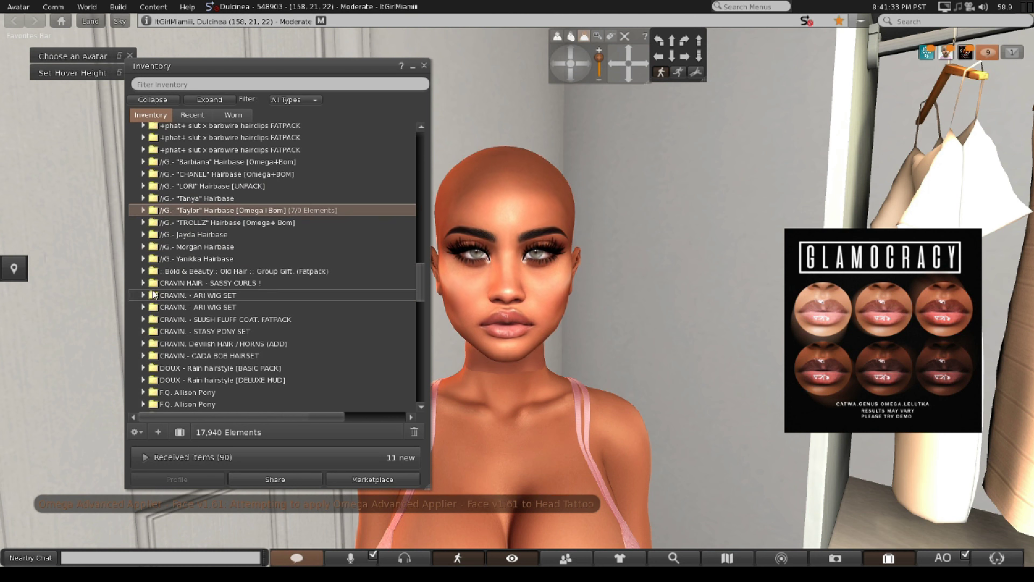
# - Wear the "TROLLZ" Hairbase [Omega HUD] from its hairbase folder and try applying the HUD's second tone to the head
pyautogui.scroll(2, 151, 269)
pyautogui.click(143, 244)
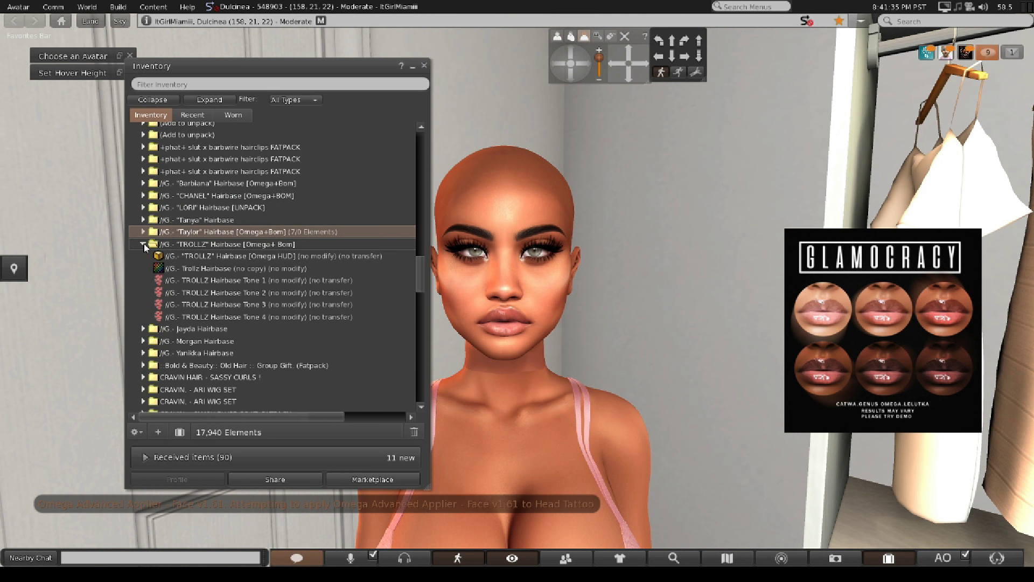
pyautogui.rightClick(260, 257)
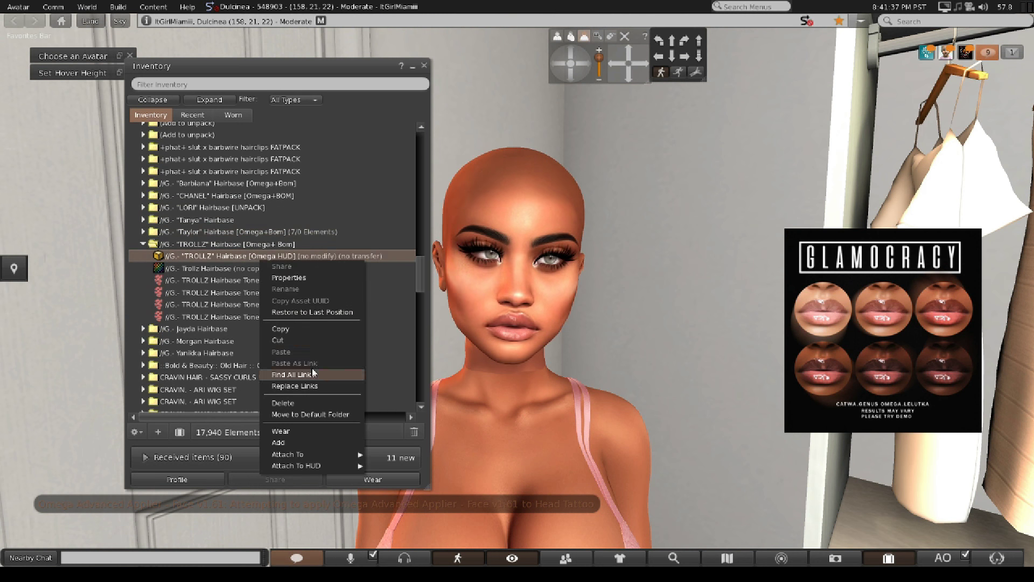
pyautogui.click(285, 431)
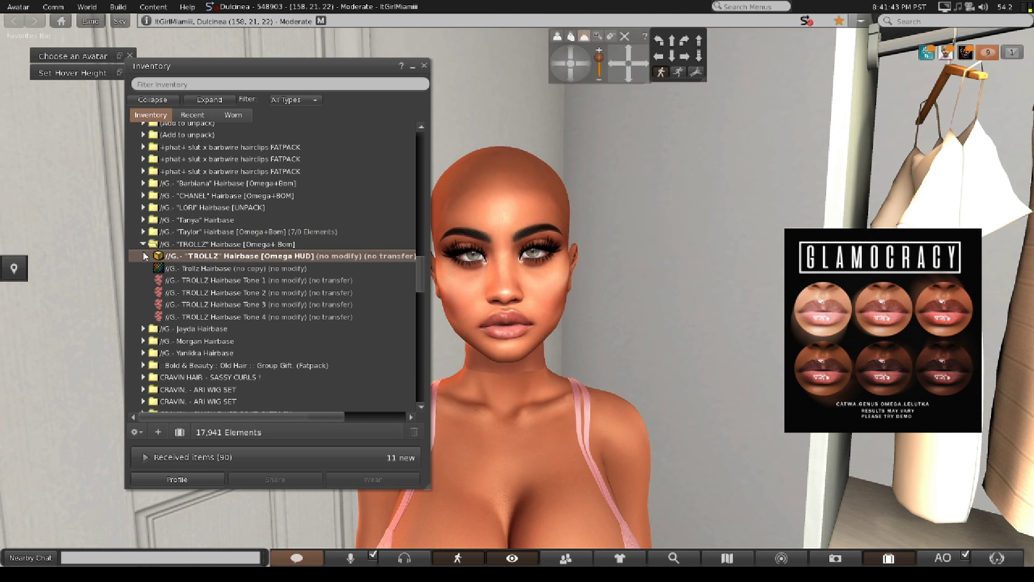
pyautogui.doubleClick(145, 256)
pyautogui.moveTo(292, 79); pyautogui.dragTo(830, 126)
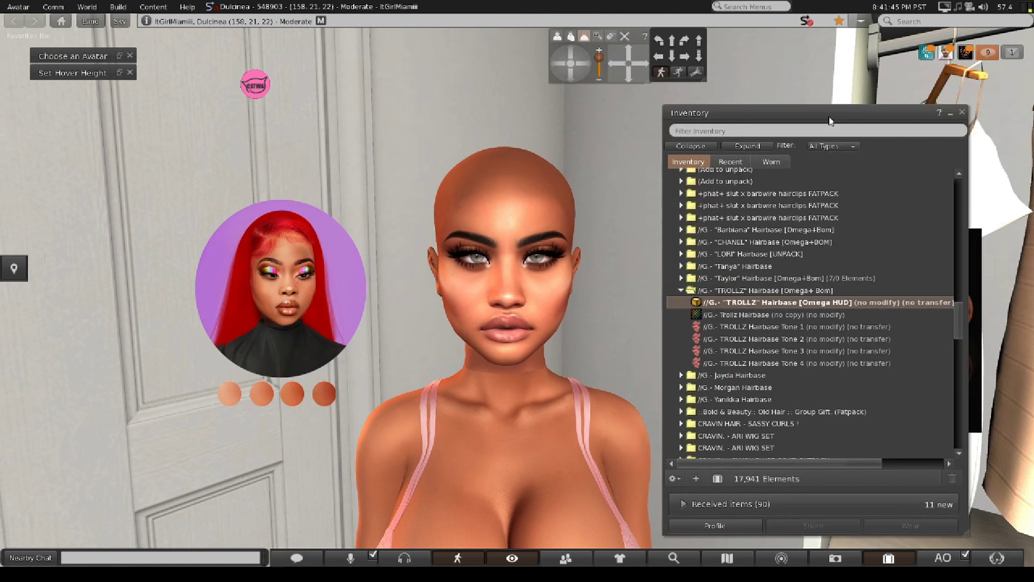
pyautogui.click(254, 398)
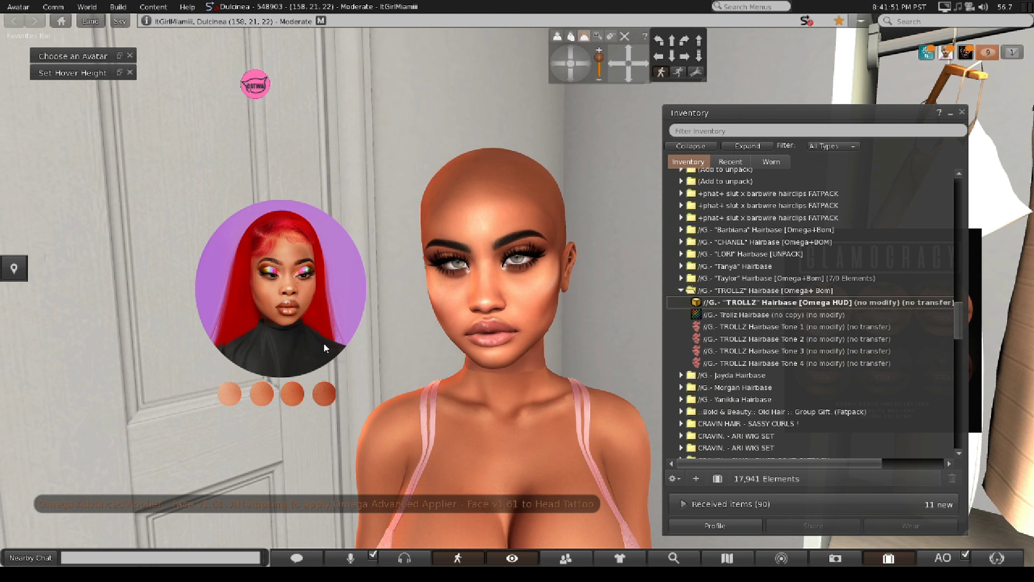
# - Detach the TROLLZ hairbase HUD, then move the inventory back and collapse the "TROLLZ" Hairbase folder
pyautogui.rightClick(282, 284)
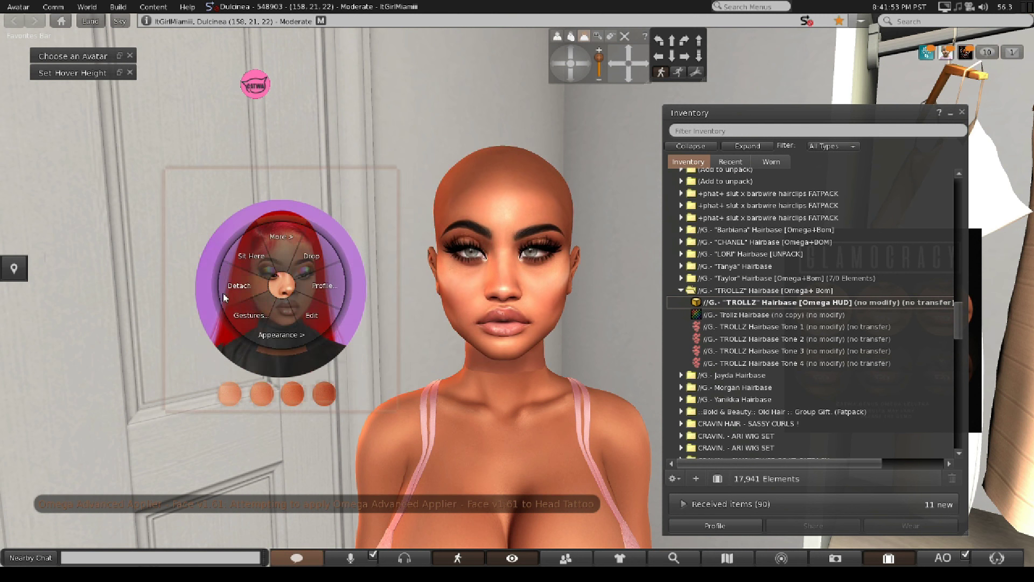
pyautogui.click(223, 297)
pyautogui.moveTo(809, 124); pyautogui.dragTo(289, 106)
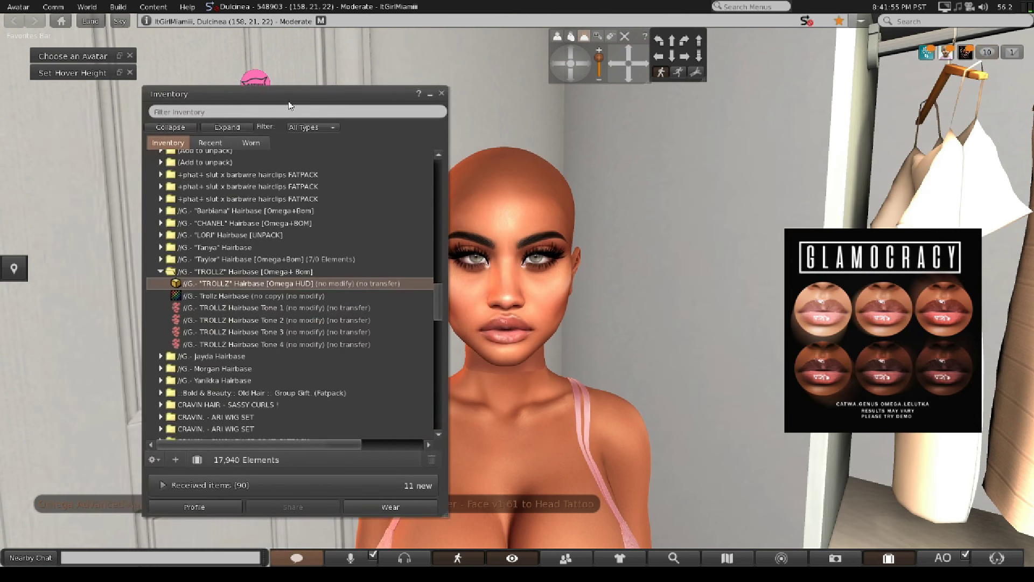
pyautogui.click(161, 271)
# - Attach the PTNM - "India" Hairbase [HUD] from the F.Q // India folder and detach it again
pyautogui.scroll(5, 201, 245)
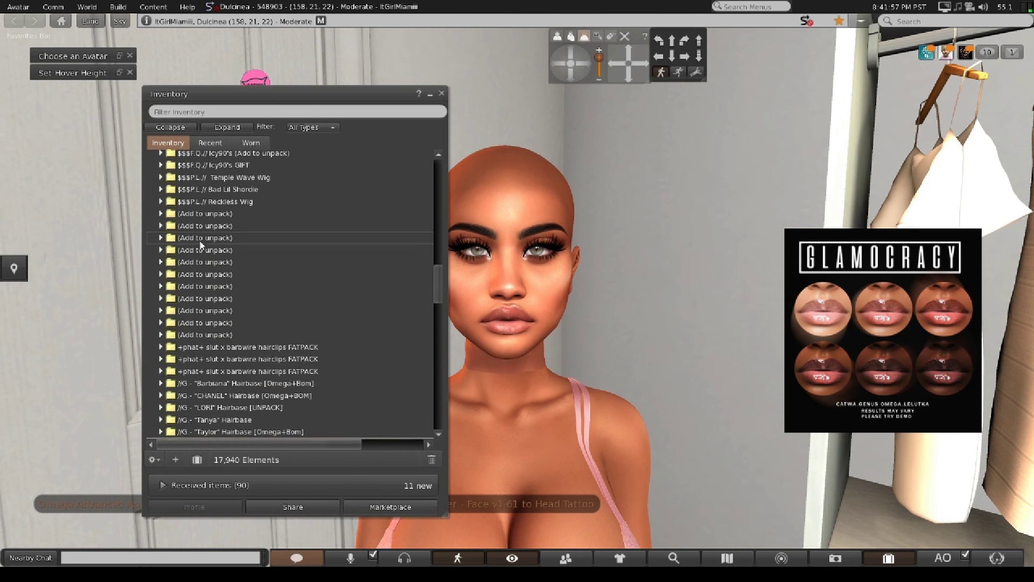
pyautogui.scroll(7, 201, 245)
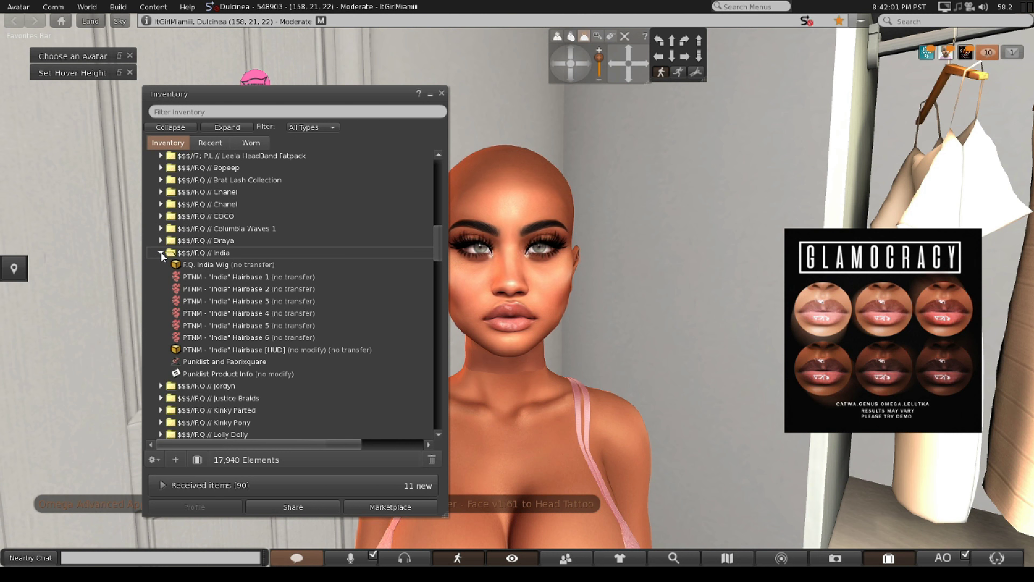
pyautogui.rightClick(232, 354)
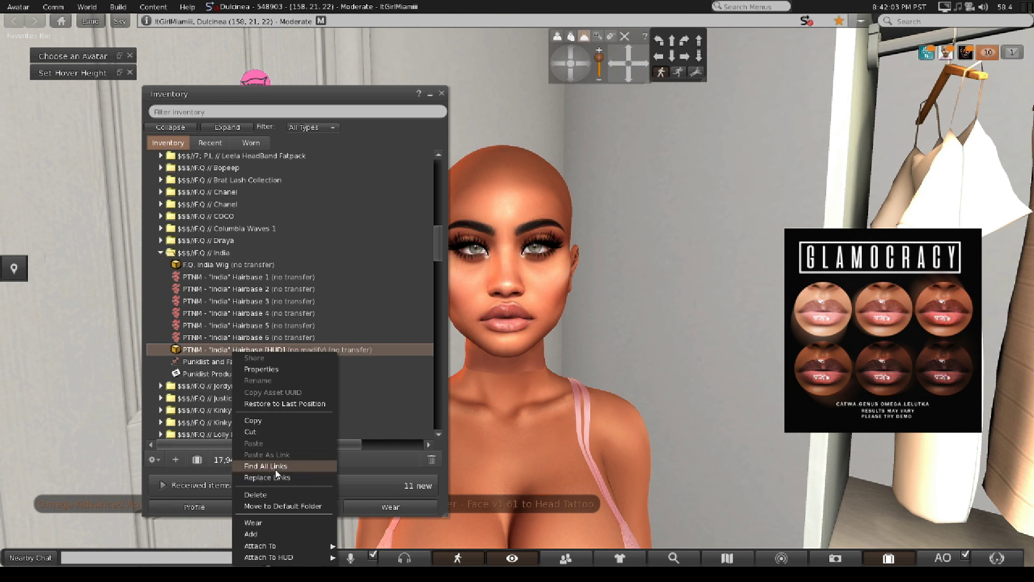
pyautogui.click(328, 533)
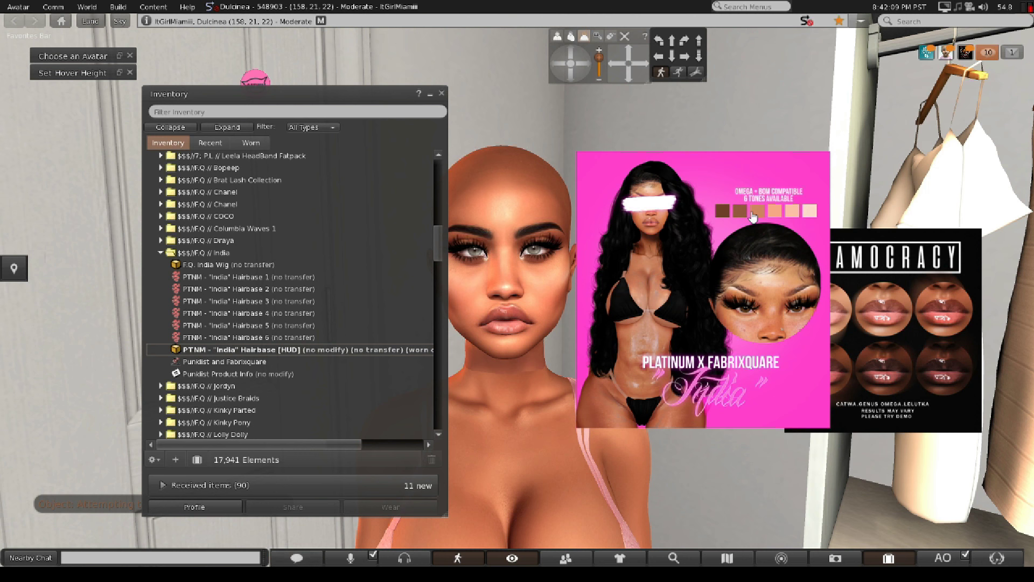
pyautogui.rightClick(743, 177)
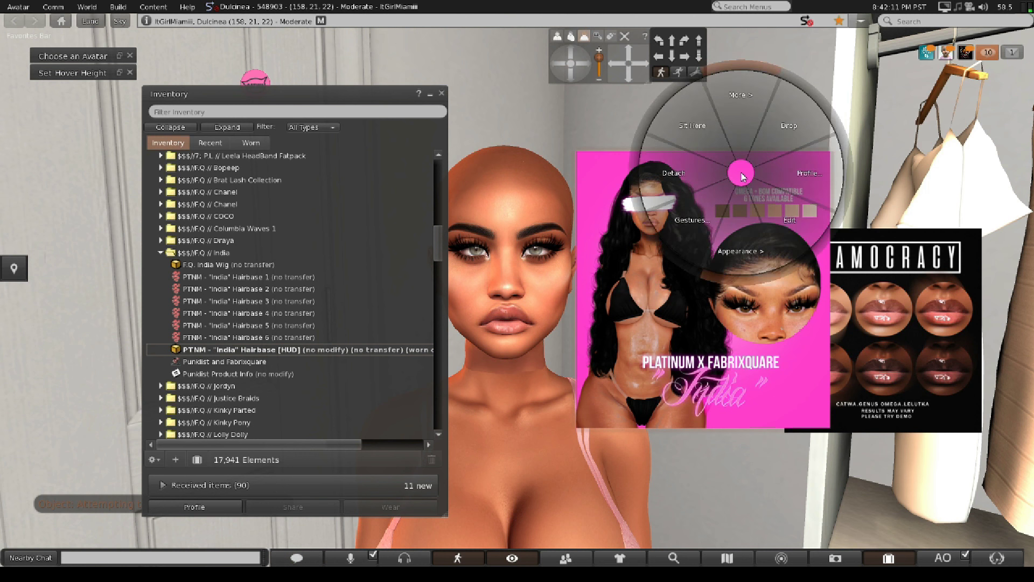
pyautogui.click(725, 178)
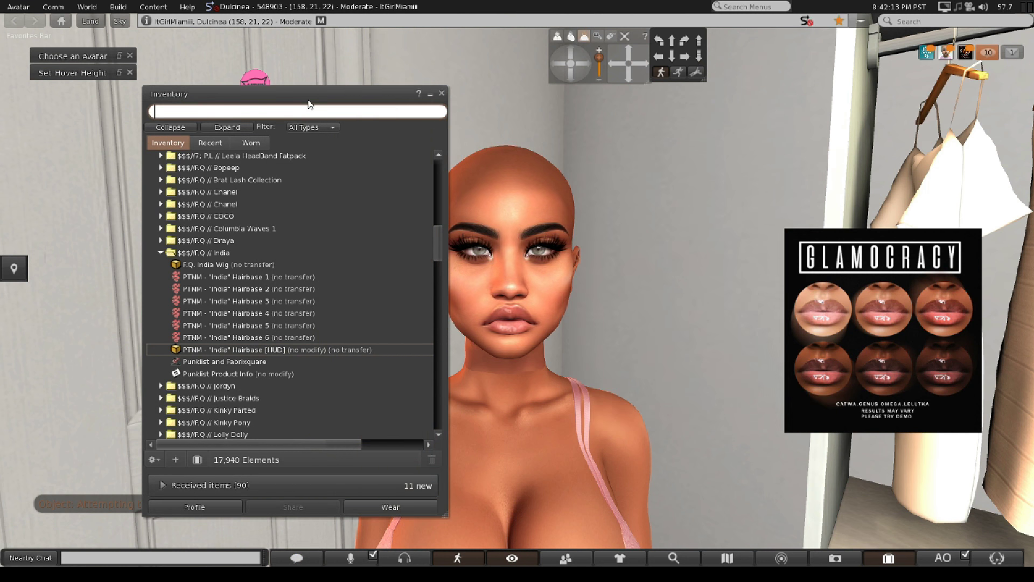
# - Move the inventory window to the other side of the avatar and add the PTNM - "India" Hairbase 4 layer
pyautogui.moveTo(308, 100); pyautogui.dragTo(812, 79)
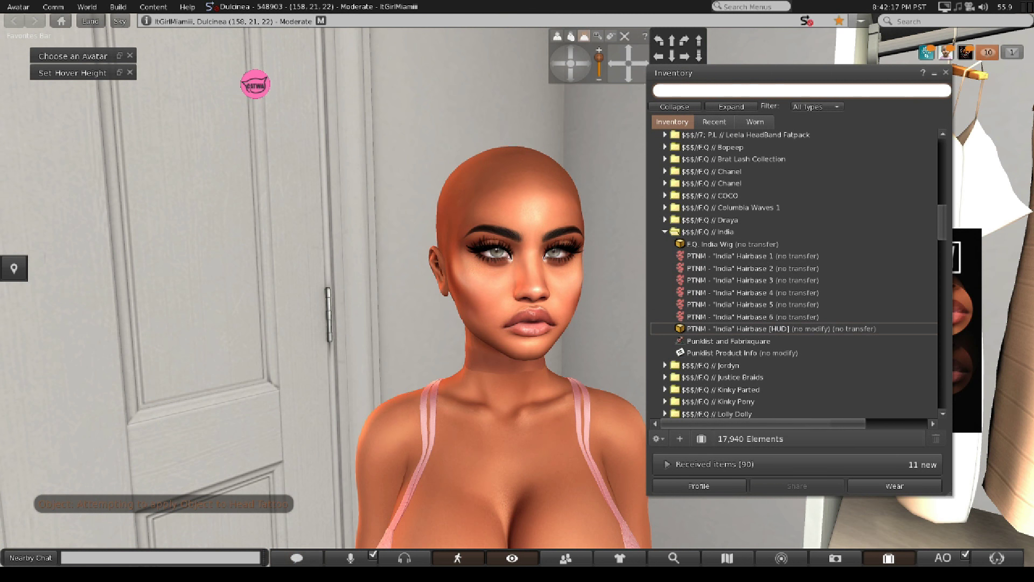
pyautogui.rightClick(796, 292)
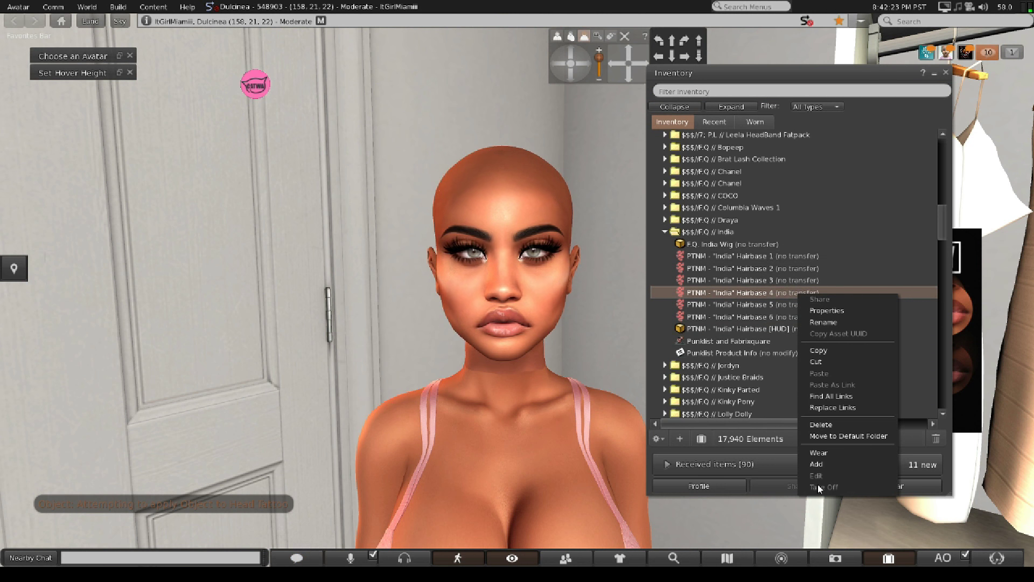
pyautogui.click(818, 464)
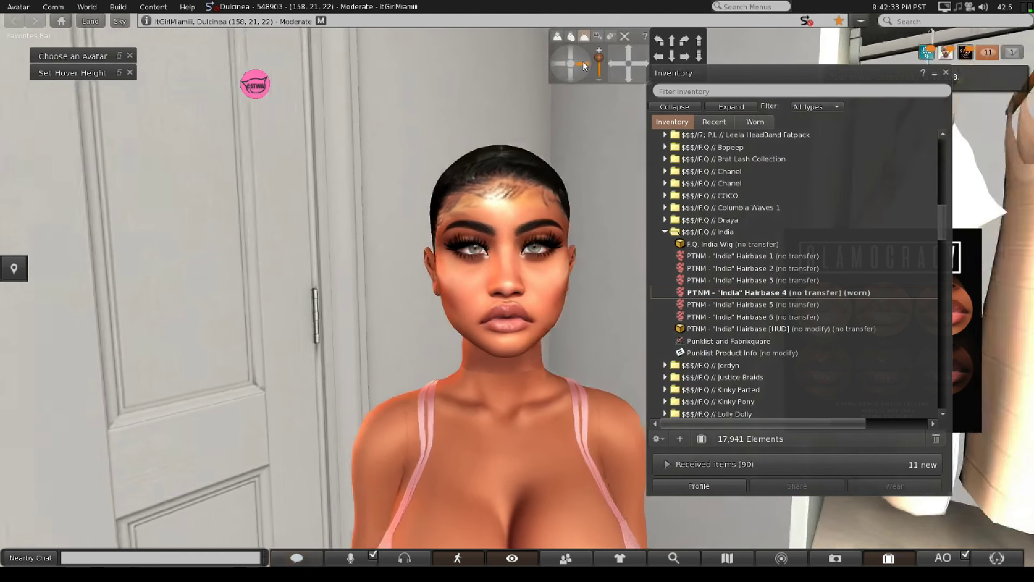
# - Replace the India Hairbase 4 layer with PTNM - "India" Hairbase 5 and check it on the head
pyautogui.rightClick(727, 293)
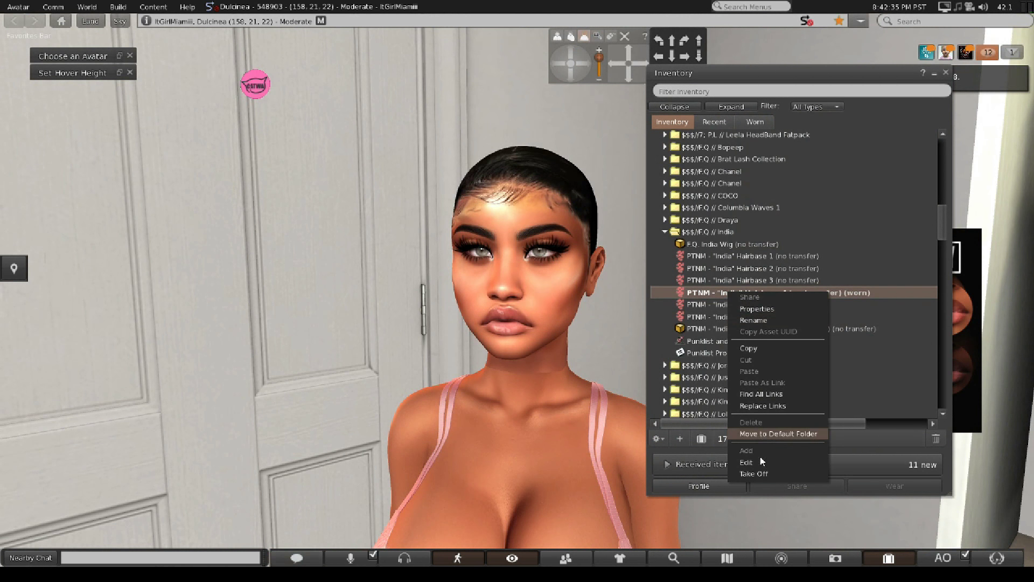
pyautogui.click(757, 473)
pyautogui.rightClick(742, 303)
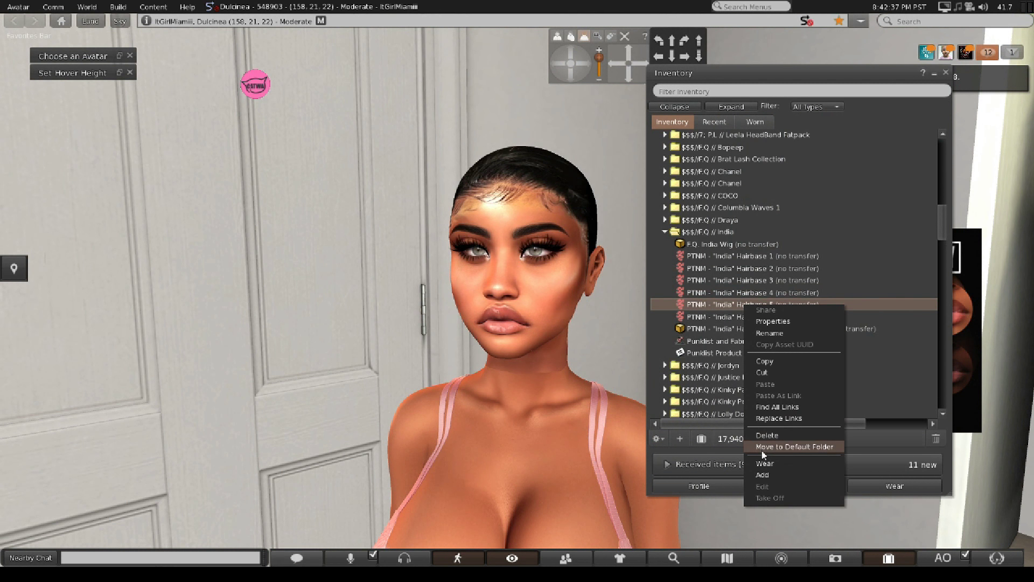
pyautogui.click(764, 476)
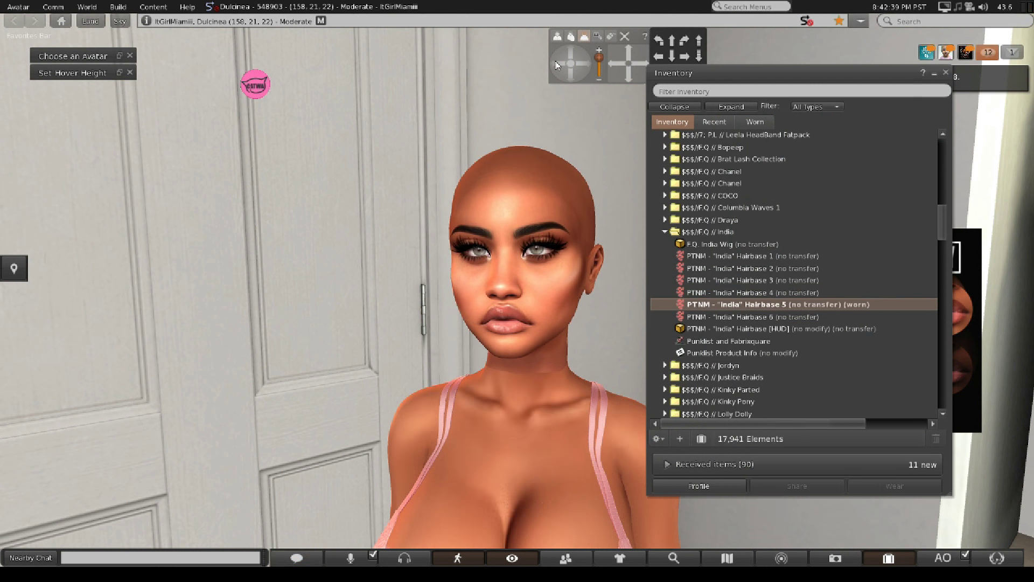
pyautogui.moveTo(558, 64); pyautogui.dragTo(581, 68)
# - Take off the India Hairbase 5 layer and collapse the F.Q // India folder
pyautogui.rightClick(742, 308)
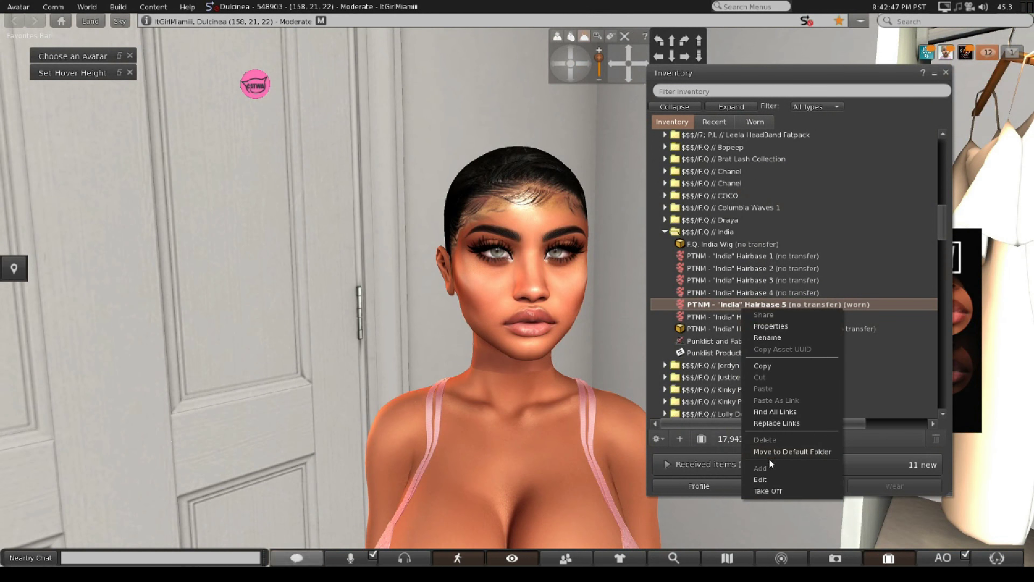
pyautogui.click(768, 491)
pyautogui.click(664, 232)
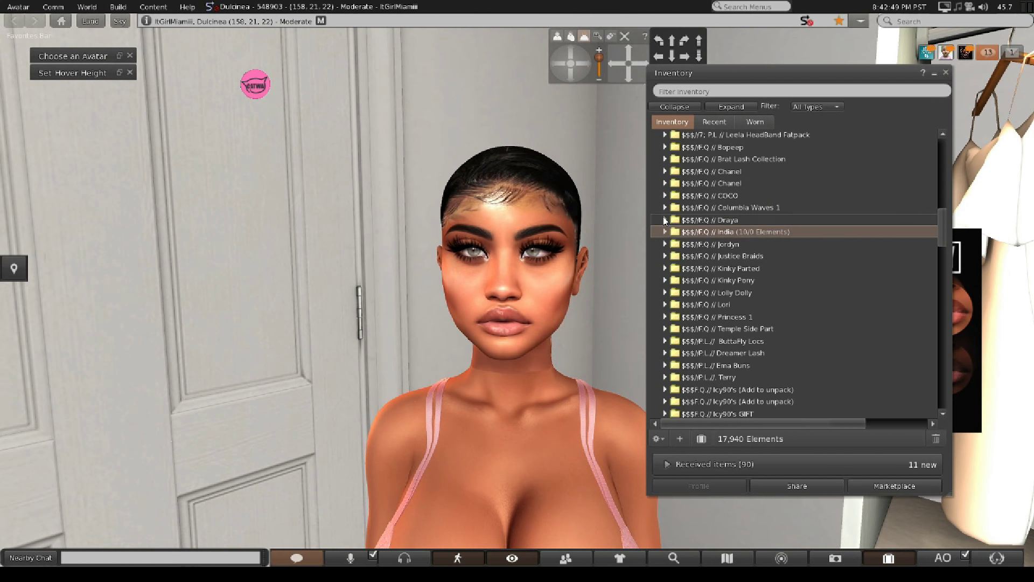
# - Check the contents of the F.Q // Draya and F.Q // COCO hair folders and collapse them
pyautogui.click(664, 219)
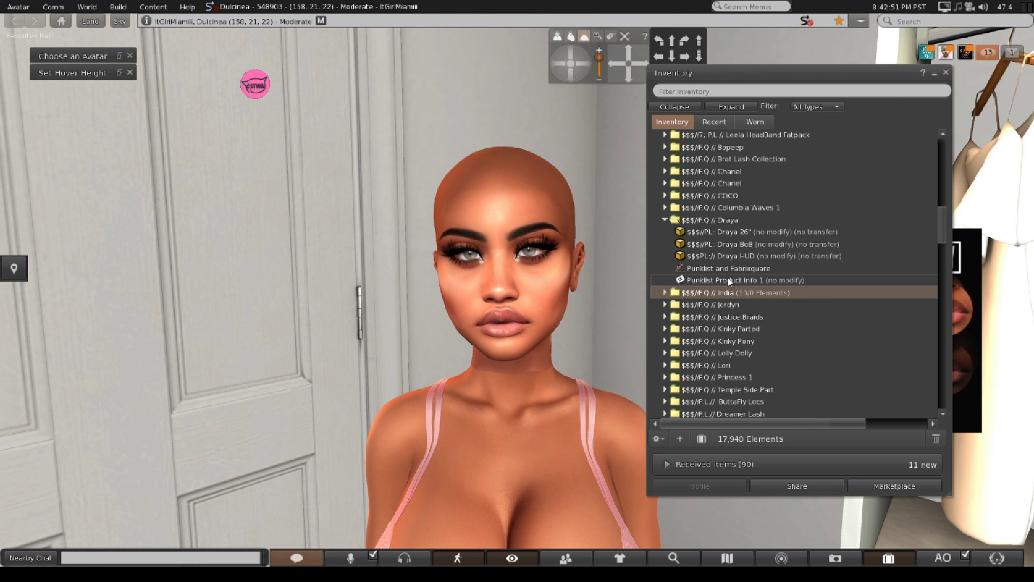
pyautogui.click(665, 219)
pyautogui.click(665, 196)
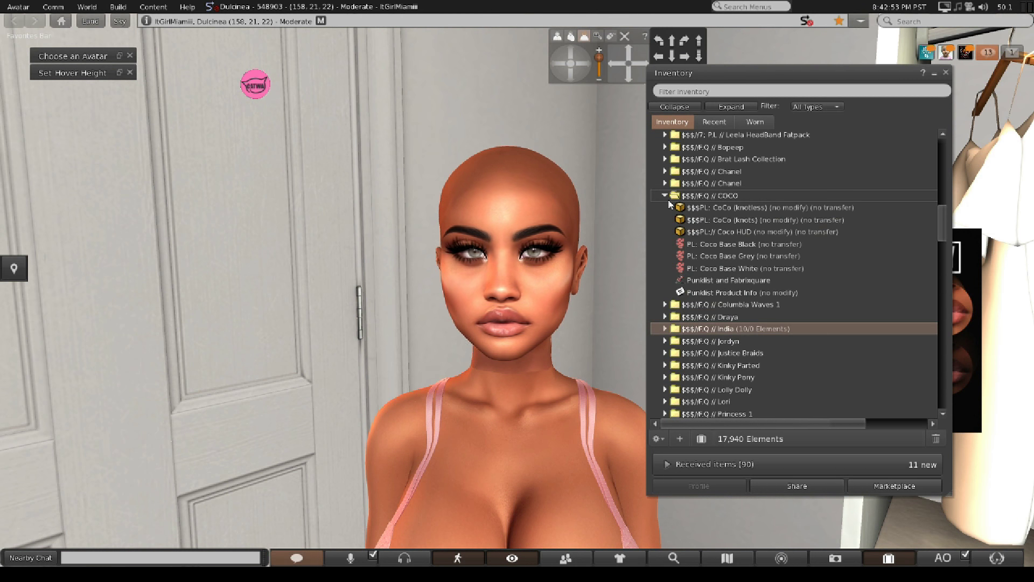
pyautogui.click(666, 196)
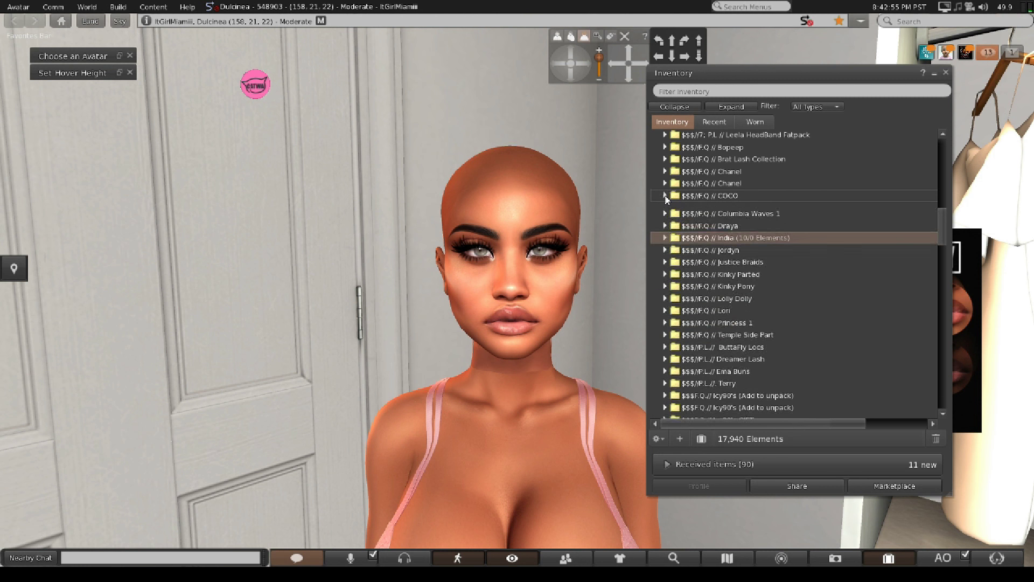
pyautogui.click(666, 196)
pyautogui.click(666, 196)
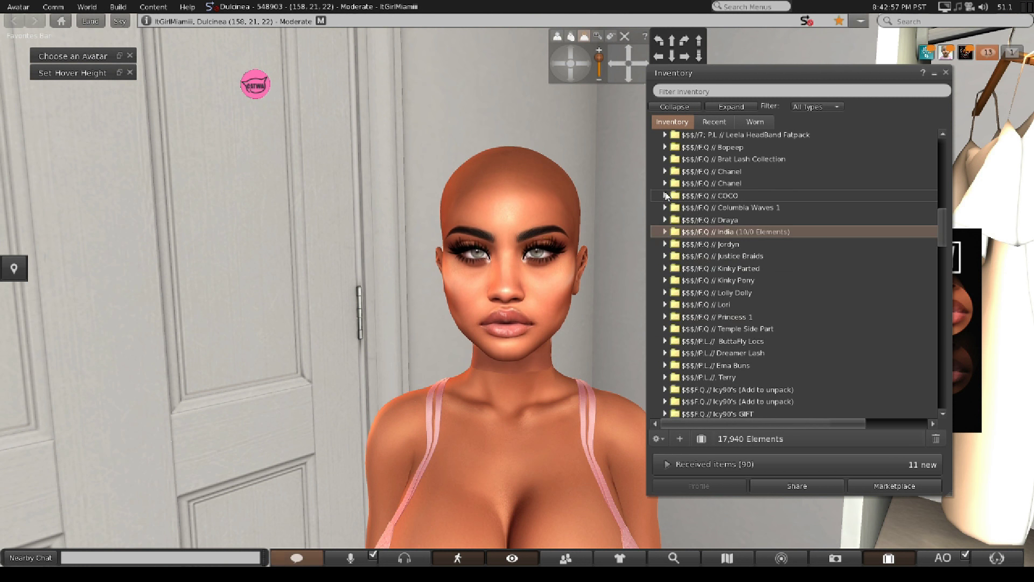
# - Add the PL//: Terry Base Black hairbase layer from the P.L // Terry folder to the avatar
pyautogui.scroll(-4, 666, 231)
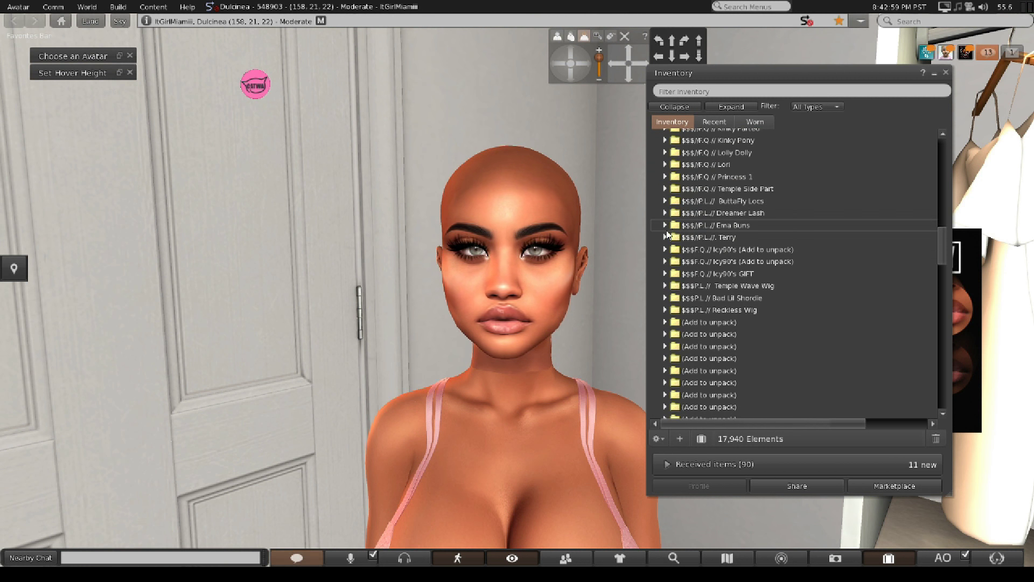
pyautogui.click(664, 237)
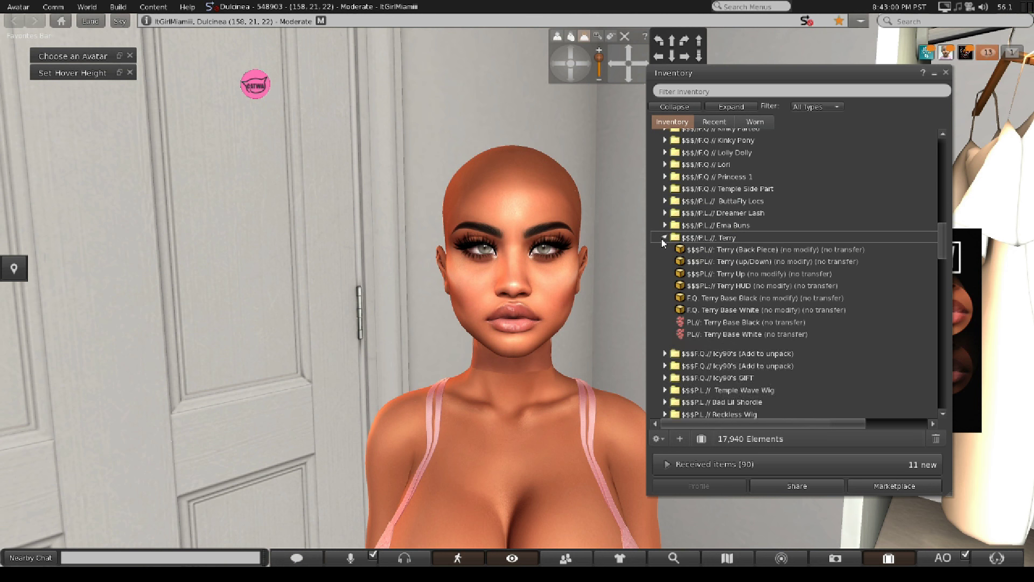
pyautogui.rightClick(740, 326)
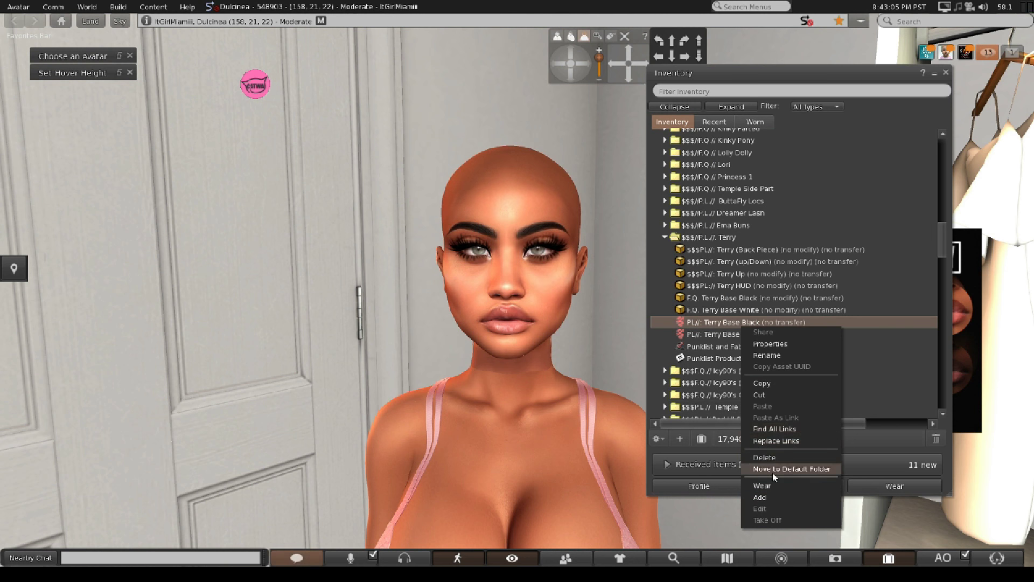
pyautogui.click(760, 498)
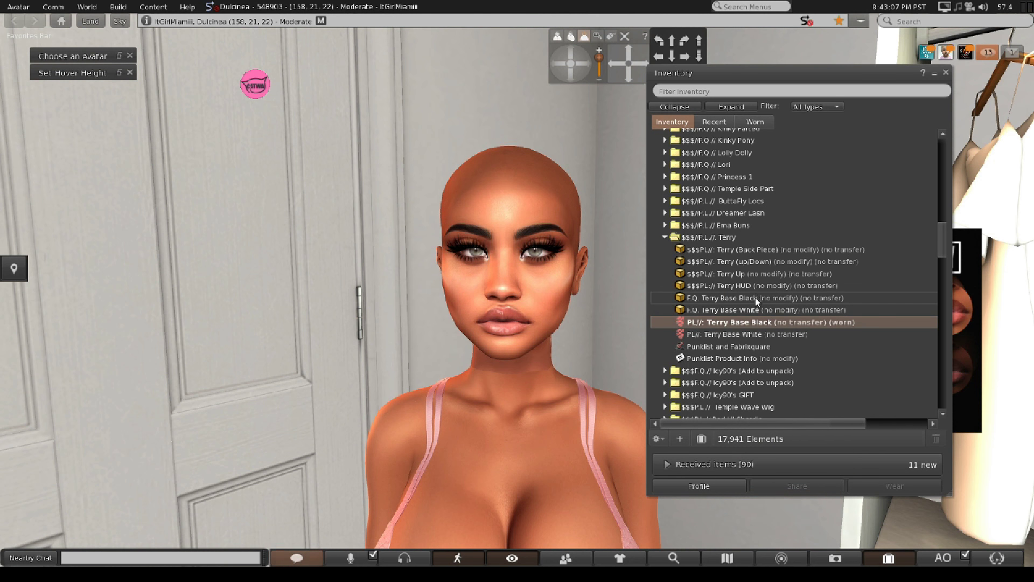
# - Add the Terry (up/Down) hair from the Terry folder and view it on the avatar
pyautogui.rightClick(733, 266)
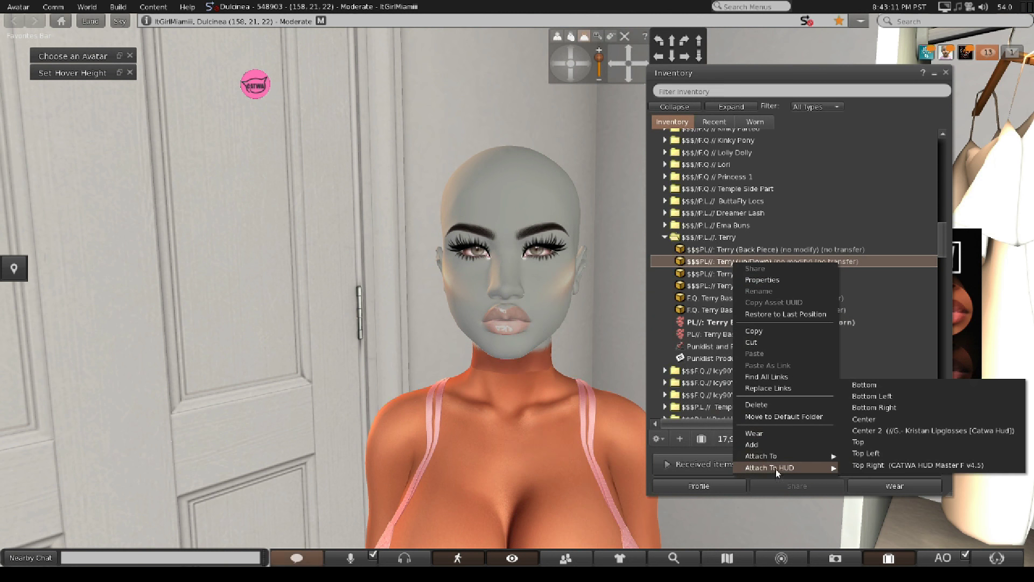
pyautogui.click(773, 445)
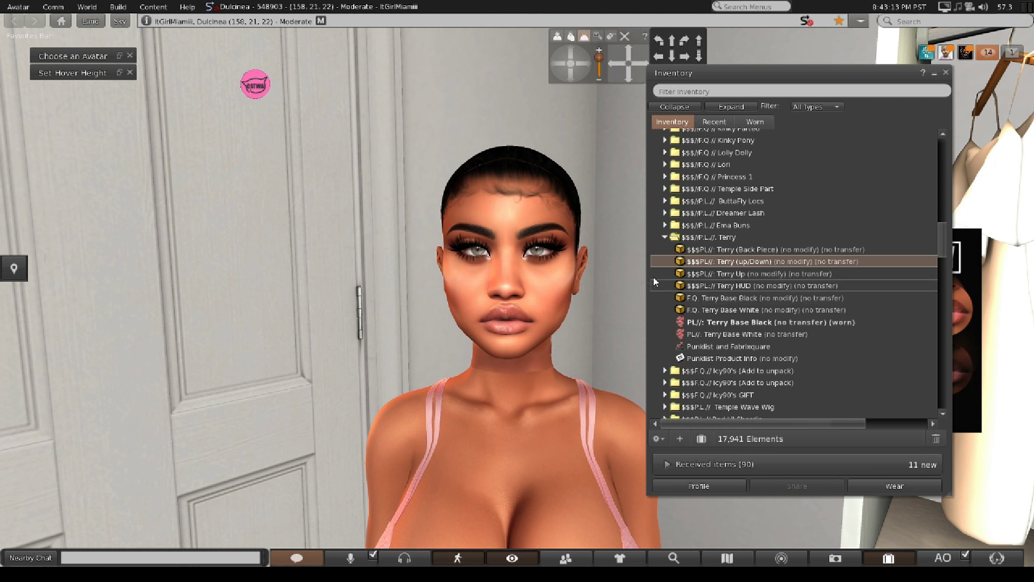
pyautogui.click(558, 64)
pyautogui.moveTo(558, 64); pyautogui.dragTo(587, 70)
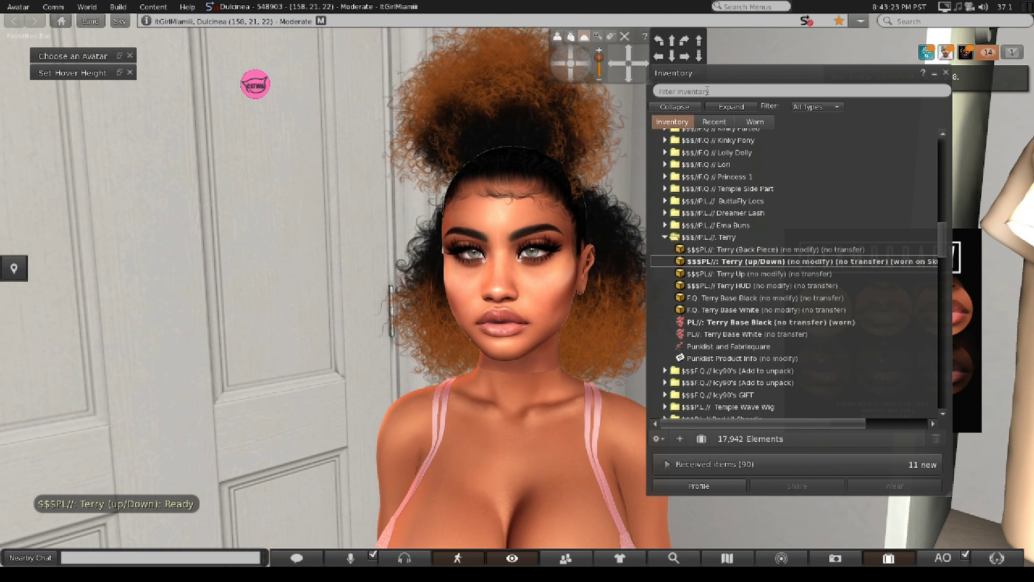
# - Inspect the Terry hair from several distances and detach the Glamocracy lipgloss HUD
pyautogui.moveTo(560, 55); pyautogui.dragTo(586, 66)
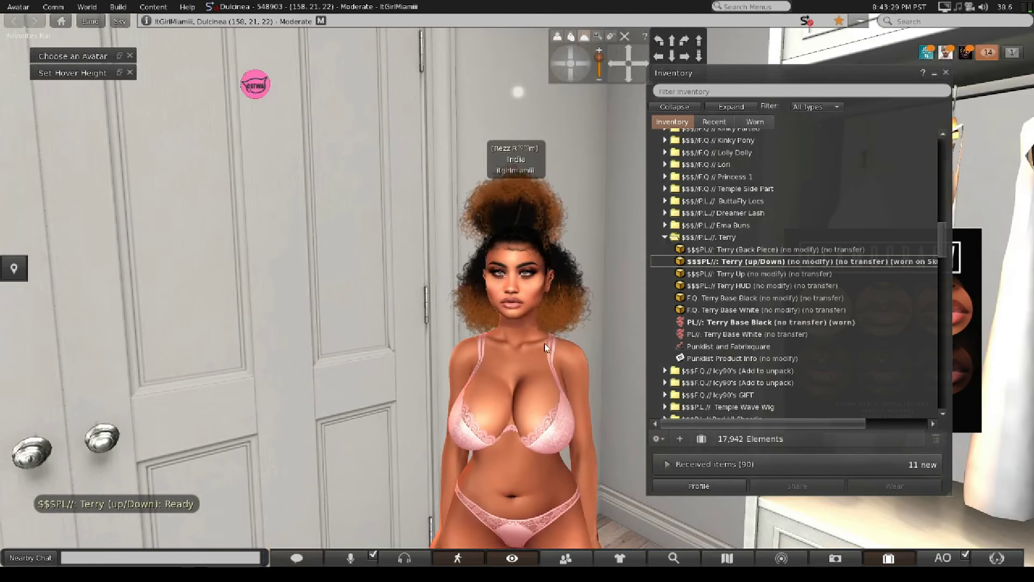
pyautogui.scroll(5, 541, 318)
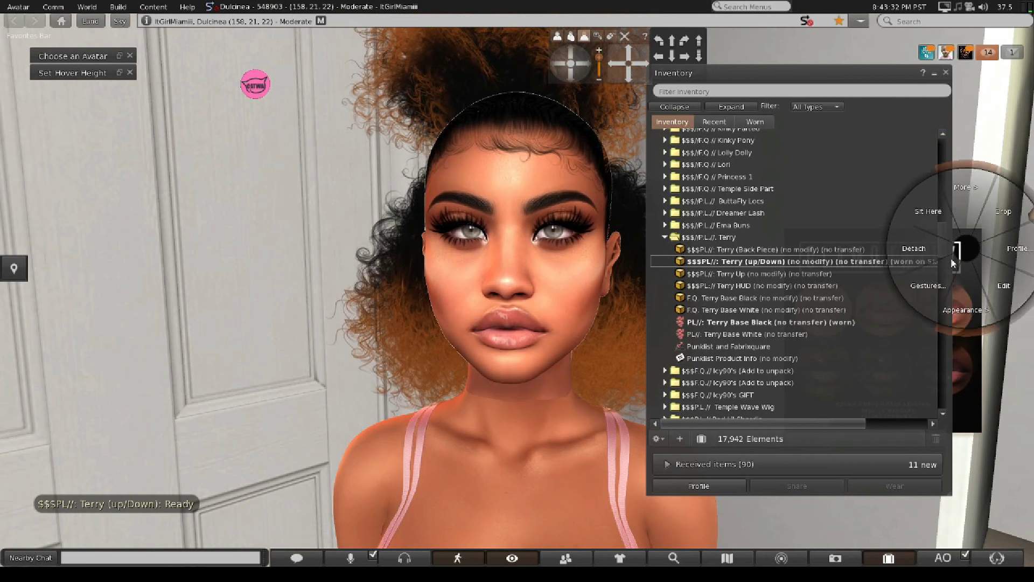
pyautogui.scroll(-5, 521, 201)
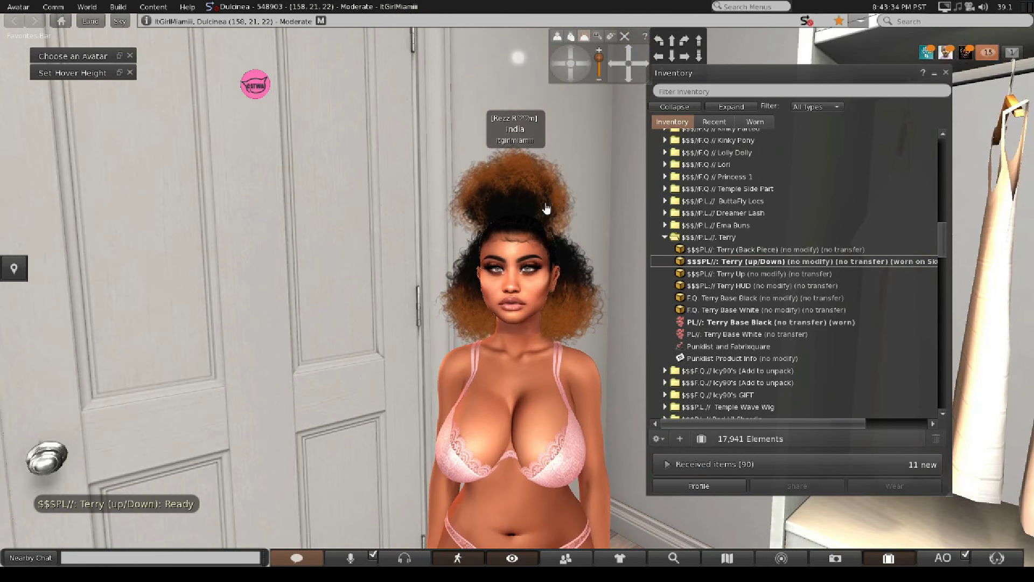
# - Examine the Terry hair and black hairbase on the avatar close up, from a distance and from slightly different angles
pyautogui.scroll(5, 521, 201)
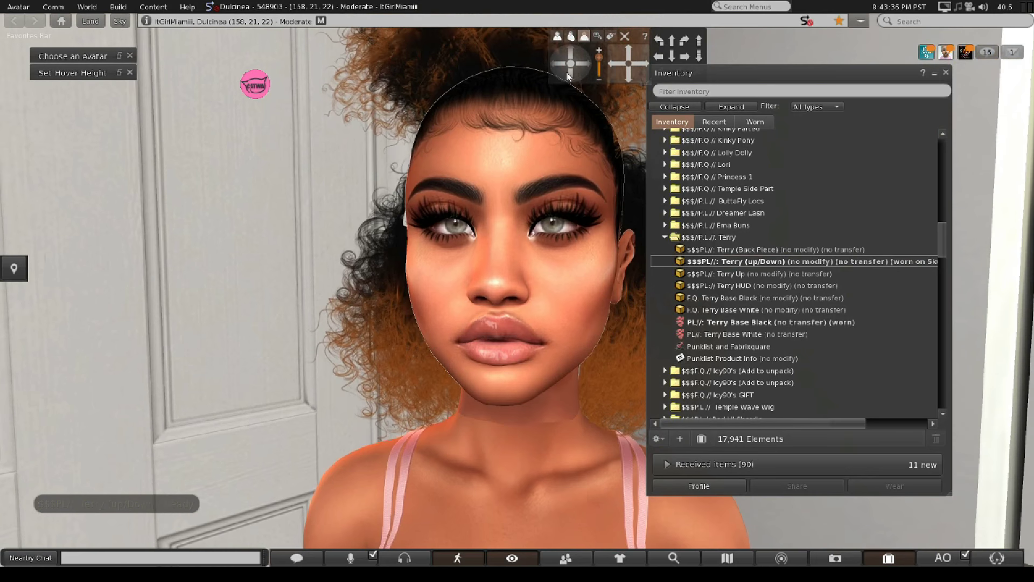
pyautogui.moveTo(563, 70); pyautogui.dragTo(577, 58)
pyautogui.scroll(-5, 547, 263)
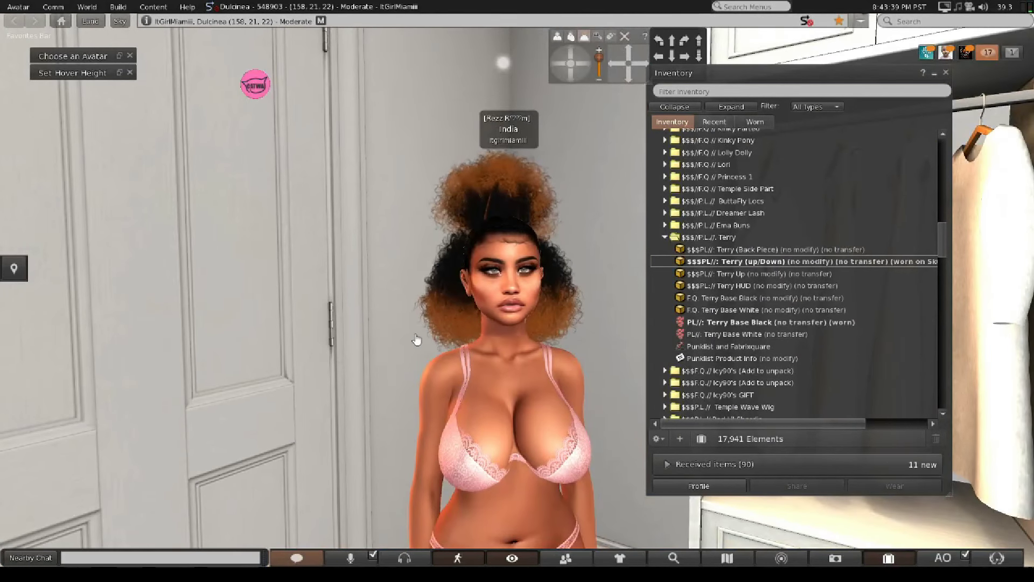
pyautogui.scroll(5, 547, 262)
pyautogui.moveTo(575, 62); pyautogui.dragTo(584, 62)
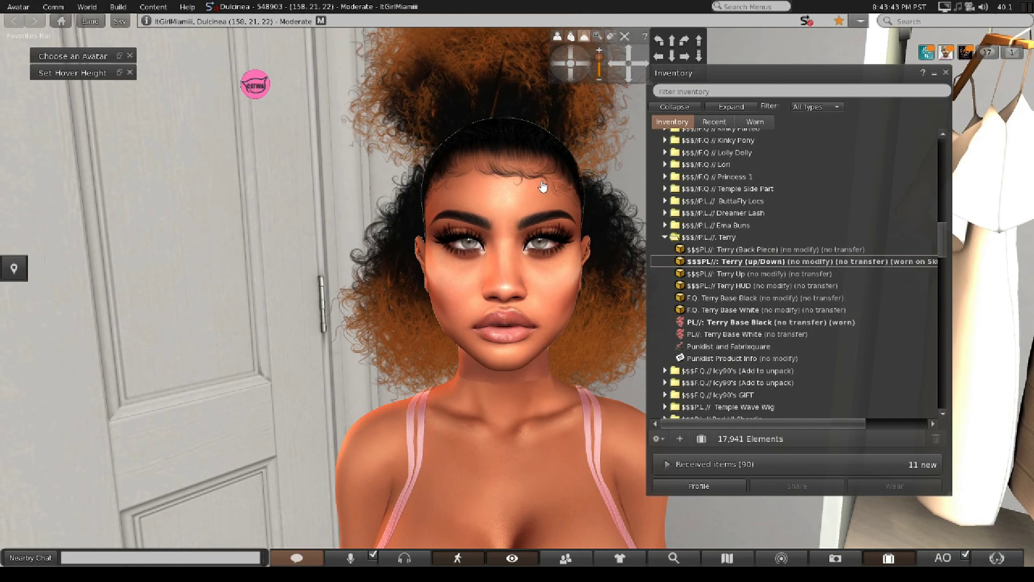
pyautogui.scroll(-5, 542, 185)
pyautogui.scroll(5, 588, 289)
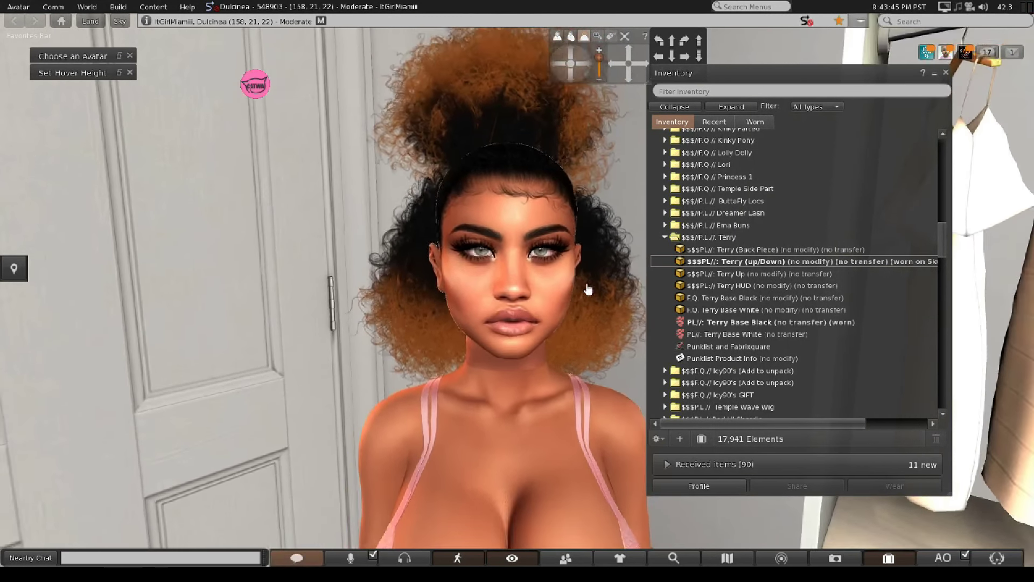
pyautogui.click(598, 82)
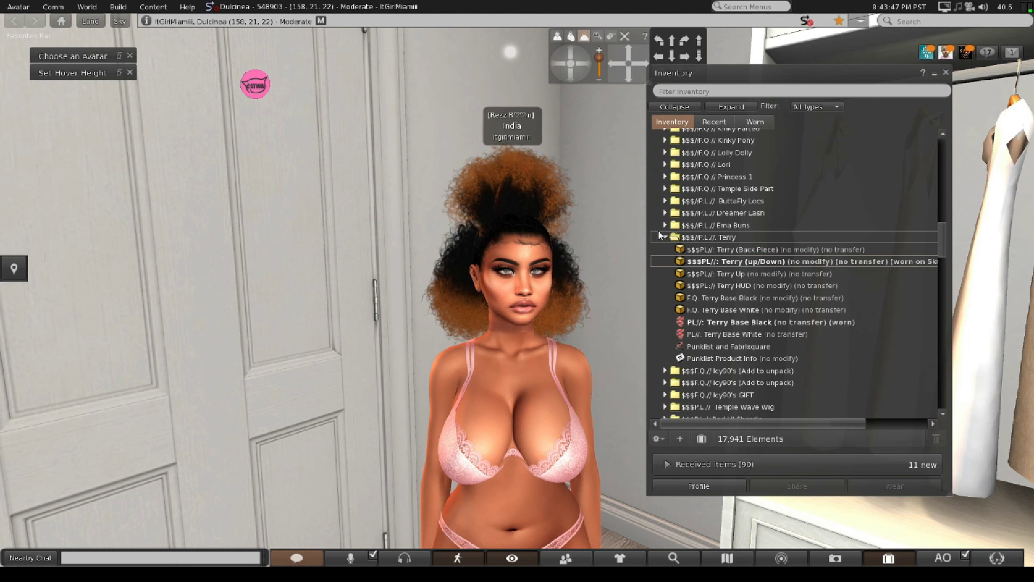
# - Collapse the P.L // Terry folder and its parent hair folder in the inventory
pyautogui.click(660, 235)
pyautogui.scroll(15, 700, 215)
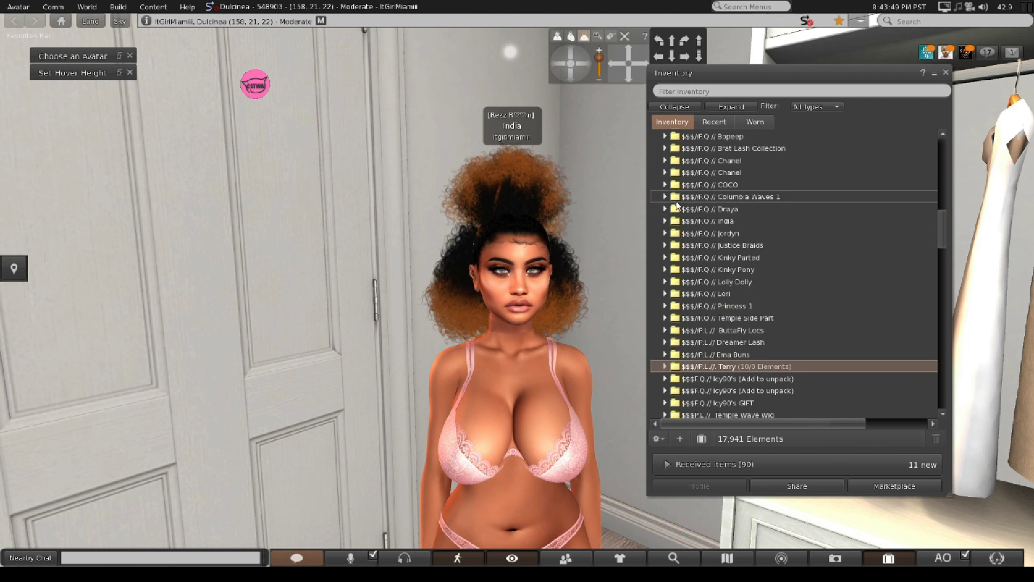
pyautogui.click(664, 182)
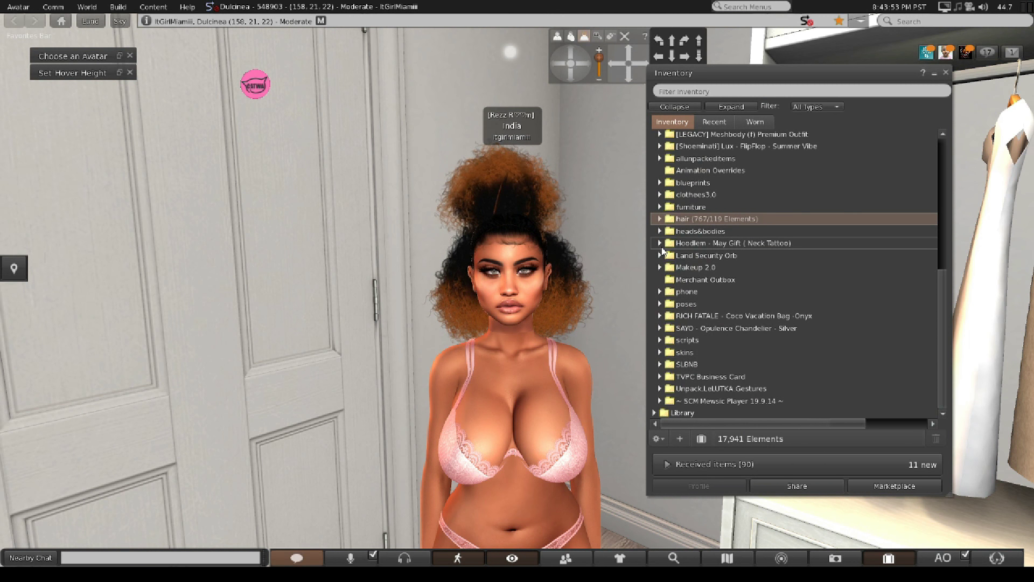
# - Check the contents of the heads&bodies folder and collapse it
pyautogui.click(660, 243)
pyautogui.click(660, 243)
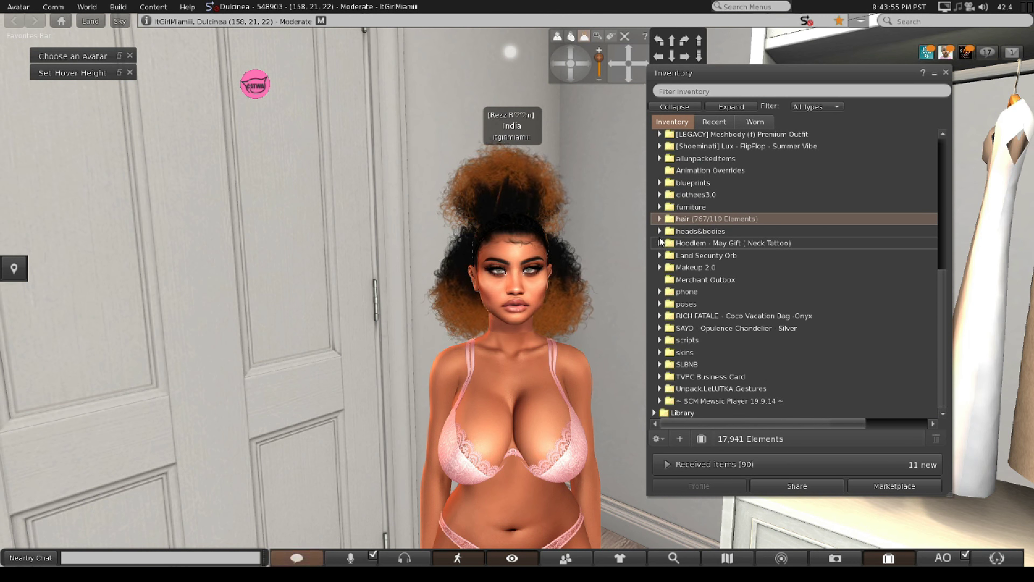
pyautogui.click(660, 231)
pyautogui.click(665, 243)
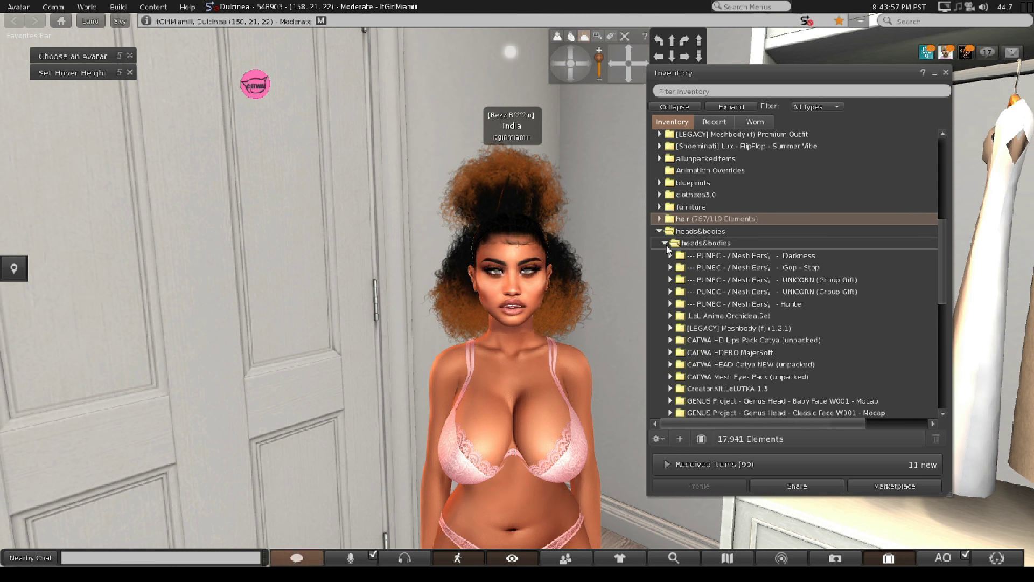
pyautogui.click(660, 231)
# - Browse the clothing subfolder inside clothees3.0 for the Hoodlem tattoo folders
pyautogui.click(658, 195)
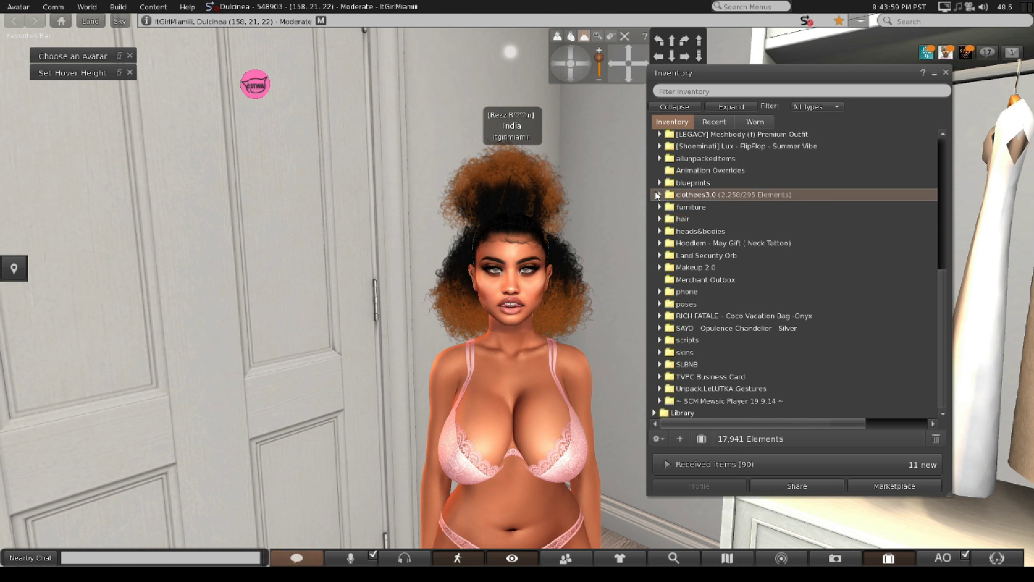
pyautogui.click(665, 207)
pyautogui.scroll(-5, 735, 298)
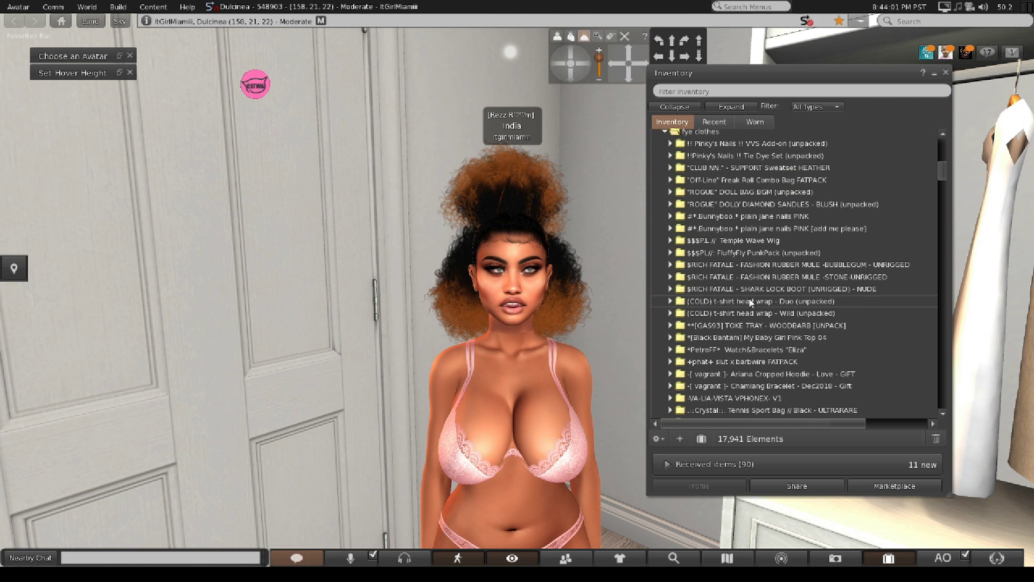
pyautogui.scroll(-7, 735, 298)
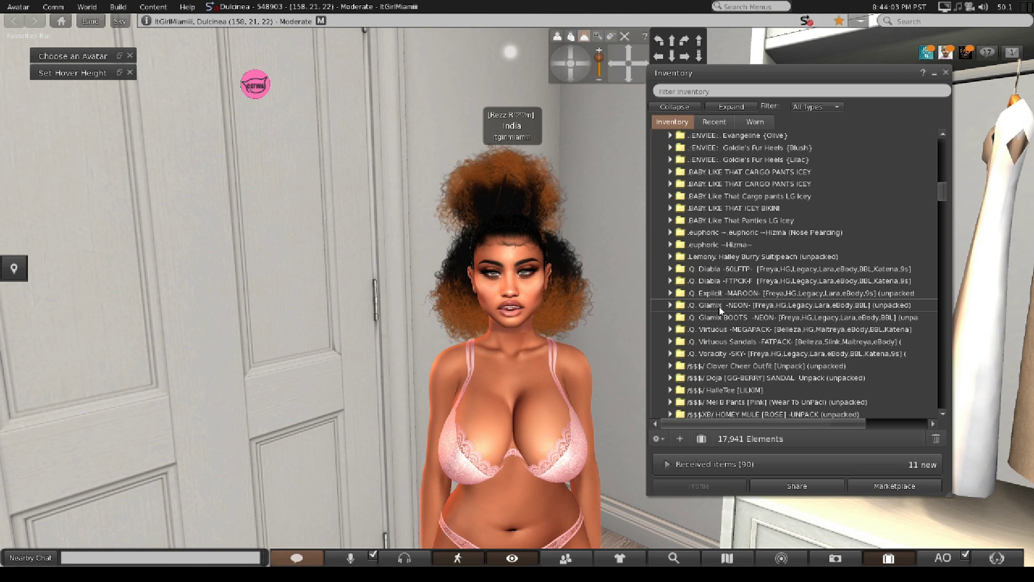
pyautogui.scroll(-4, 722, 298)
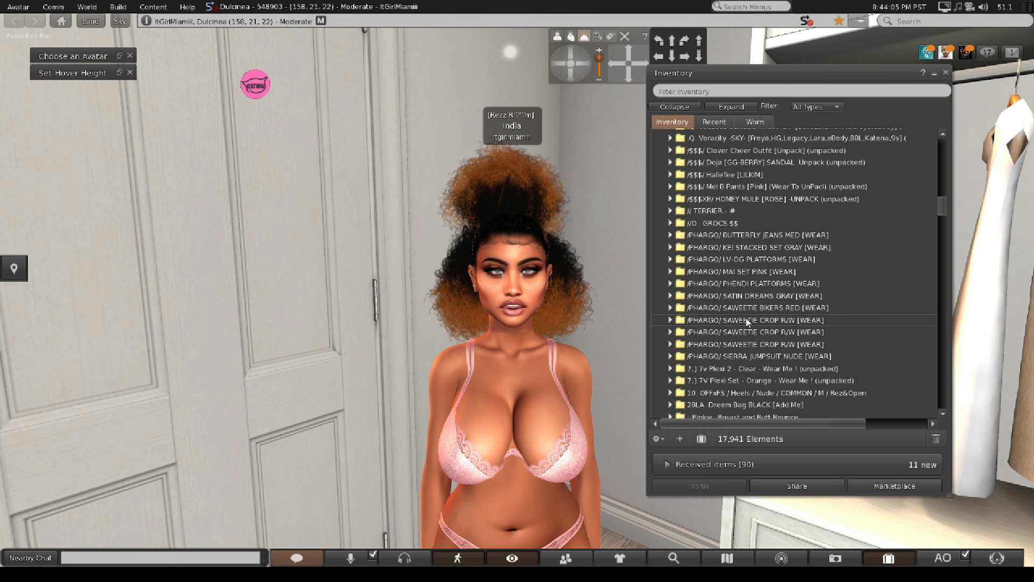
pyautogui.scroll(-1, 747, 321)
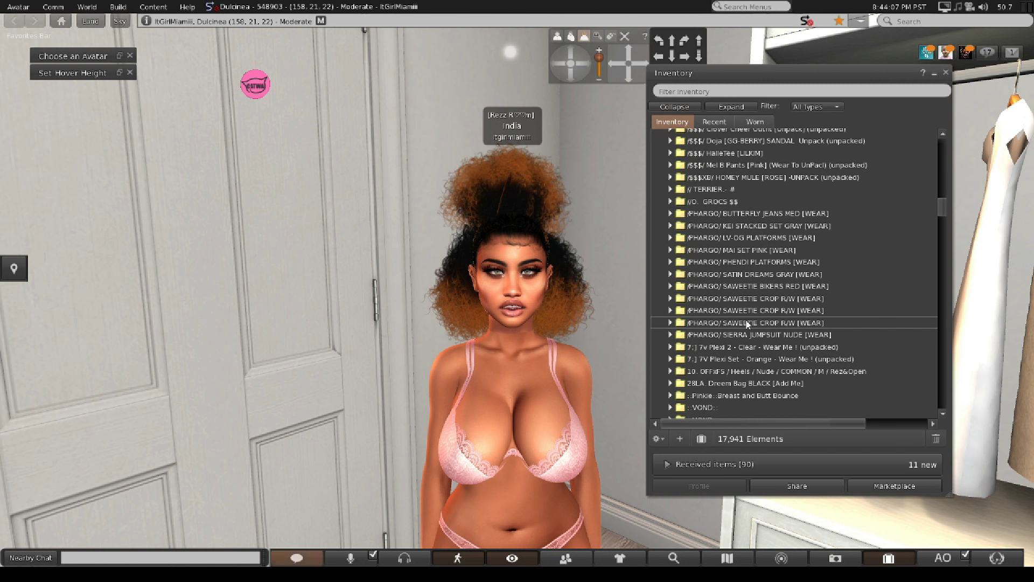
pyautogui.scroll(-5, 747, 323)
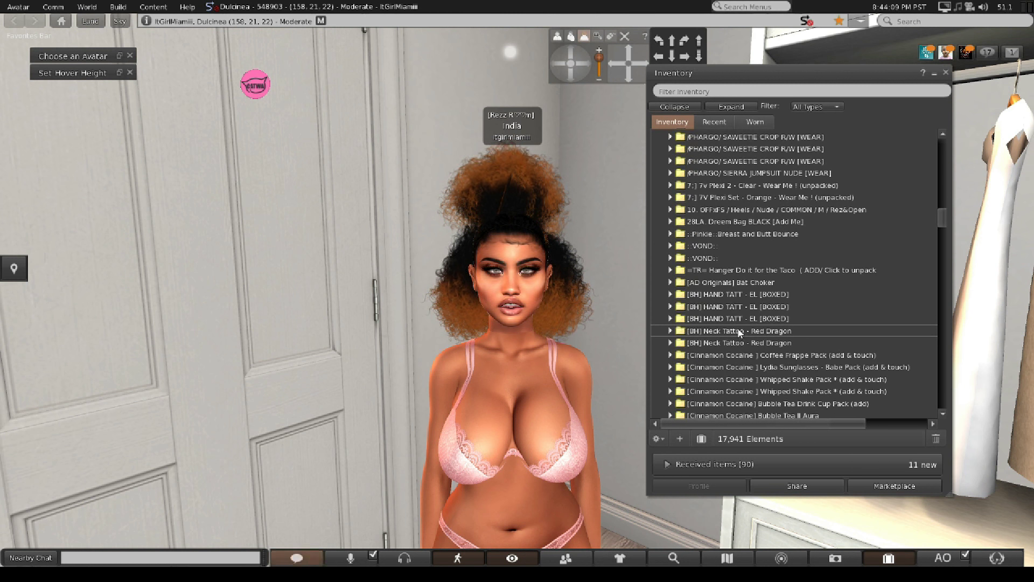
pyautogui.scroll(-7, 739, 332)
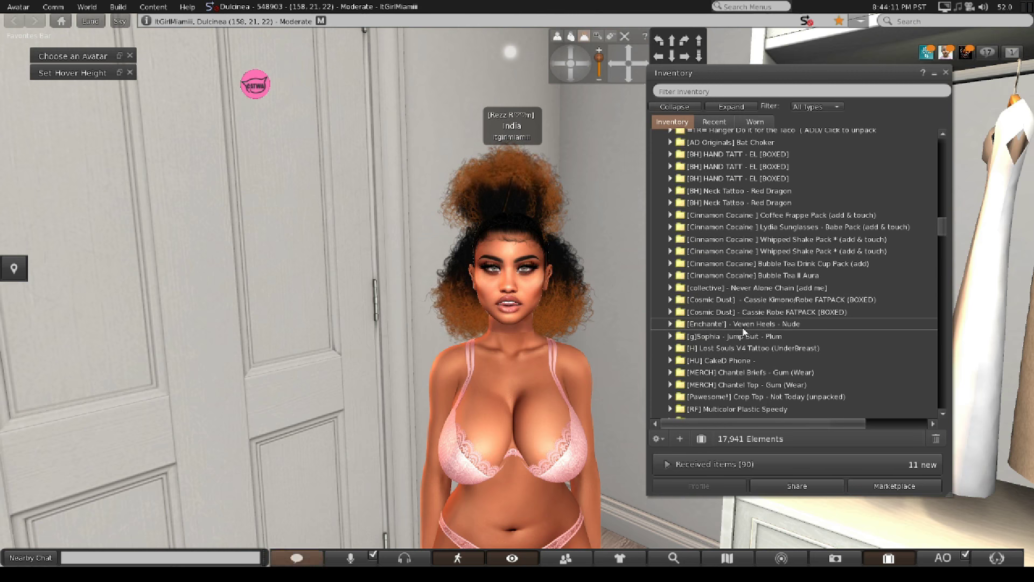
pyautogui.scroll(-8, 744, 332)
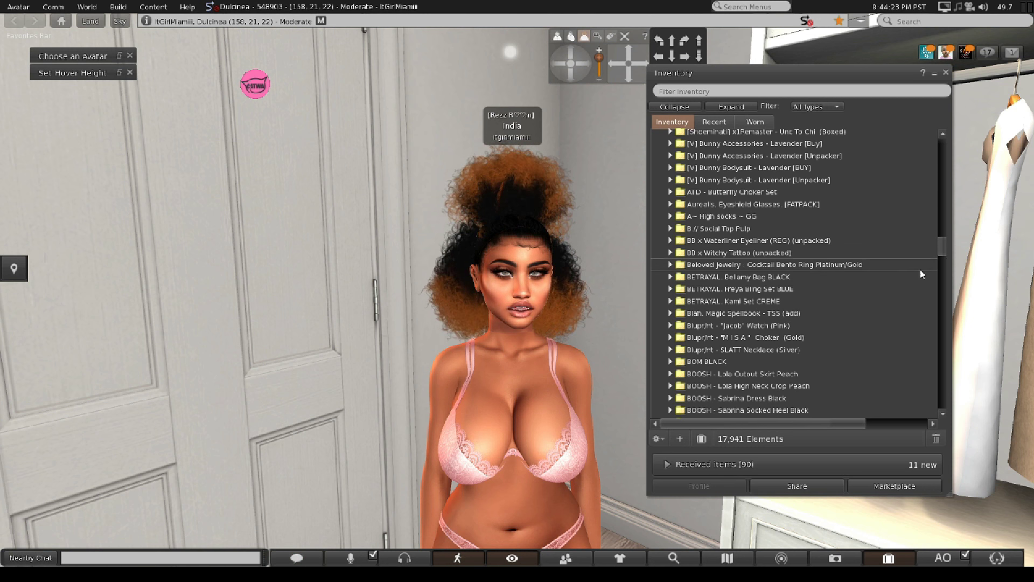
pyautogui.scroll(-10, 727, 294)
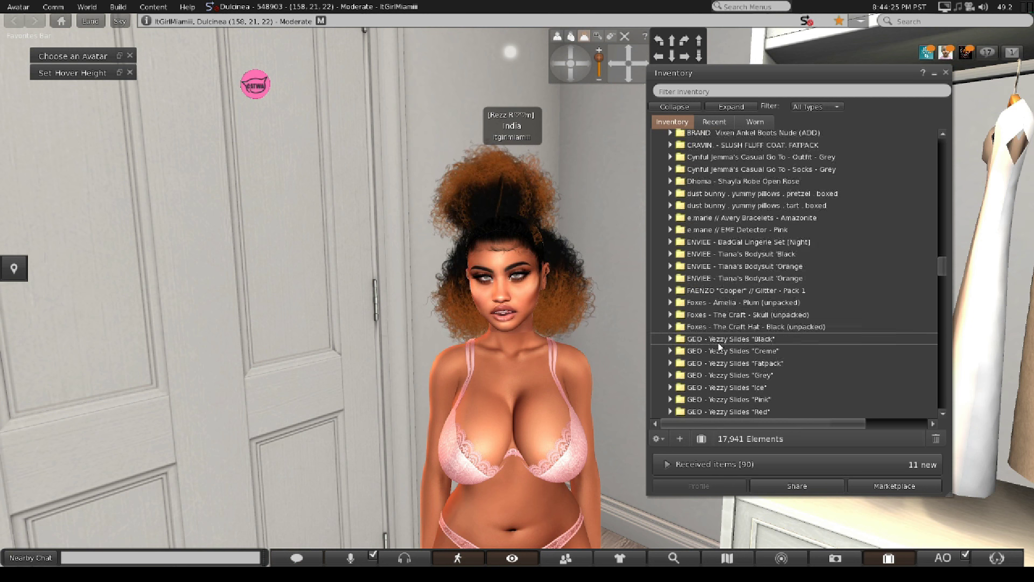
pyautogui.scroll(-7, 718, 342)
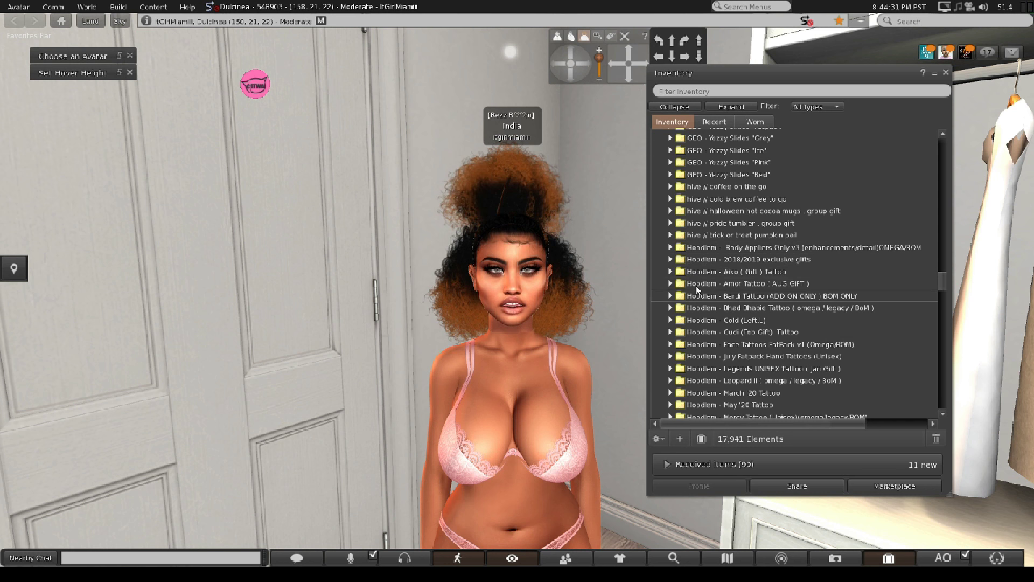
pyautogui.scroll(-2, 735, 301)
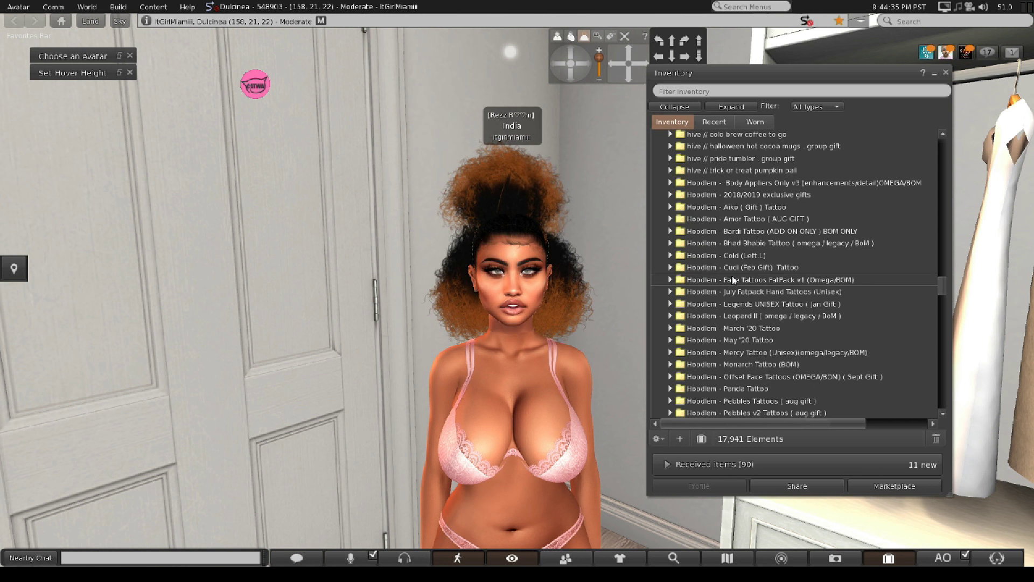
pyautogui.scroll(-1, 659, 189)
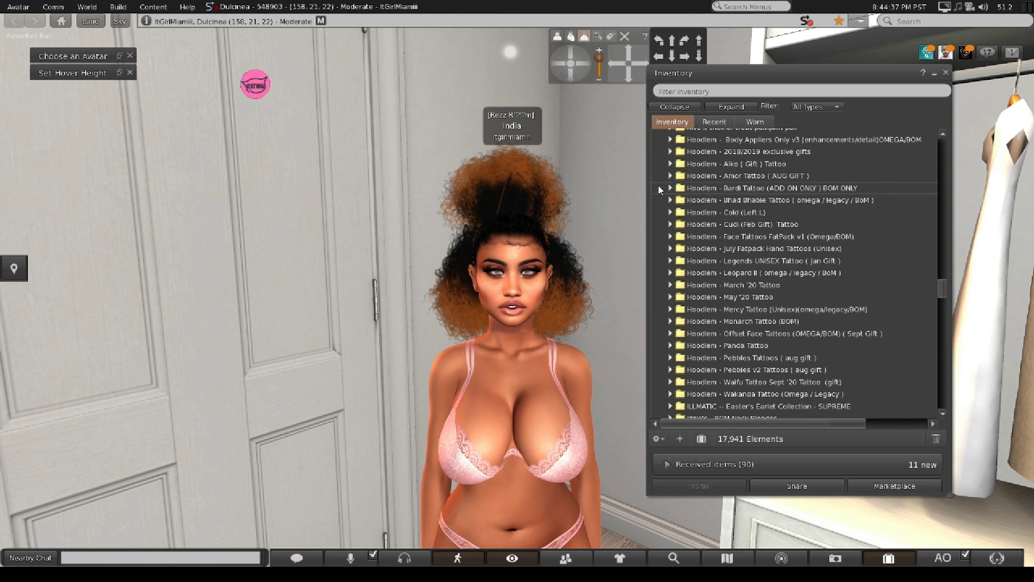
# - Add the Hoodlem - Bhad Bhaddie (L) x Fresh tattoo layer from the Hoodlem - Bhad Bhabie Tattoo folder to the avatar
pyautogui.scroll(3, 552, 347)
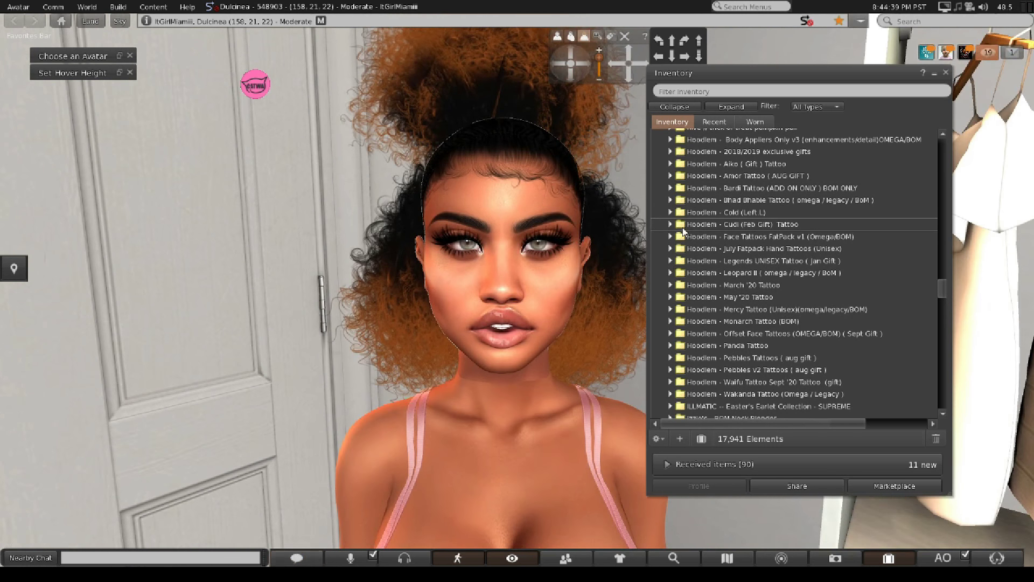
pyautogui.click(670, 200)
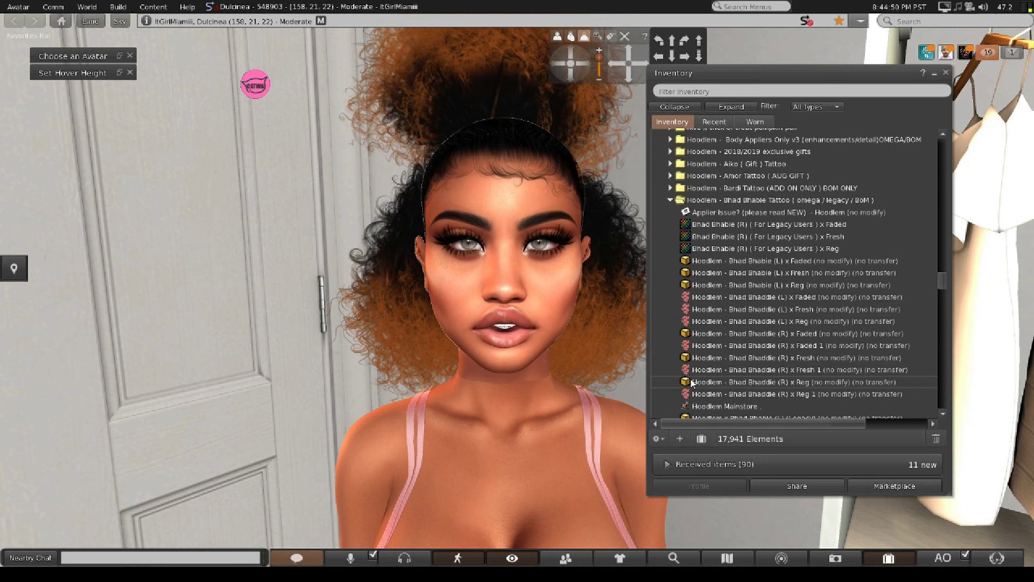
pyautogui.rightClick(794, 306)
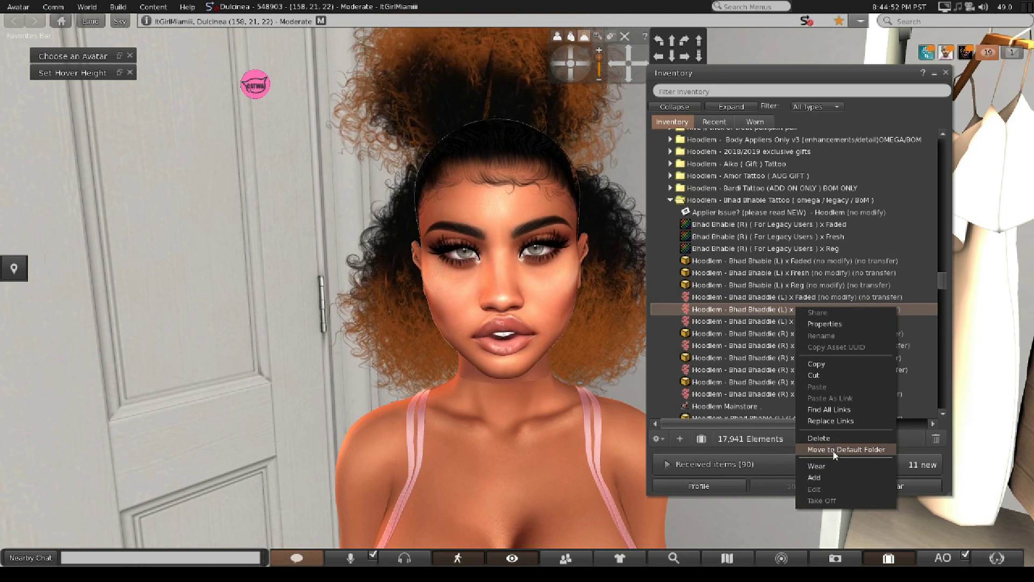
pyautogui.click(830, 475)
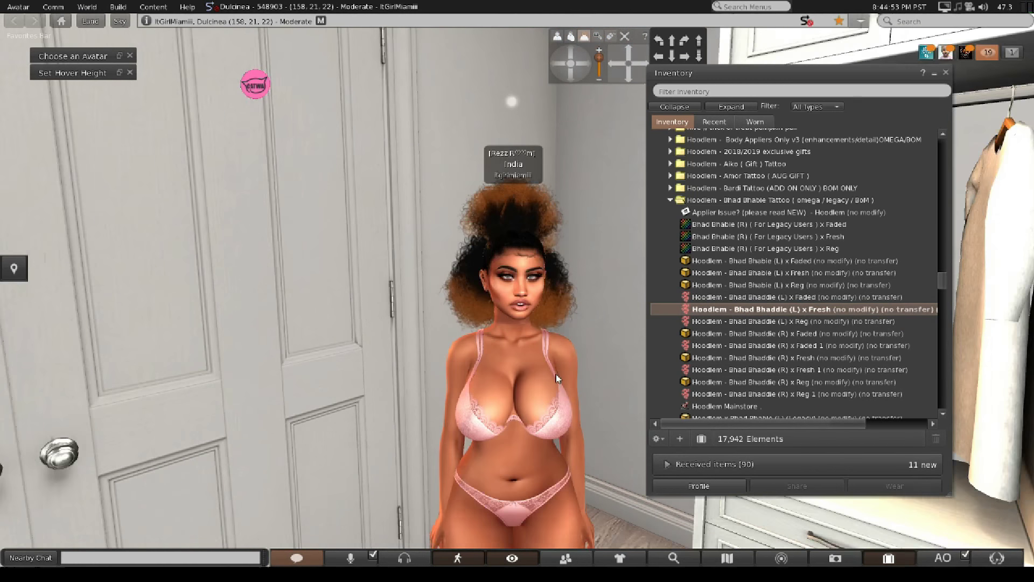
# - Inspect the Bhad Bhaddie tattoo on the avatar's arms, front and back while the layer loads
pyautogui.scroll(3, 578, 358)
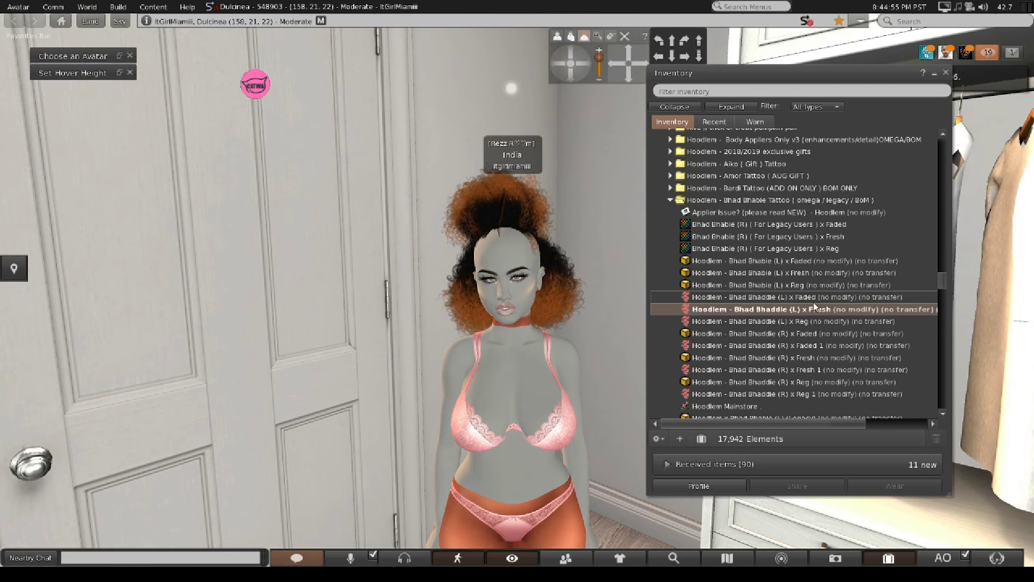
pyautogui.scroll(3, 475, 474)
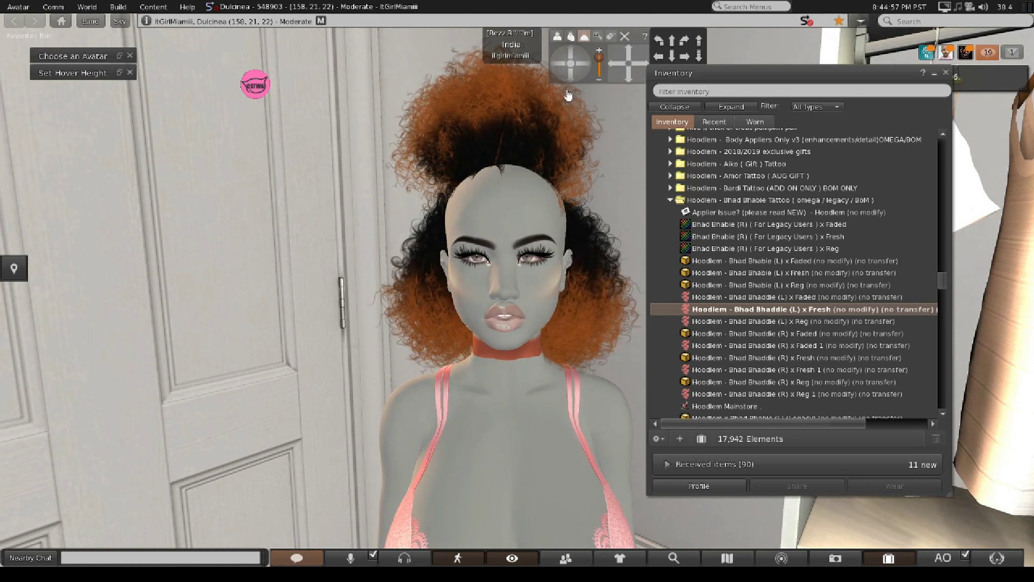
pyautogui.click(632, 78)
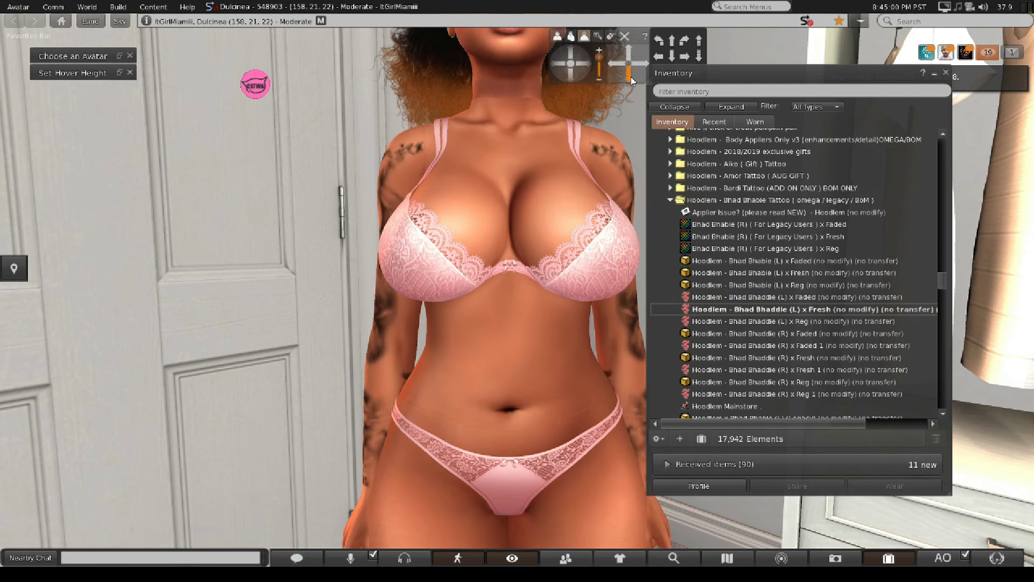
pyautogui.moveTo(552, 66); pyautogui.dragTo(584, 64)
pyautogui.scroll(-5, 526, 195)
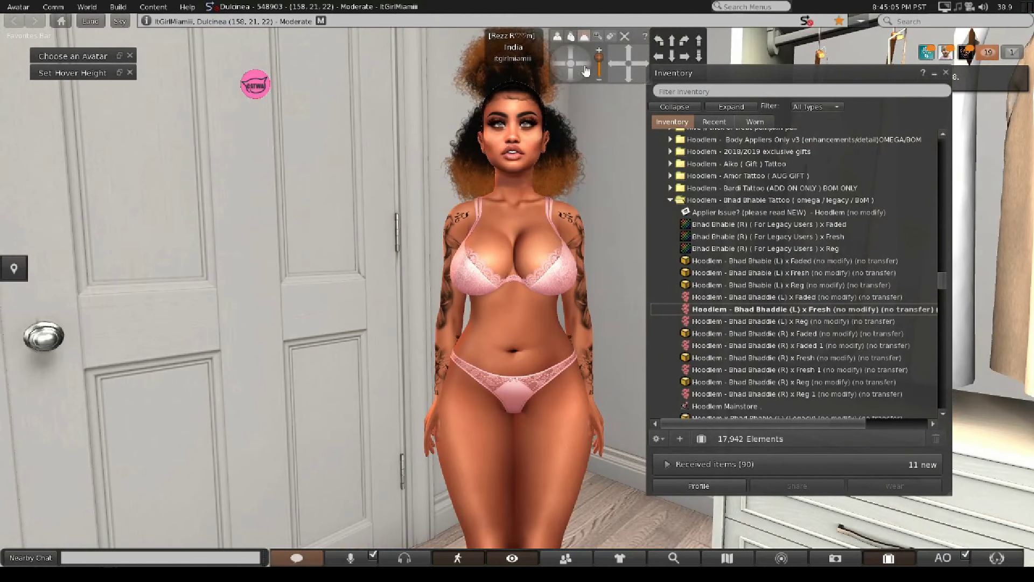
pyautogui.moveTo(585, 66); pyautogui.dragTo(602, 45)
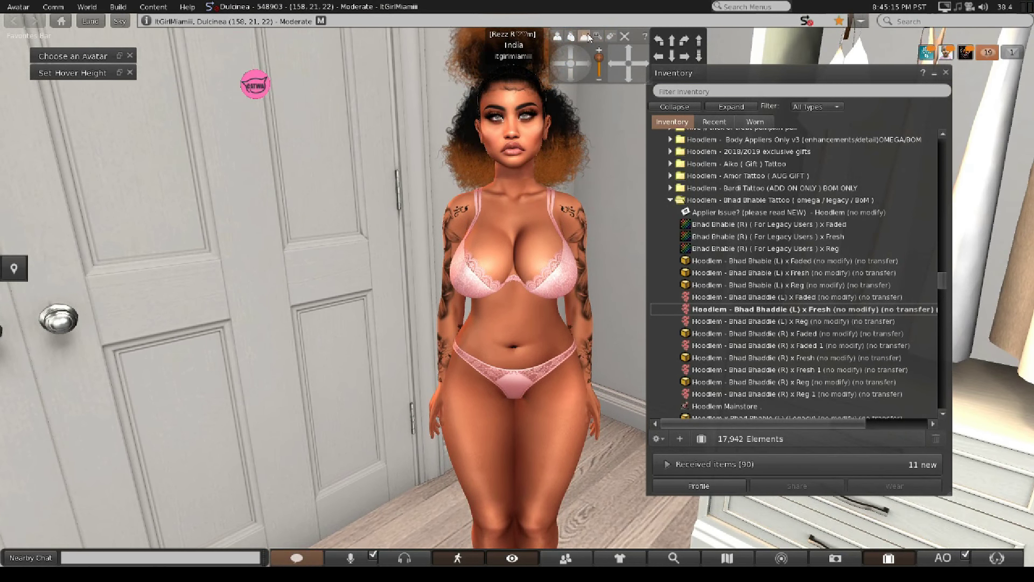
pyautogui.click(588, 37)
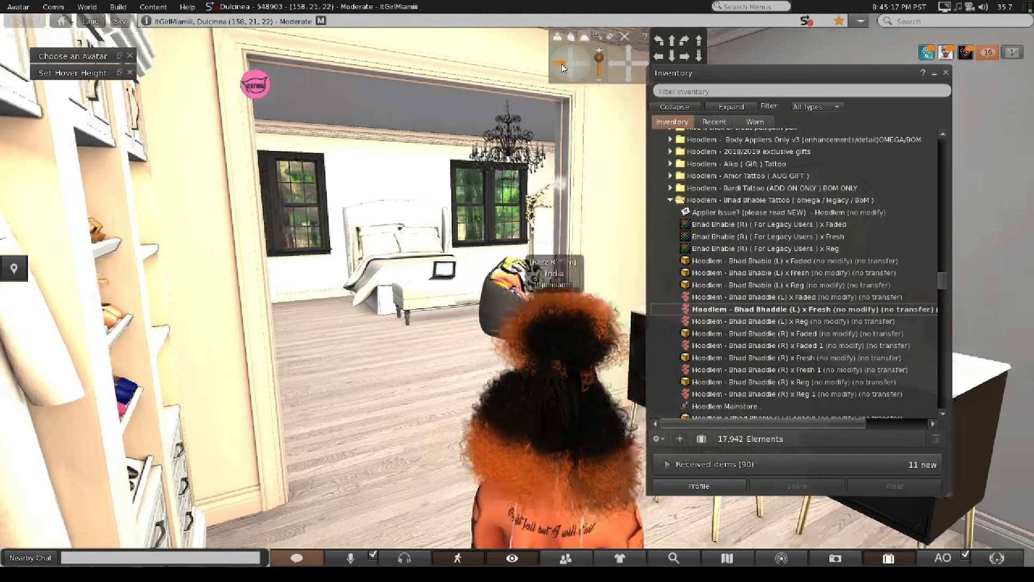
pyautogui.moveTo(562, 67); pyautogui.dragTo(561, 66)
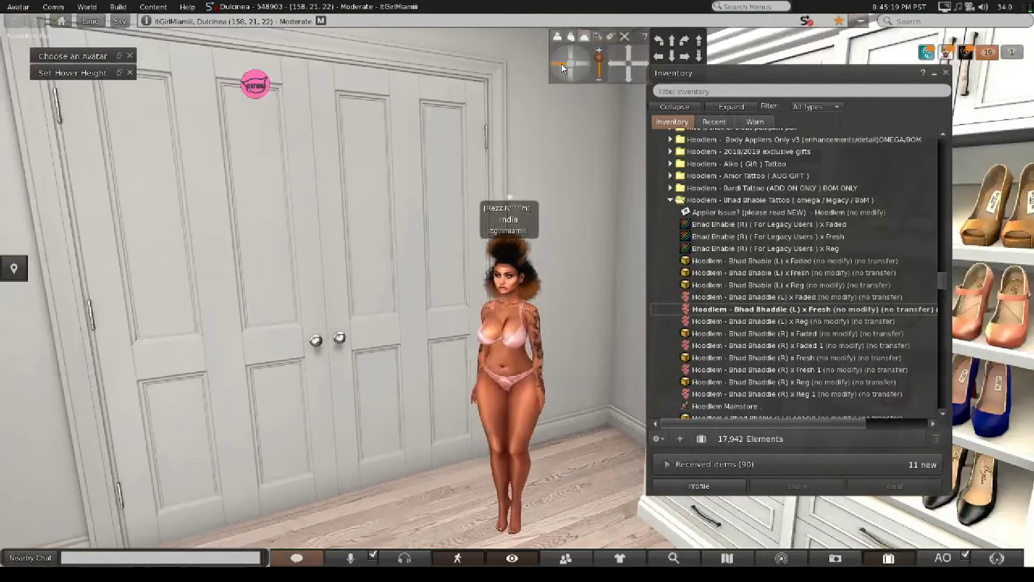
# - Examine the avatar's finished face, hair and tattooed upper body at several zoom distances
pyautogui.scroll(3, 476, 300)
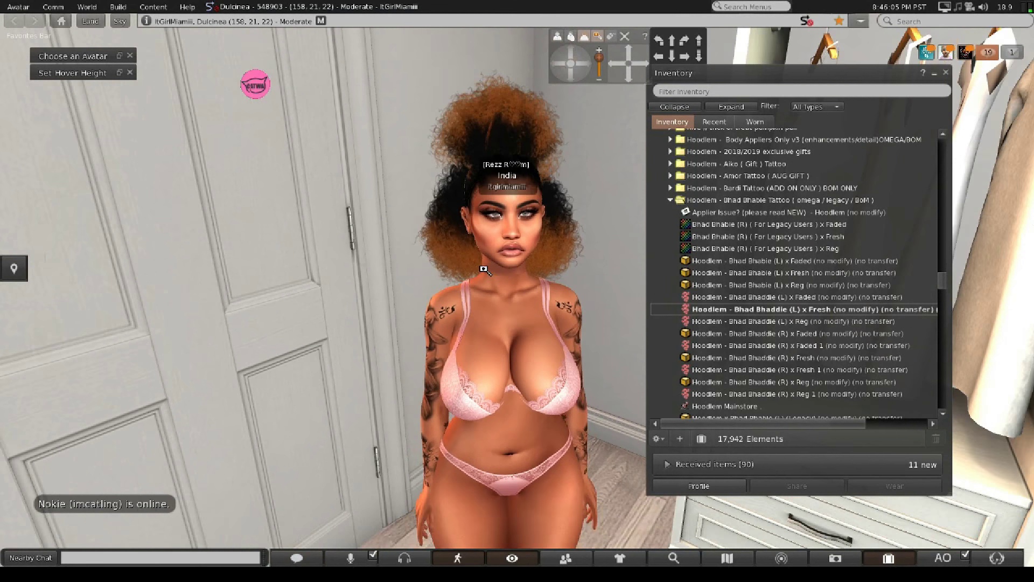
pyautogui.scroll(3, 490, 274)
pyautogui.scroll(-3, 496, 280)
pyautogui.scroll(3, 512, 290)
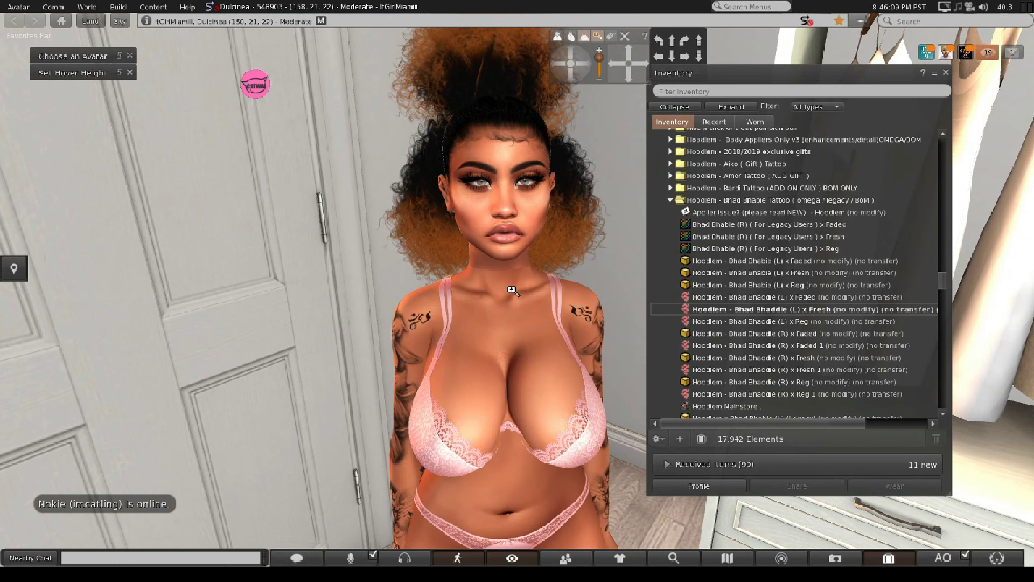
pyautogui.scroll(-3, 511, 290)
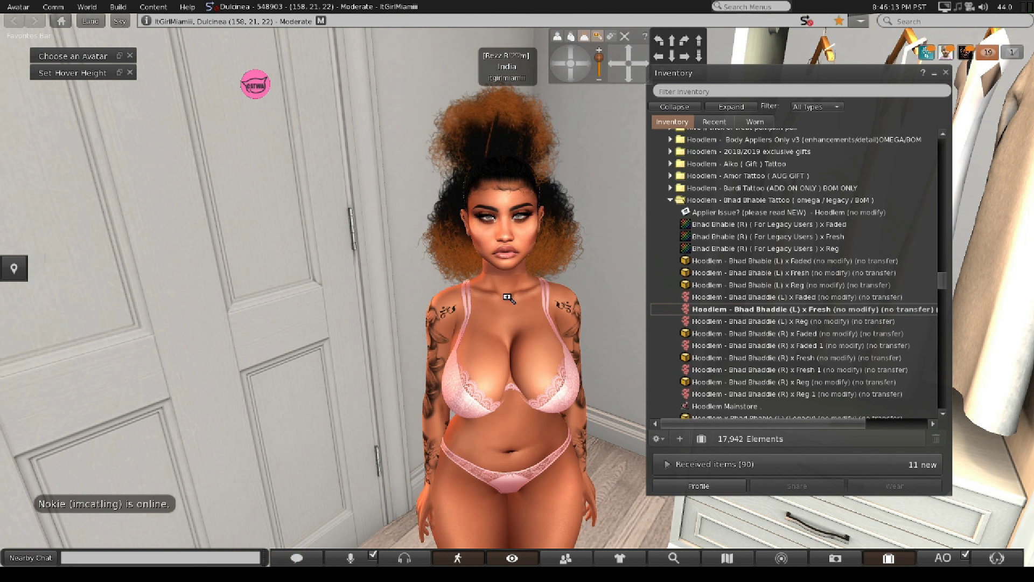
pyautogui.scroll(3, 507, 273)
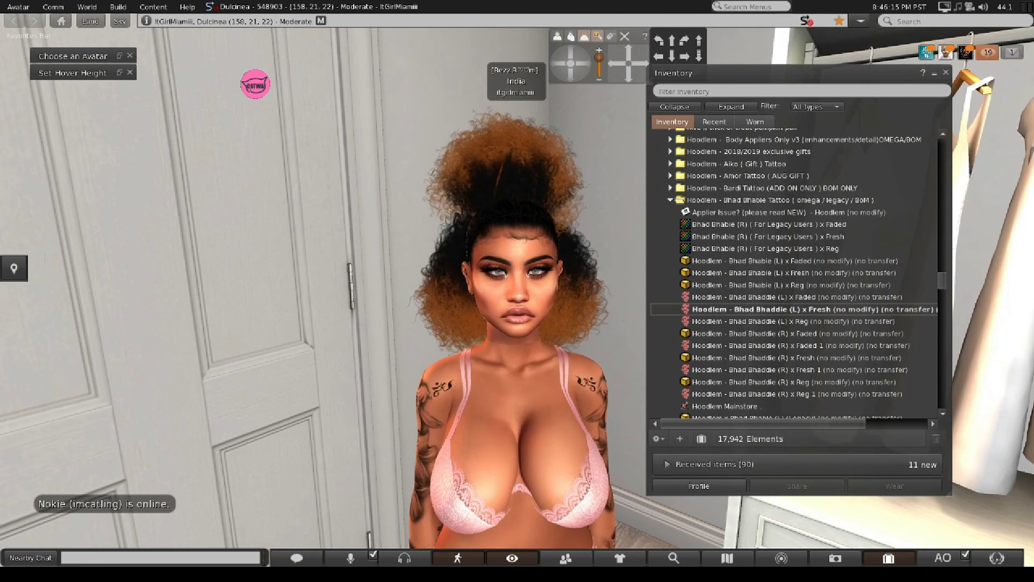
pyautogui.scroll(2, 512, 314)
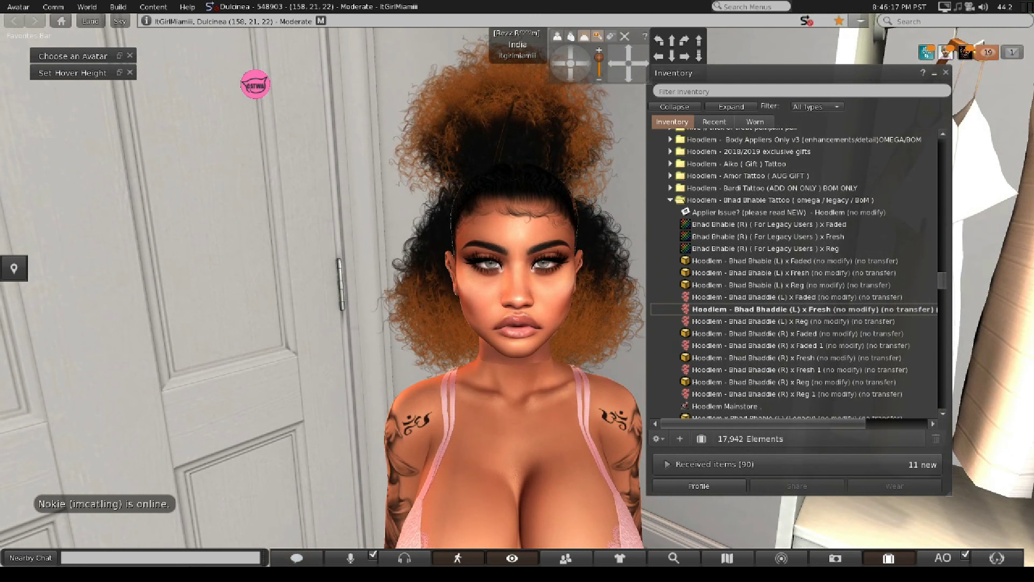
pyautogui.scroll(1, 512, 313)
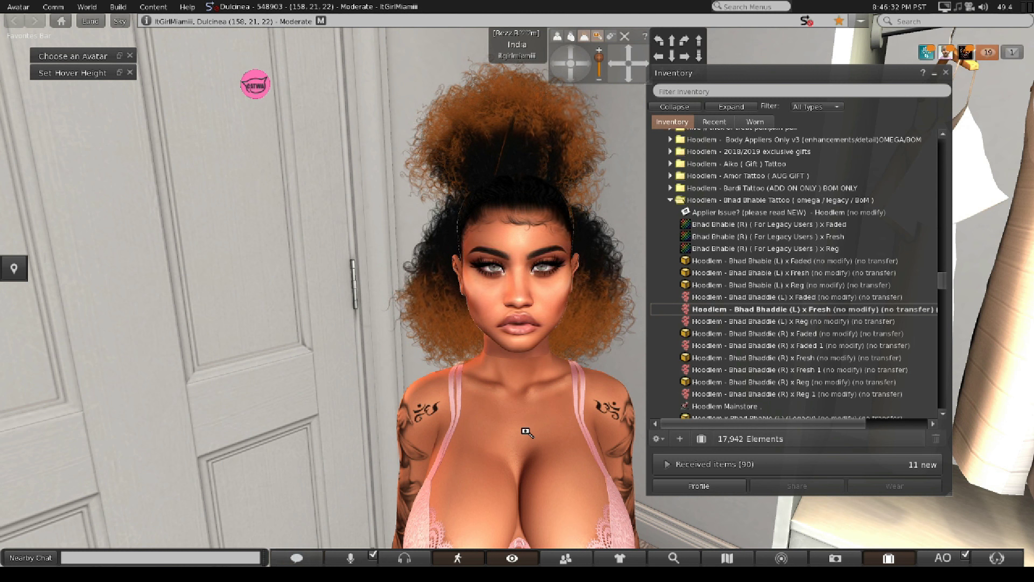
pyautogui.scroll(3, 527, 432)
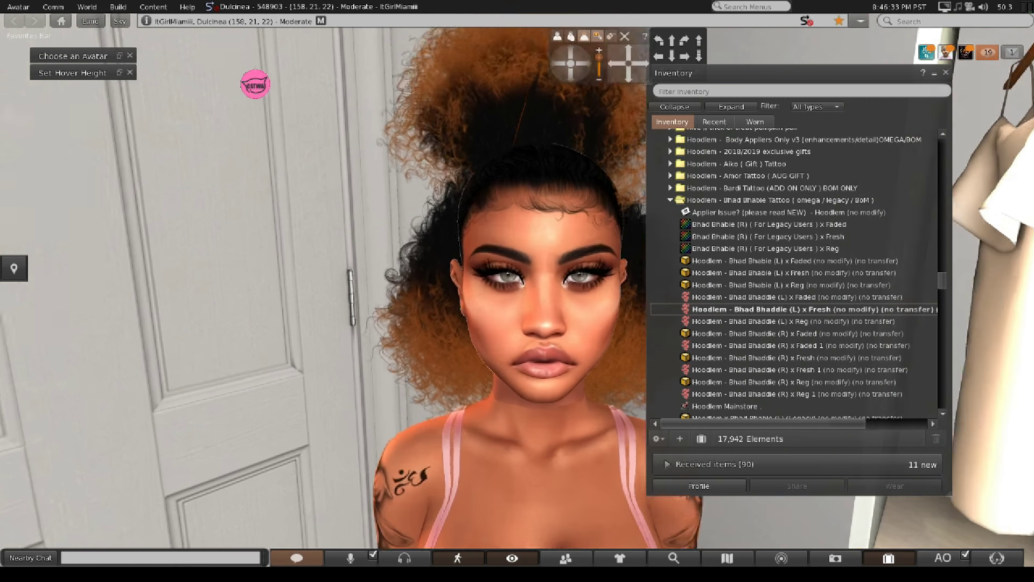
pyautogui.scroll(-3, 526, 432)
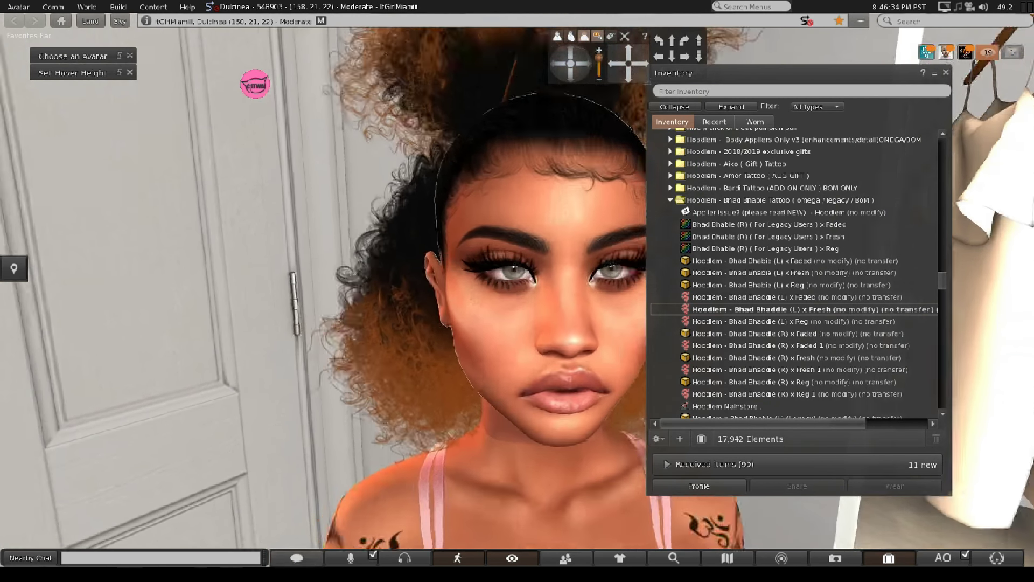